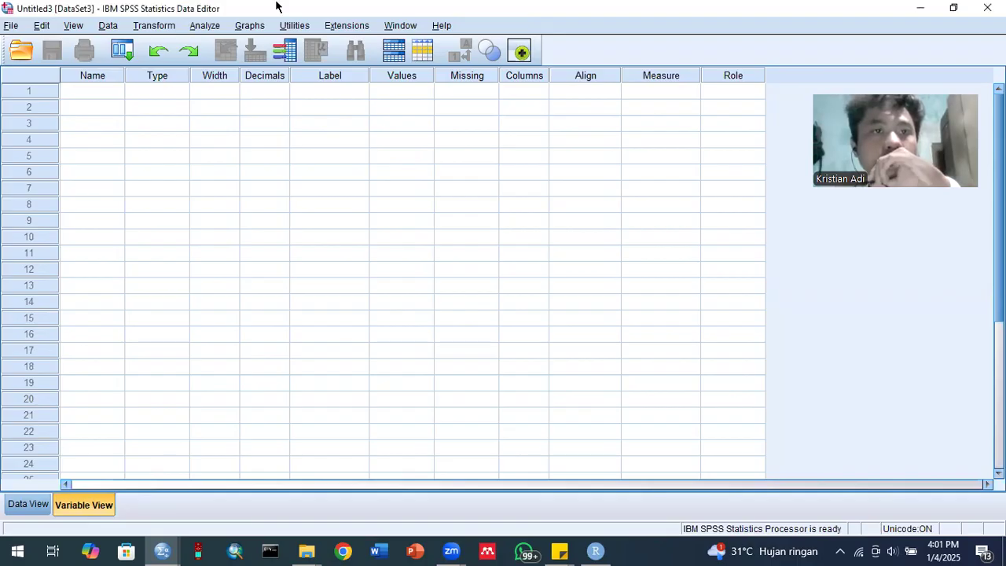
click(12, 28)
click(13, 27)
click(12, 27)
mouse_move(71, 50)
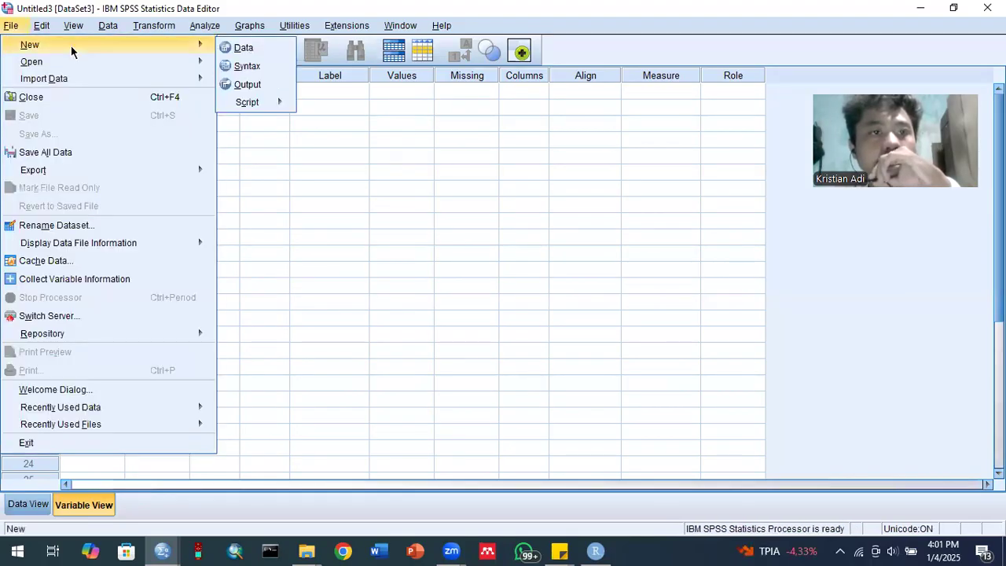
click(205, 25)
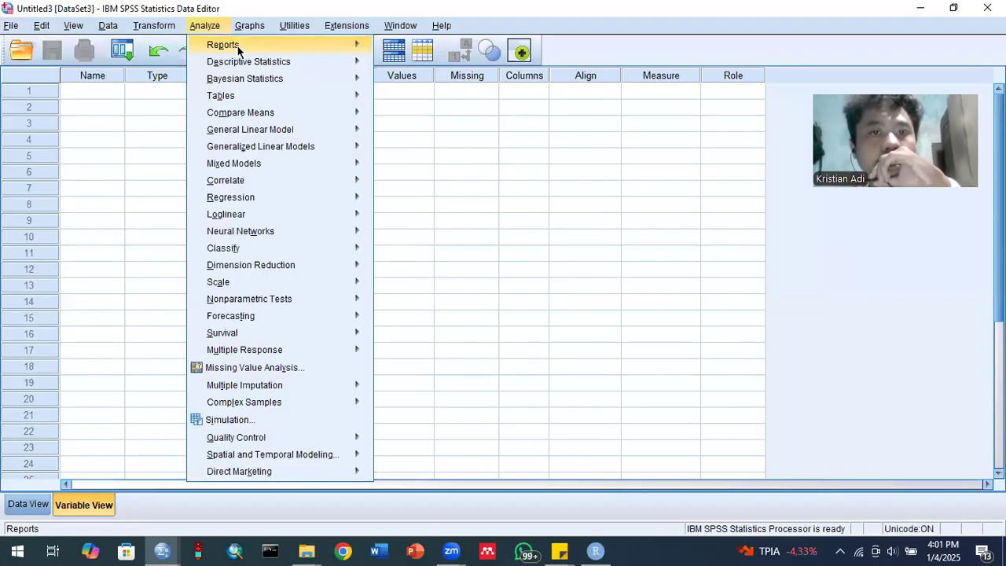
Import Sheet1 of the Excel file rancob fix.xlsx from the Rancob folder, reading variable names from the first row
click(9, 28)
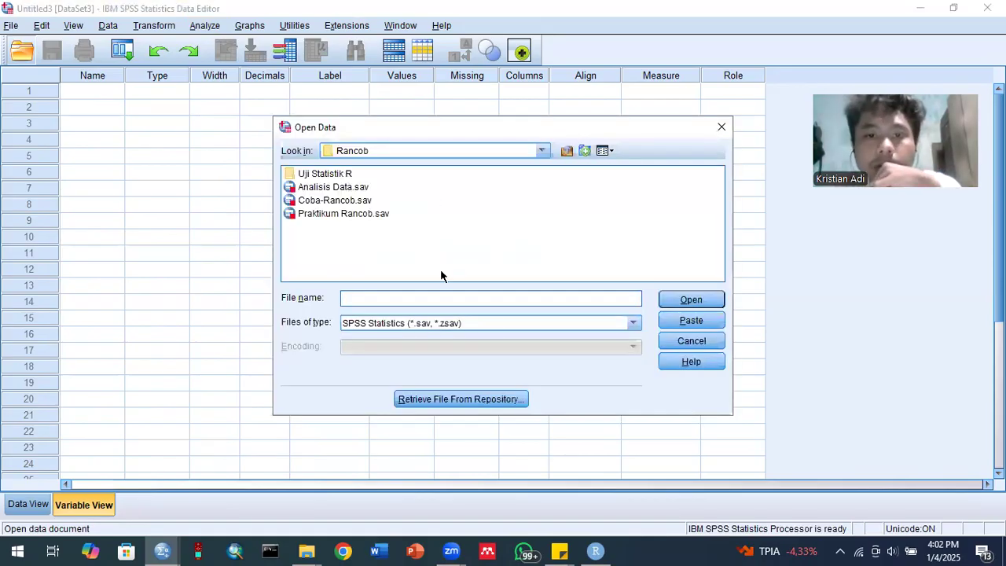
click(484, 324)
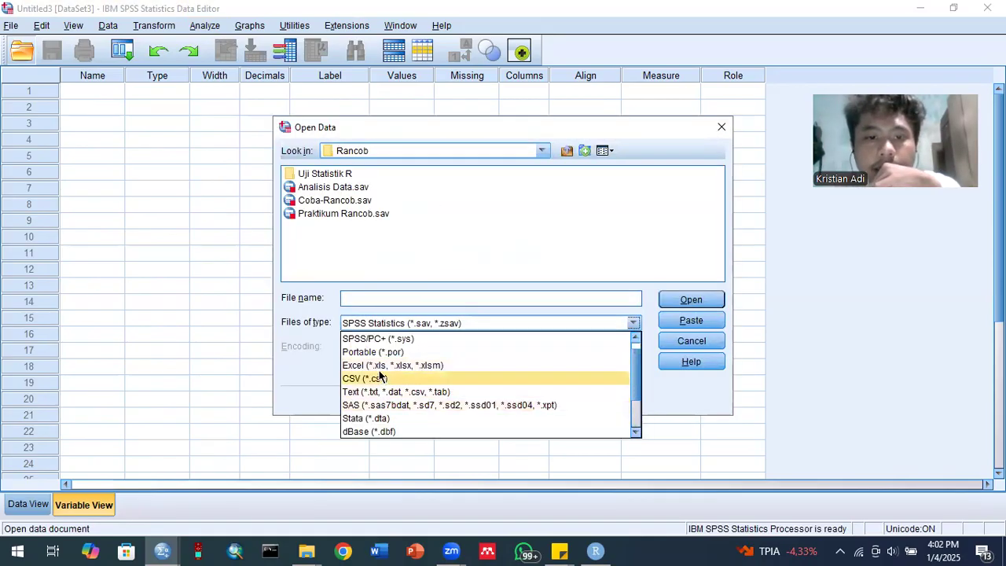
click(377, 366)
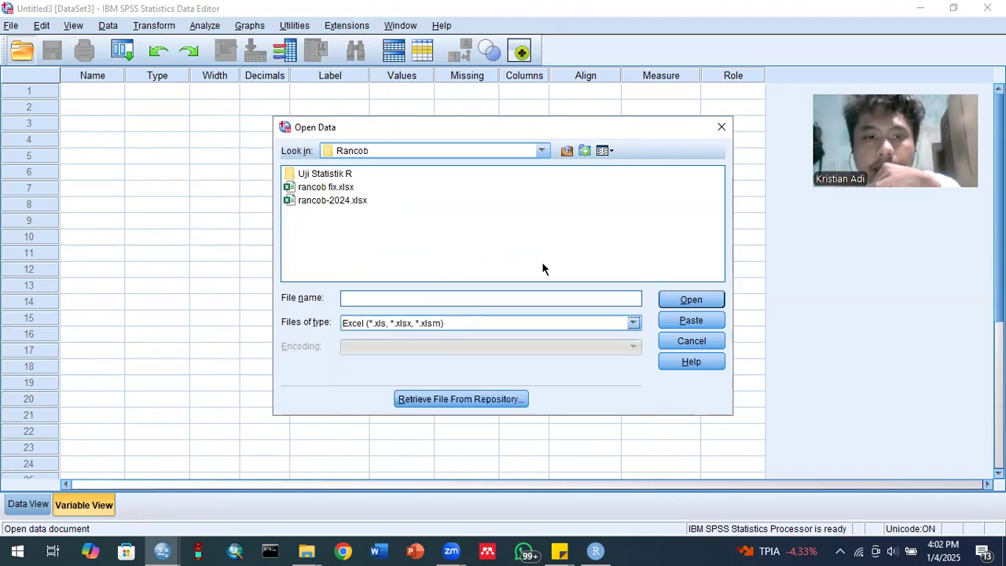
click(322, 189)
click(689, 304)
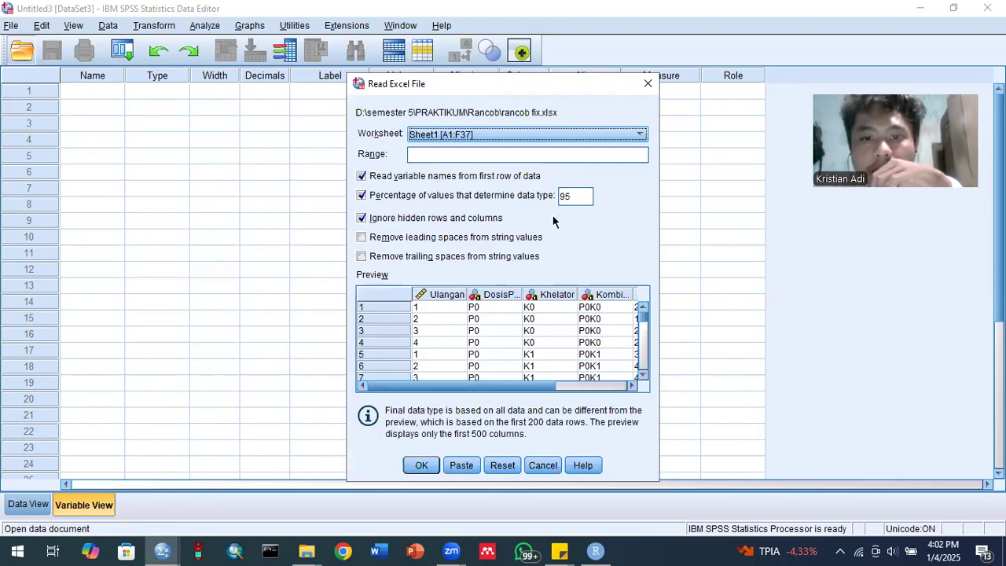
scroll(554, 221, right, 3)
scroll(554, 221, left, 3)
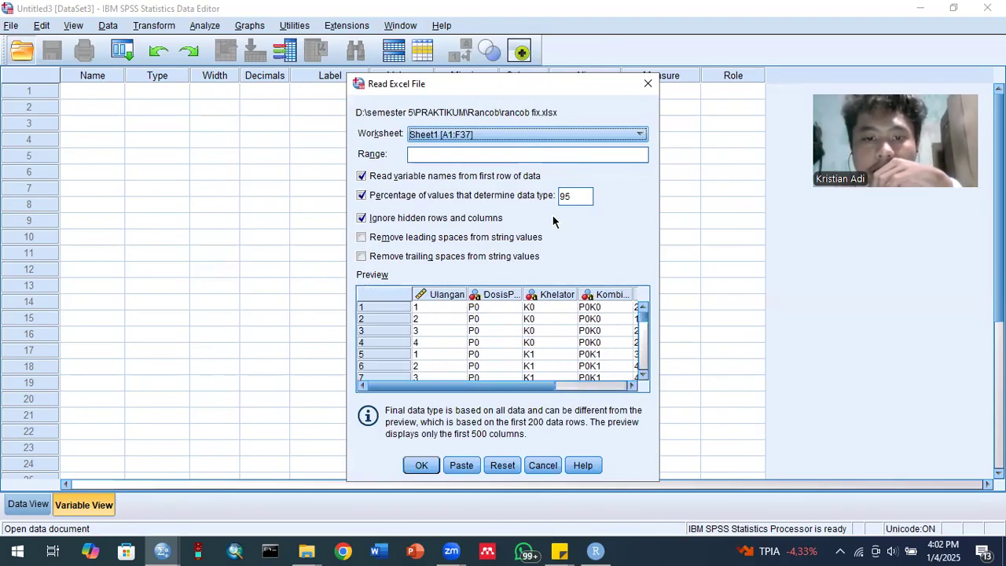
key(Return)
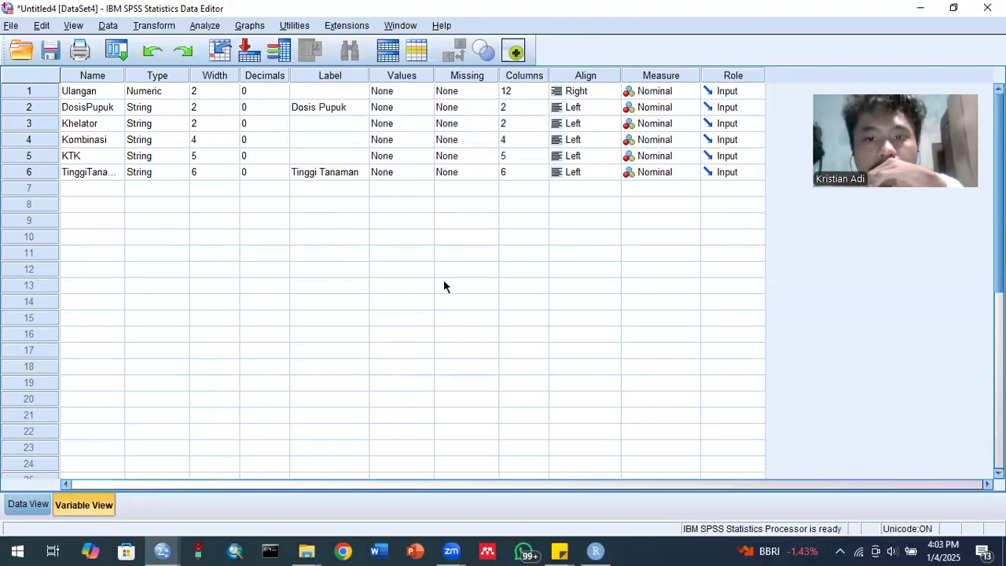
In Data View, widen the DosisPupuk, Khelator, Kombinasi, KTK and TinggiTanaman columns to fit their names, and narrow the Ulangan column to 8
click(30, 505)
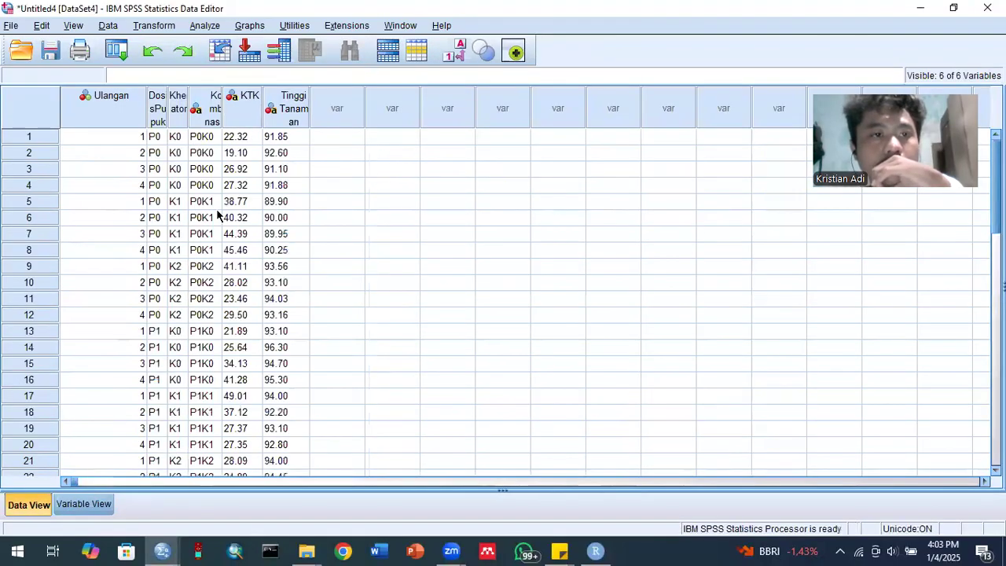
click(212, 203)
click(145, 192)
drag(149, 109, 456, 96)
drag(518, 96, 562, 96)
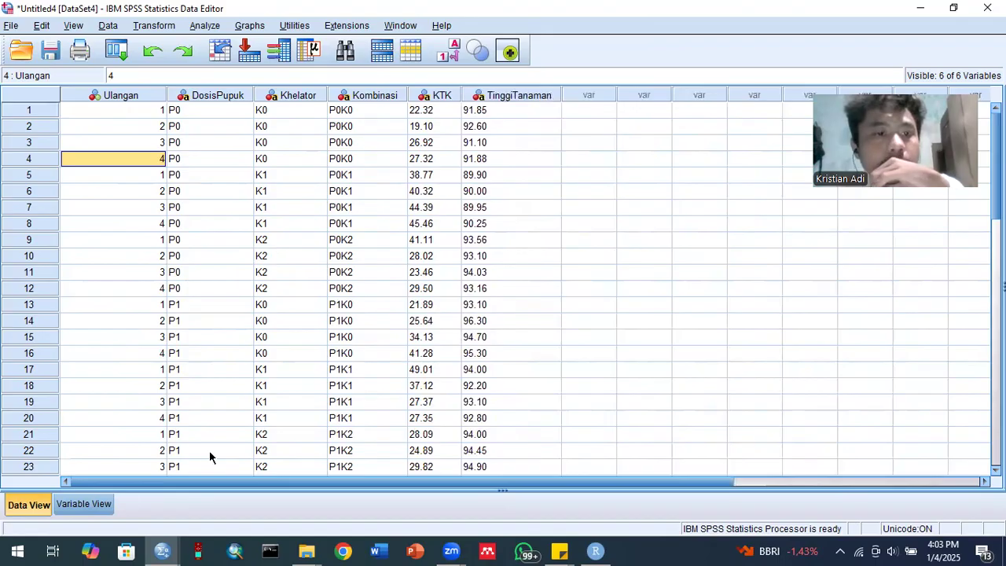
drag(165, 95, 125, 95)
In Variable View, change the type of the Ulangan variable to String with 2 characters
click(82, 505)
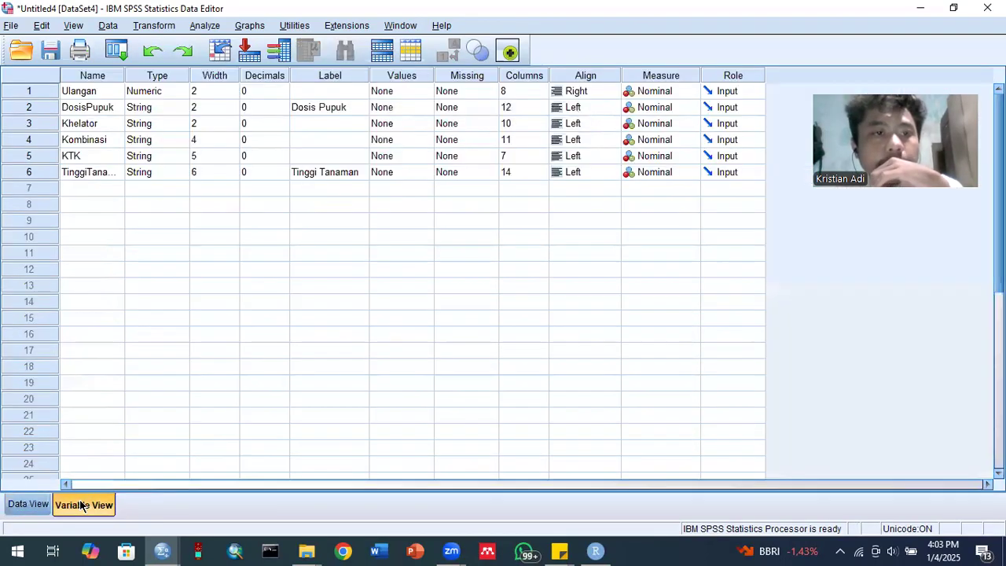
click(160, 96)
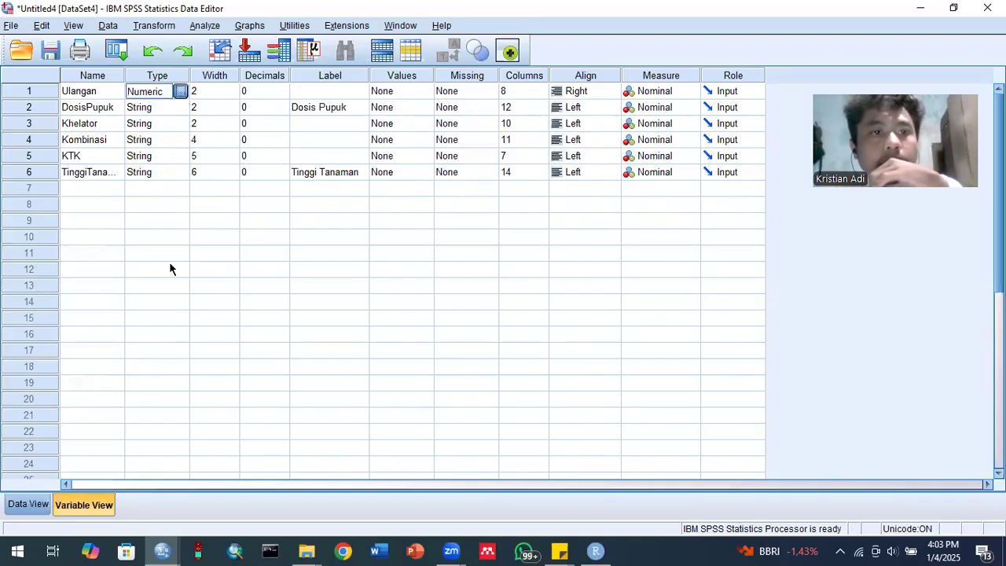
click(357, 297)
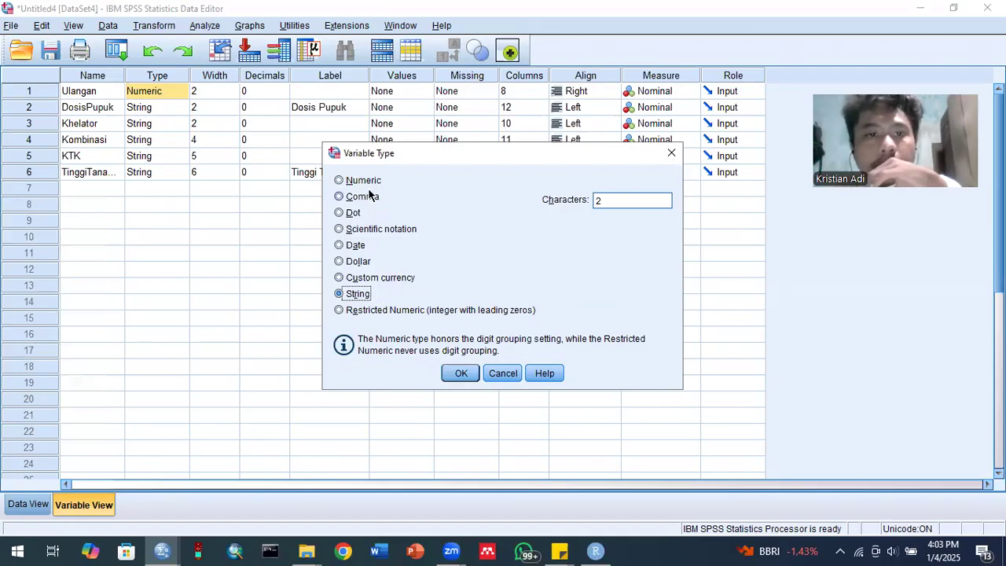
key(Return)
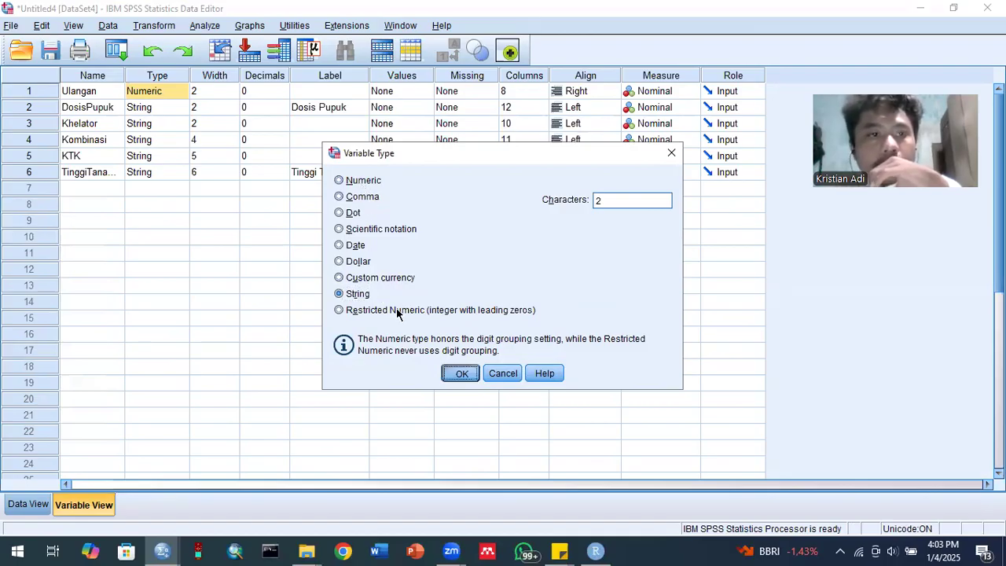
Review the variable names, comparing the factors DosisPupuk, Khelator and Kombinasi with the measured variables KTK and TinggiTanaman
click(111, 160)
click(140, 161)
click(88, 154)
click(86, 172)
click(86, 155)
click(83, 142)
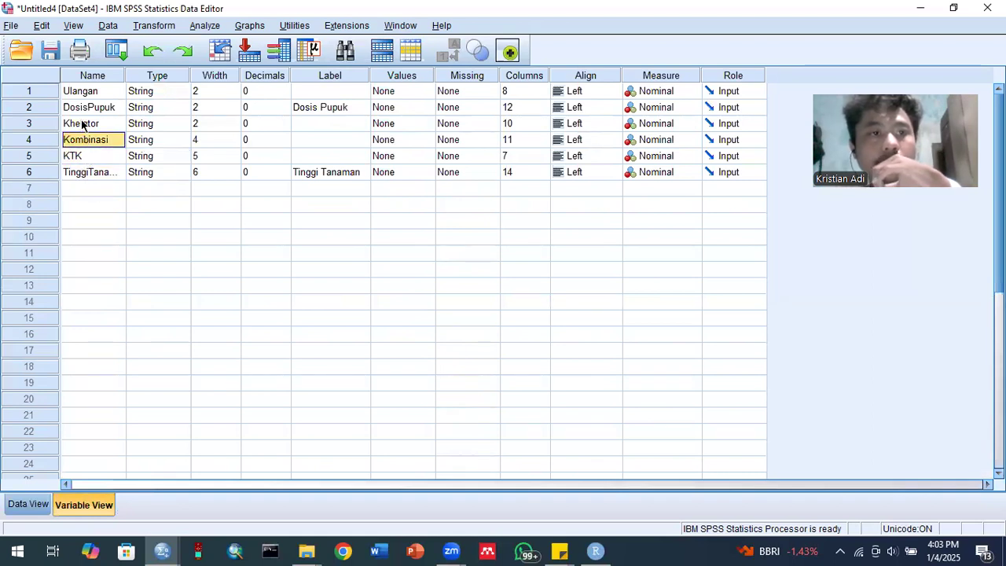
click(84, 126)
click(81, 112)
click(89, 139)
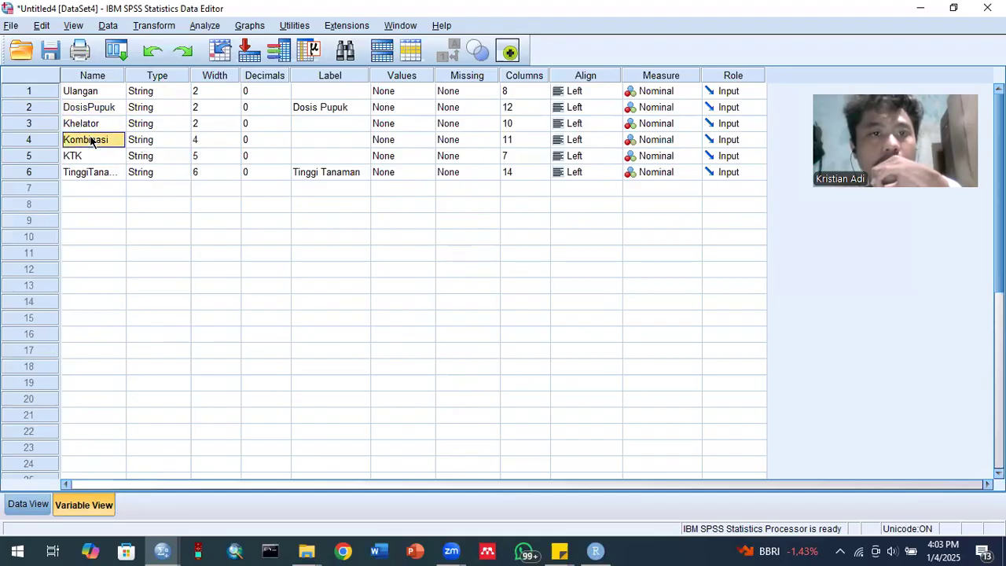
click(95, 162)
click(86, 142)
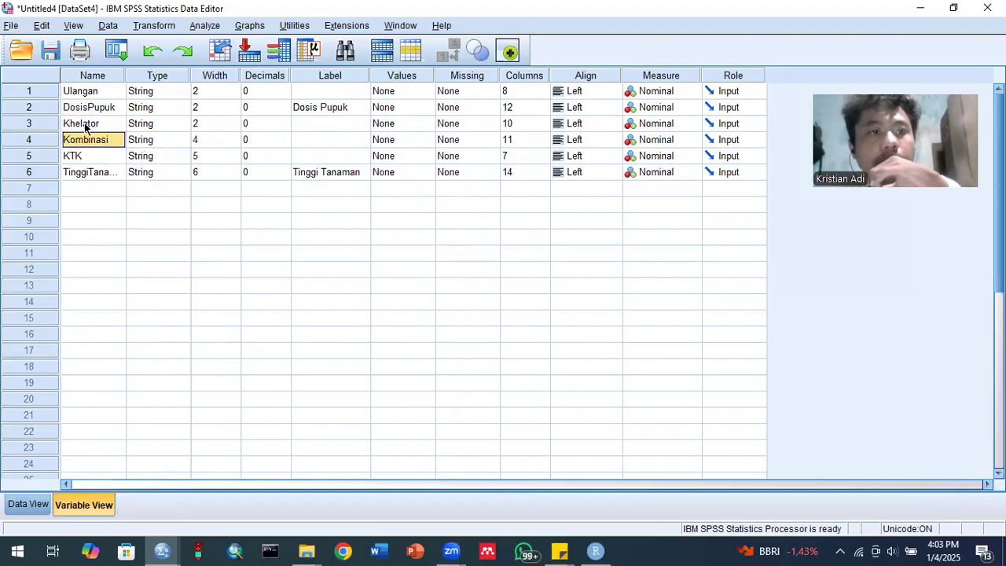
click(85, 125)
click(84, 110)
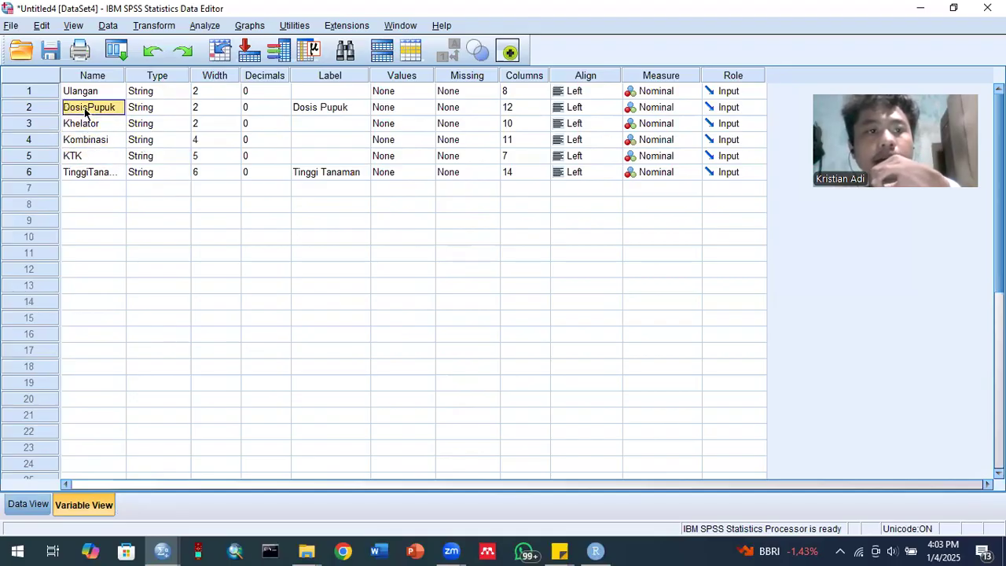
click(88, 154)
click(97, 173)
click(100, 161)
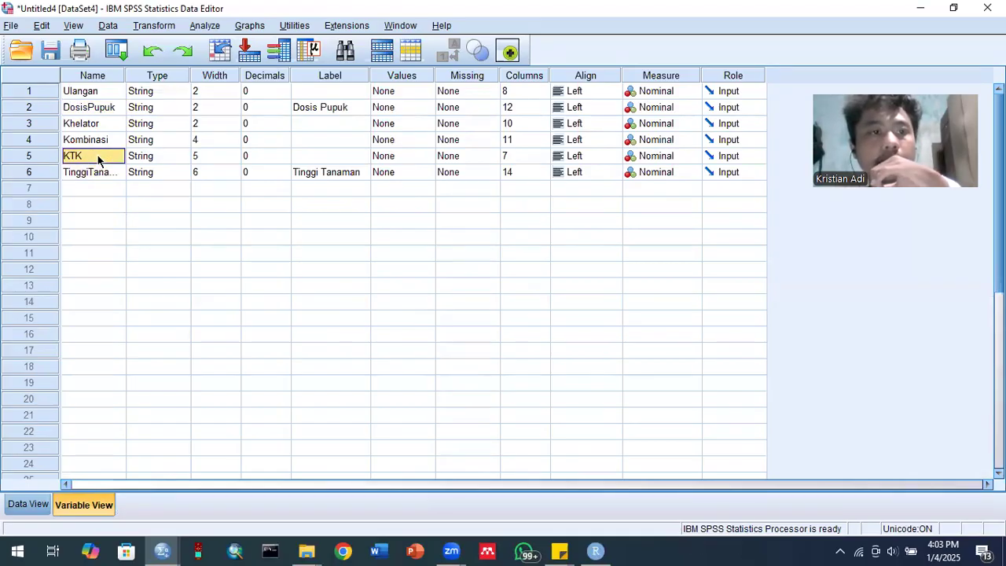
click(99, 171)
click(108, 159)
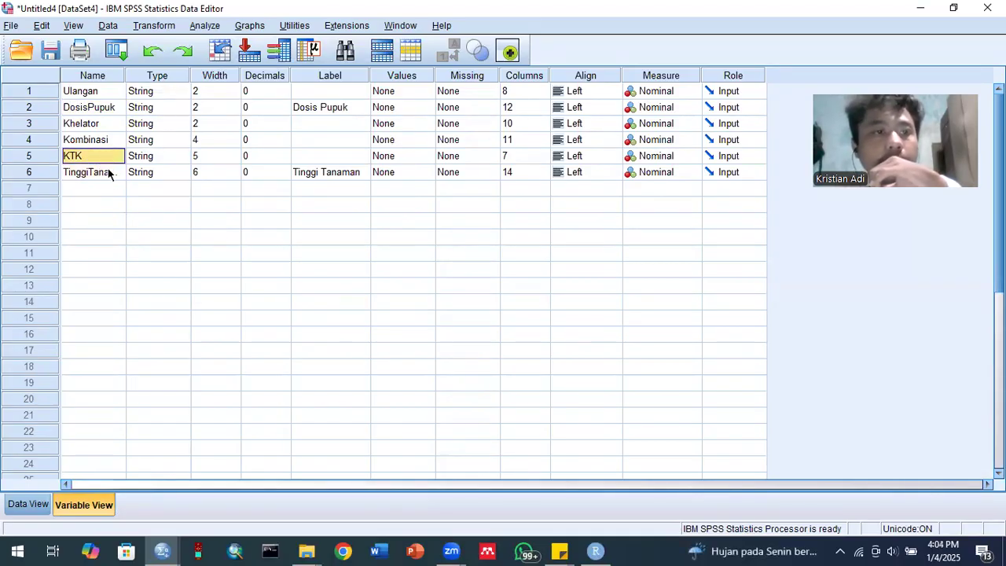
click(109, 172)
click(111, 159)
Set the width of TinggiTanaman to 7 and change the type of KTK to Numeric
click(236, 172)
click(241, 168)
click(165, 170)
double_click(179, 155)
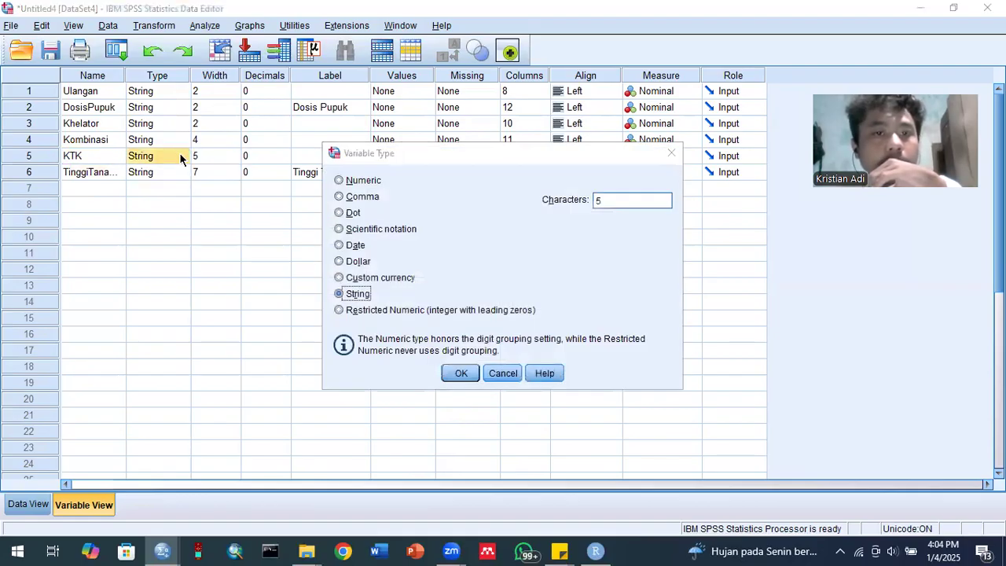
click(342, 184)
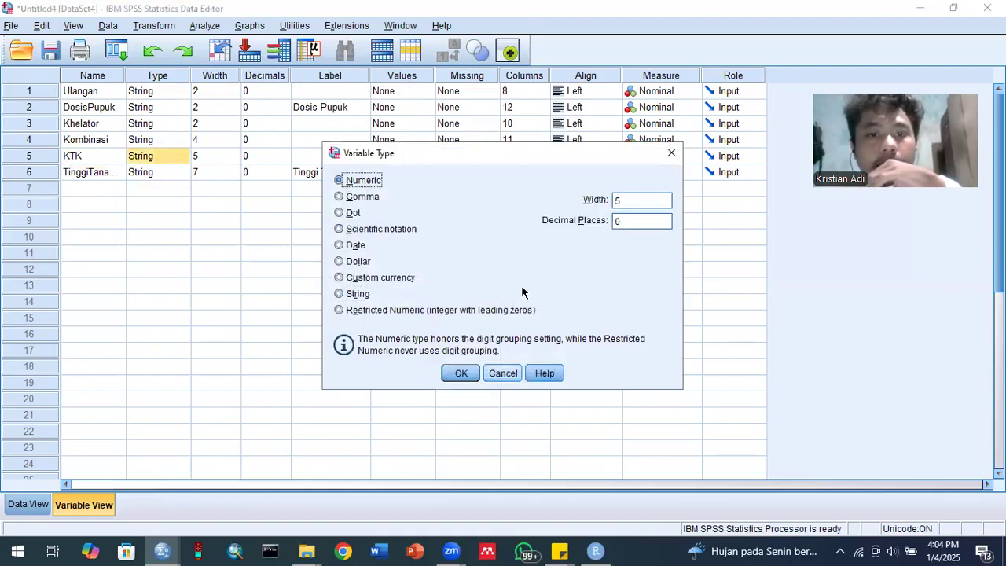
key(Return)
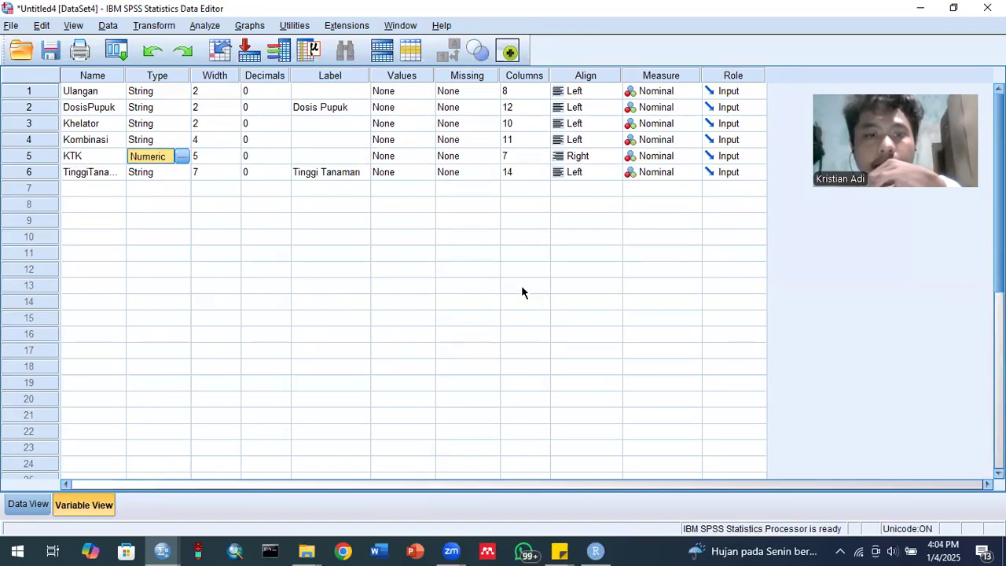
Inspect the KTK and TinggiTanaman values in Data View to compare how their decimals are displayed
click(29, 504)
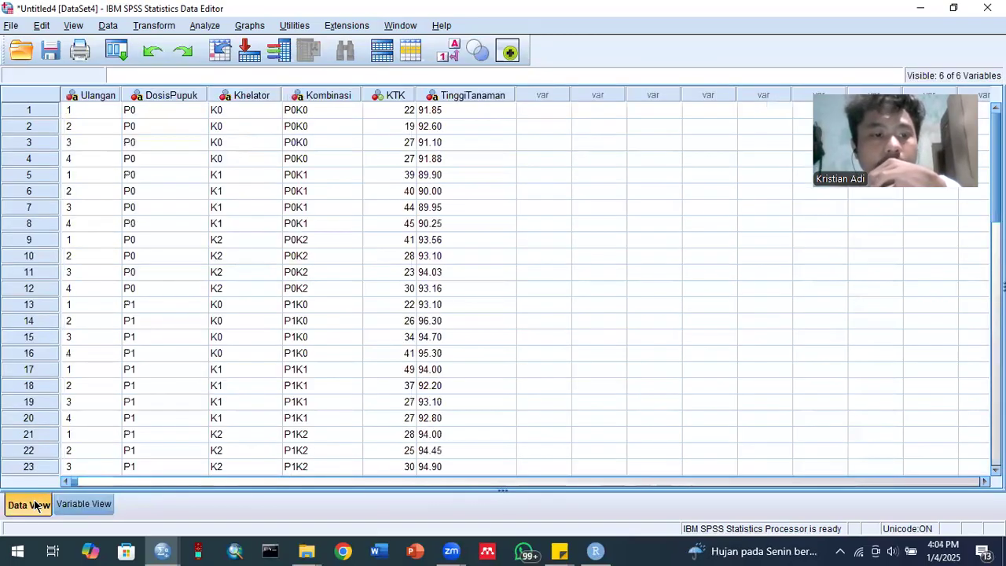
click(438, 259)
click(369, 273)
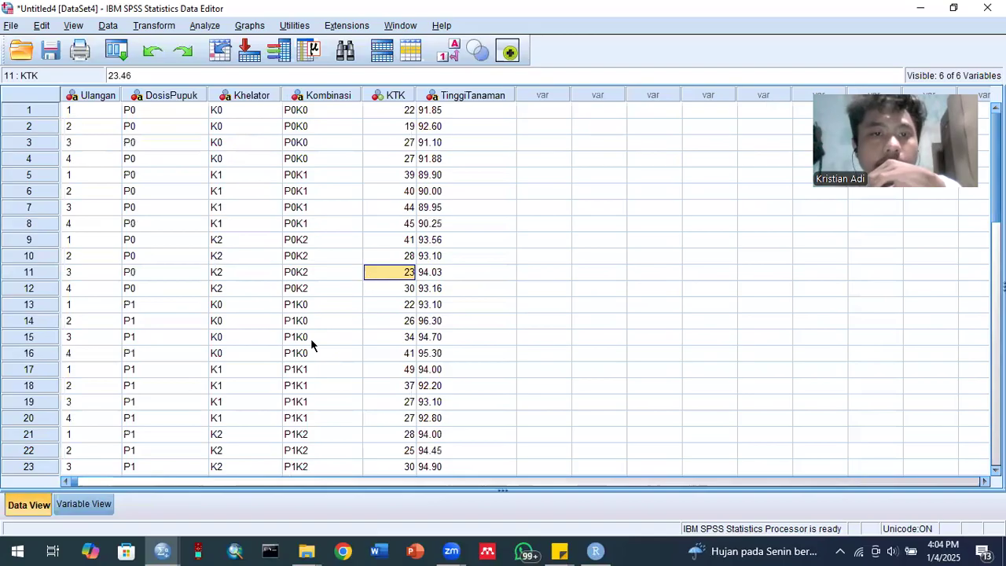
click(391, 143)
click(390, 110)
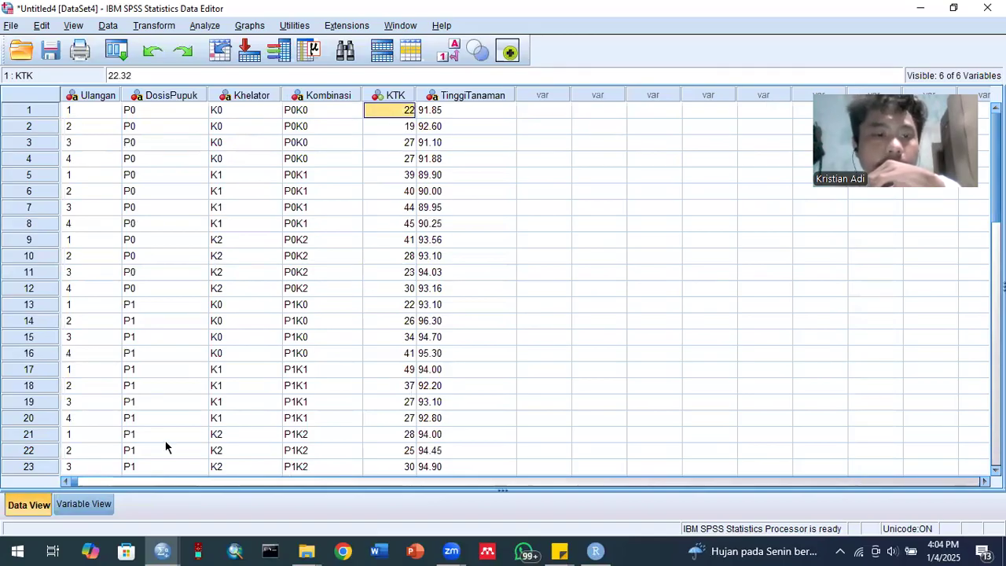
click(464, 143)
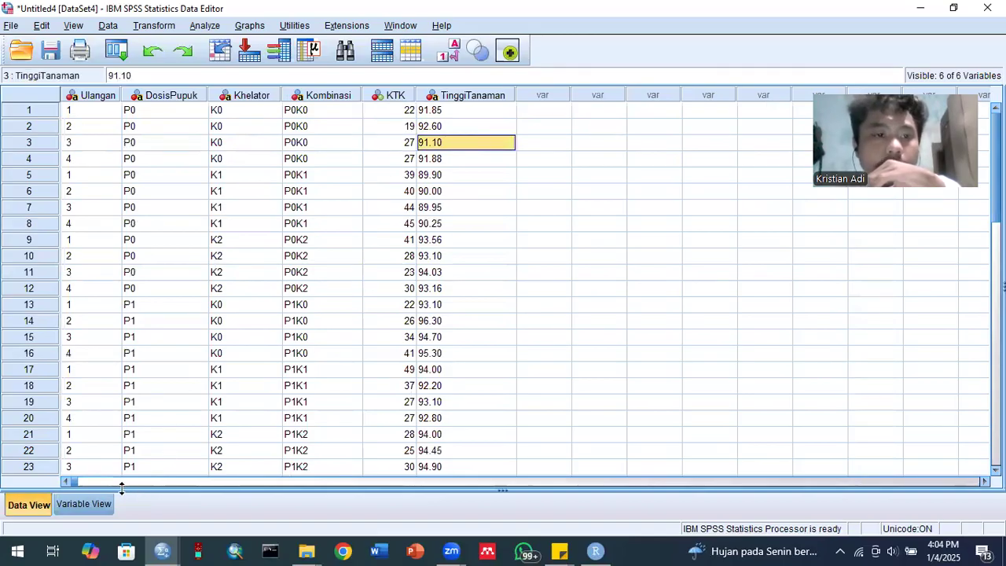
In Variable View, change the type of the TinggiTanaman variable to Numeric
click(84, 504)
click(209, 169)
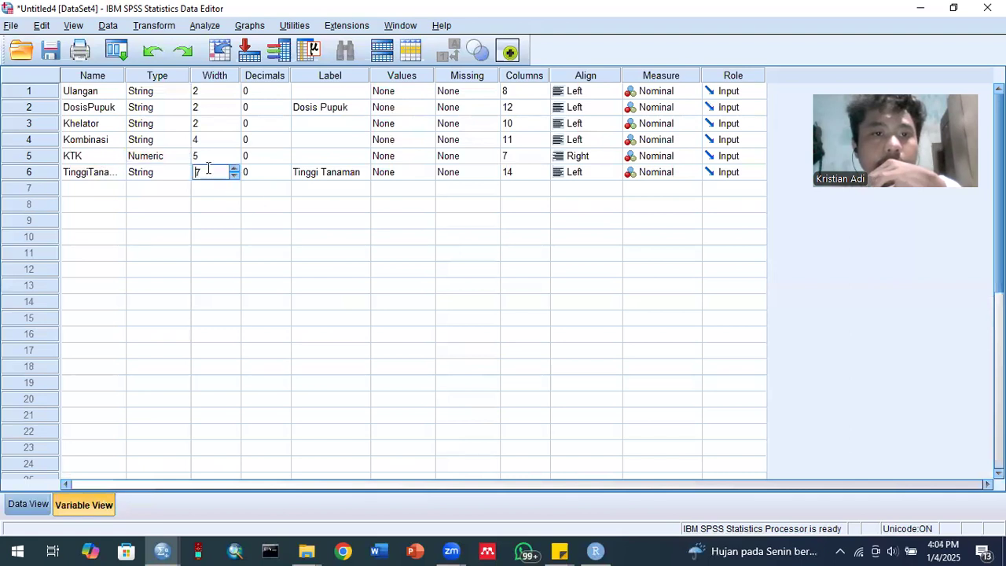
click(145, 171)
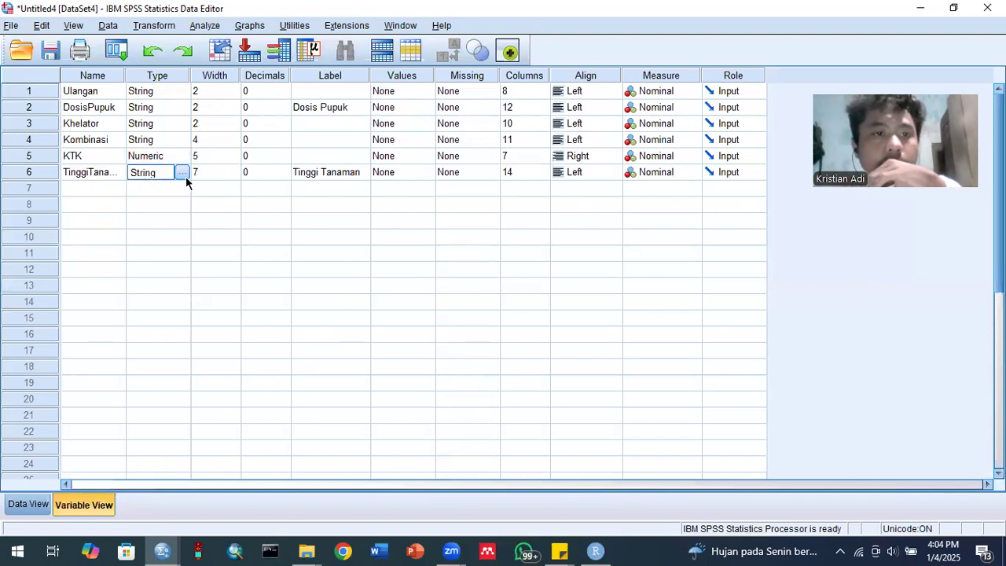
click(185, 173)
click(363, 182)
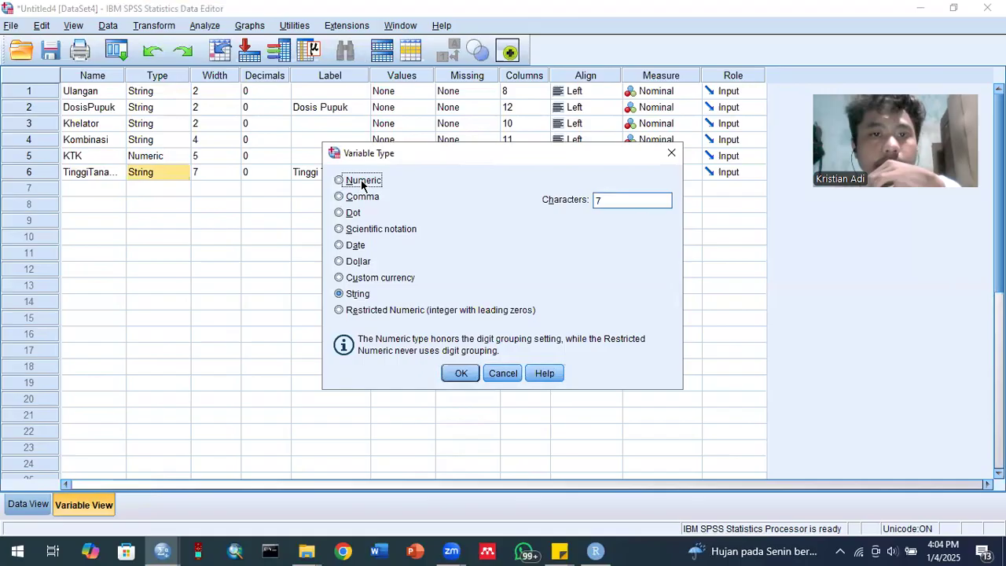
key(Return)
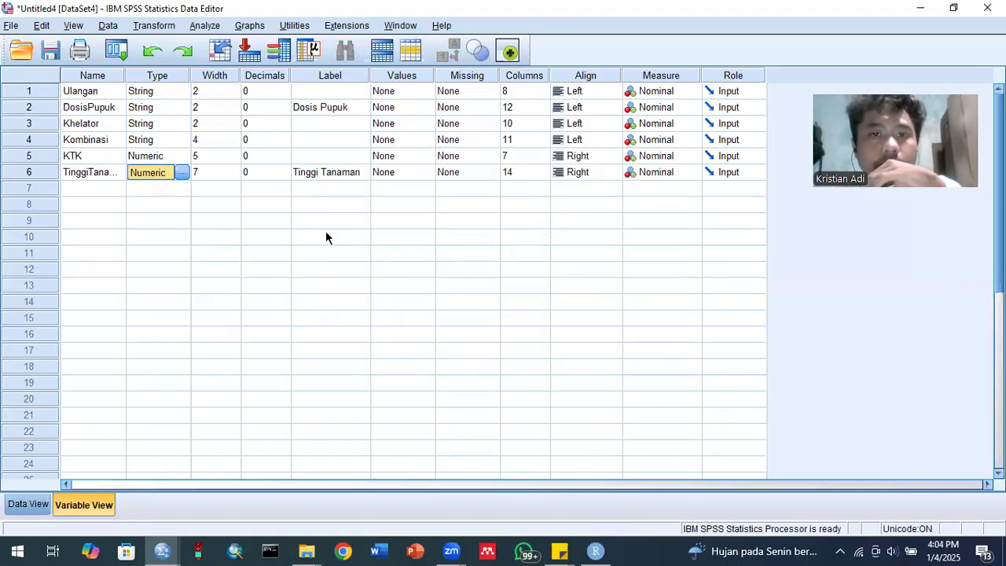
Set the decimals of both KTK and TinggiTanaman to 2 and show the data in Data View
click(239, 223)
click(261, 173)
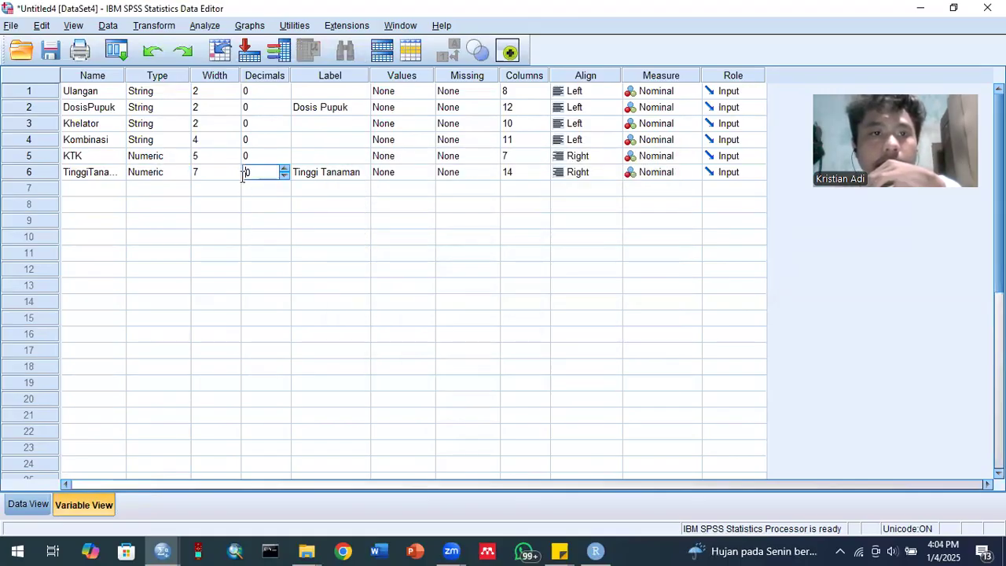
click(278, 154)
click(285, 152)
click(286, 151)
click(282, 171)
click(283, 169)
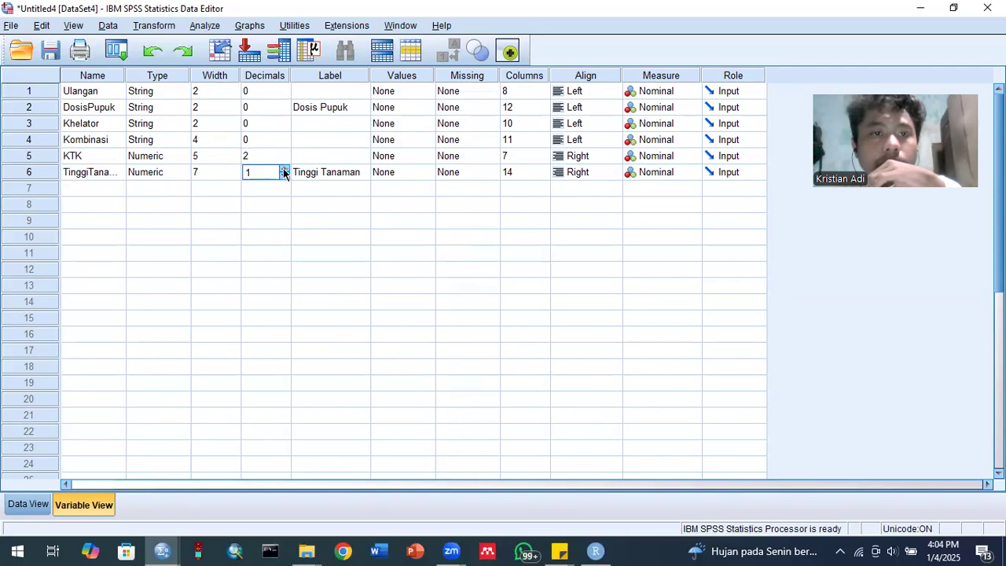
click(283, 169)
click(231, 305)
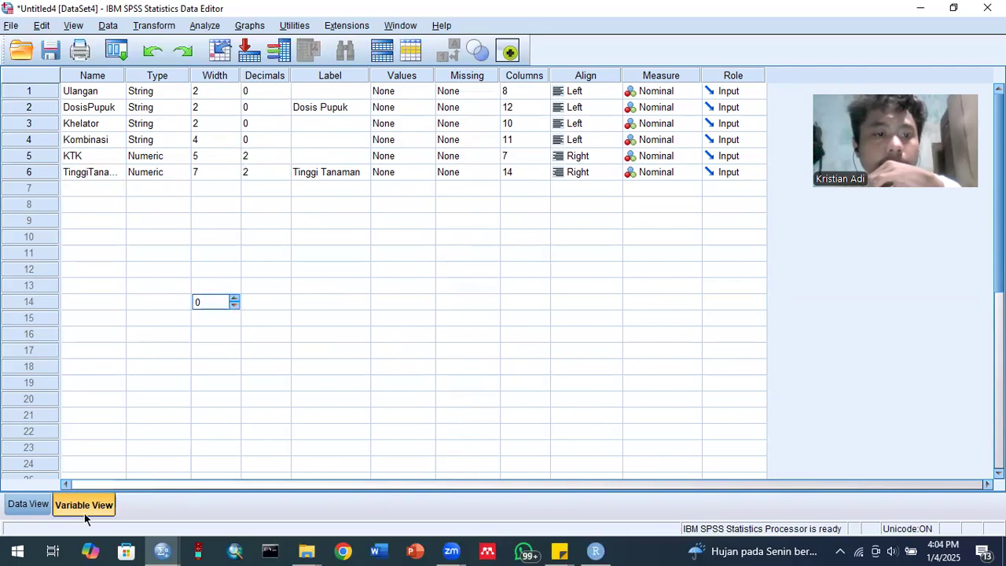
click(27, 505)
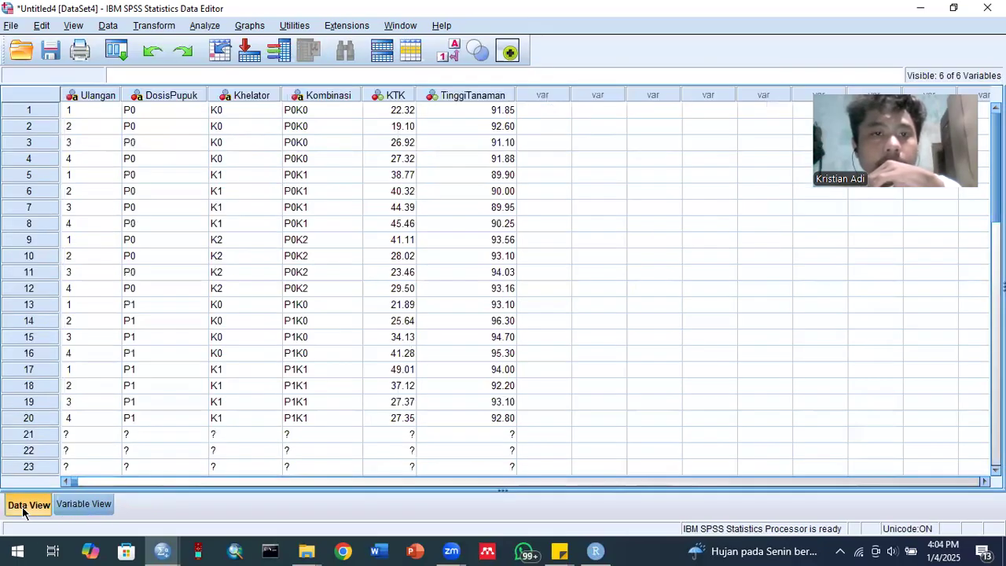
Examine the KTK and TinggiTanaman values in Data View to check how their decimals are displayed
click(397, 142)
click(396, 180)
click(400, 224)
click(520, 225)
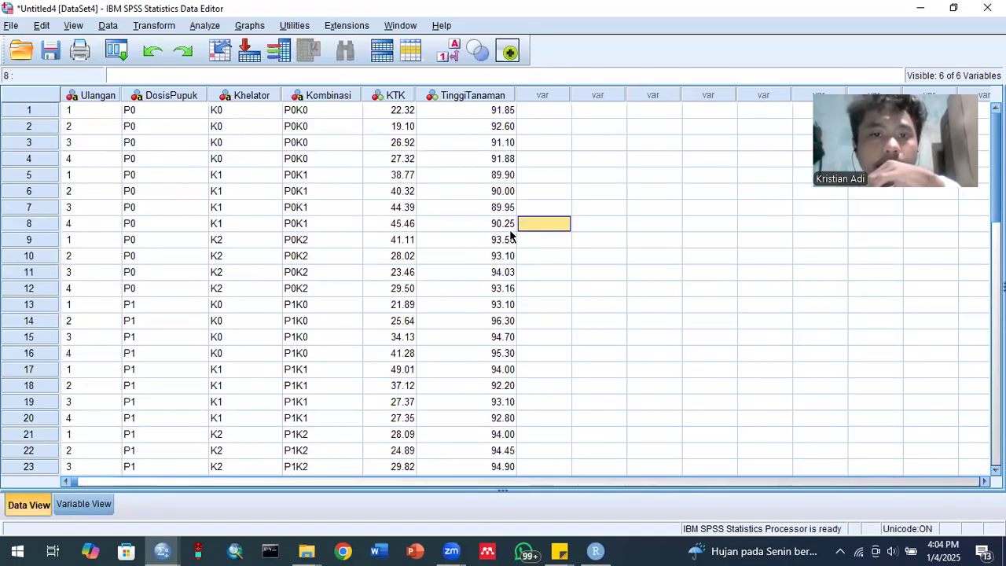
click(475, 263)
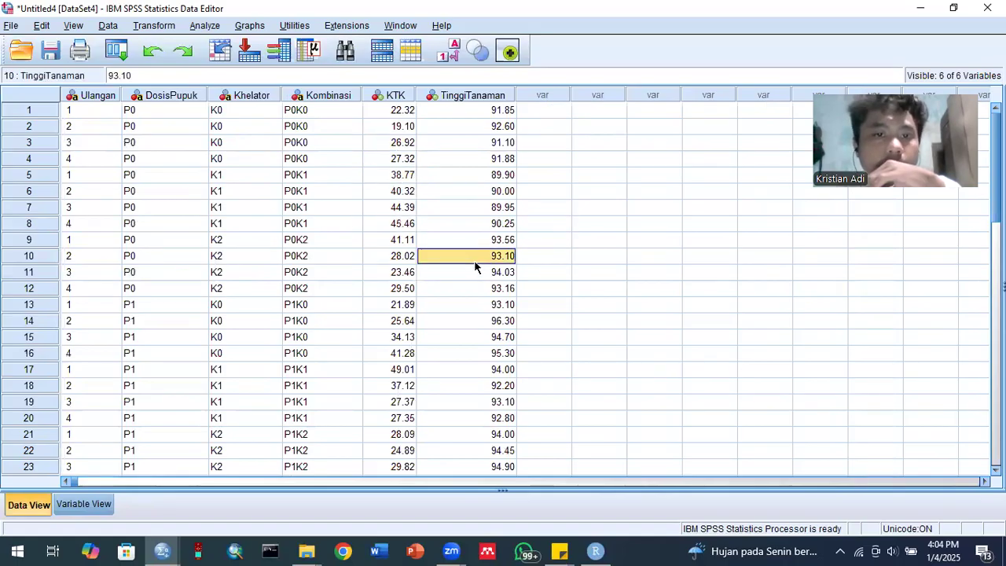
In Variable View, set the measurement level of both KTK and TinggiTanaman to Scale
click(74, 509)
click(366, 177)
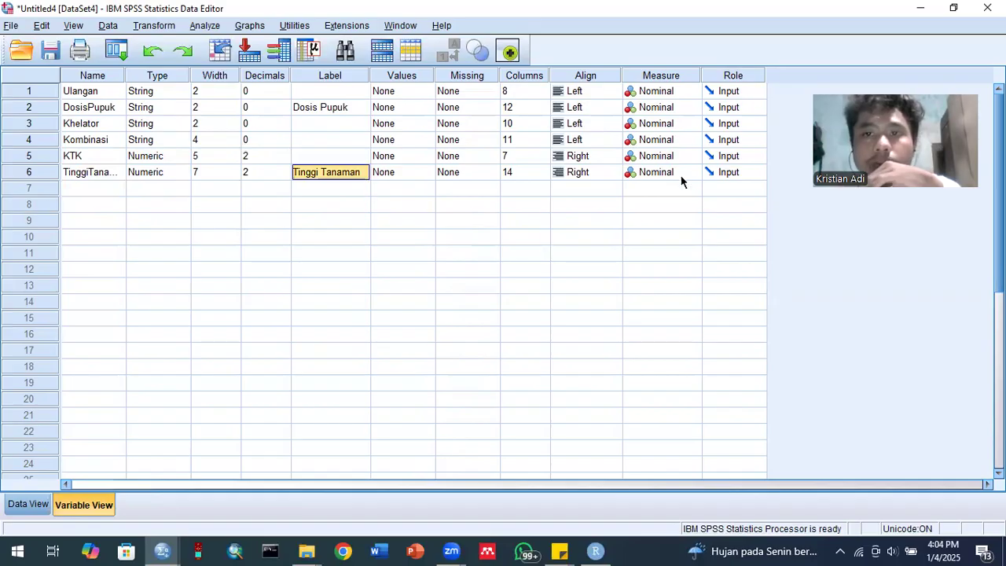
click(655, 157)
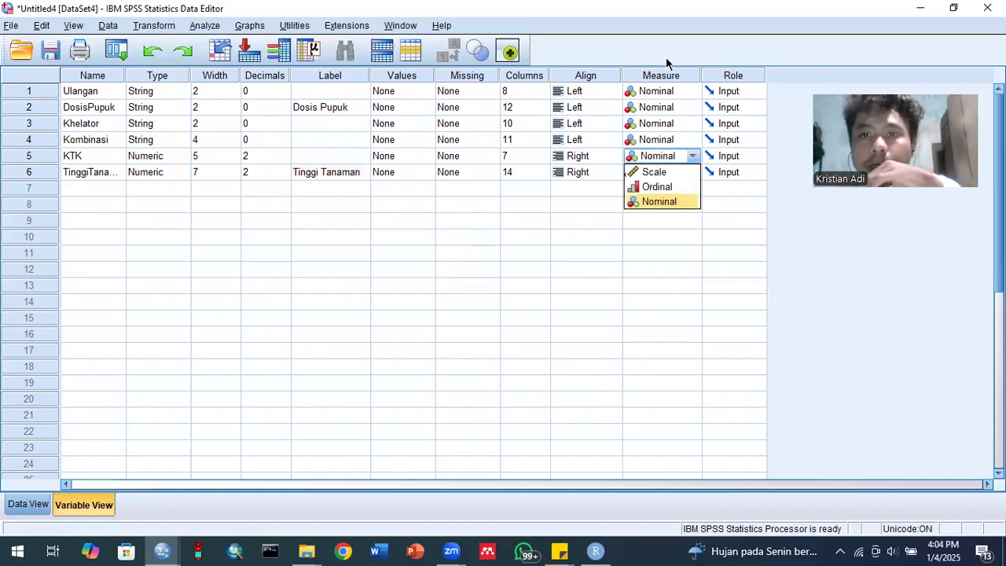
click(653, 172)
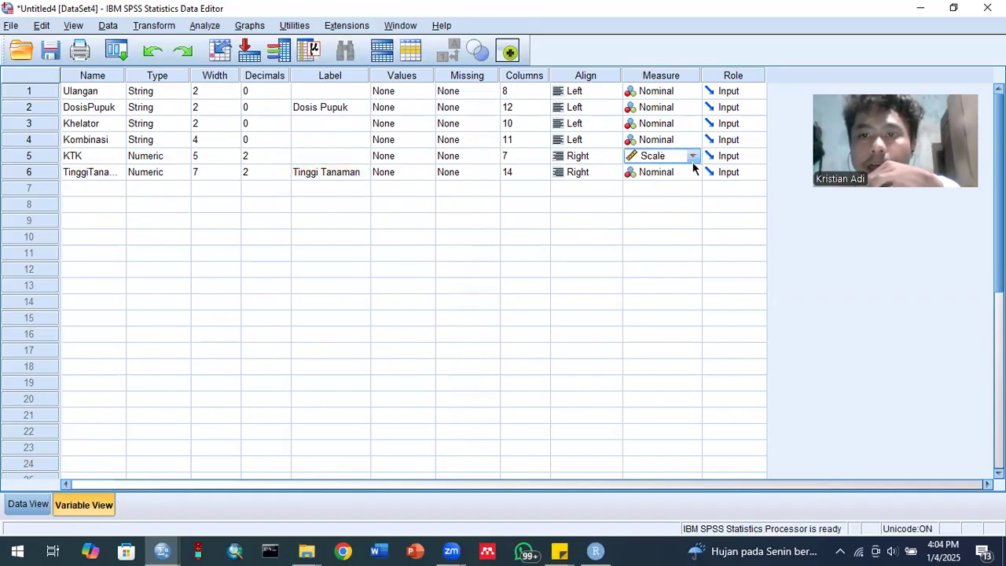
click(688, 174)
click(673, 191)
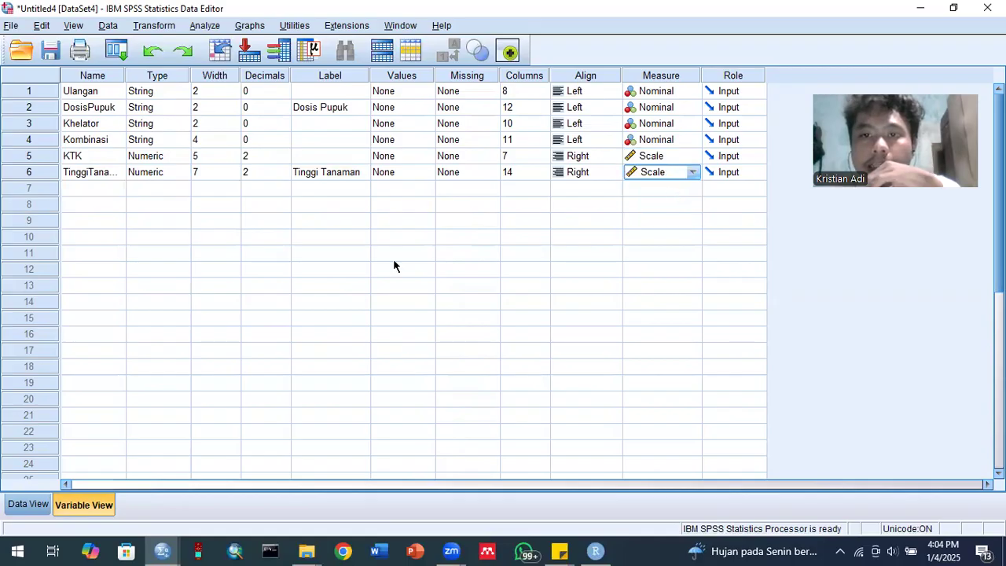
click(356, 258)
Review the dataset in Data View and the variable definitions in Variable View to check the updated setup
click(30, 504)
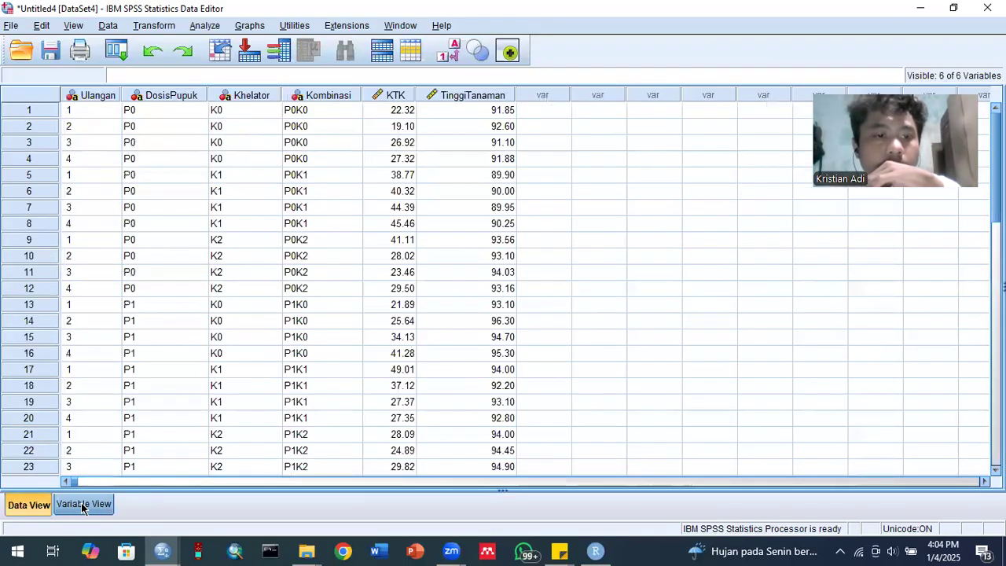
click(78, 504)
click(32, 506)
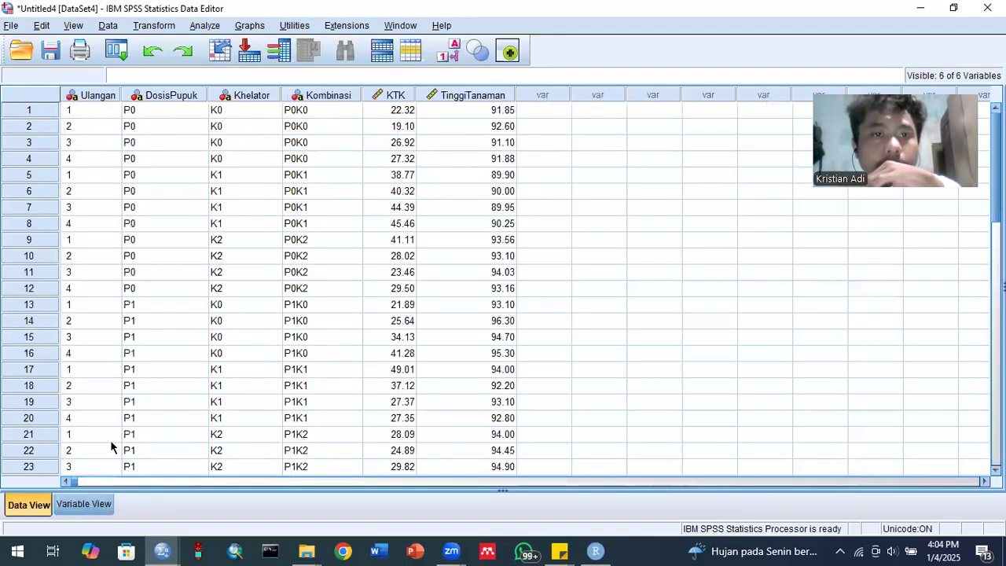
click(356, 194)
click(86, 504)
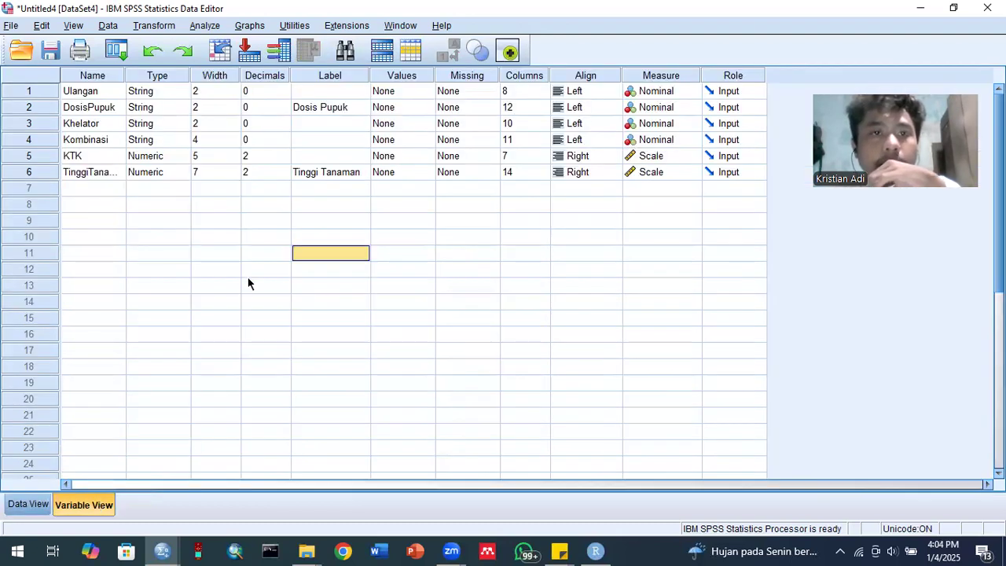
click(253, 220)
click(130, 190)
click(110, 189)
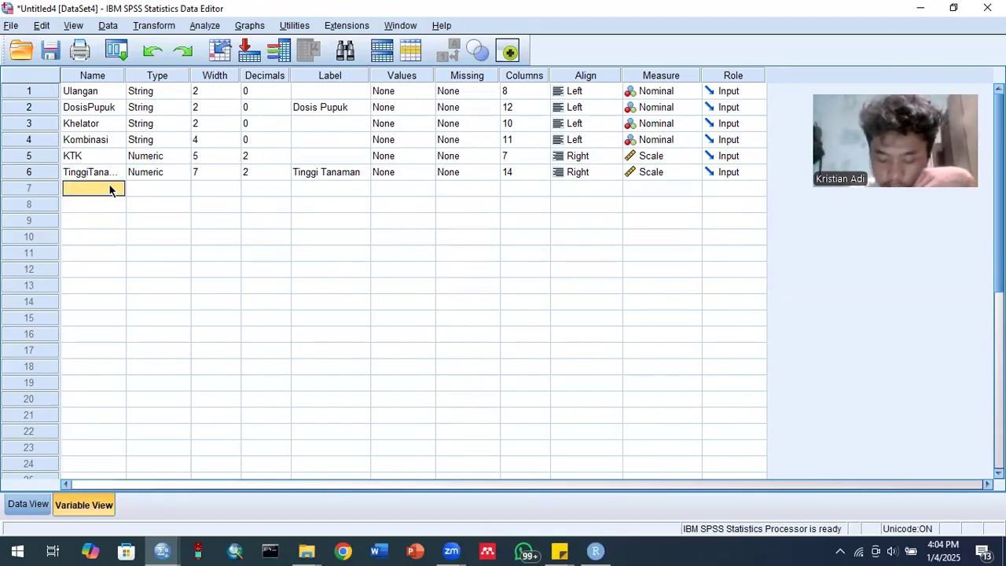
Start a General Linear Model Univariate analysis and assign KTK as the dependent variable
click(250, 25)
click(206, 25)
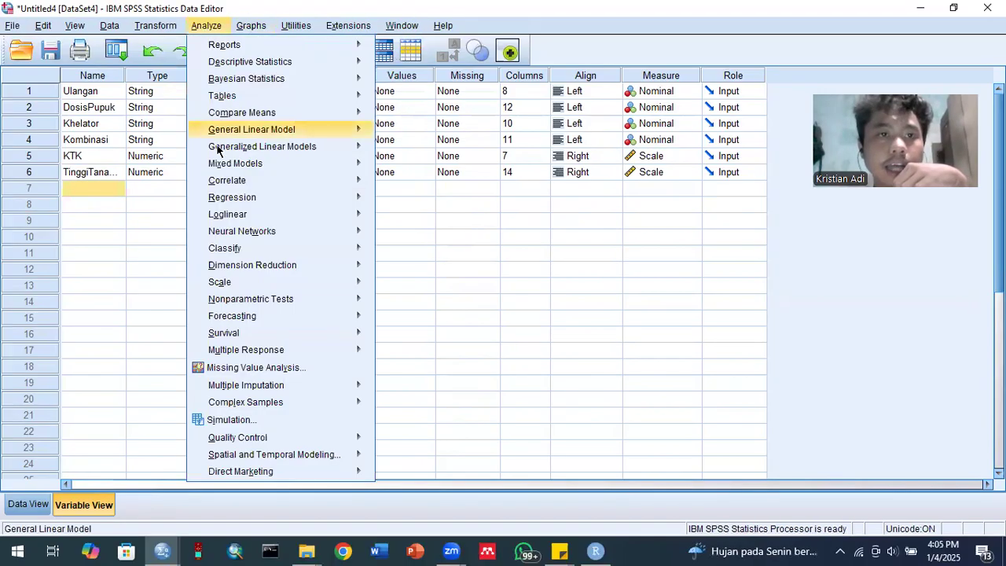
mouse_move(233, 129)
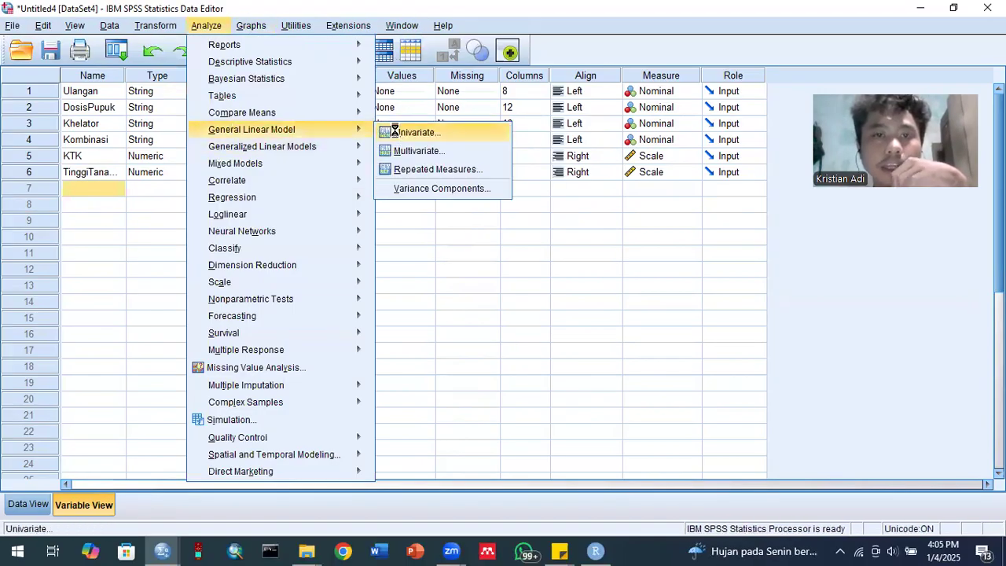
click(391, 135)
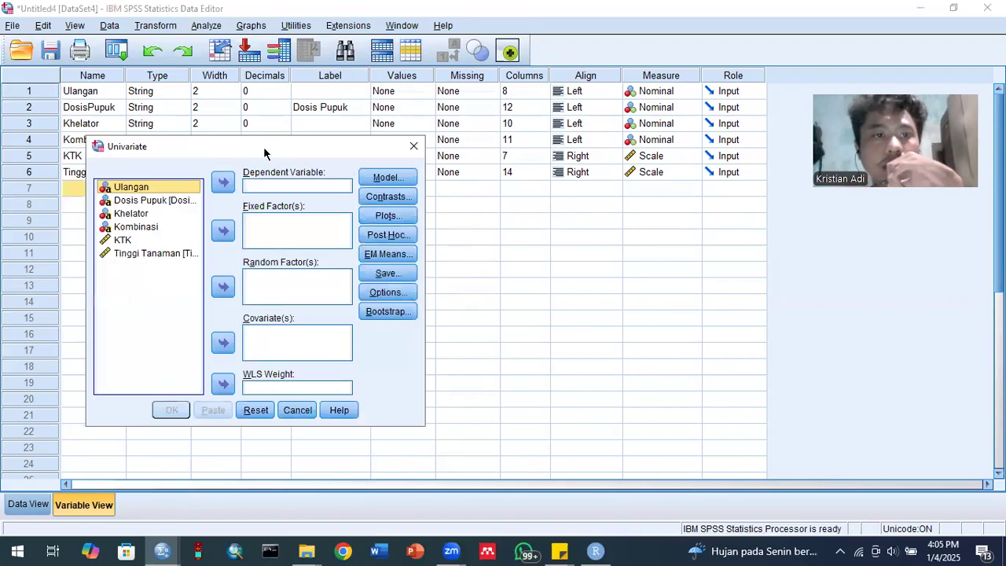
drag(264, 153, 461, 99)
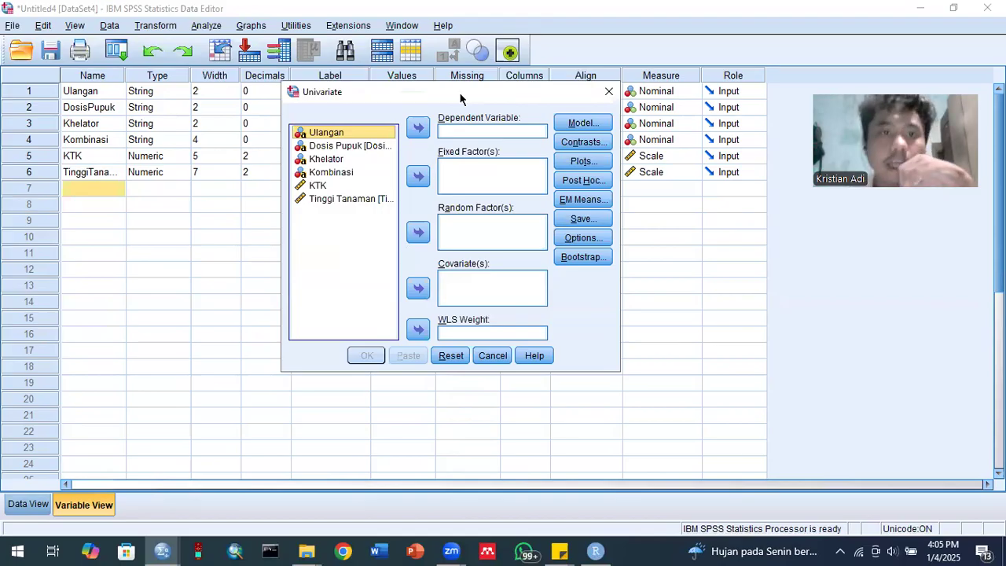
click(322, 187)
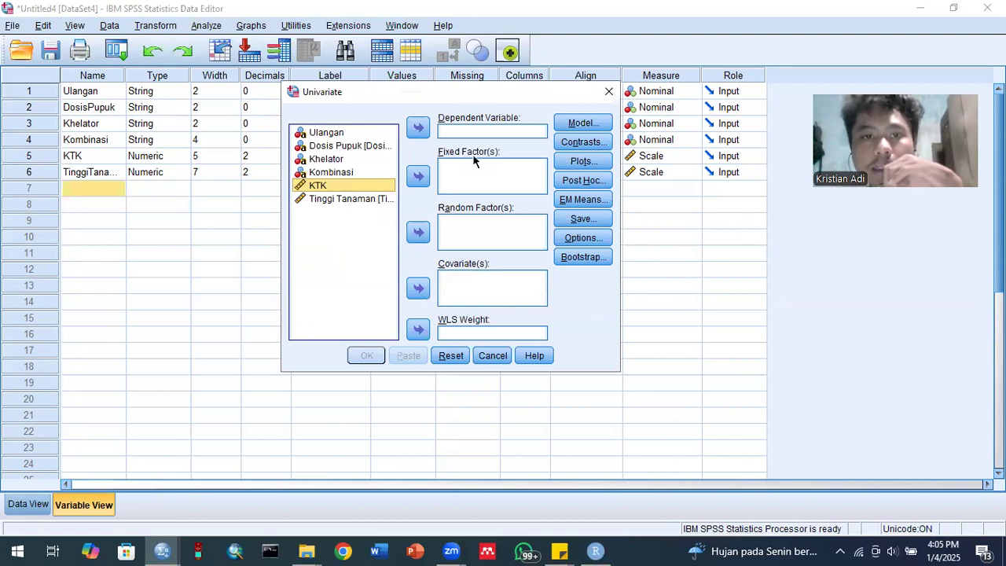
click(423, 134)
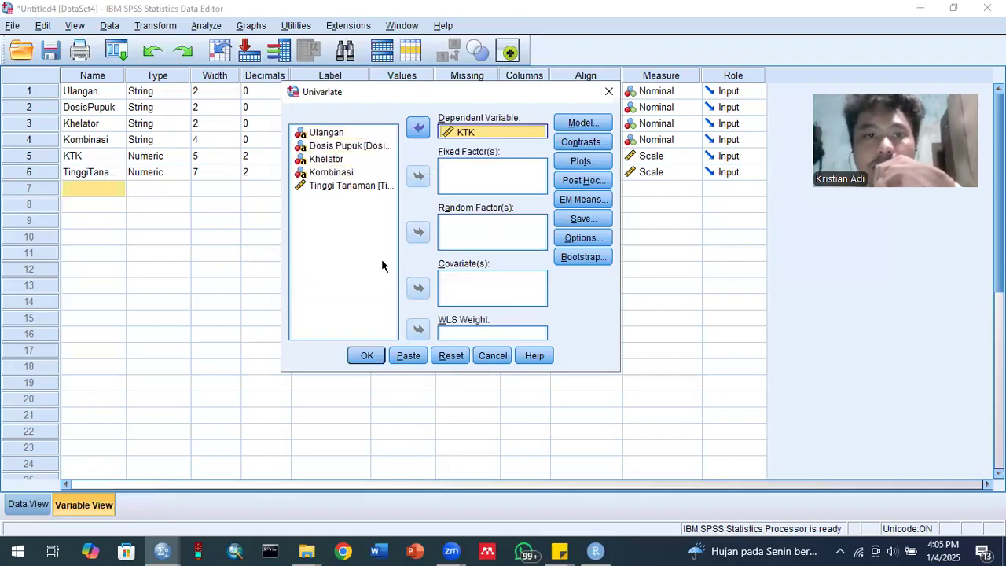
click(329, 132)
click(328, 132)
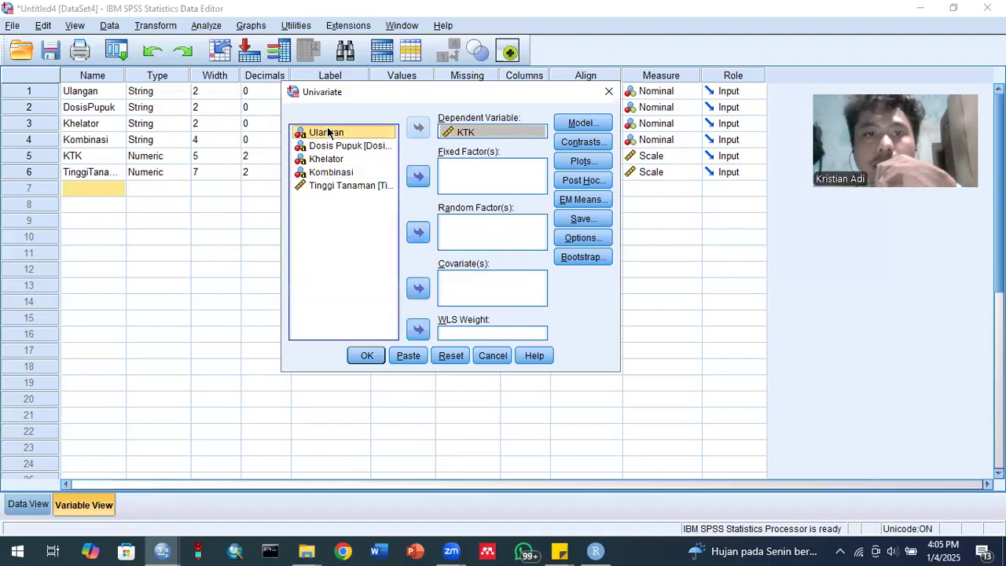
click(326, 148)
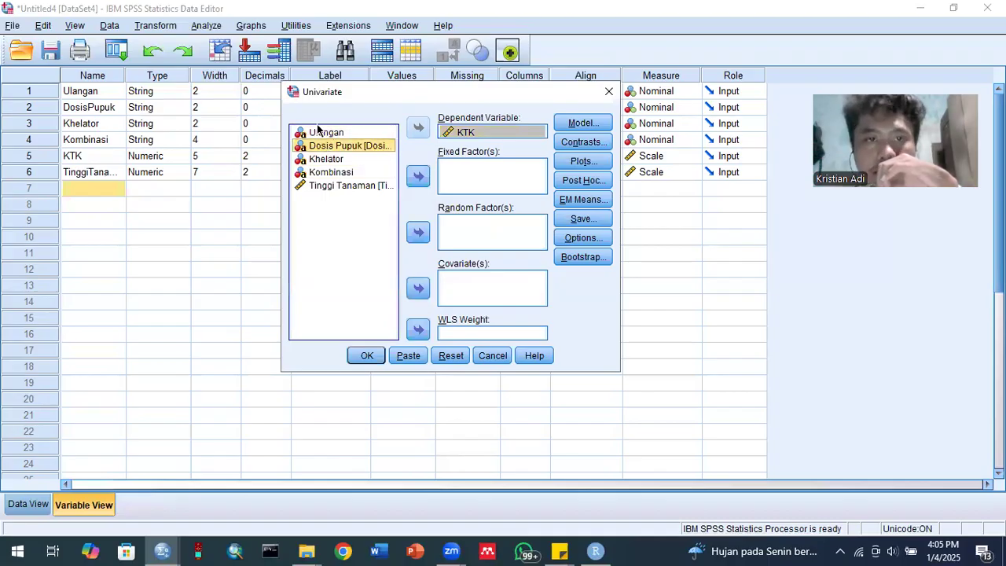
click(324, 171)
click(321, 147)
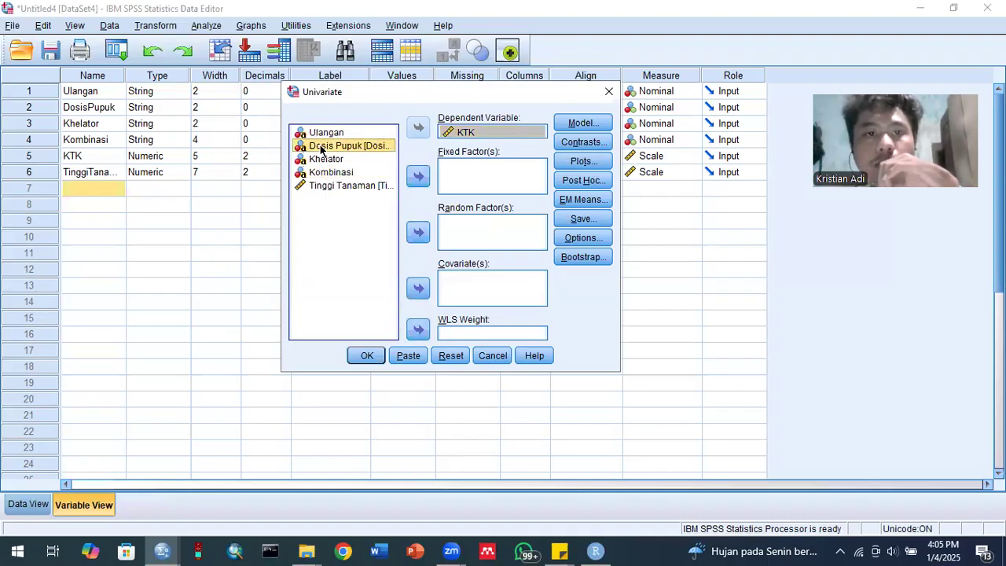
click(322, 133)
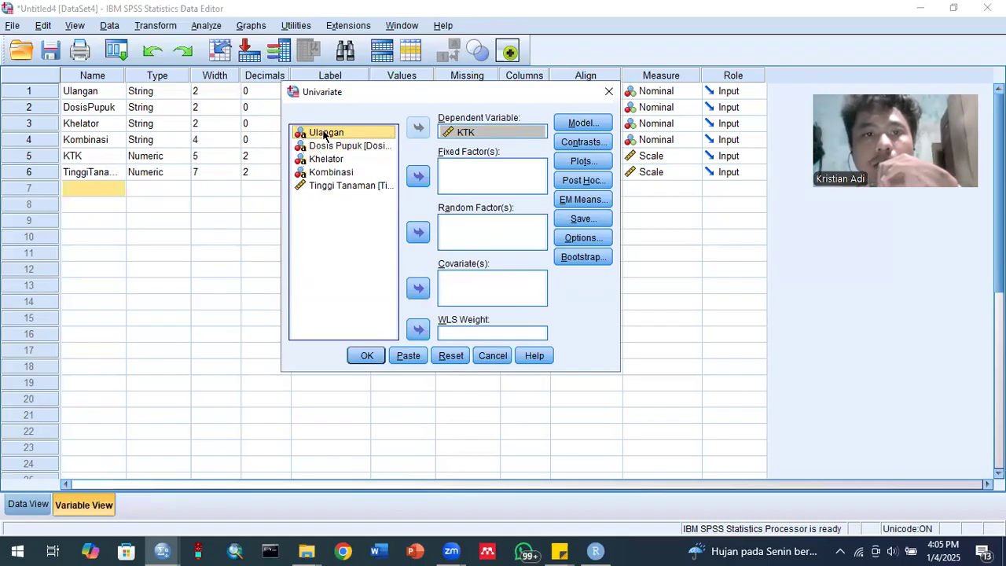
click(323, 148)
click(319, 160)
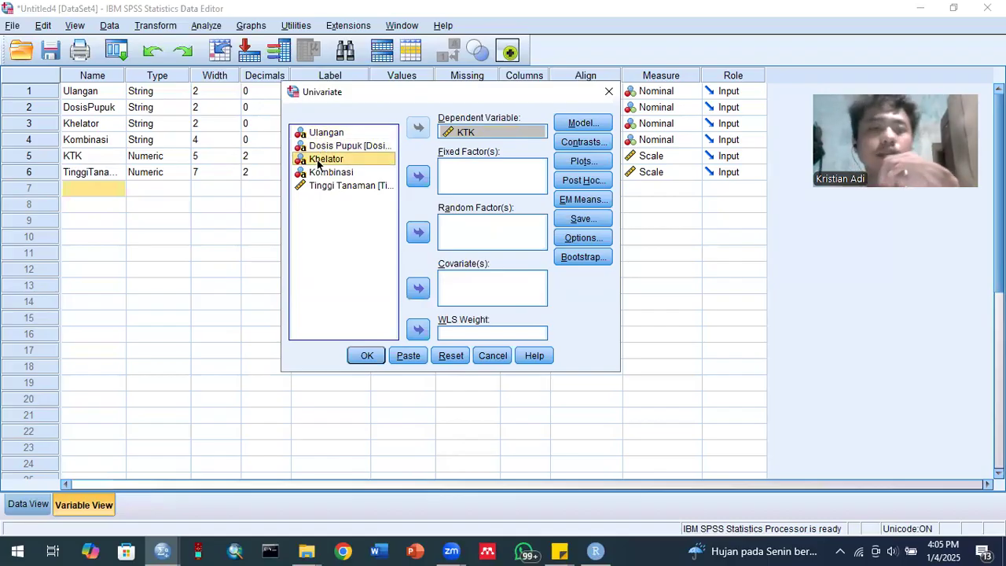
Add Ulangan, Dosis Pupuk and Khelator as fixed factors of the univariate analysis
click(319, 133)
double_click(322, 132)
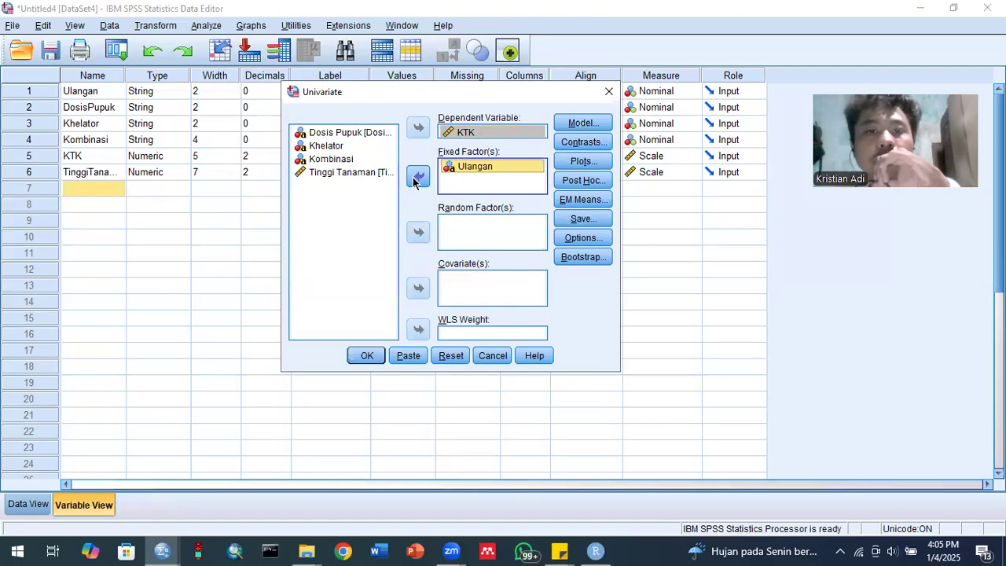
click(334, 132)
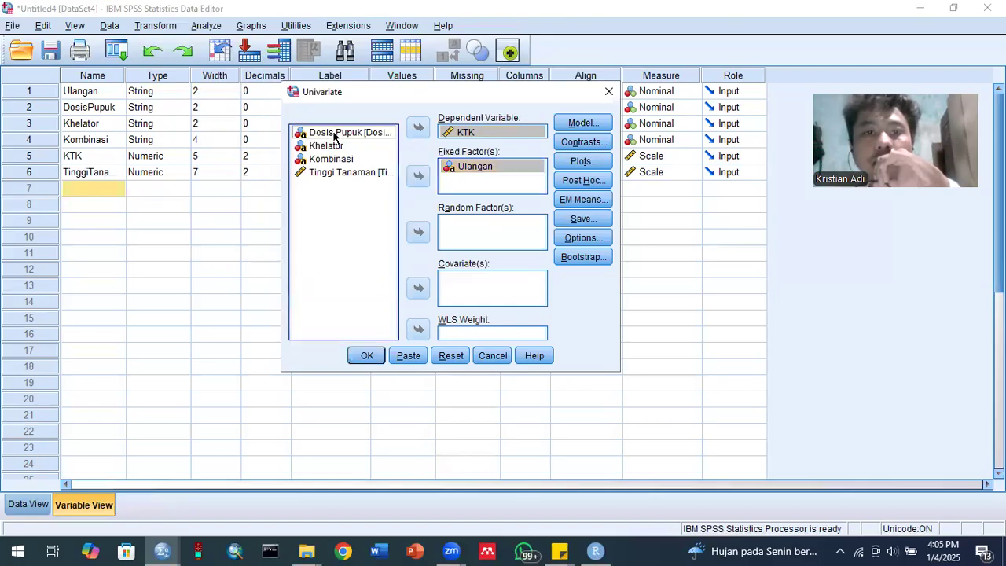
click(419, 176)
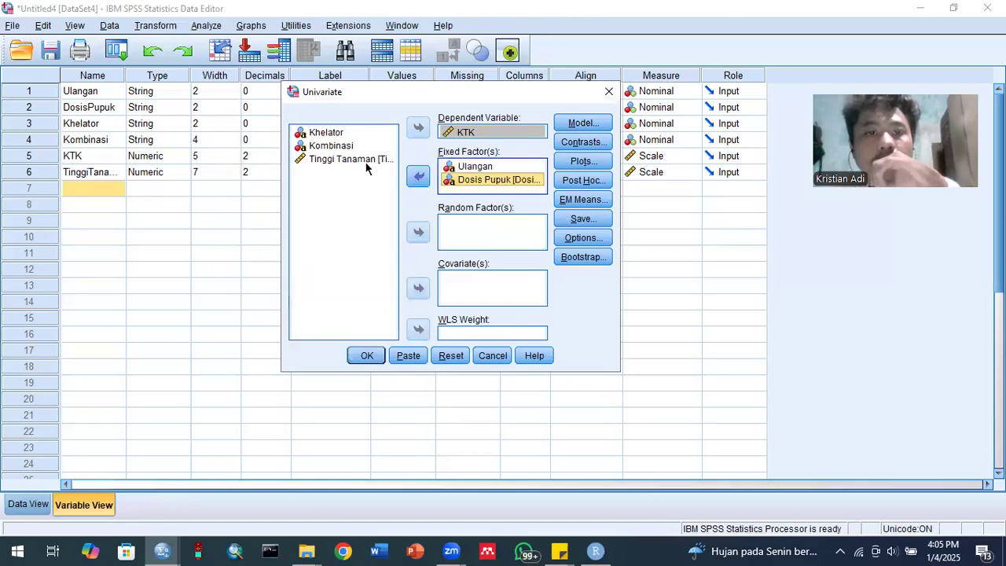
click(335, 133)
click(418, 176)
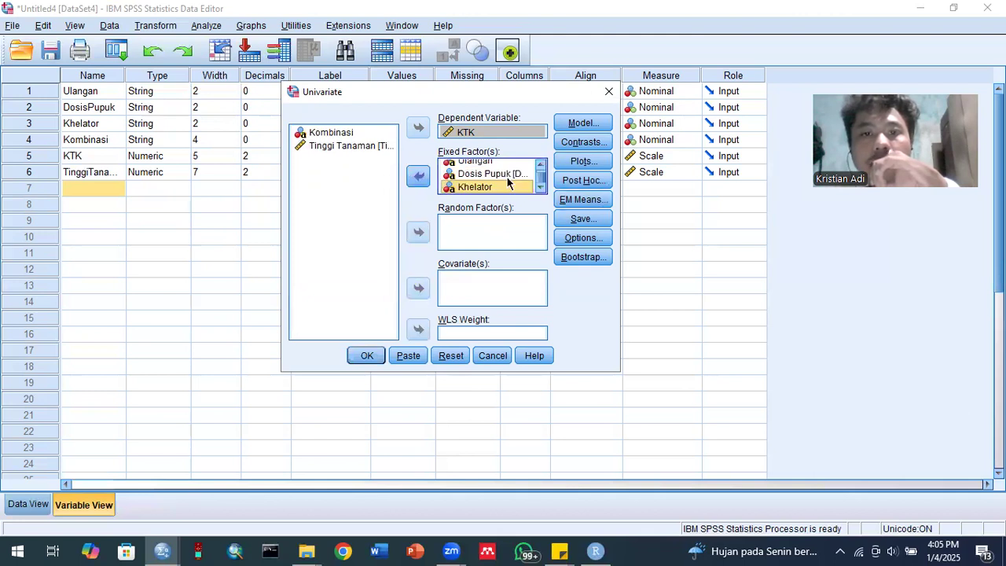
click(541, 165)
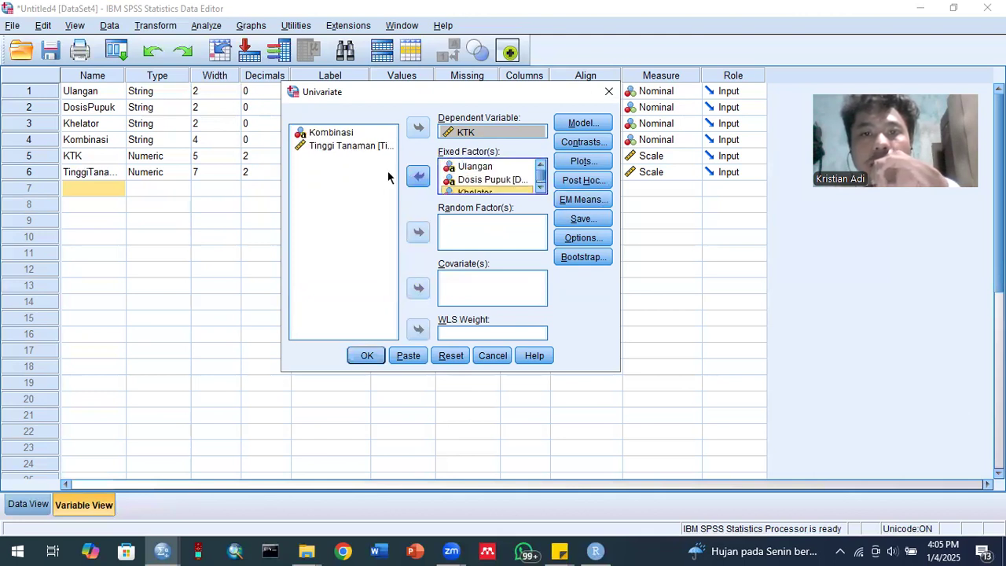
click(541, 187)
Specify the model with Build terms and add Ulangan, DosisPupuk and Khelator as separate terms
click(600, 126)
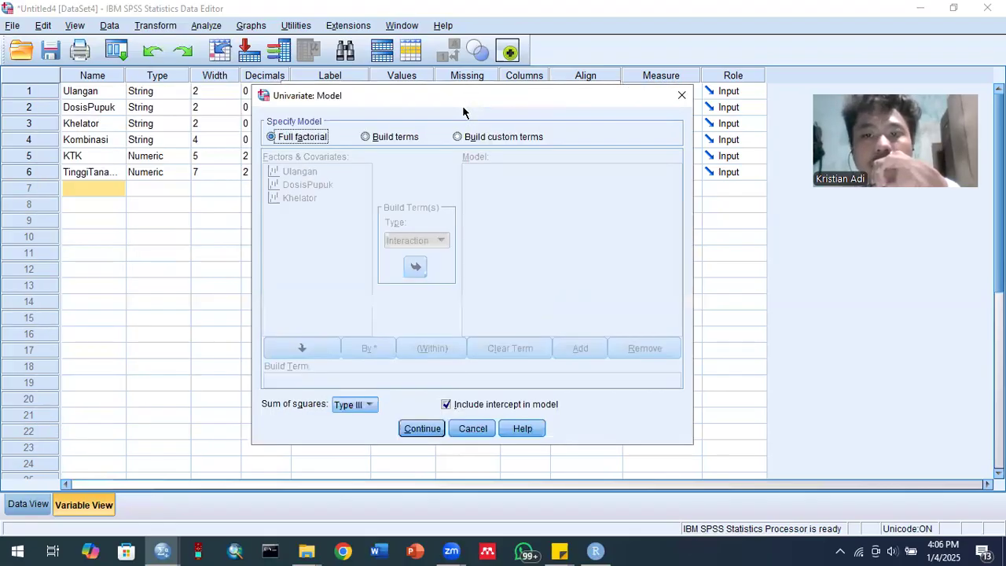
click(382, 121)
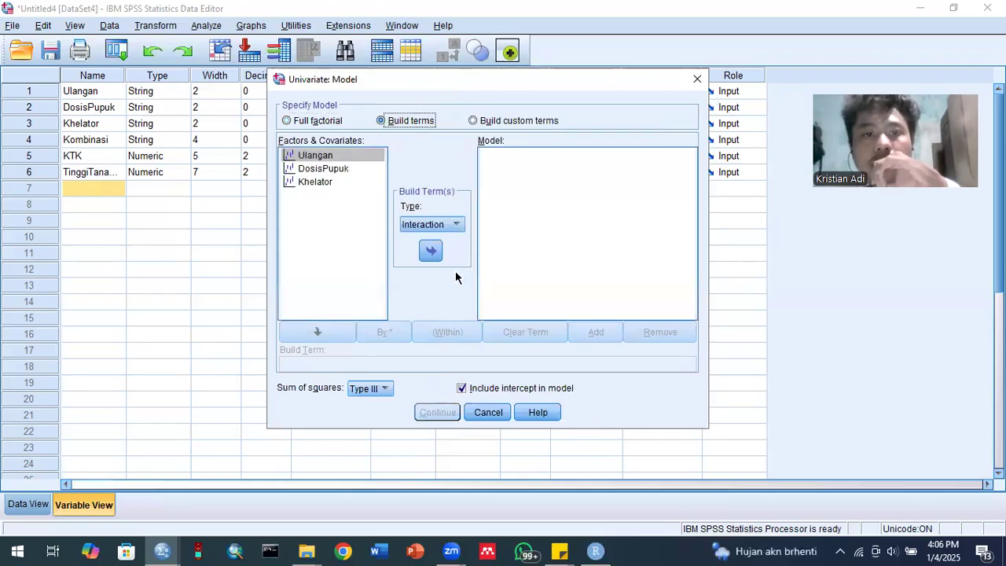
click(435, 250)
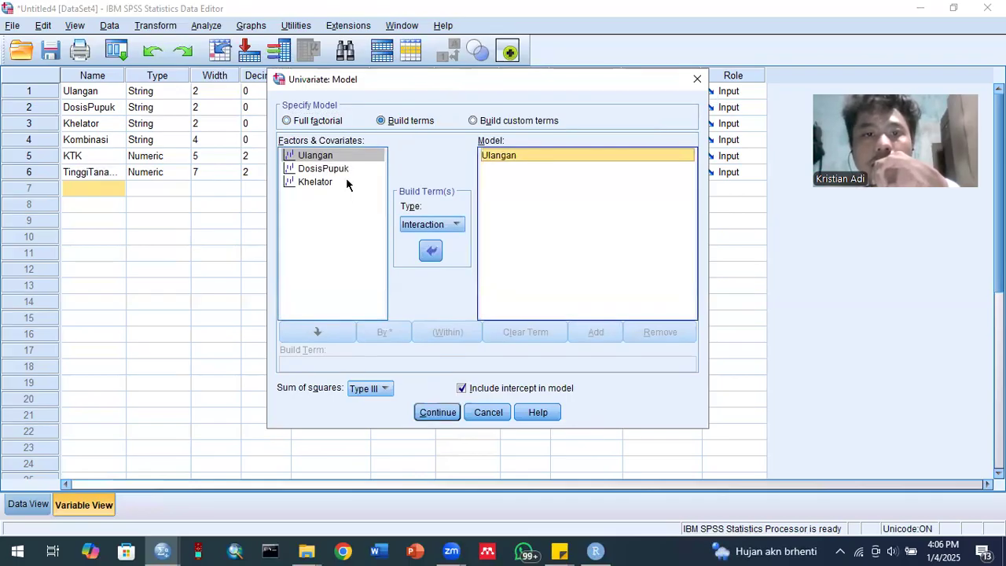
click(326, 157)
click(326, 167)
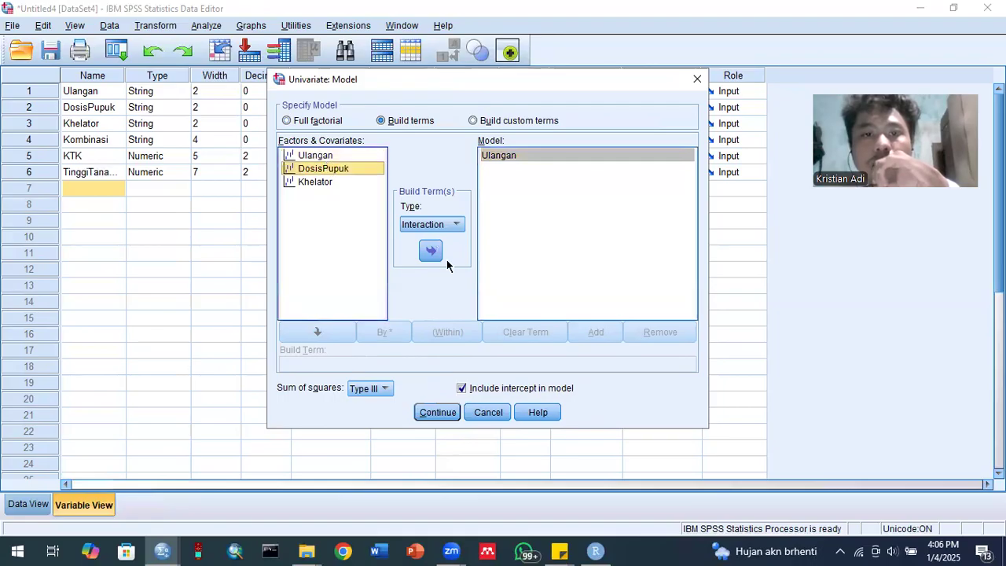
click(431, 250)
click(314, 182)
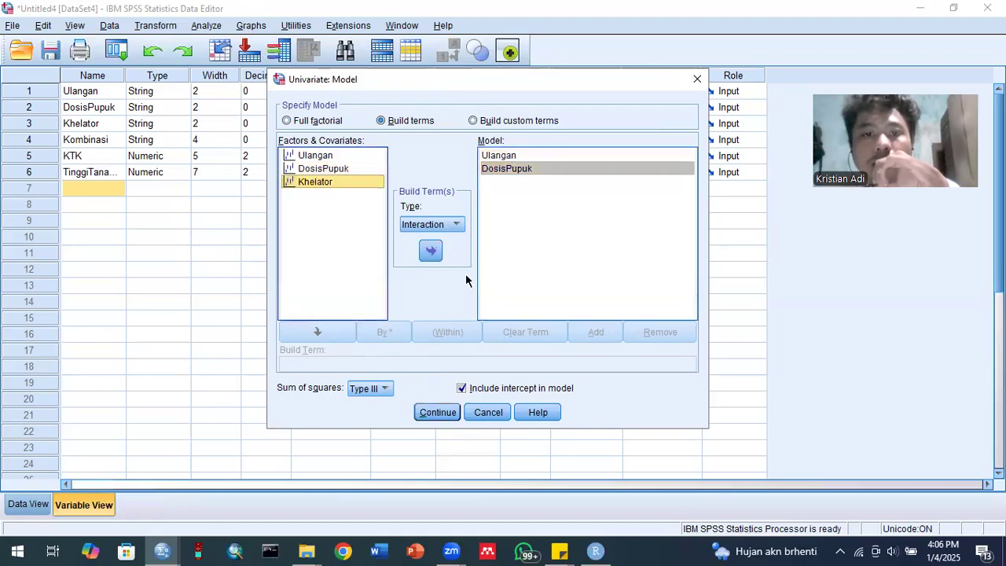
click(431, 251)
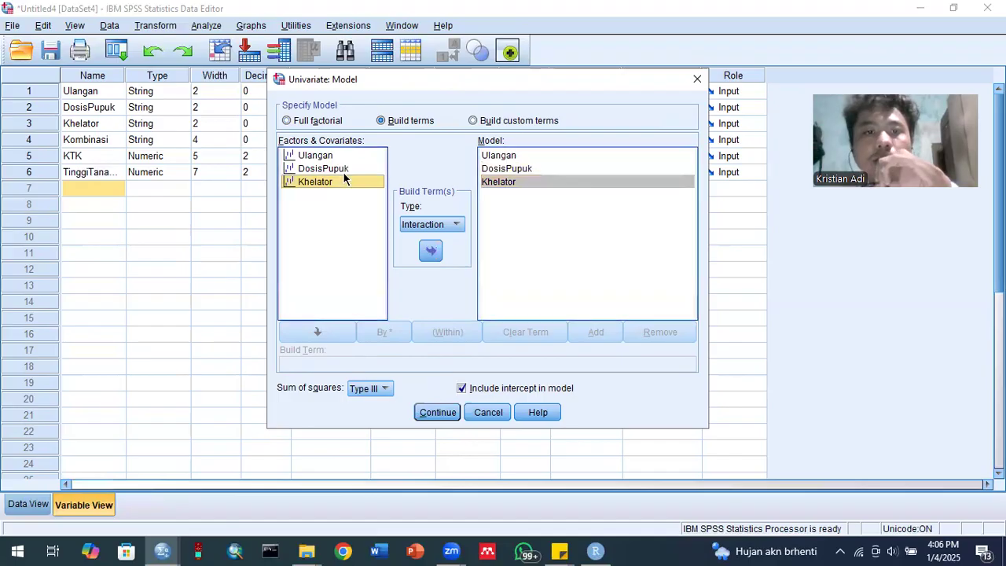
Add the DosisPupuk*Khelator interaction term to the model
click(344, 170)
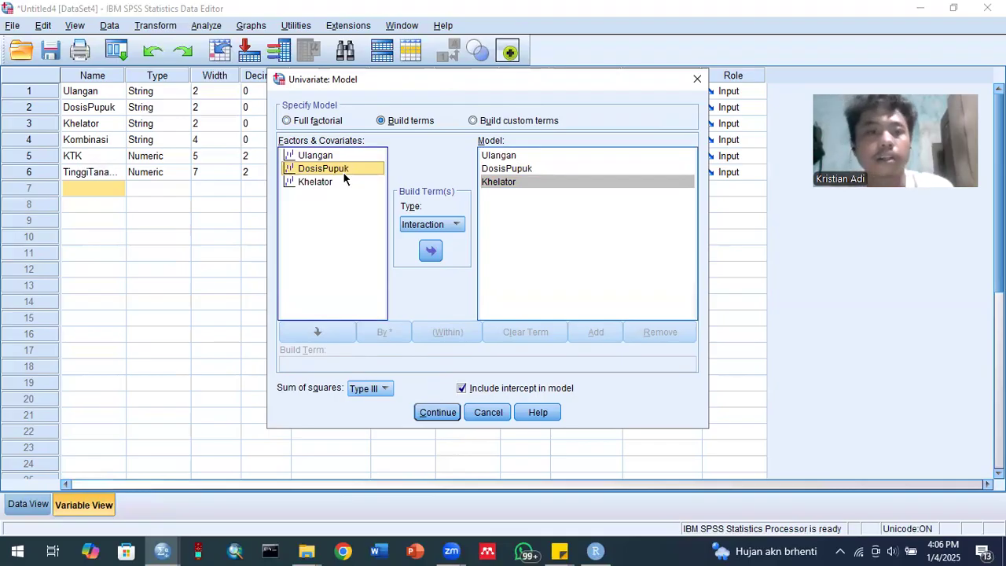
ctrl+click(344, 181)
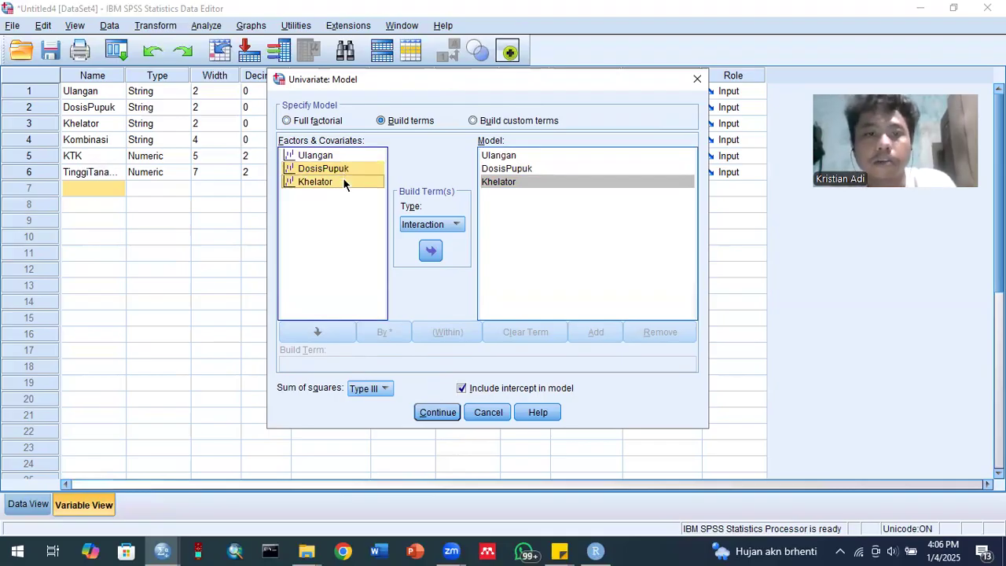
click(431, 254)
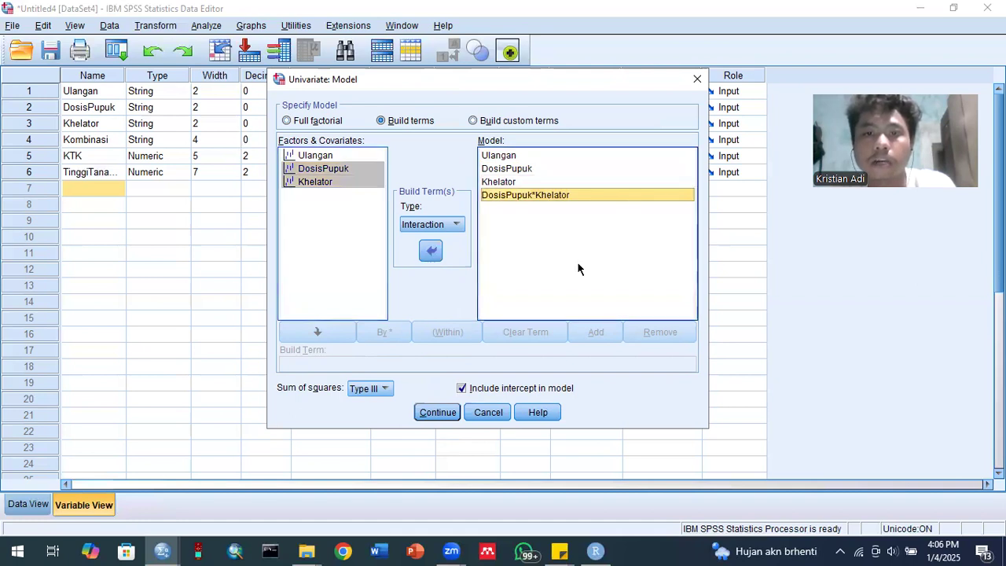
Accept the model with Ulangan, DosisPupuk, Khelator and their DosisPupuk*Khelator interaction, returning to the Univariate settings
click(519, 183)
click(520, 208)
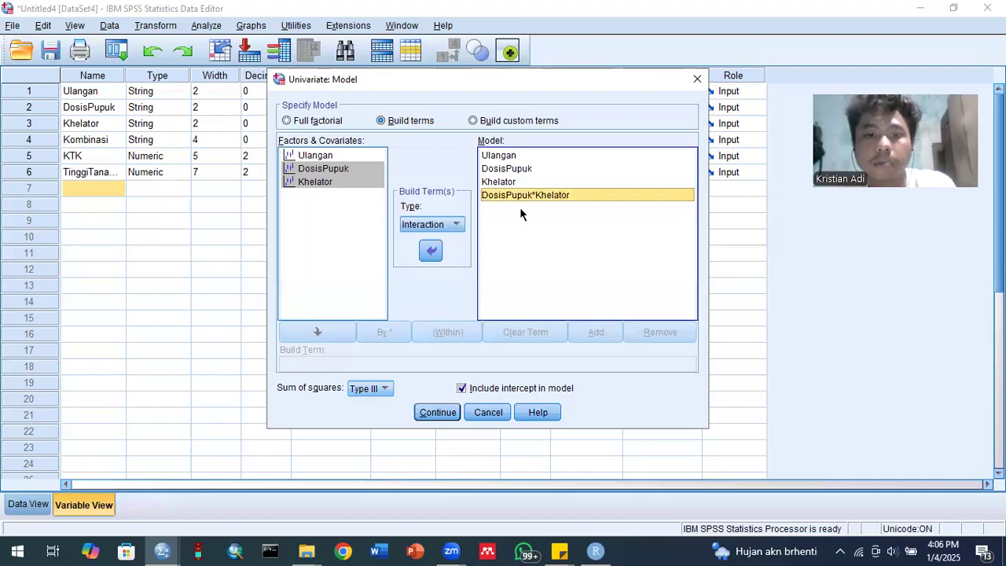
key(Return)
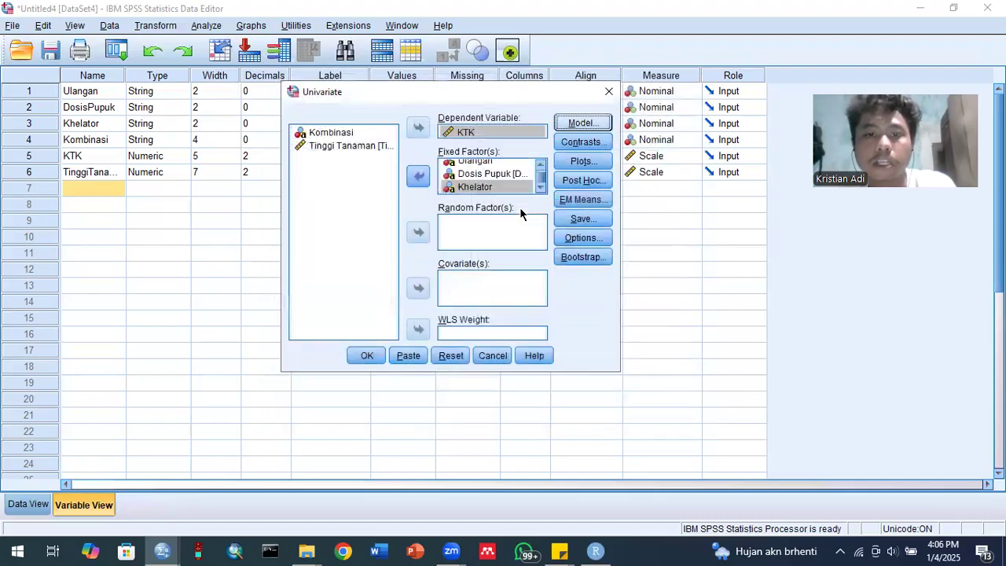
Request Duncan post hoc tests for Ulangan, DosisPupuk and Khelator, and accept the post hoc settings
click(578, 180)
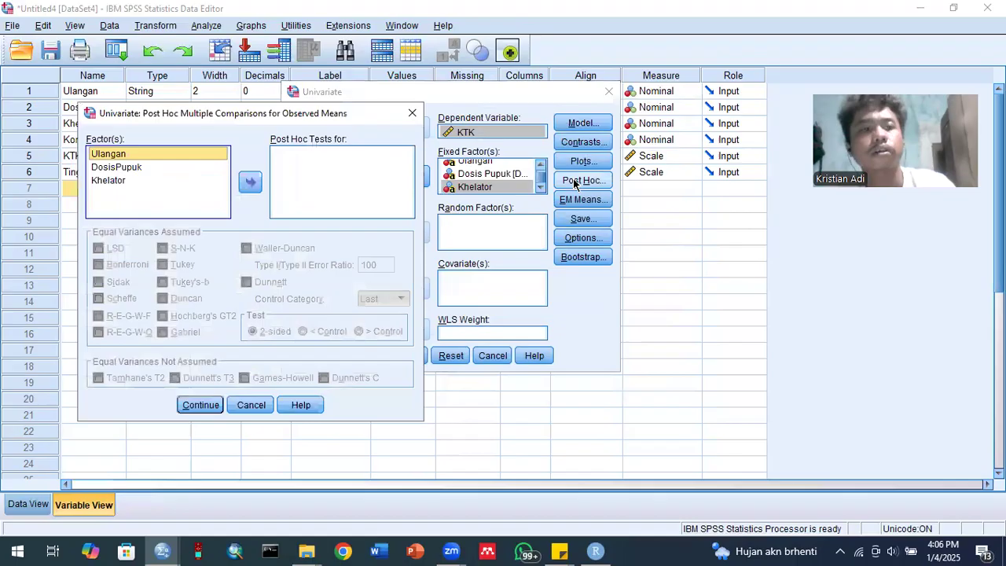
click(251, 182)
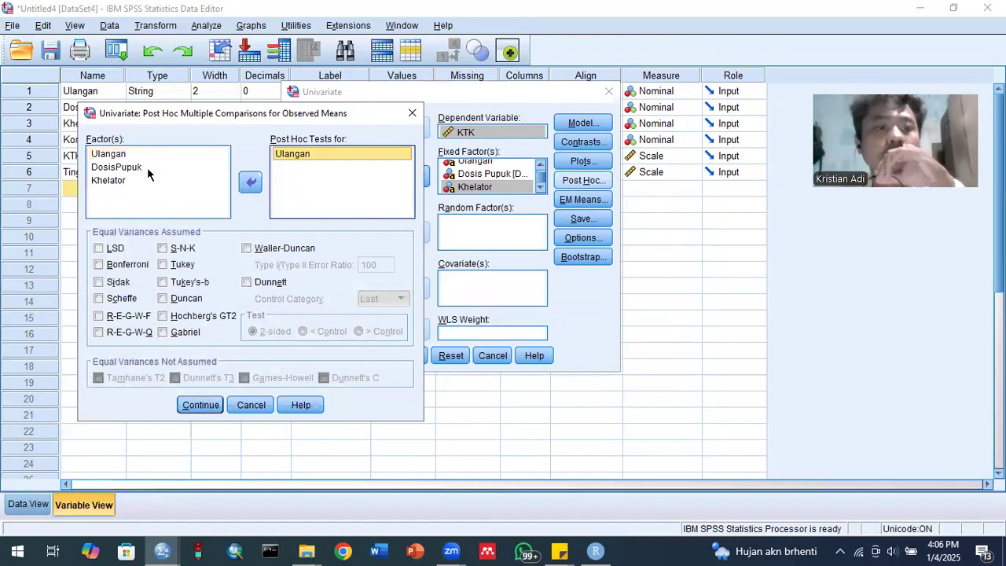
click(145, 167)
click(244, 180)
click(170, 181)
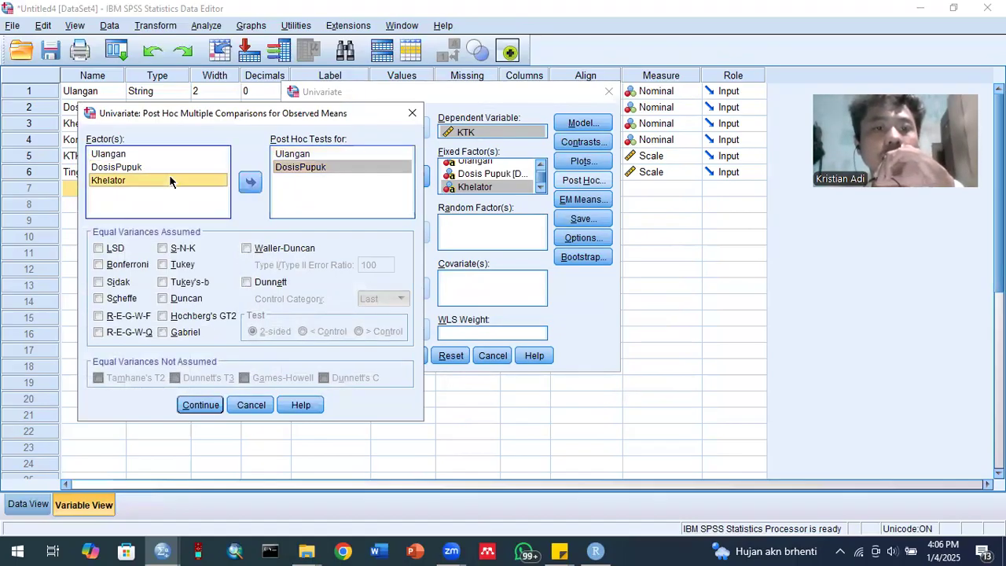
click(250, 182)
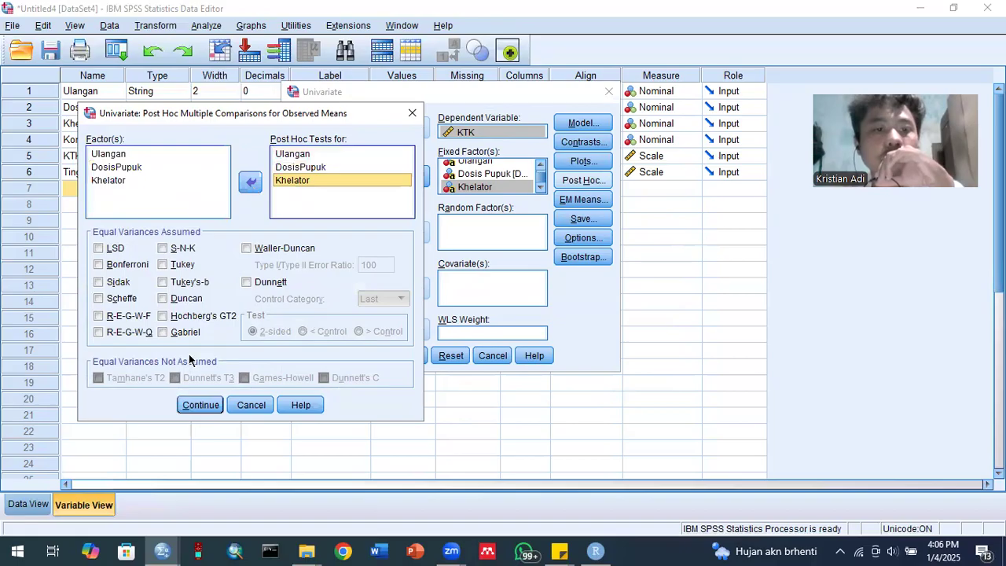
click(163, 299)
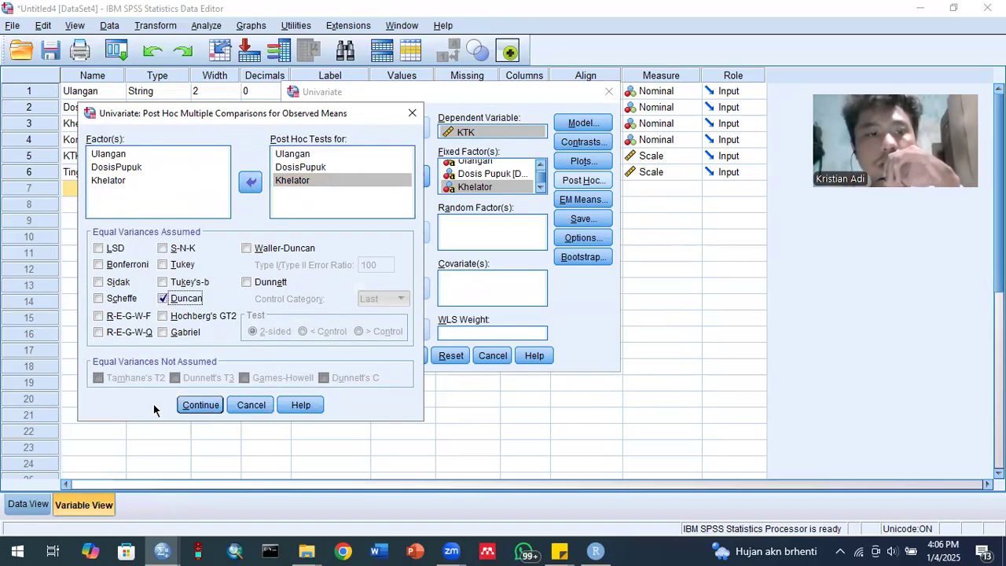
click(200, 405)
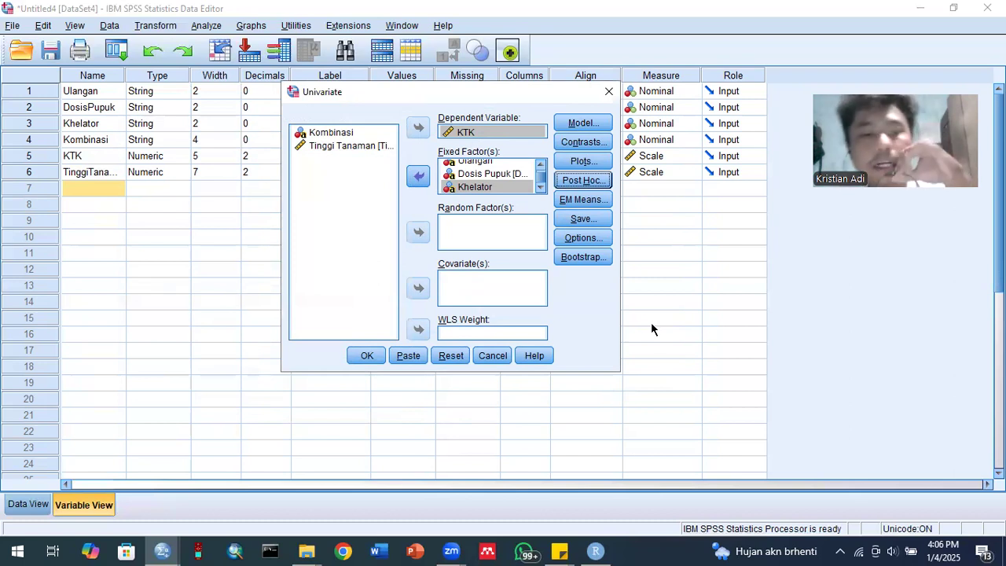
Check the log in the Output3 viewer window and return to the Univariate settings
click(162, 551)
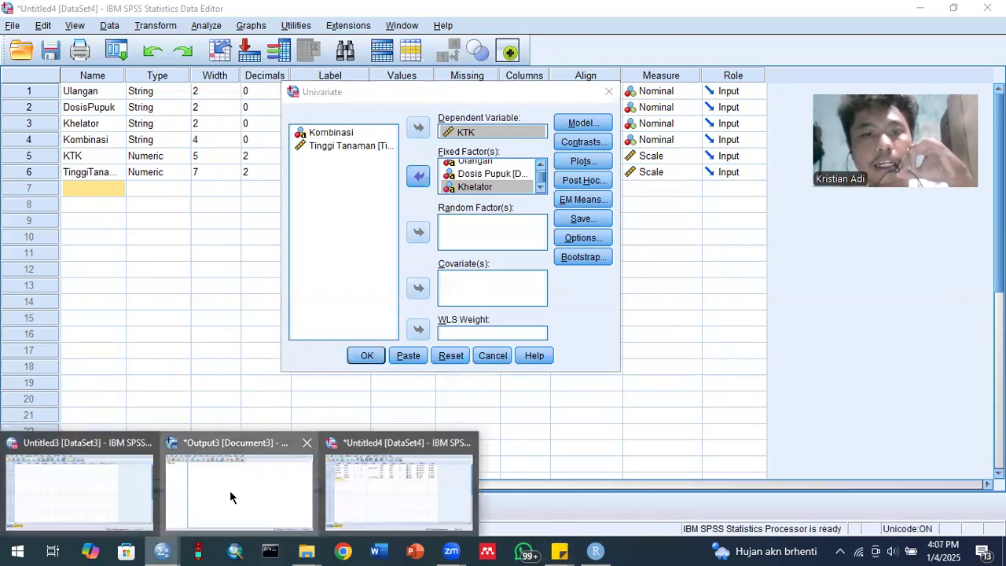
click(230, 490)
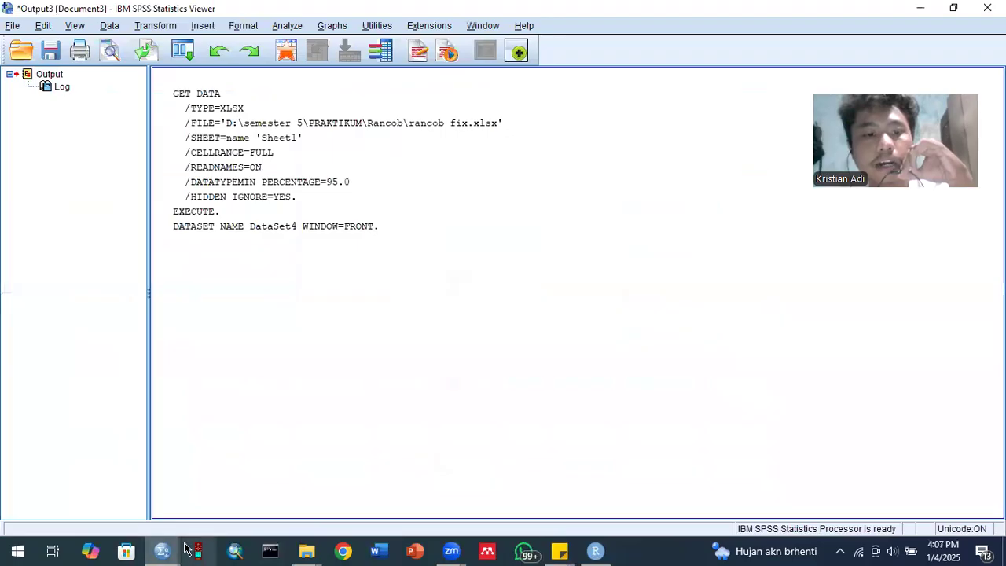
click(166, 550)
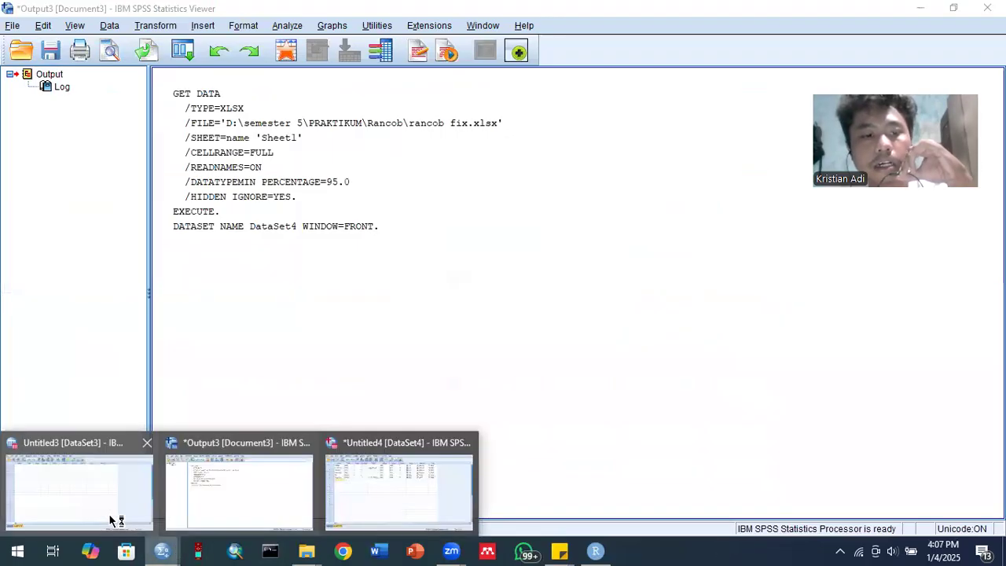
click(119, 482)
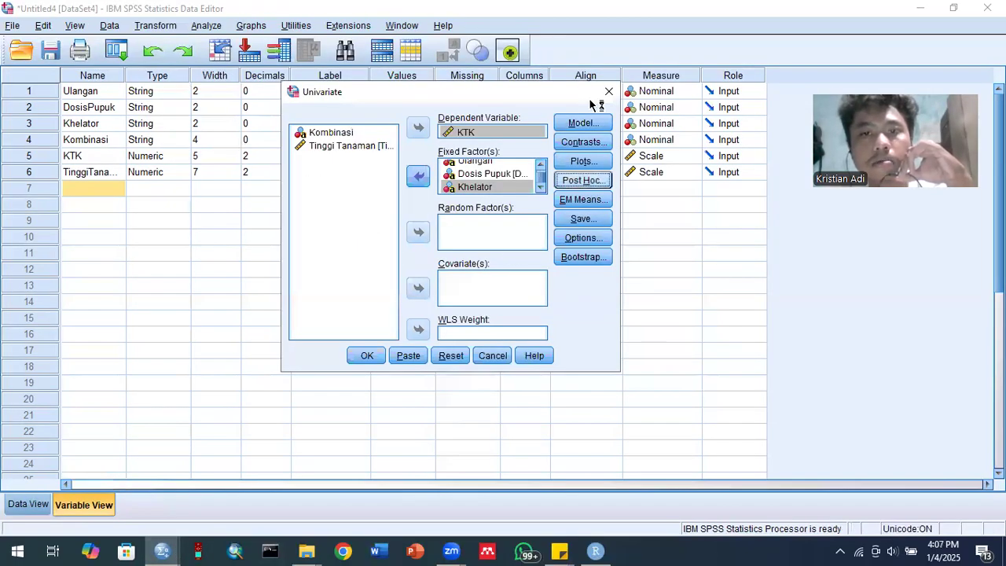
Run the univariate analysis of KTK and bring the Between-Subjects Factors table of the output into view
click(350, 362)
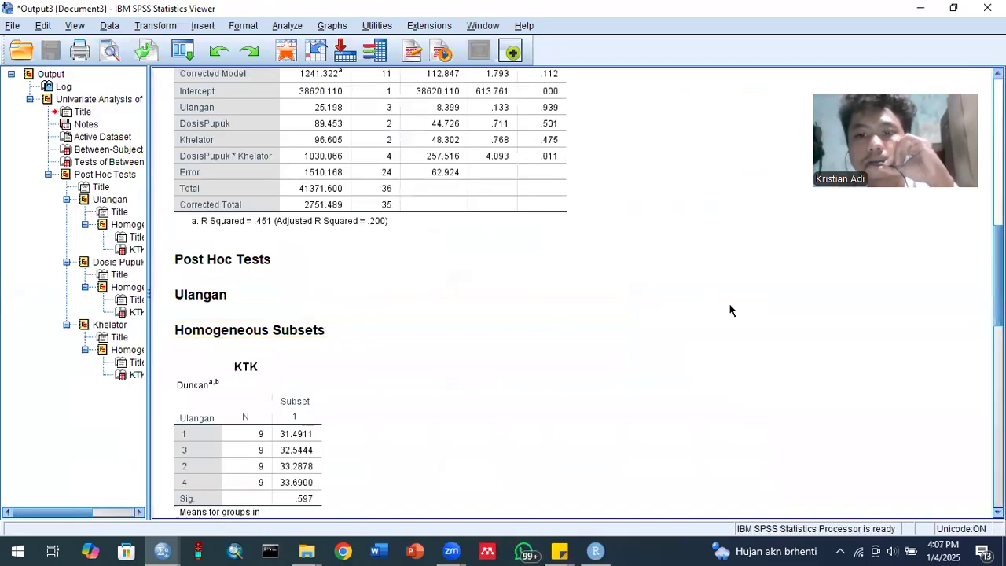
scroll(582, 293, up, 5)
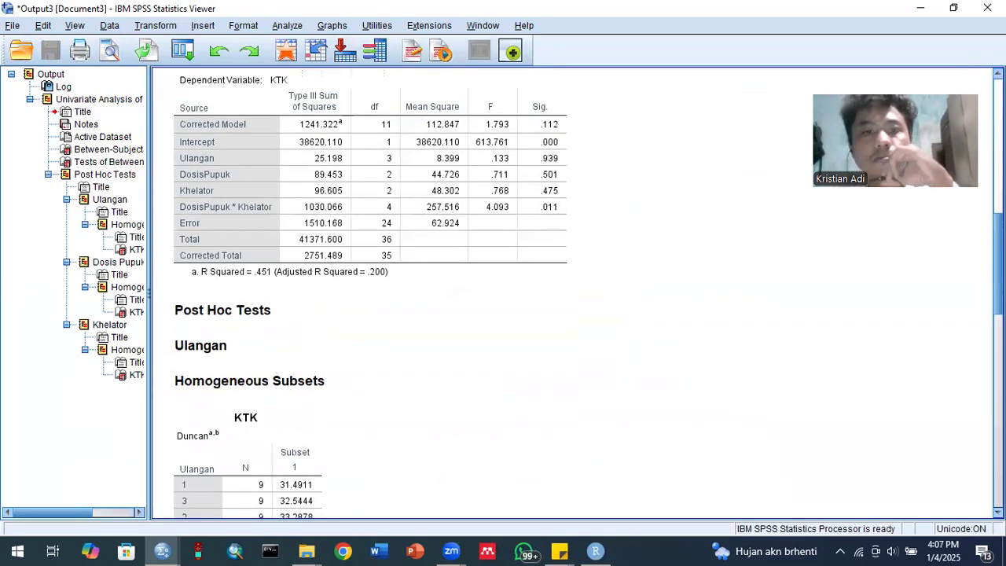
scroll(582, 293, up, 2)
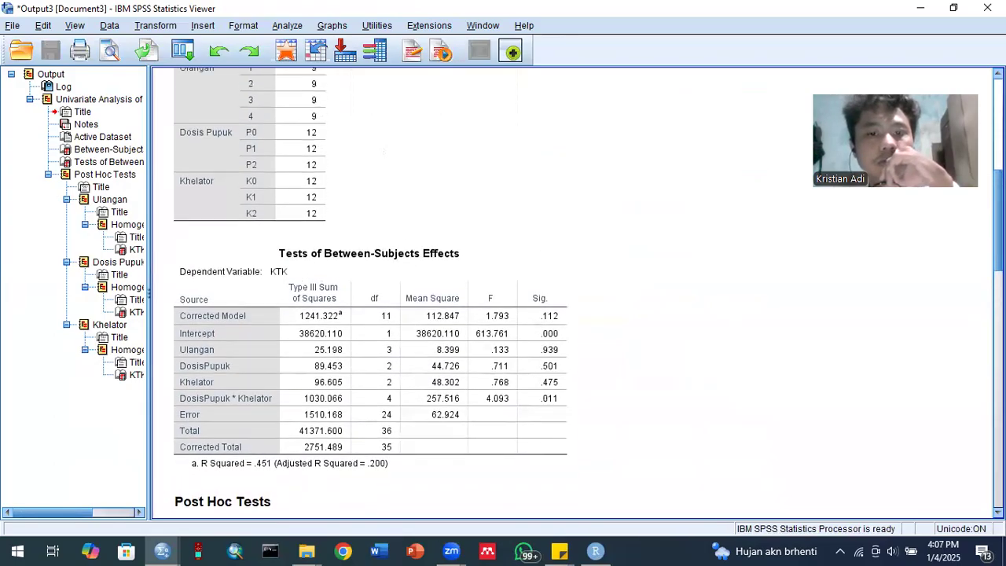
scroll(676, 275, up, 2)
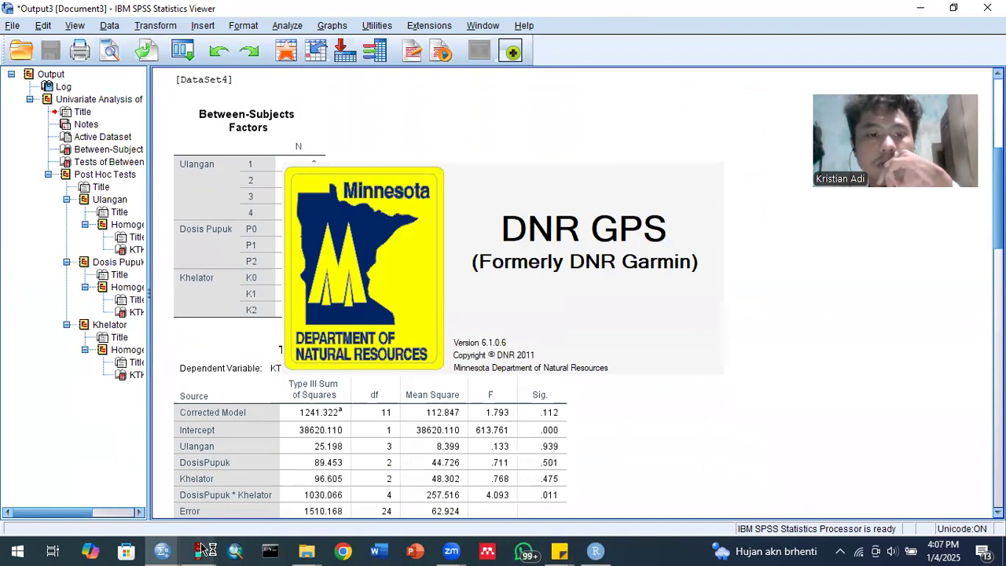
mouse_move(202, 548)
click(168, 441)
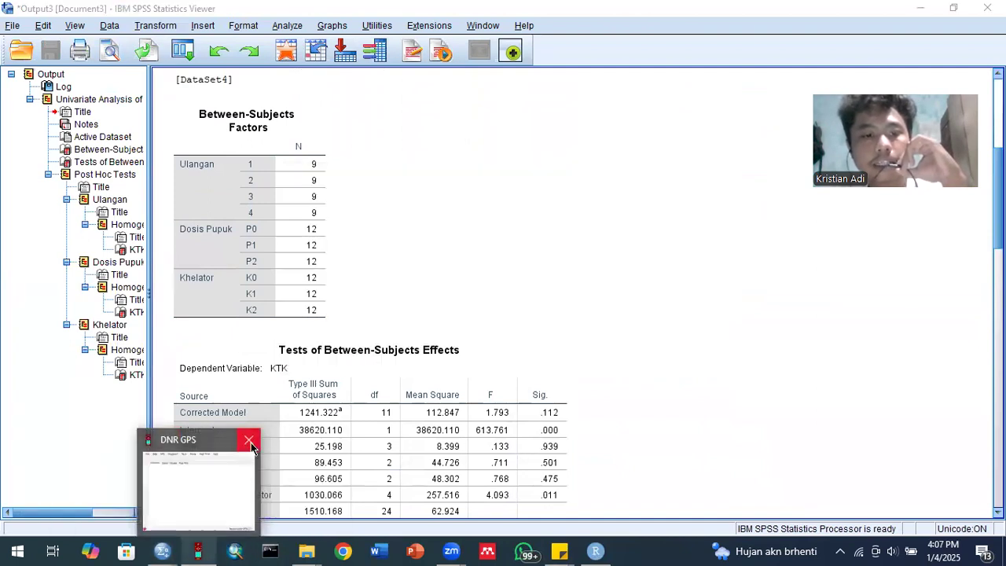
click(251, 443)
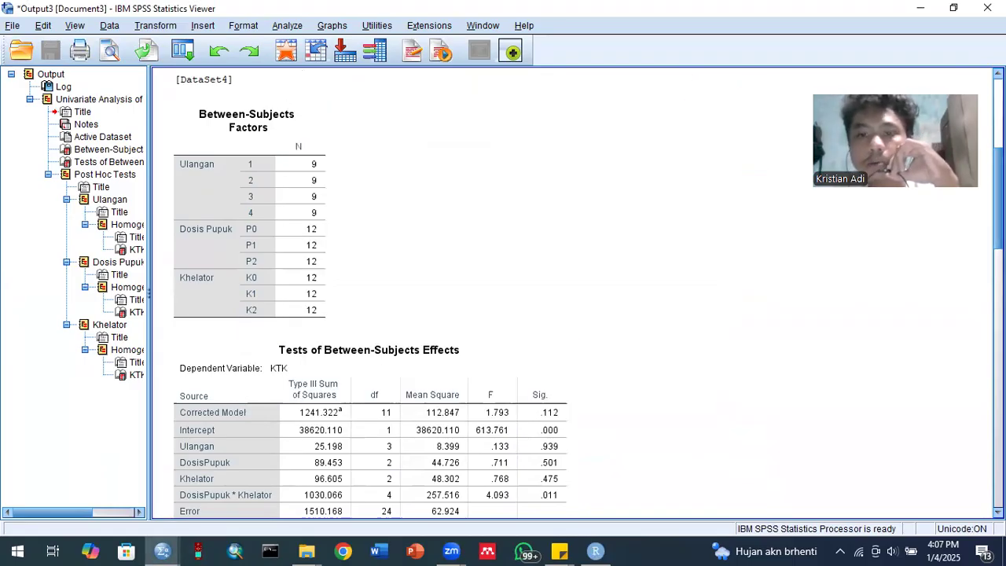
Examine the Tests of Between-Subjects Effects table for KTK, comparing the F and Sig. values of each source
scroll(574, 295, down, 3)
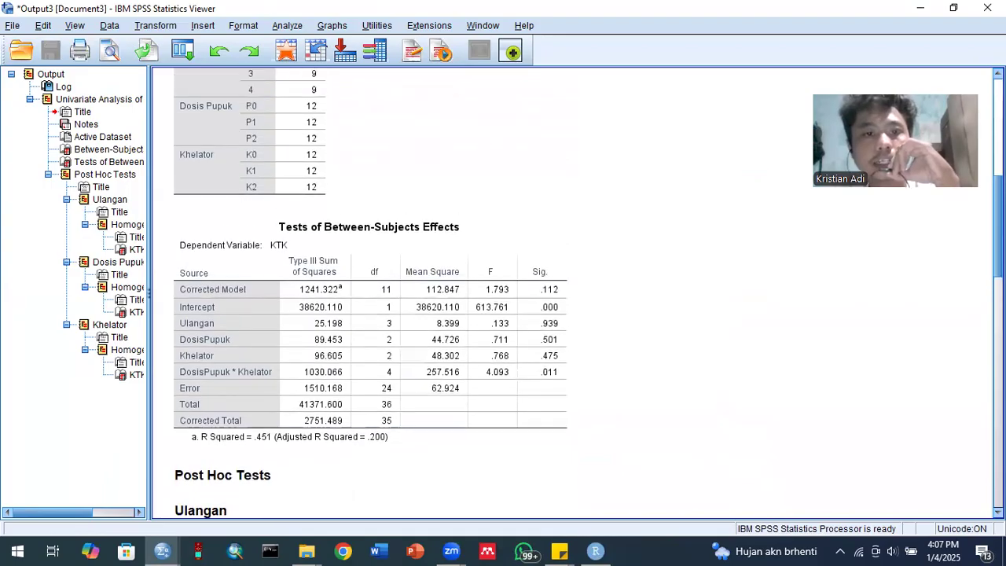
scroll(574, 294, up, 1)
scroll(574, 295, down, 3)
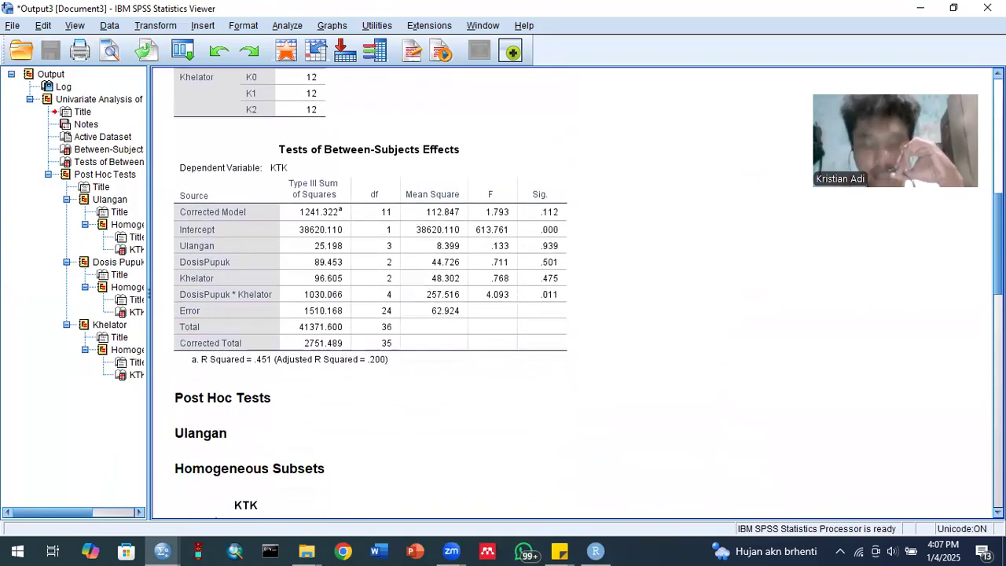
scroll(574, 295, down, 1)
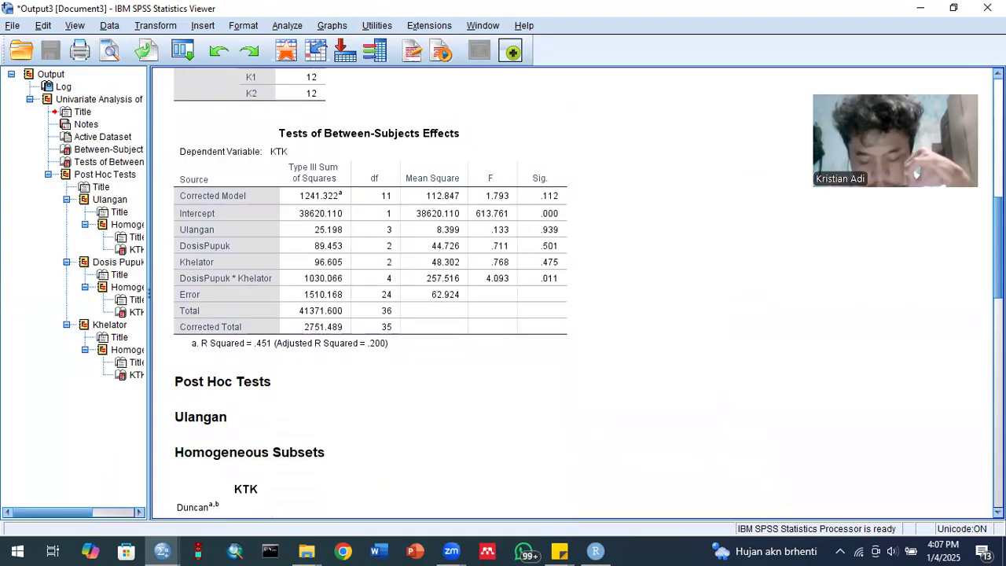
scroll(574, 295, up, 1)
scroll(900, 307, down, 3)
click(521, 242)
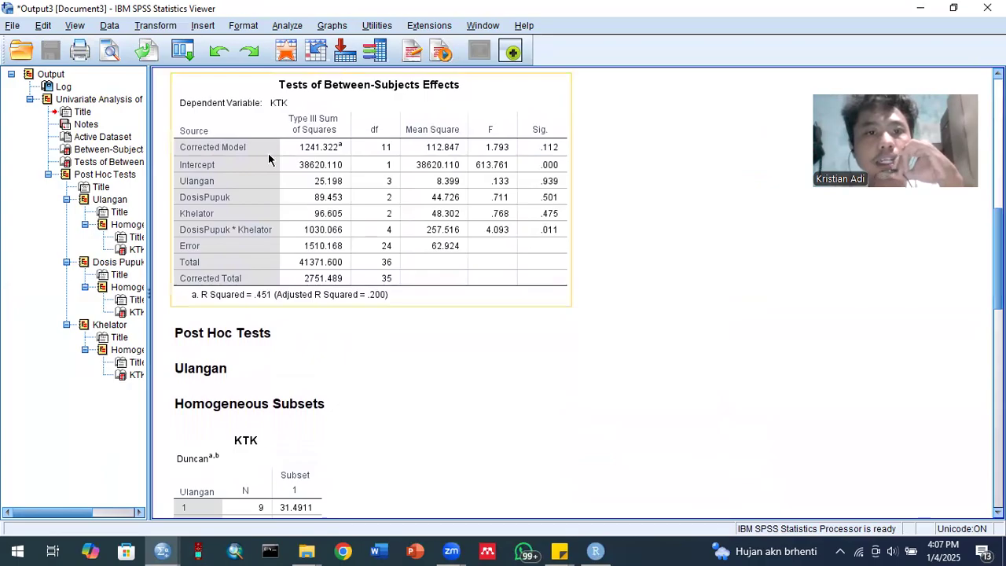
click(963, 261)
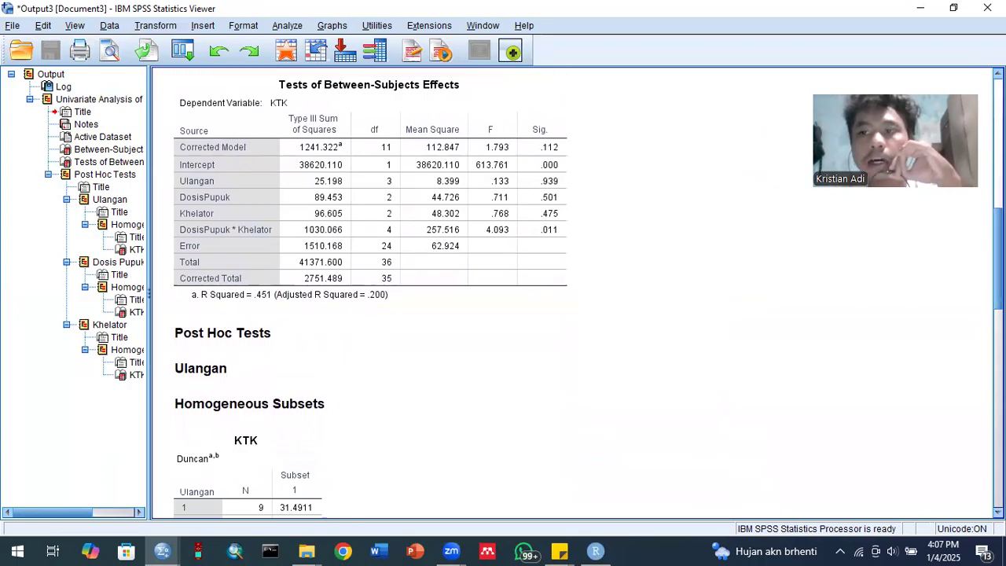
scroll(430, 212, up, 2)
click(429, 212)
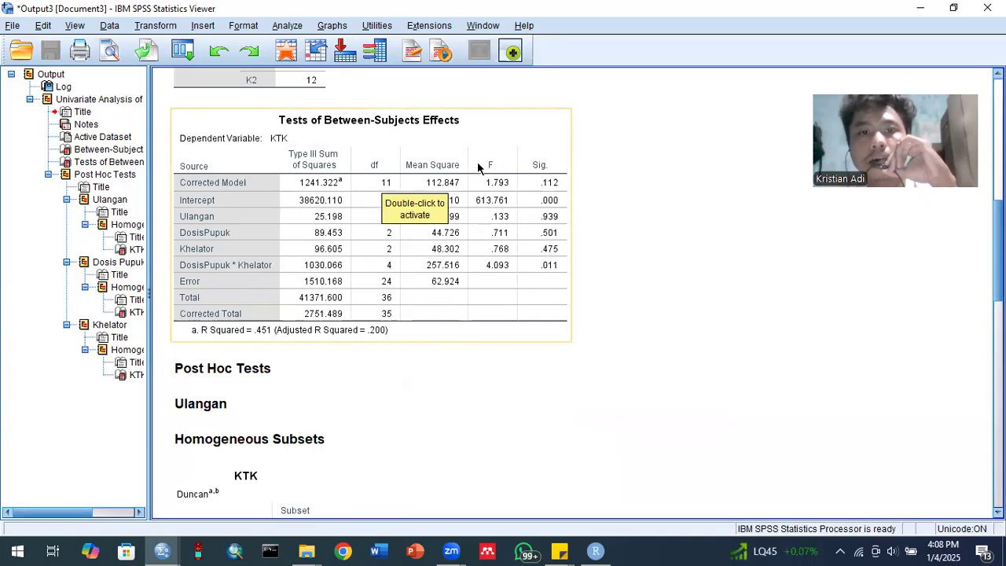
click(847, 247)
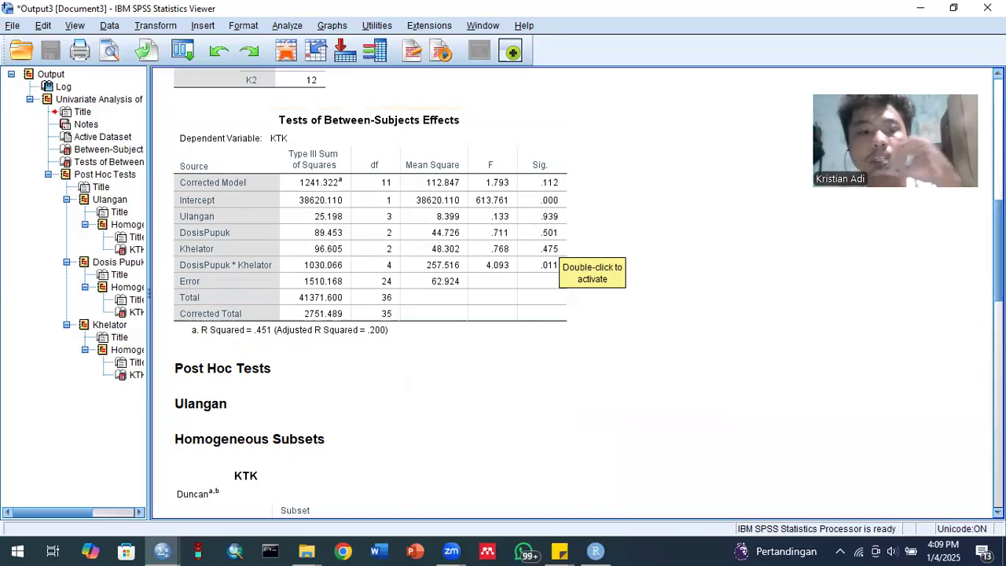
Review the Duncan homogeneous subsets table of KTK for Ulangan in the post hoc output
scroll(574, 298, down, 6)
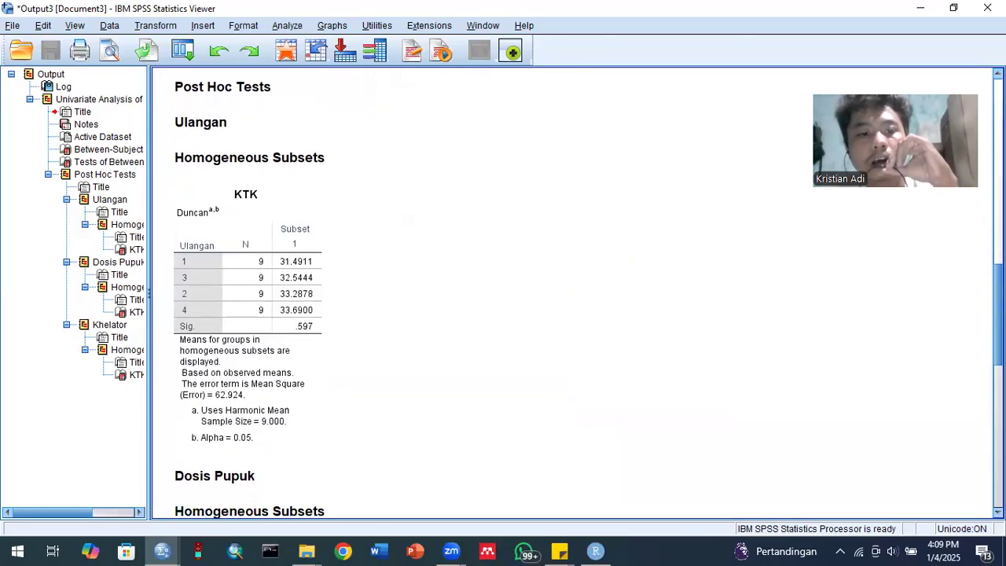
scroll(574, 299, down, 1)
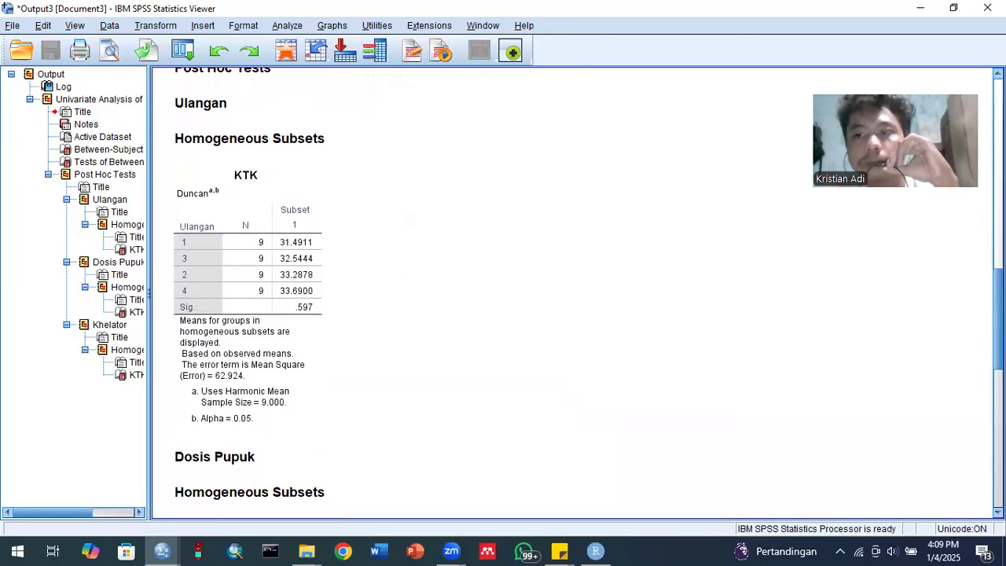
scroll(574, 299, down, 1)
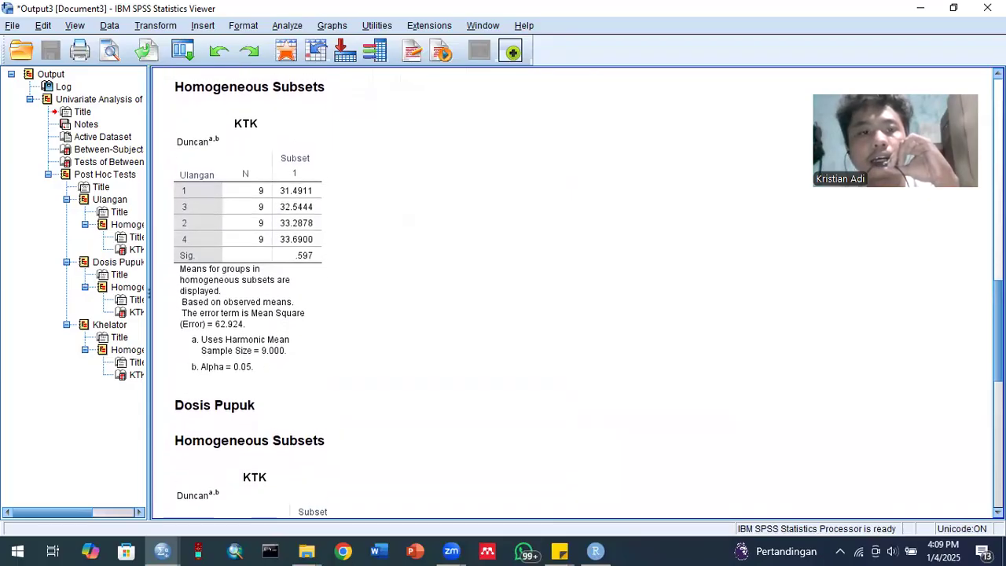
scroll(610, 227, up, 1)
click(287, 182)
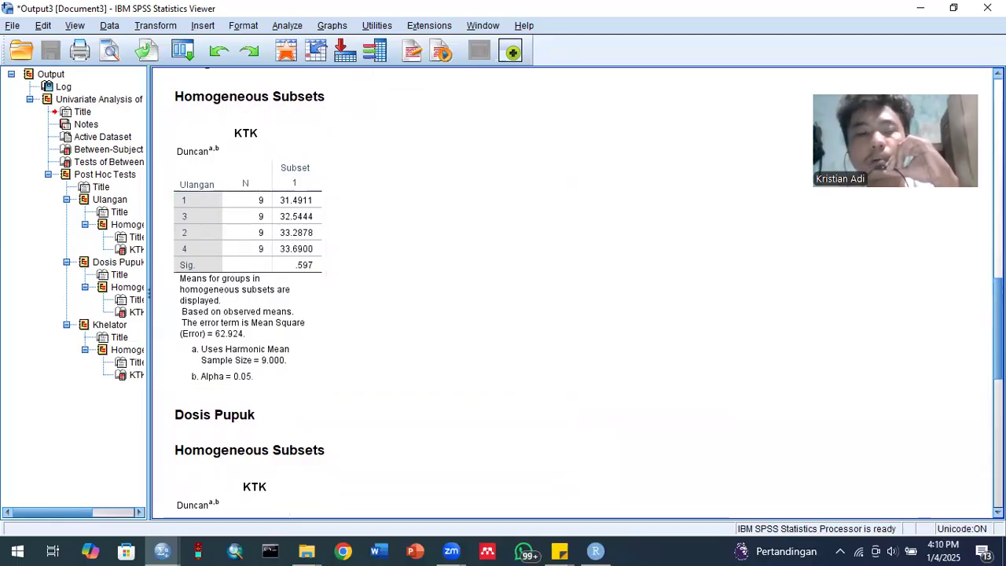
drag(998, 318, 999, 339)
scroll(577, 244, up, 3)
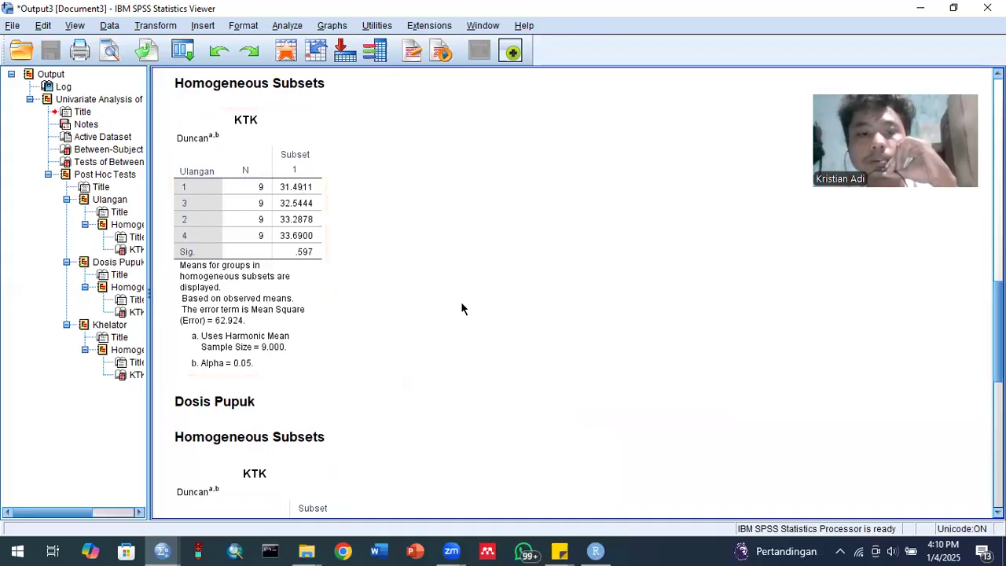
Examine the Duncan homogeneous subsets tables of KTK for Dosis Pupuk and Khelator, and return to the Post Hoc Tests heading
scroll(574, 297, down, 10)
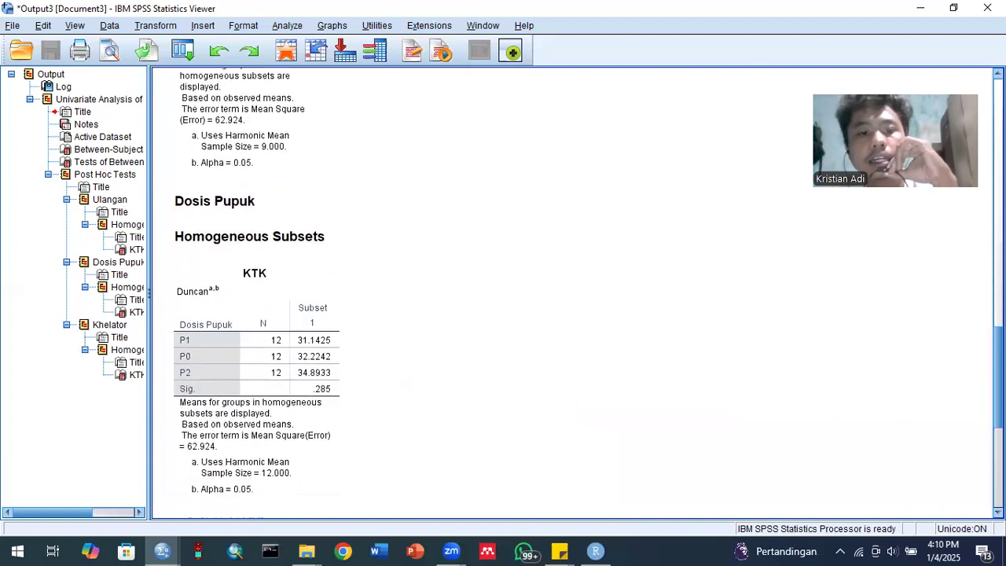
scroll(553, 296, down, 1)
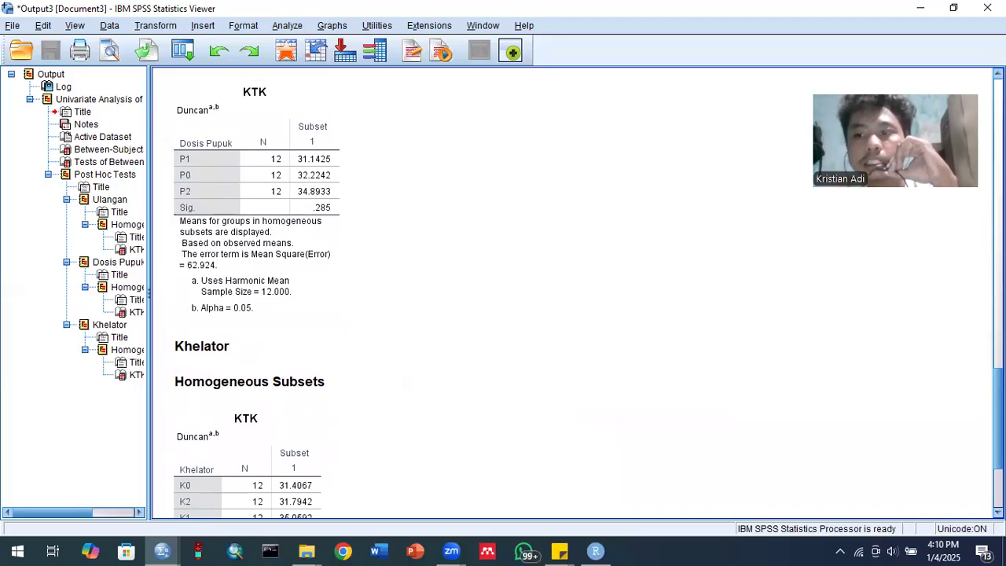
drag(999, 418, 999, 456)
click(240, 370)
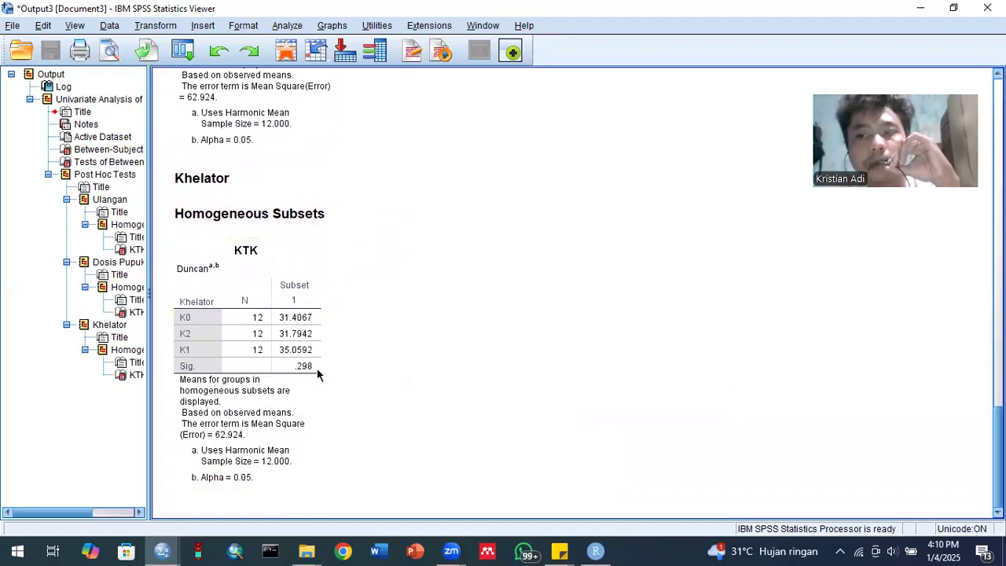
scroll(574, 291, up, 5)
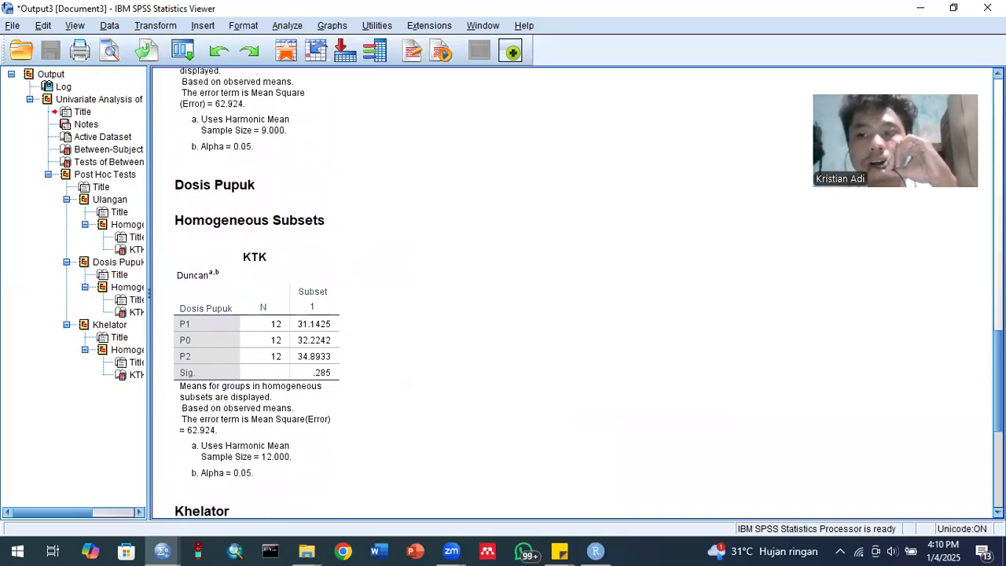
scroll(574, 291, down, 3)
scroll(574, 291, up, 10)
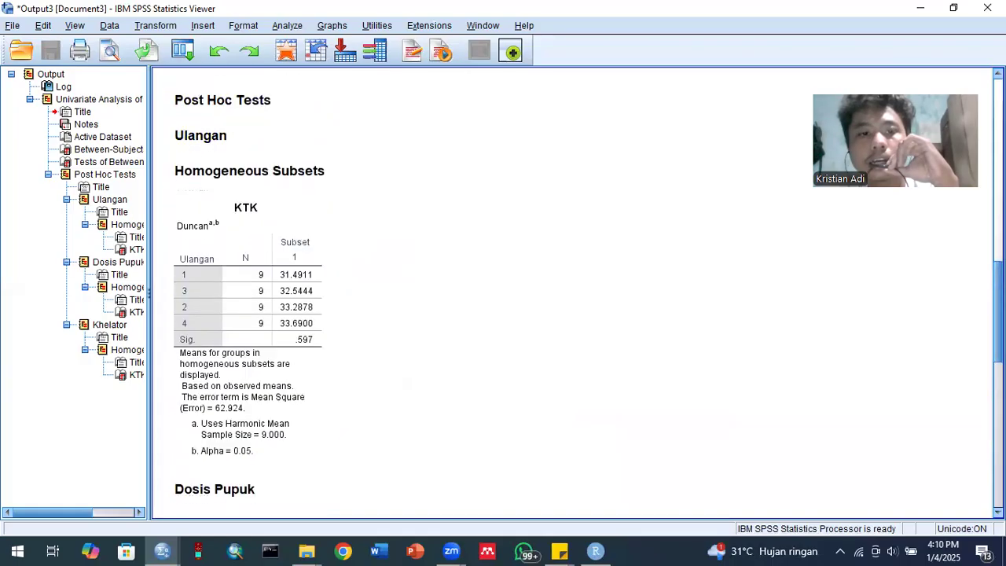
Review the Duncan homogeneous subsets tables of KTK once more, from Ulangan through Dosis Pupuk to Khelator
scroll(574, 290, down, 10)
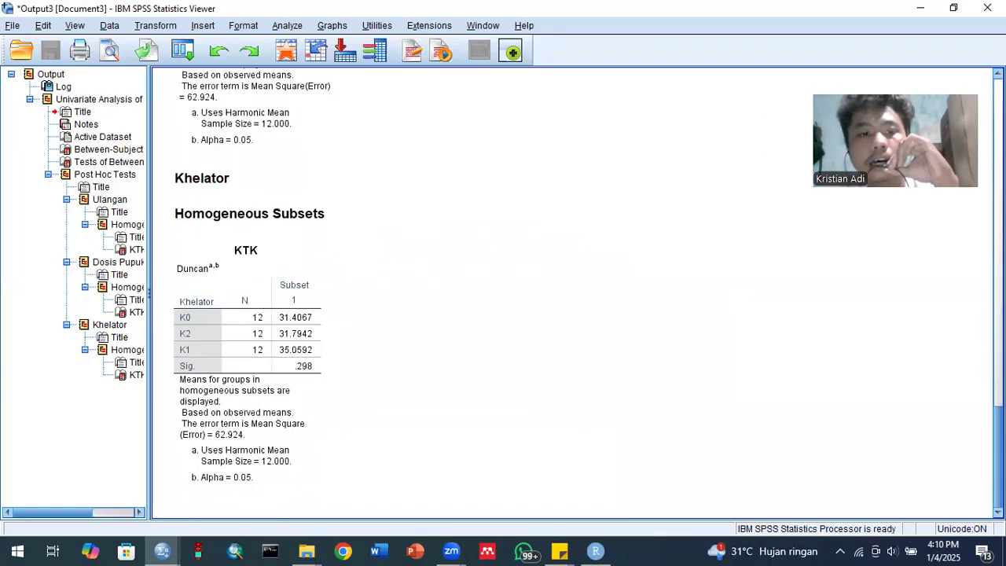
scroll(574, 291, up, 8)
scroll(574, 291, up, 3)
scroll(574, 291, down, 6)
scroll(574, 291, down, 1)
scroll(574, 291, up, 4)
scroll(574, 291, down, 8)
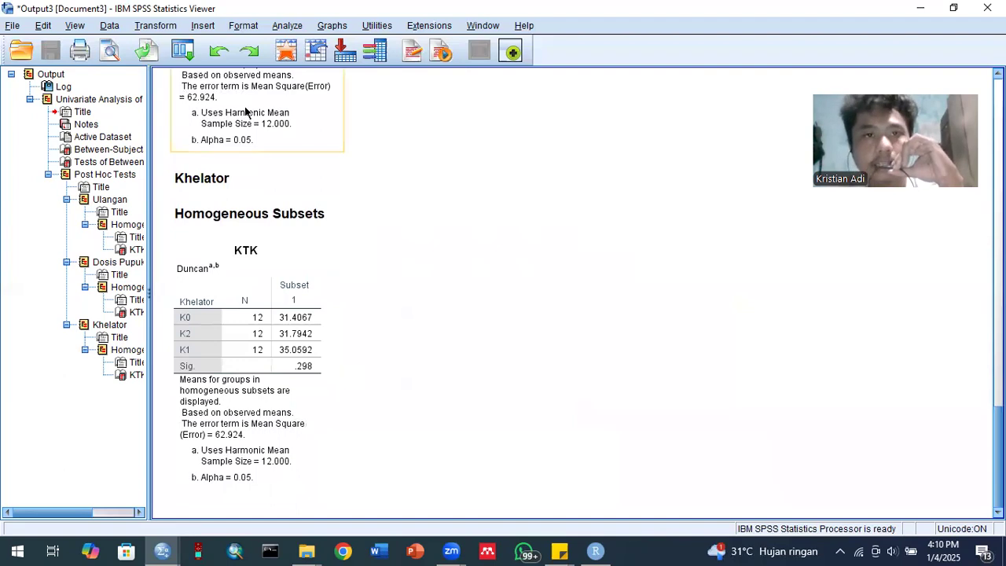
Reopen the univariate general linear model for KTK and replace the fixed factors Ulangan, Dosis Pupuk and Khelator with Kombinasi
click(279, 26)
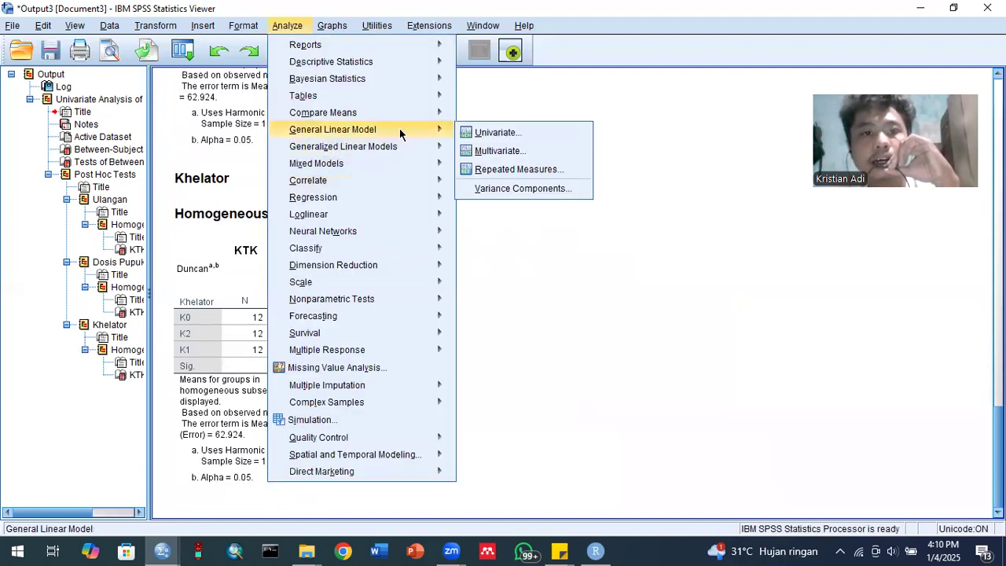
mouse_move(354, 161)
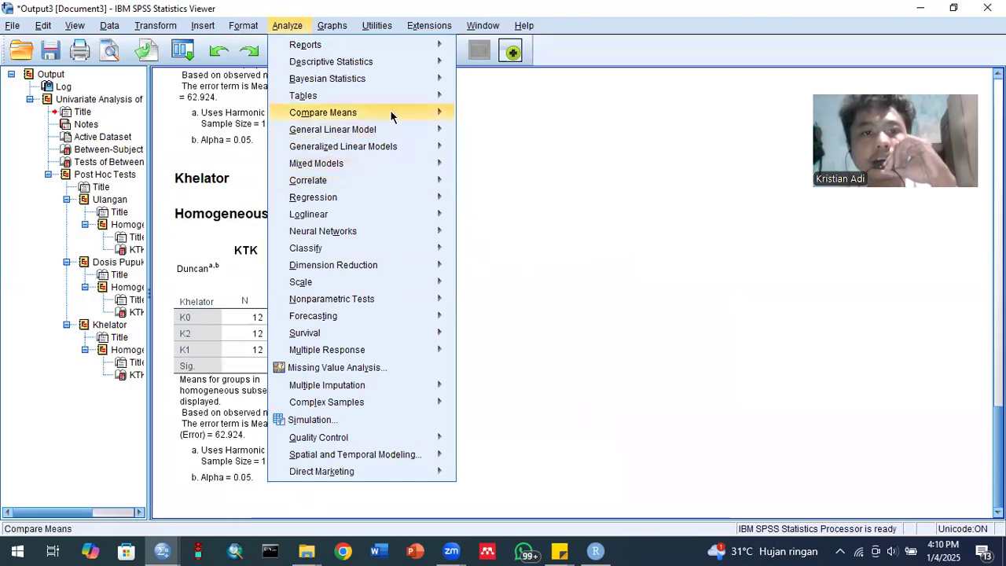
mouse_move(392, 131)
click(488, 134)
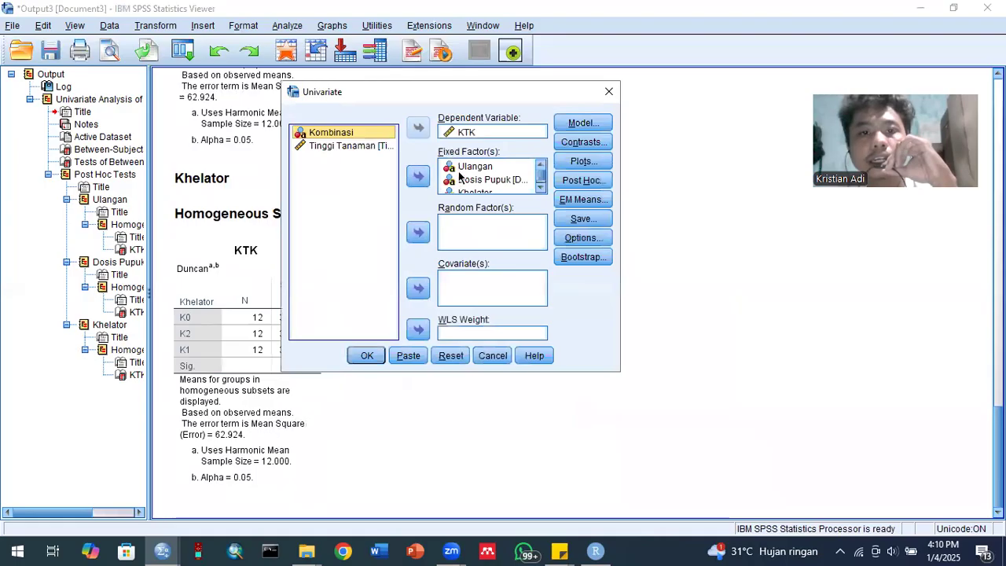
click(460, 170)
click(419, 179)
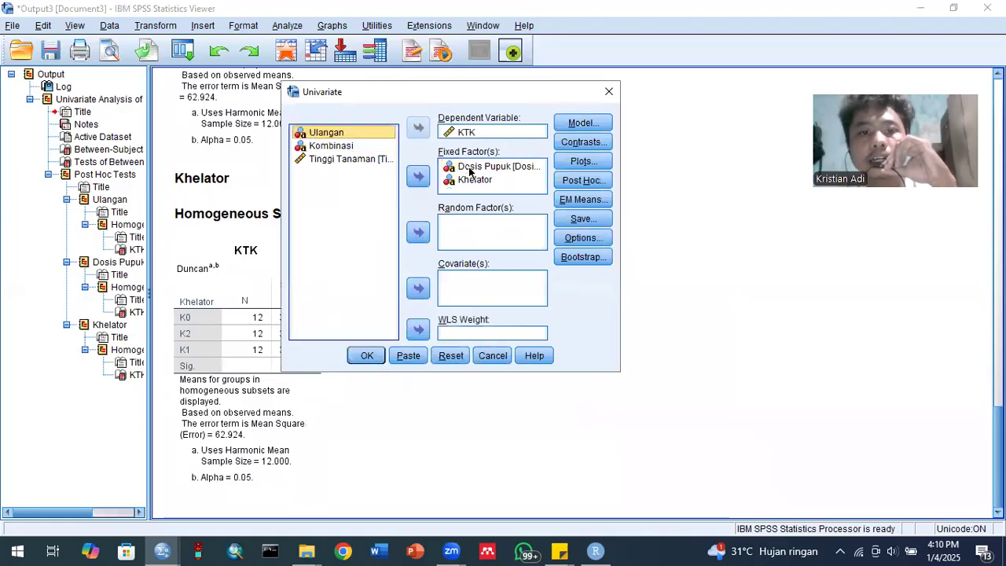
click(469, 169)
click(417, 178)
click(475, 180)
click(417, 178)
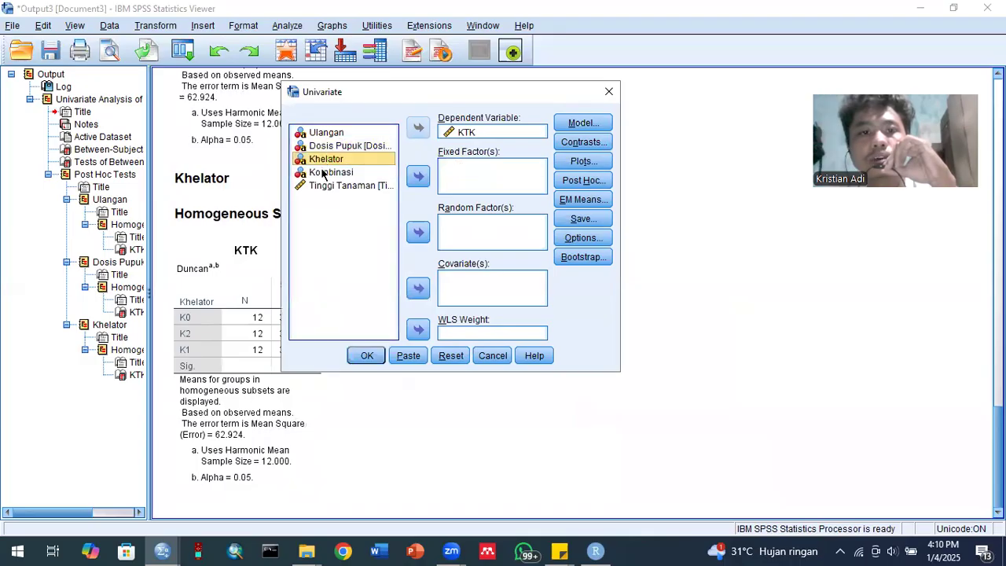
click(325, 173)
click(418, 176)
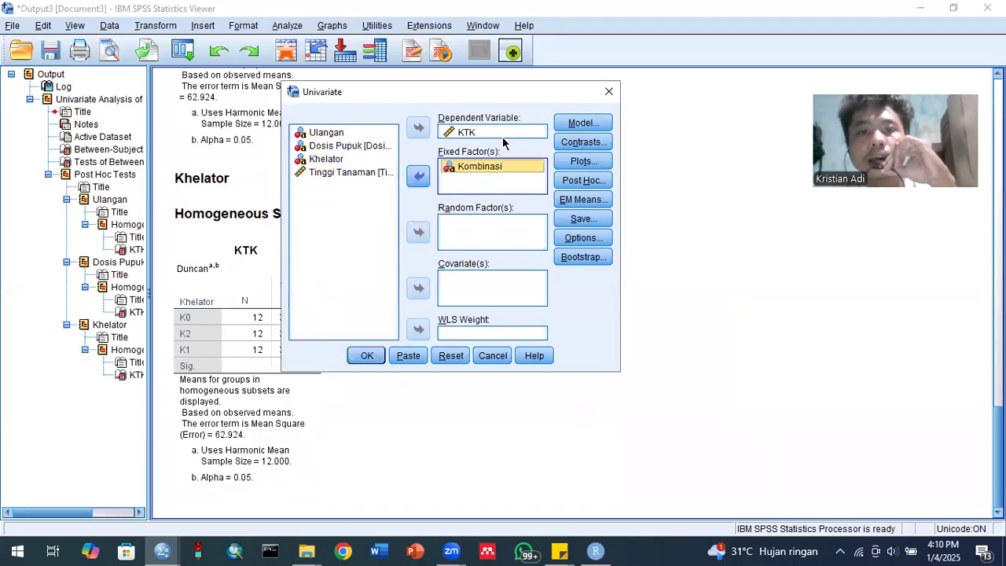
Add Kombinasi as the only built term of the univariate model, keeping Type III sum of squares
click(583, 123)
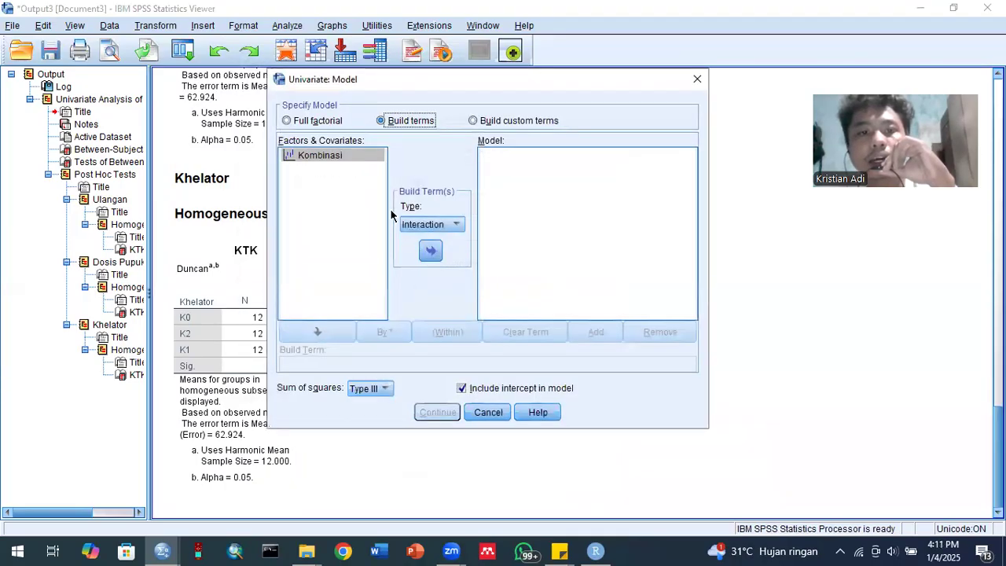
click(433, 258)
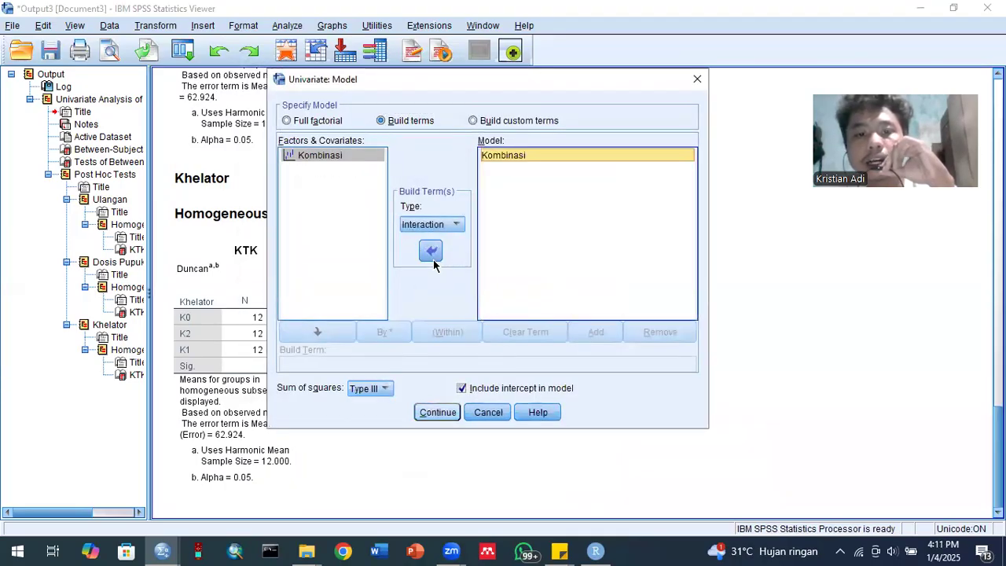
click(438, 412)
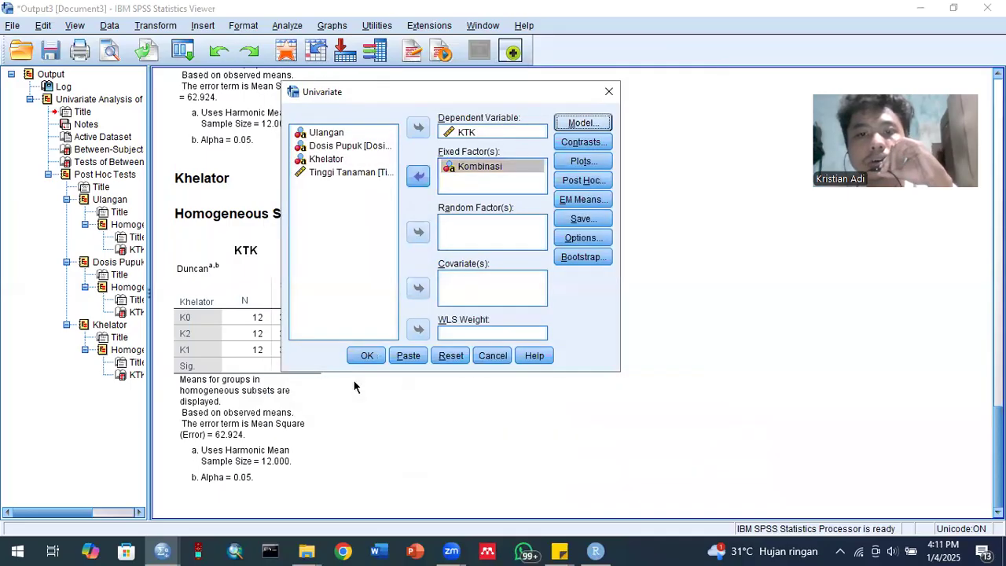
Request the Duncan post hoc test for Kombinasi and run the univariate analysis of KTK
click(583, 180)
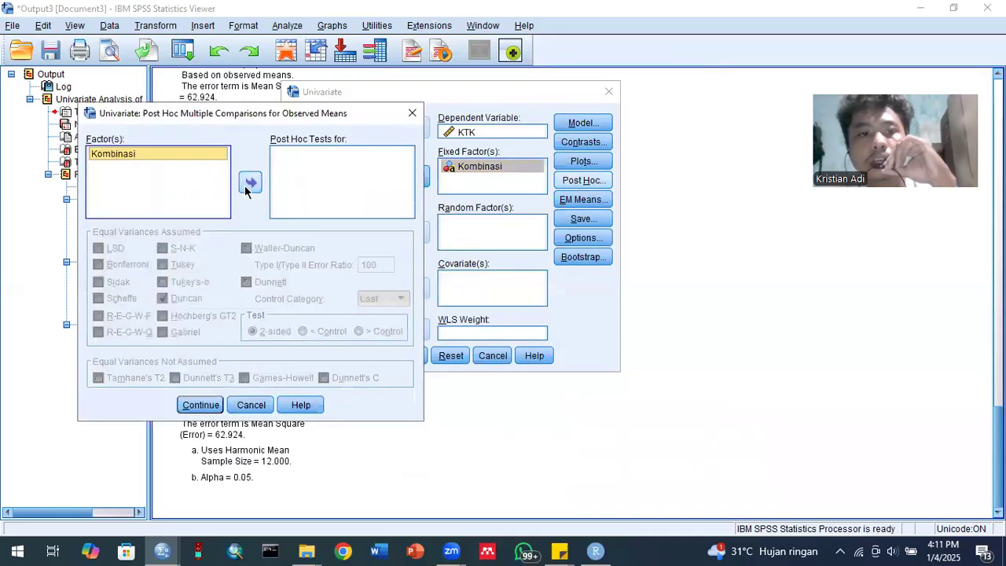
click(249, 185)
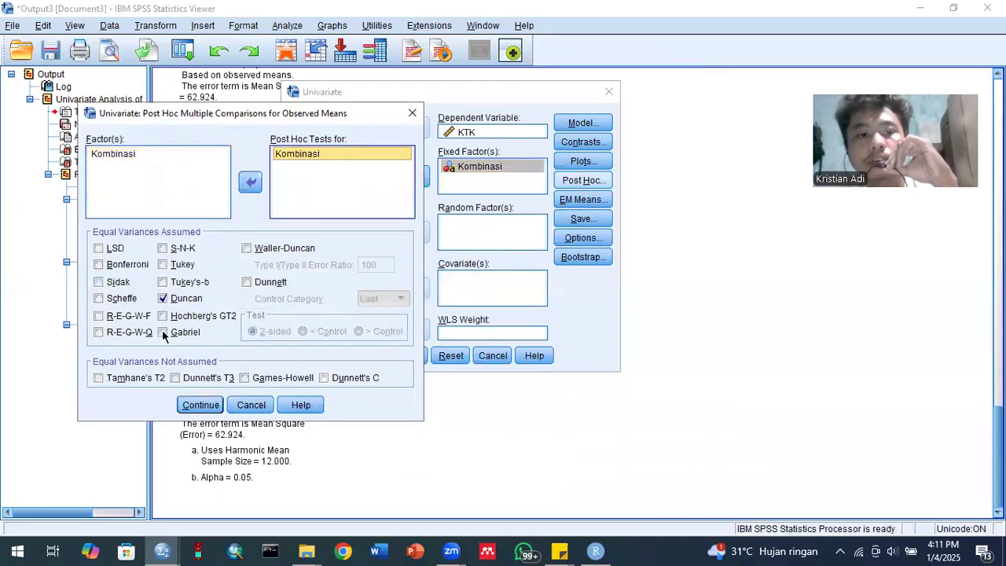
click(200, 405)
click(367, 355)
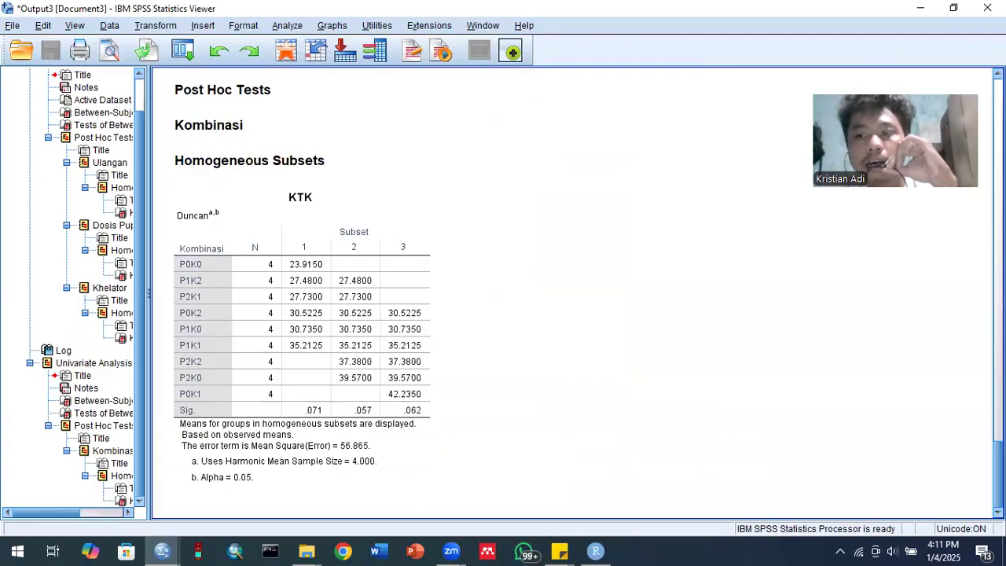
Examine the new Tests of Between-Subjects Effects table for KTK, checking the F and Sig. values of Kombinasi
scroll(480, 293, up, 6)
scroll(480, 292, down, 2)
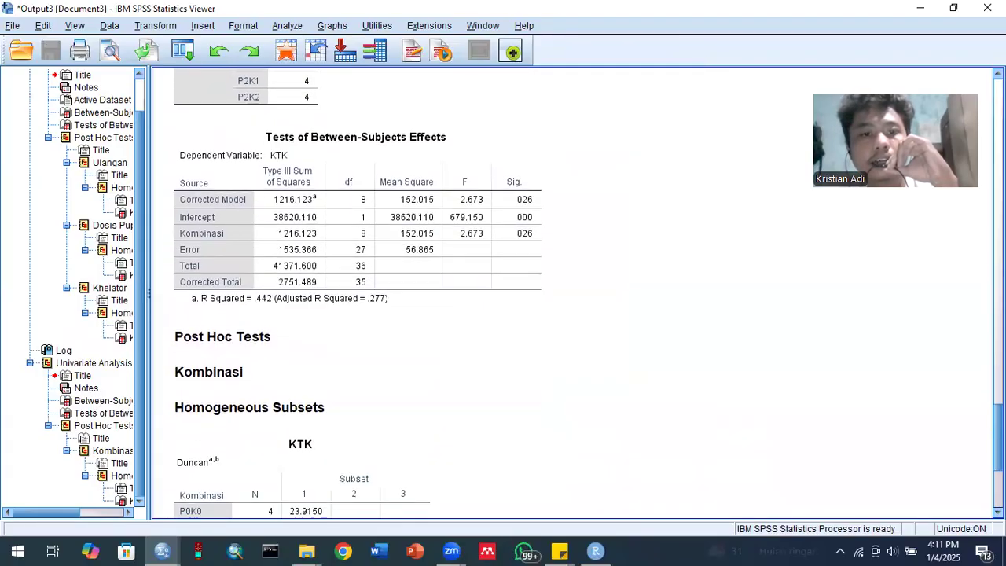
click(480, 292)
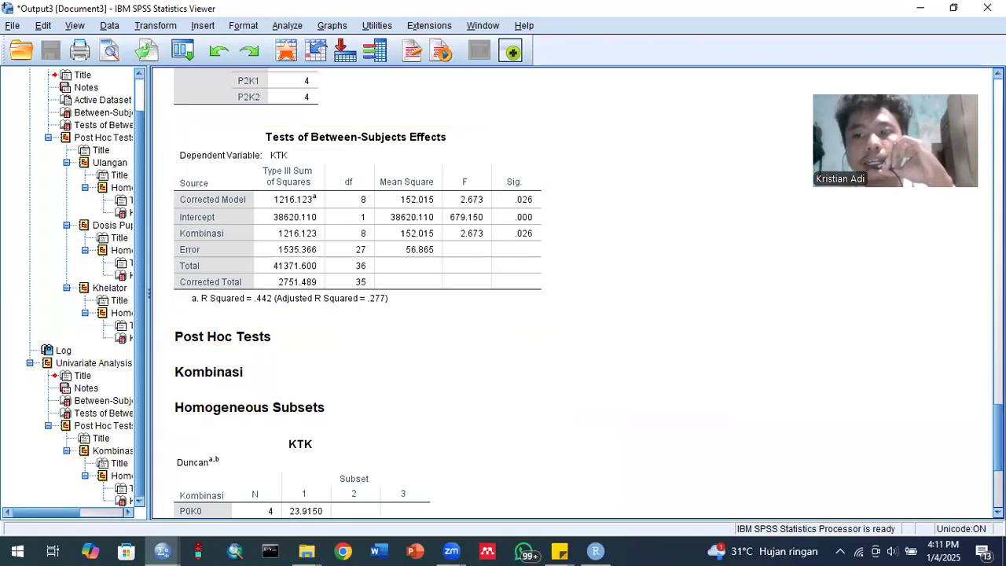
scroll(503, 334, down, 3)
scroll(549, 336, down, 5)
scroll(549, 337, up, 10)
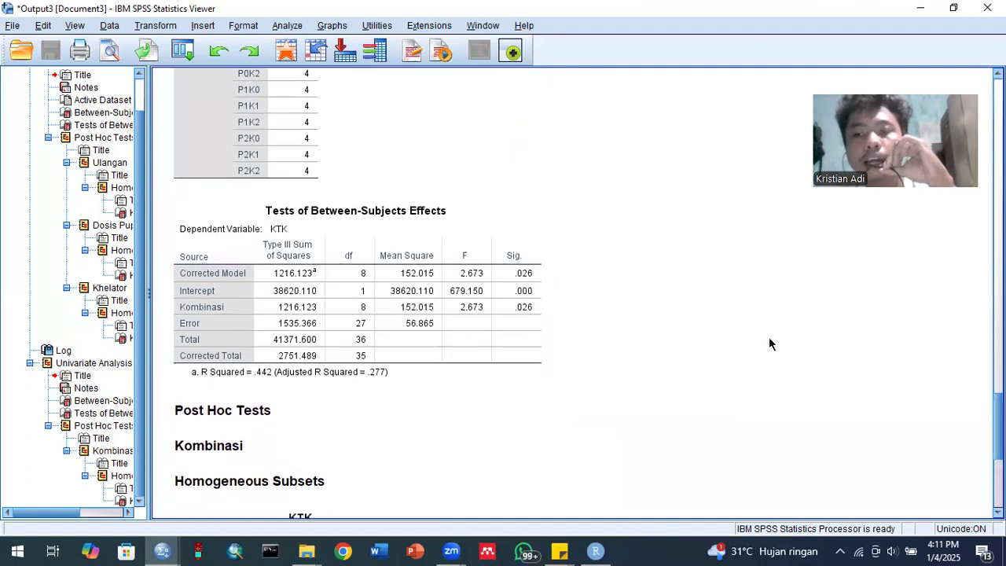
scroll(494, 265, down, 2)
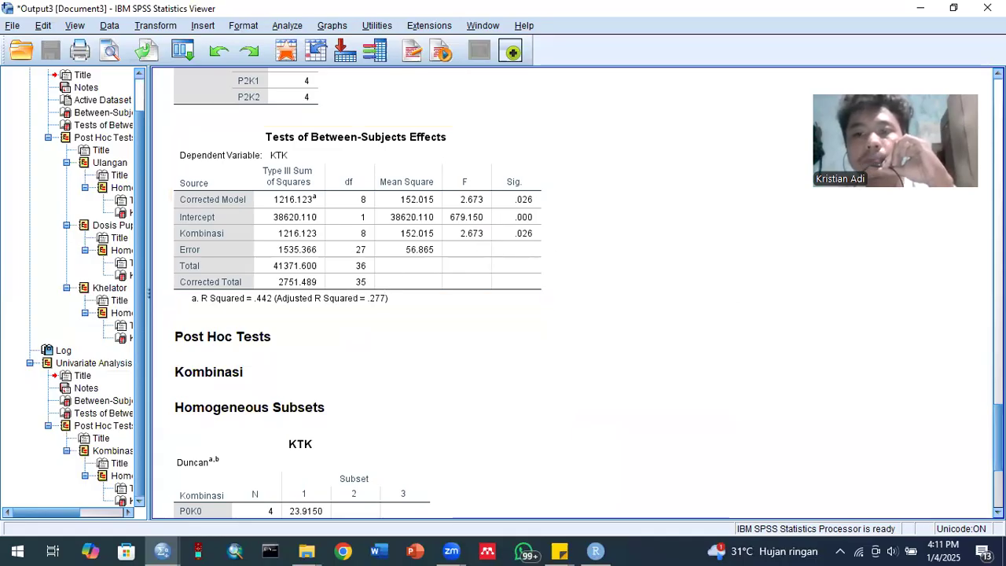
scroll(526, 164, down, 2)
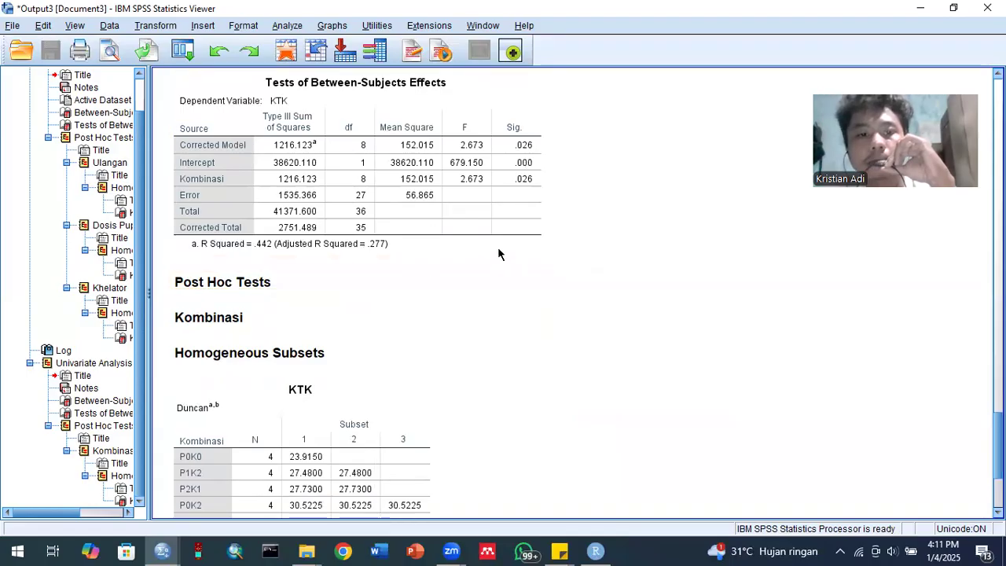
Review the Duncan homogeneous subsets table of KTK for the Kombinasi treatments
scroll(550, 291, down, 6)
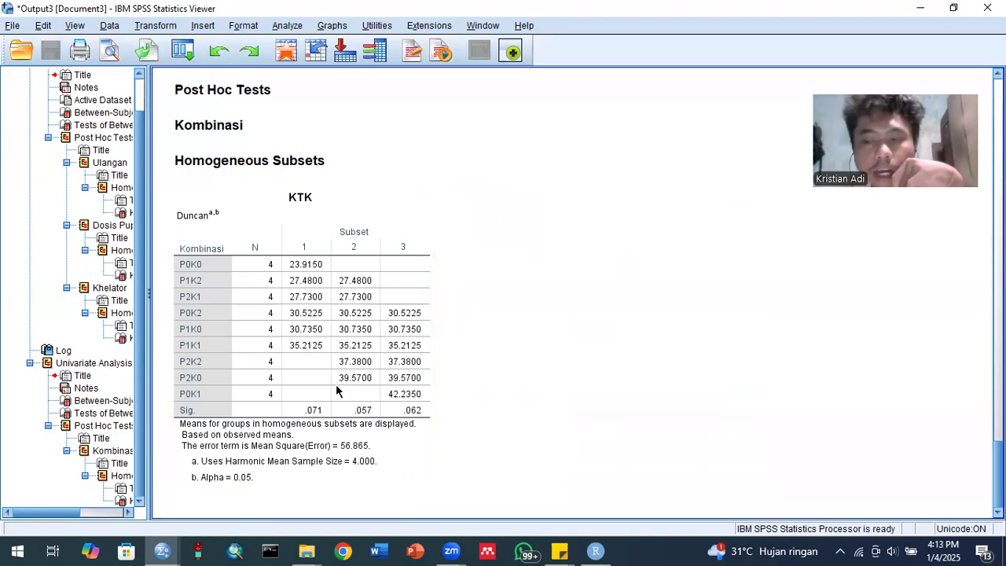
scroll(620, 251, up, 1)
scroll(620, 251, down, 1)
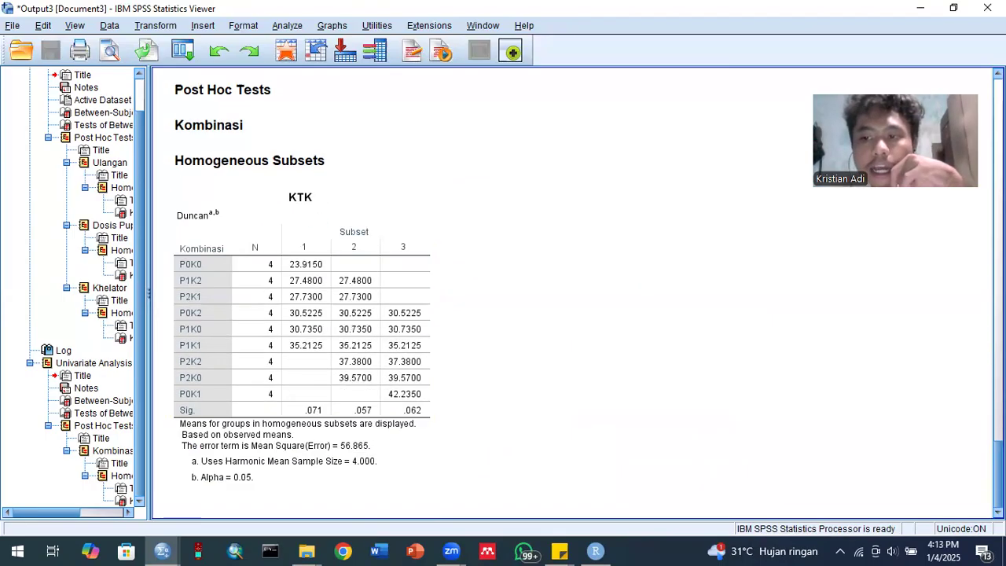
Run a two-tailed Pearson bivariate correlation between KTK and Tinggi Tanaman with significant correlations flagged, and view the Correlations table
click(287, 25)
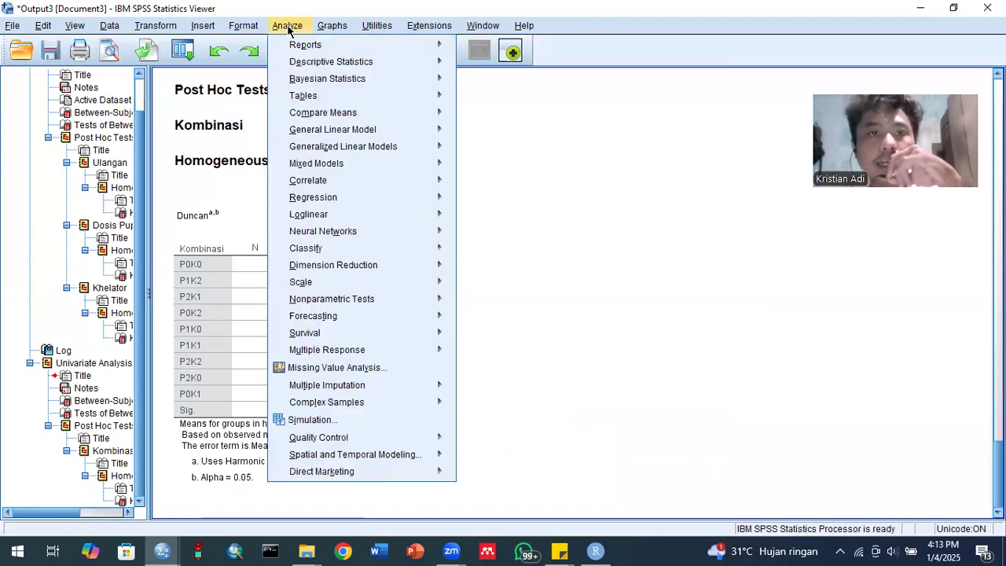
mouse_move(318, 182)
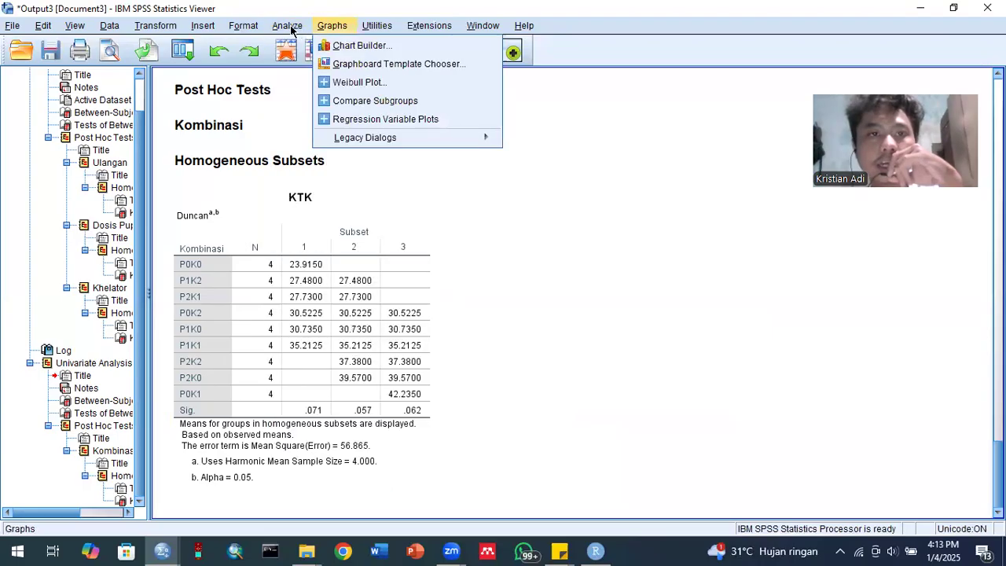
click(286, 24)
click(285, 24)
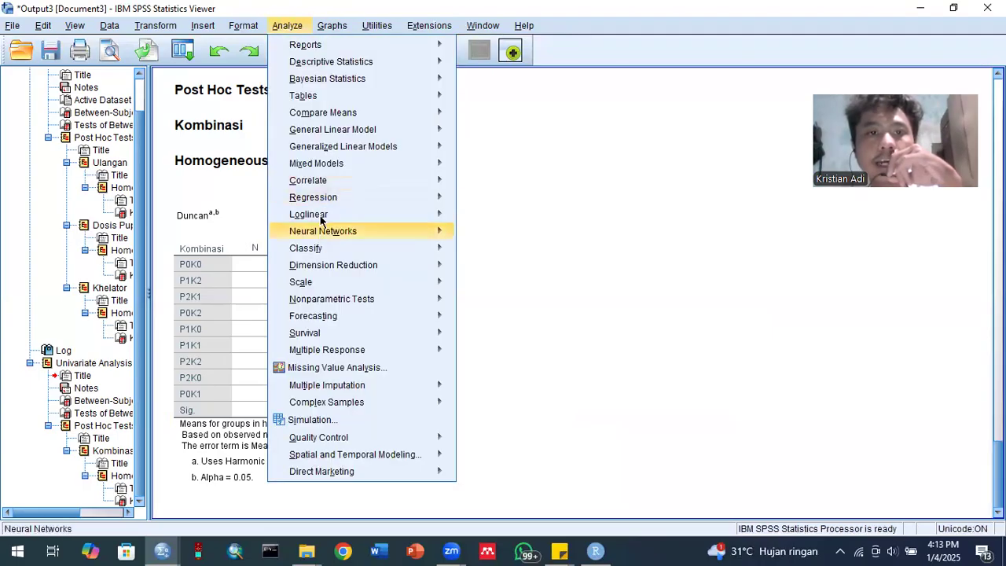
mouse_move(318, 186)
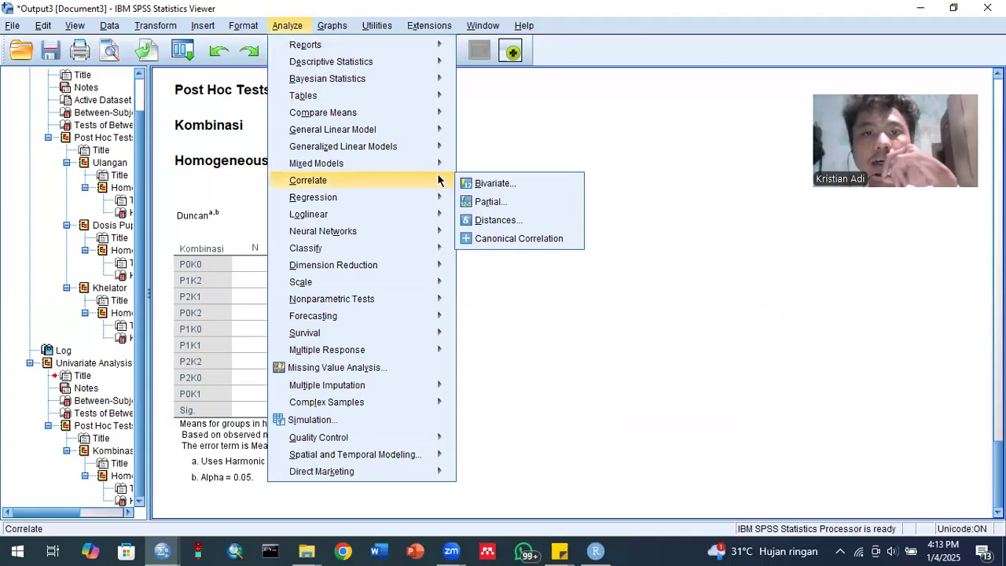
click(472, 183)
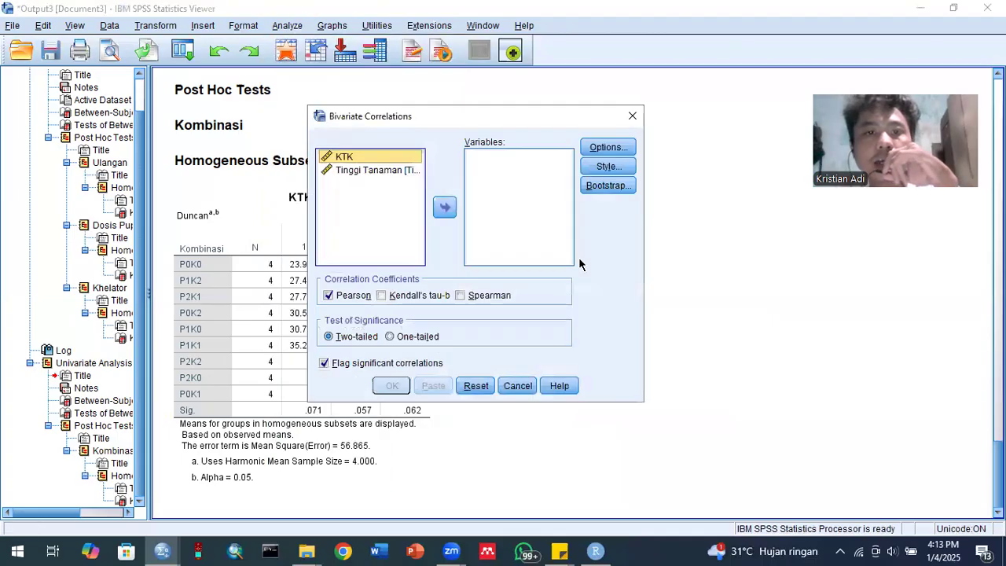
click(444, 206)
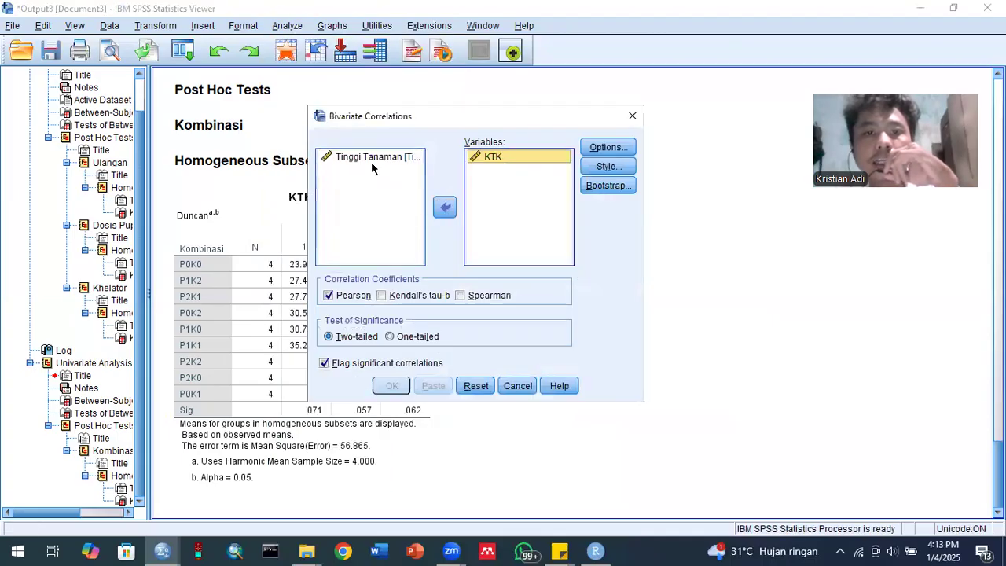
click(371, 158)
click(446, 209)
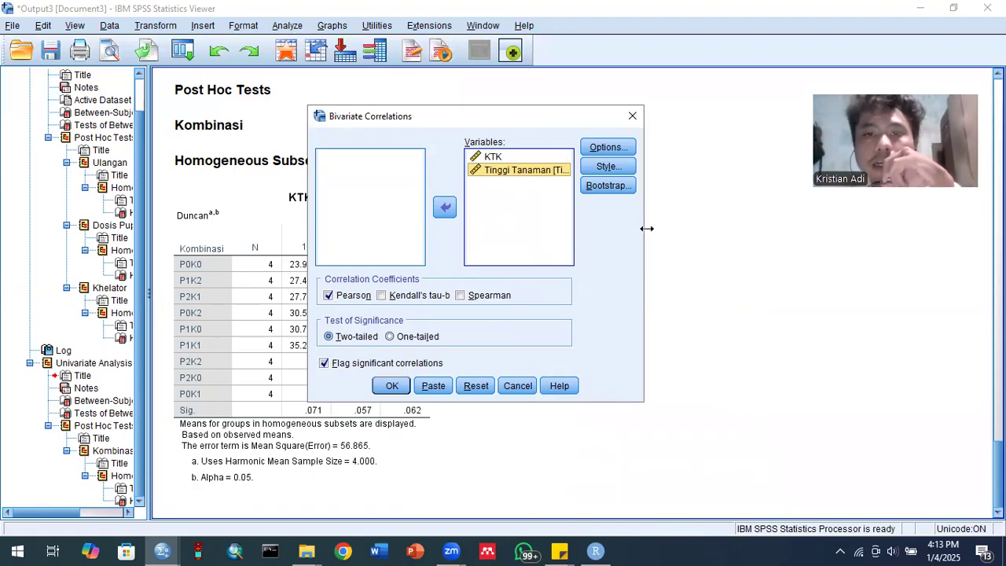
click(392, 386)
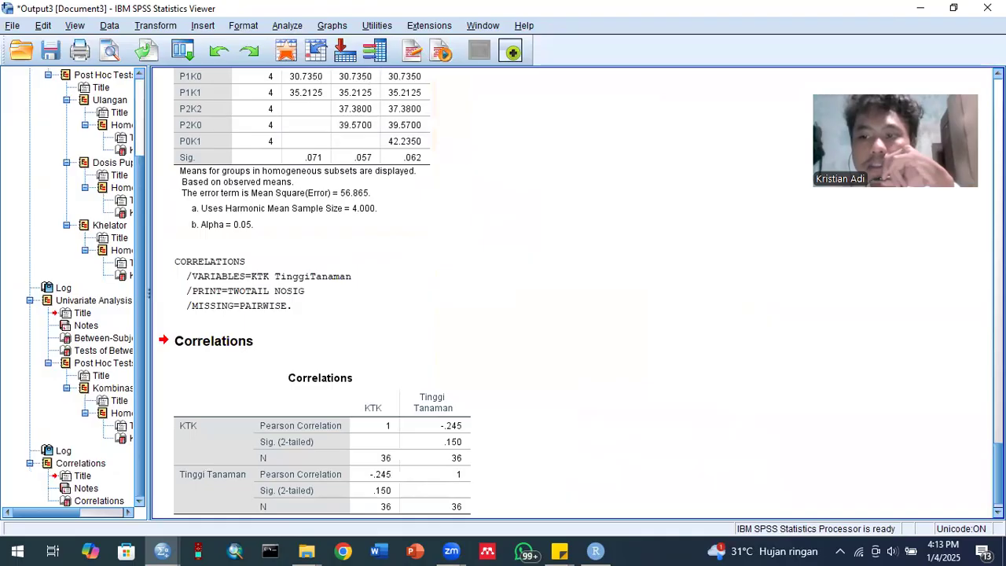
click(351, 456)
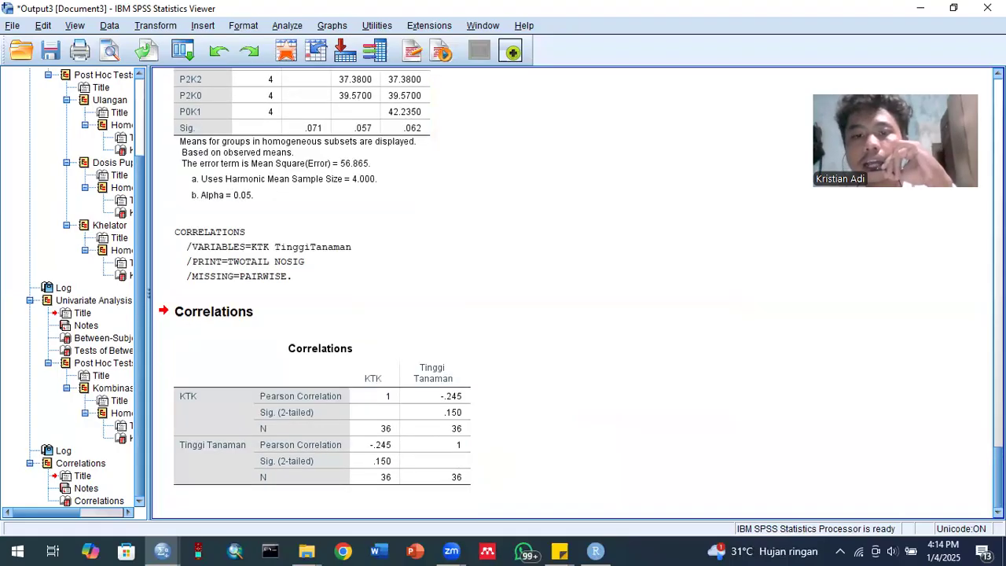
Create a simple scatterplot with KTK on the Y axis and Tinggi Tanaman on the X axis
click(331, 26)
mouse_move(344, 140)
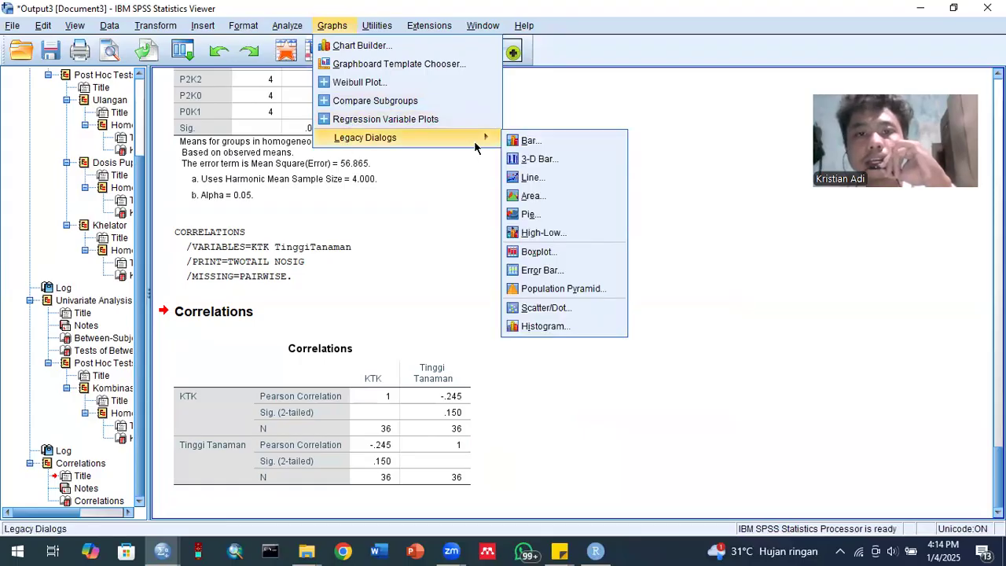
click(526, 310)
click(466, 321)
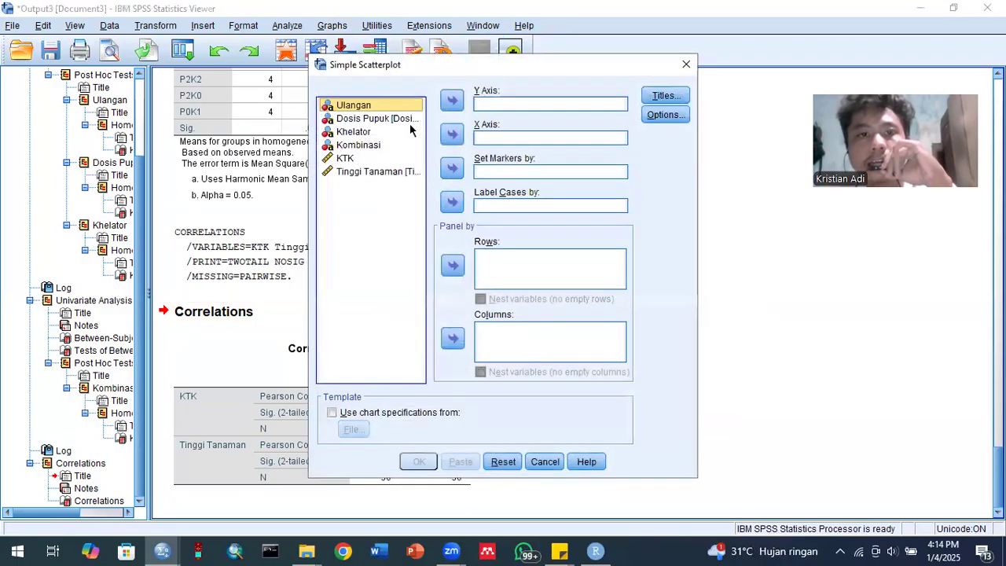
click(372, 173)
click(353, 157)
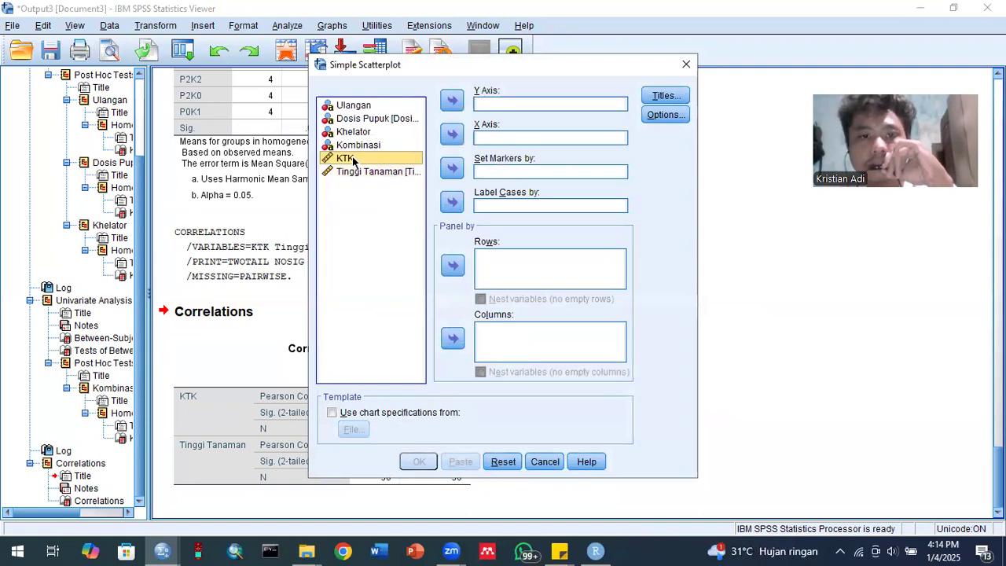
click(351, 165)
click(350, 160)
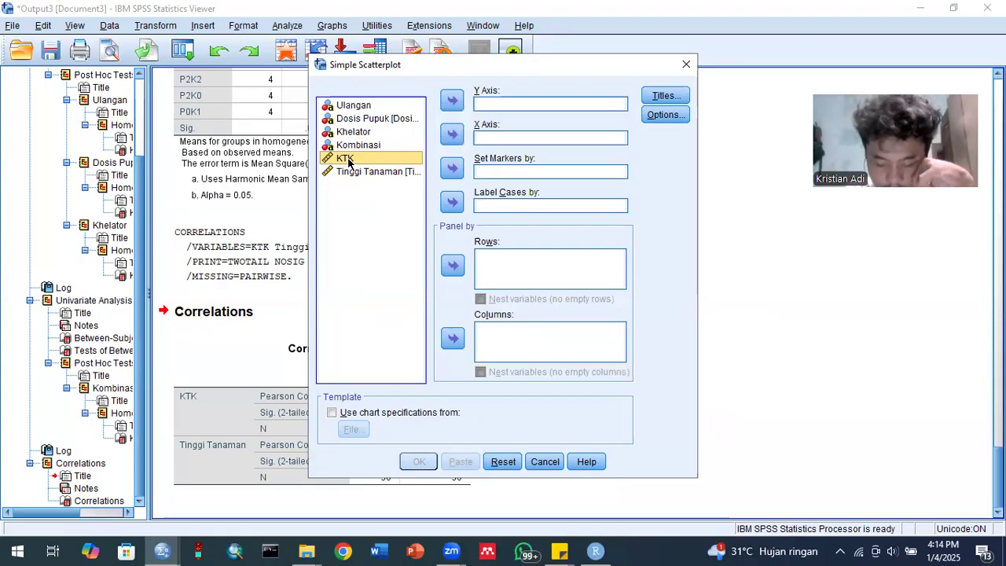
click(454, 103)
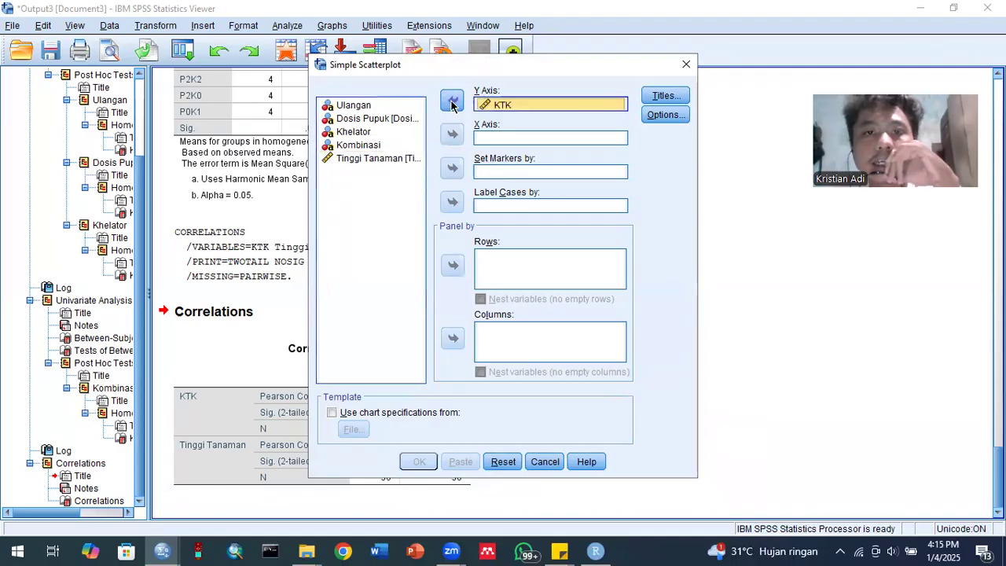
click(361, 159)
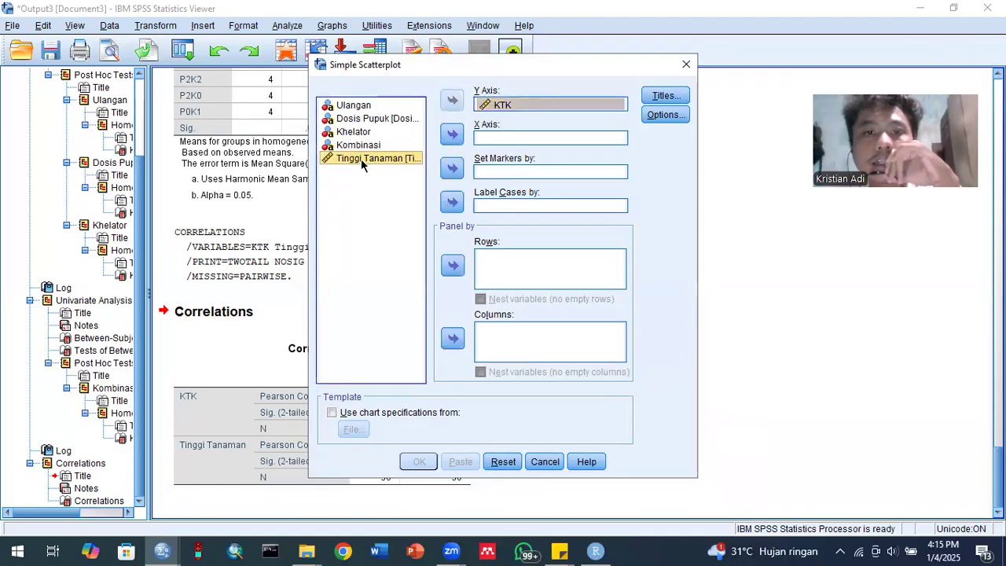
click(452, 134)
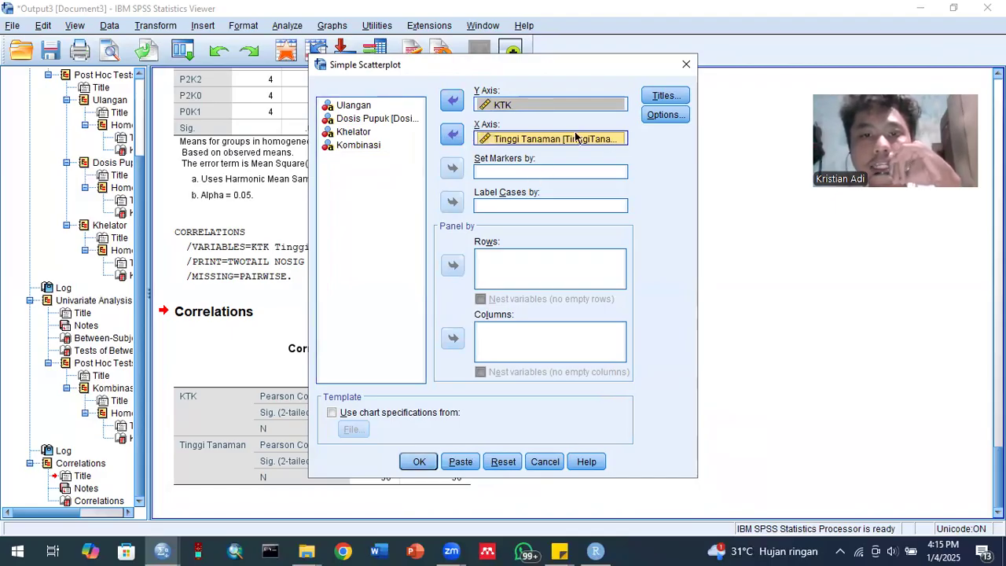
key(Return)
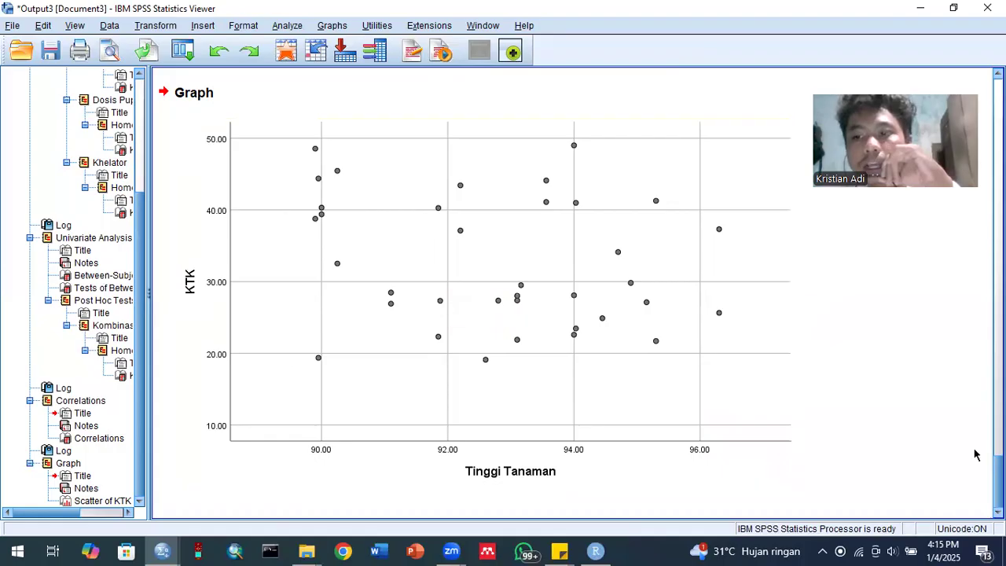
Open the KTK and Tinggi Tanaman scatterplot for editing and add a fit line at total
scroll(578, 293, up, 8)
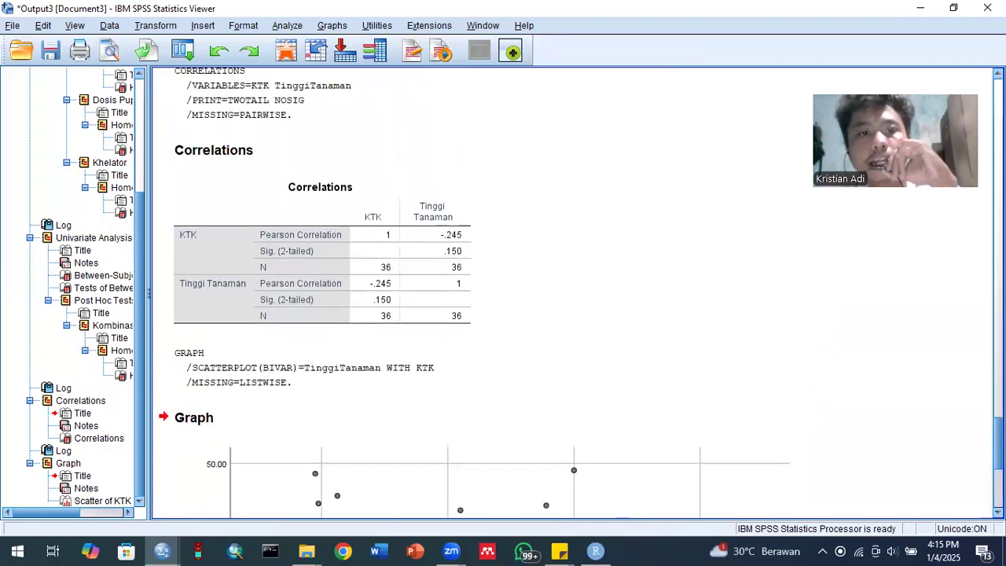
scroll(459, 310, down, 8)
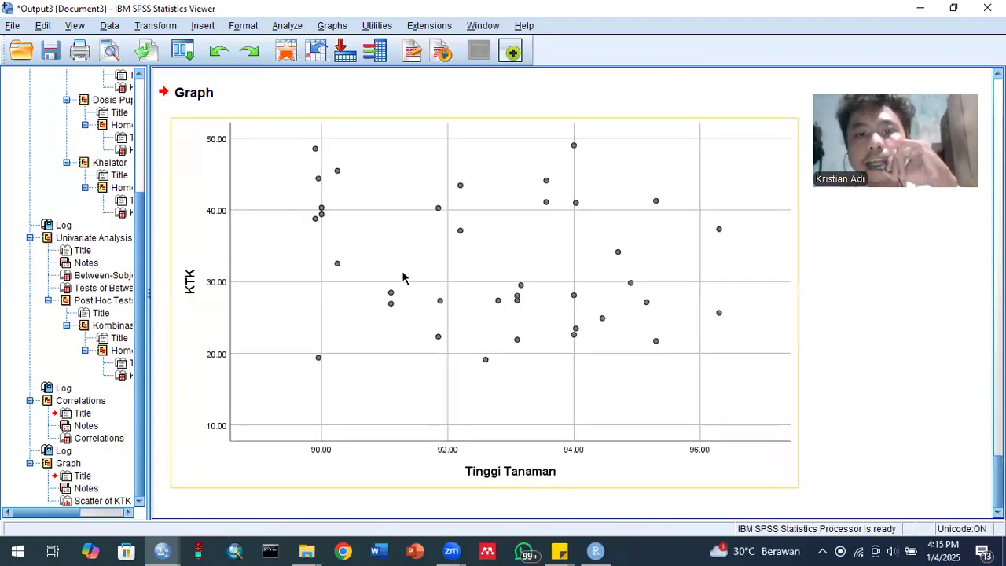
click(468, 299)
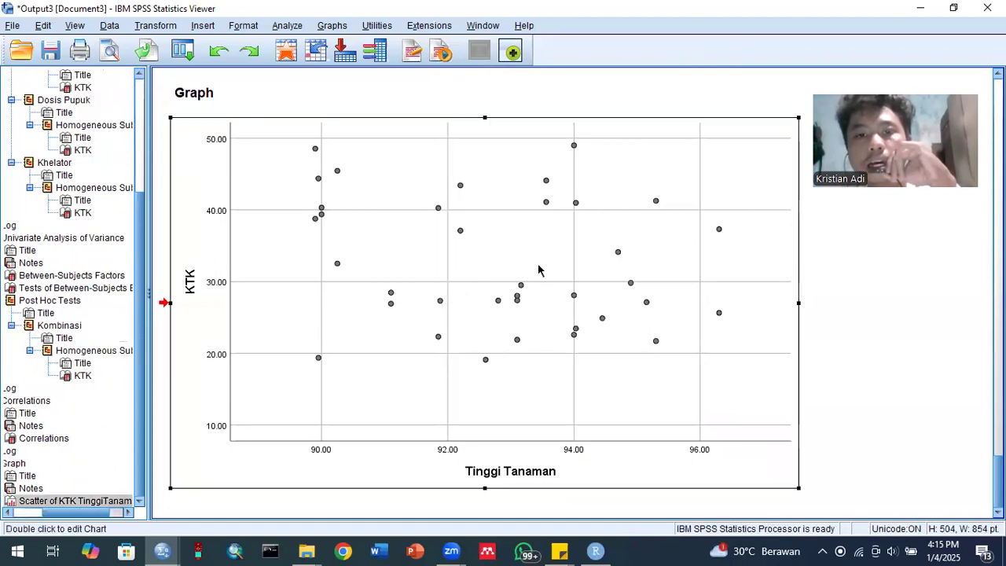
double_click(405, 126)
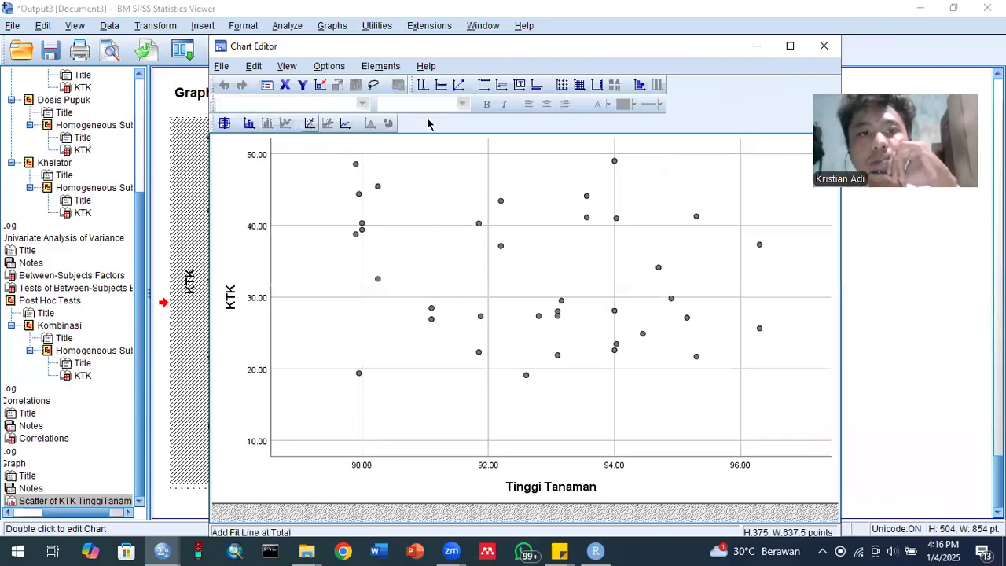
click(310, 126)
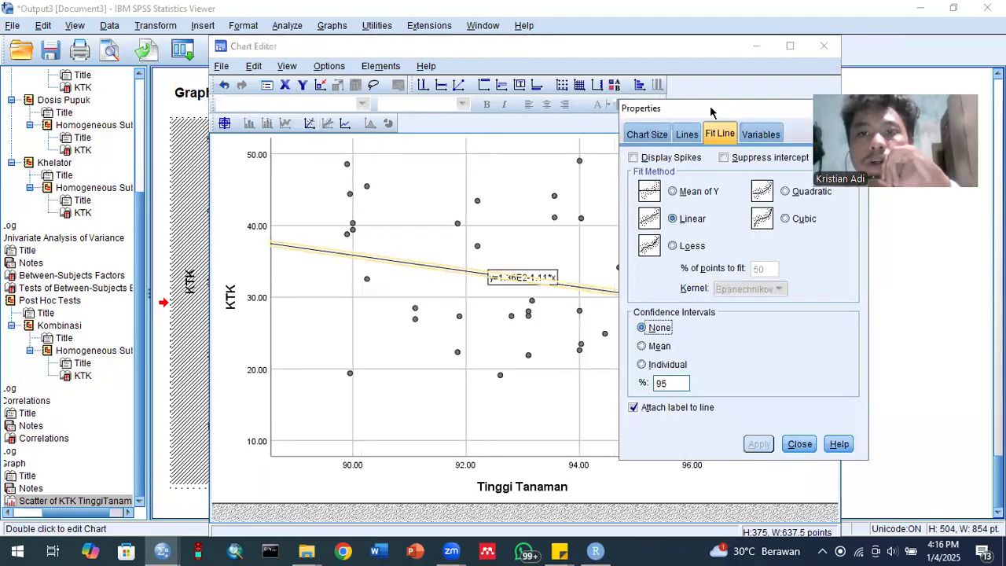
Apply the Linear fit method to the scatterplot's fit line and close its properties
drag(710, 112, 465, 105)
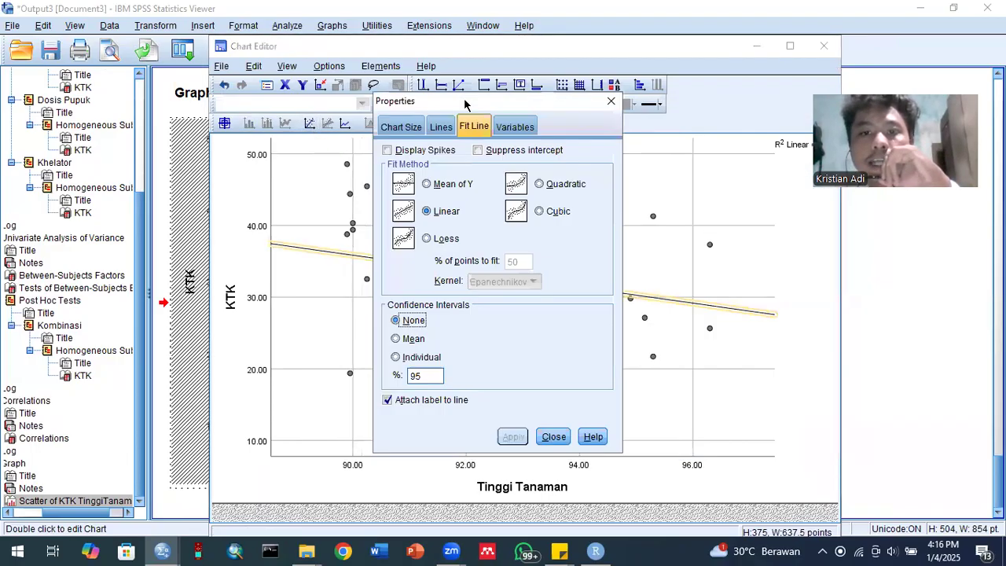
click(428, 212)
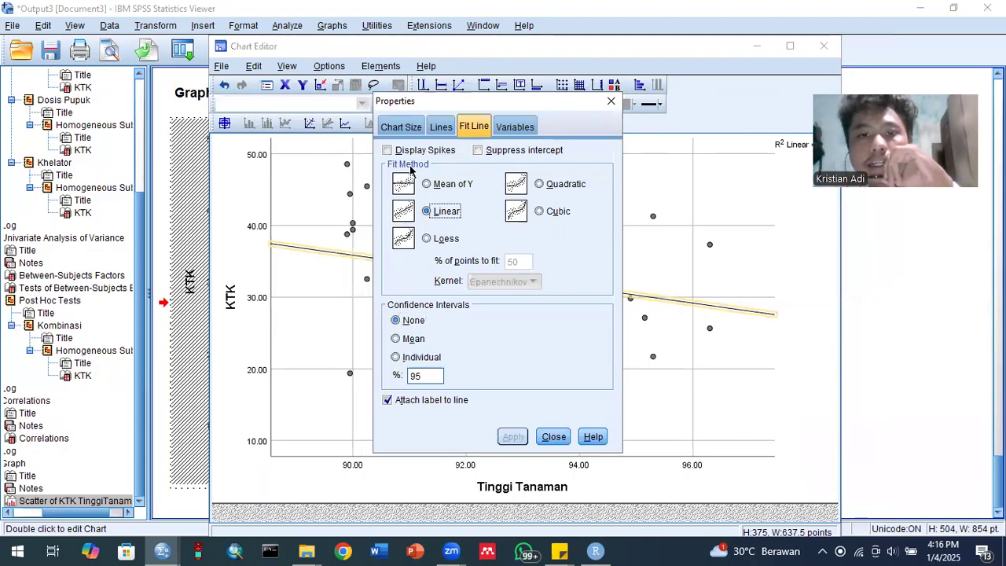
click(427, 184)
click(427, 210)
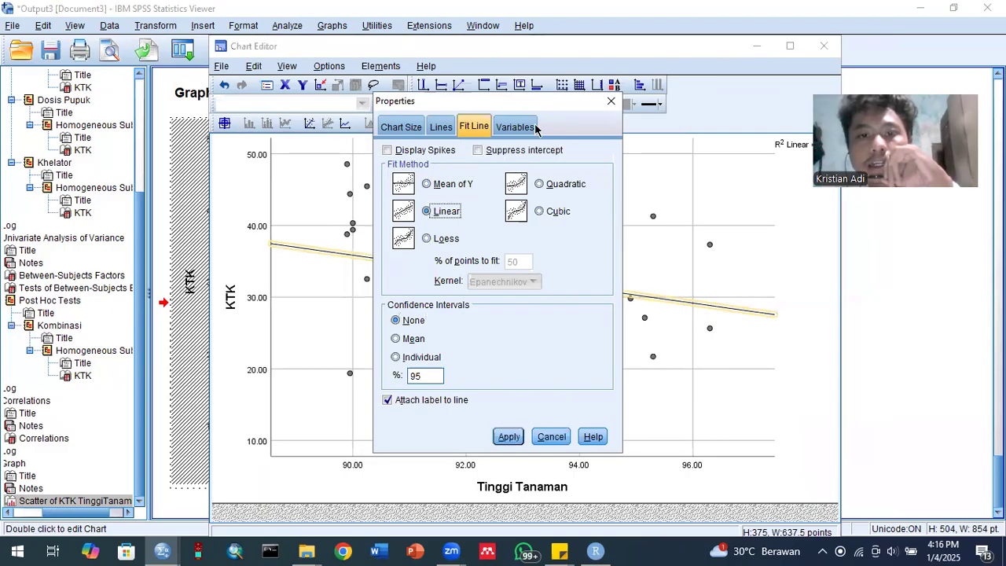
drag(525, 96, 426, 74)
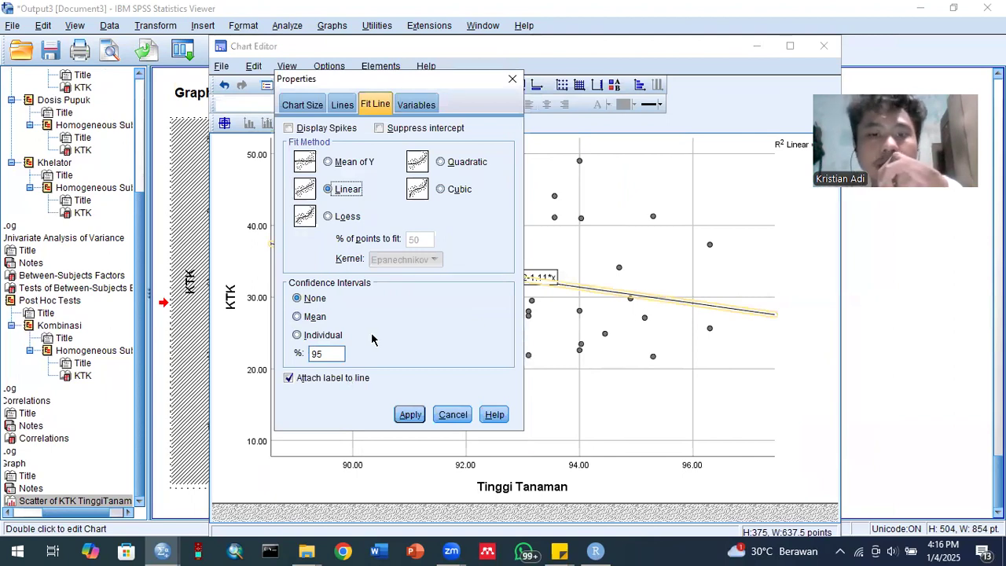
click(410, 414)
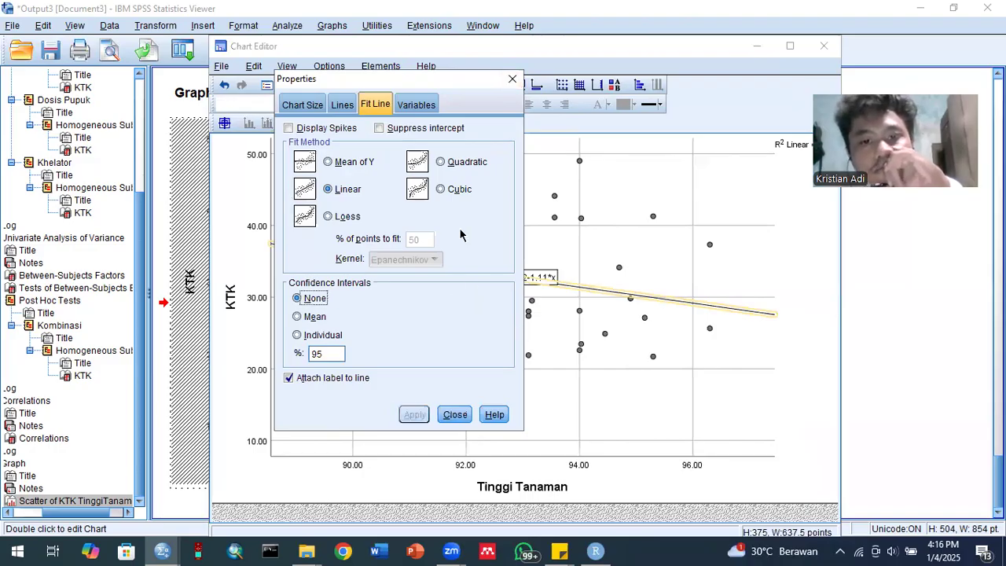
click(455, 414)
Close the chart editor and check the fitted scatterplot and the Correlations table in the output
click(786, 227)
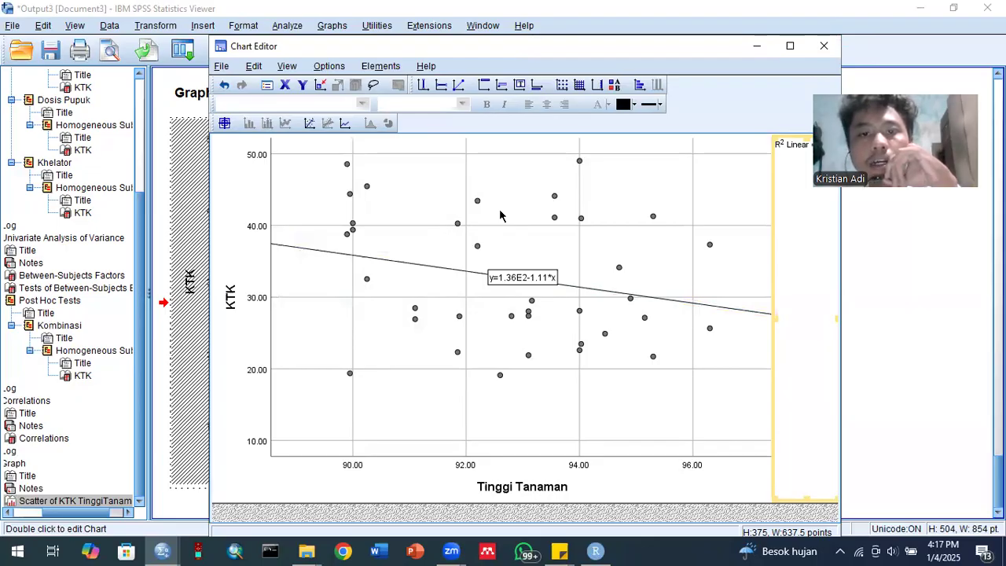
click(222, 66)
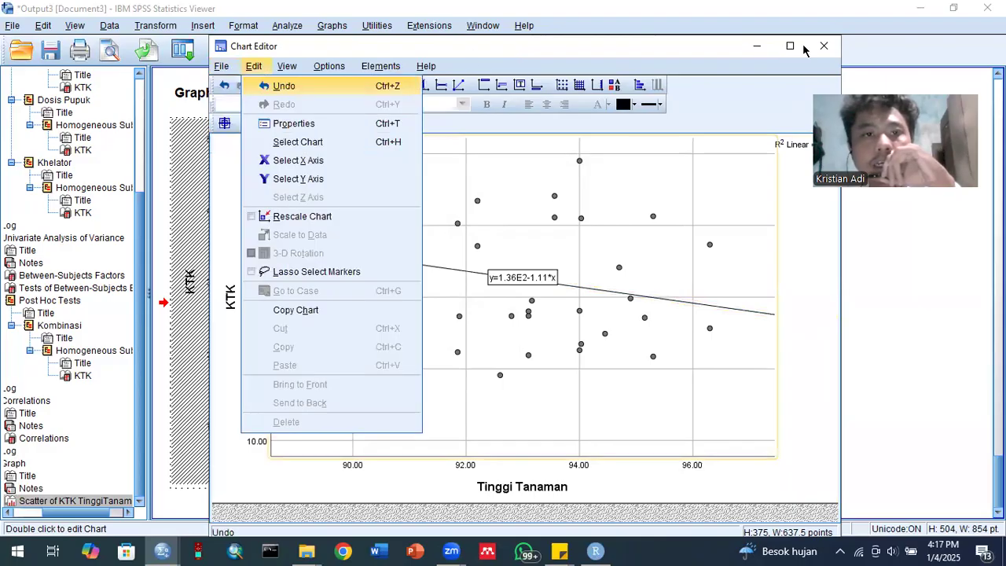
click(824, 47)
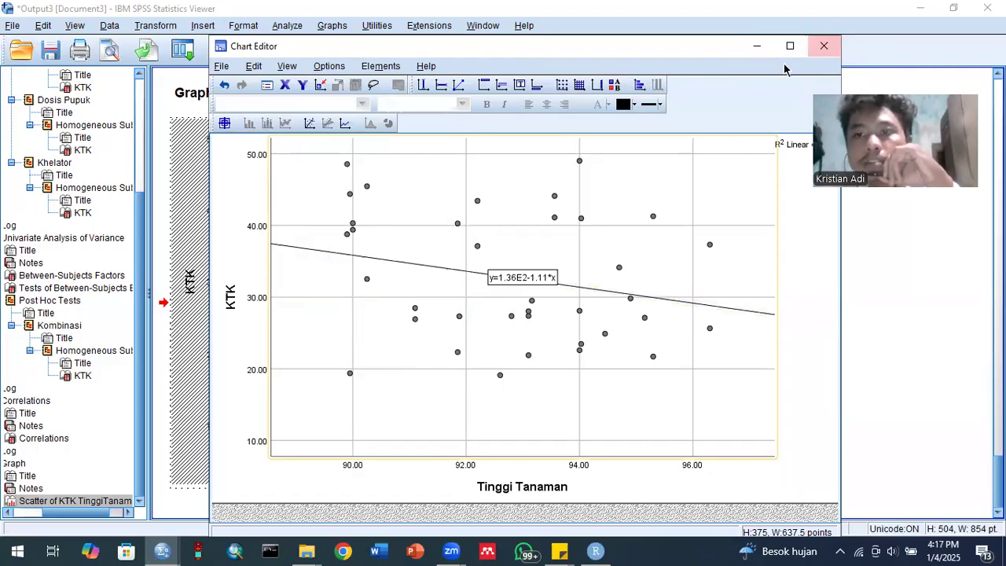
click(824, 46)
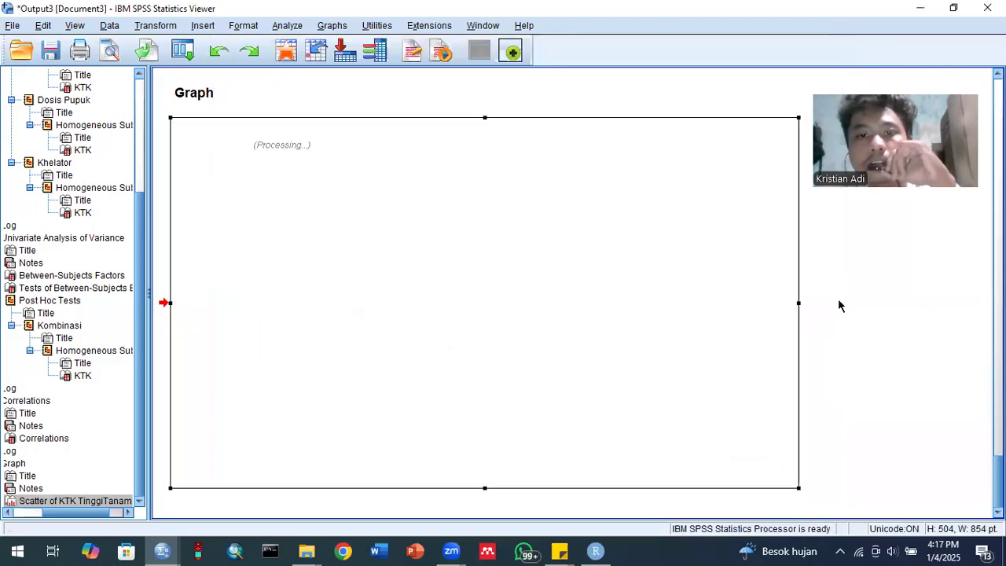
scroll(838, 299, up, 3)
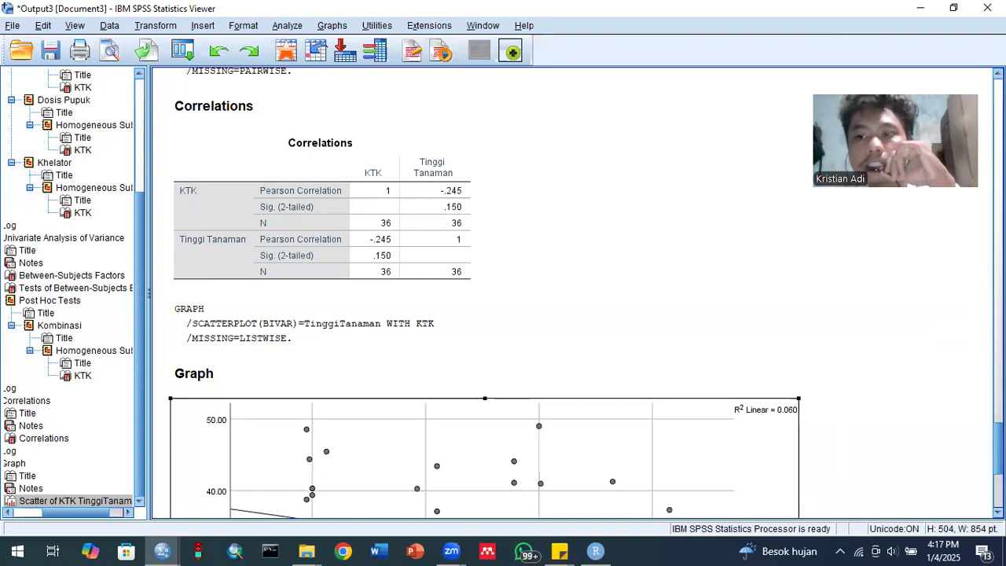
scroll(574, 299, down, 3)
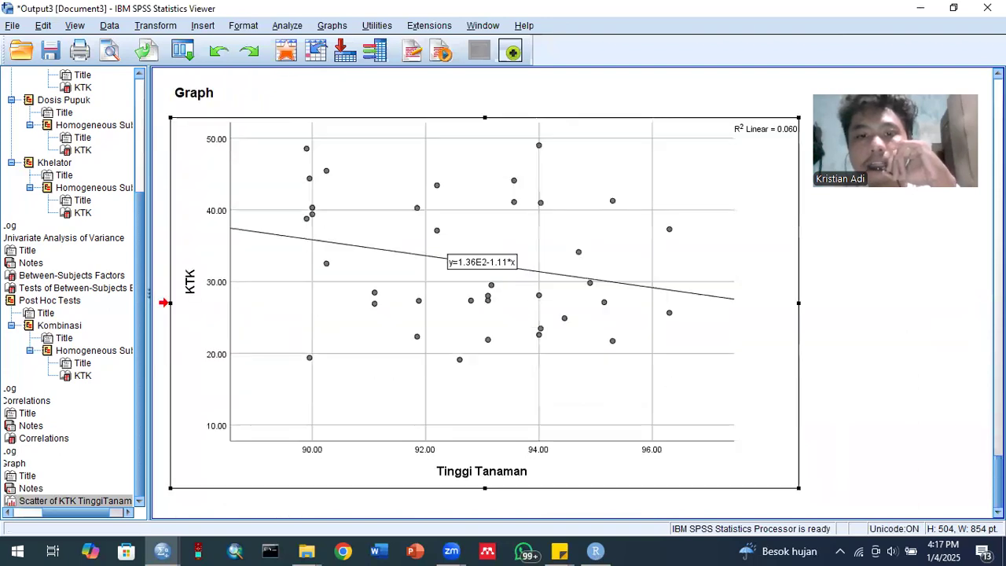
right_click(513, 268)
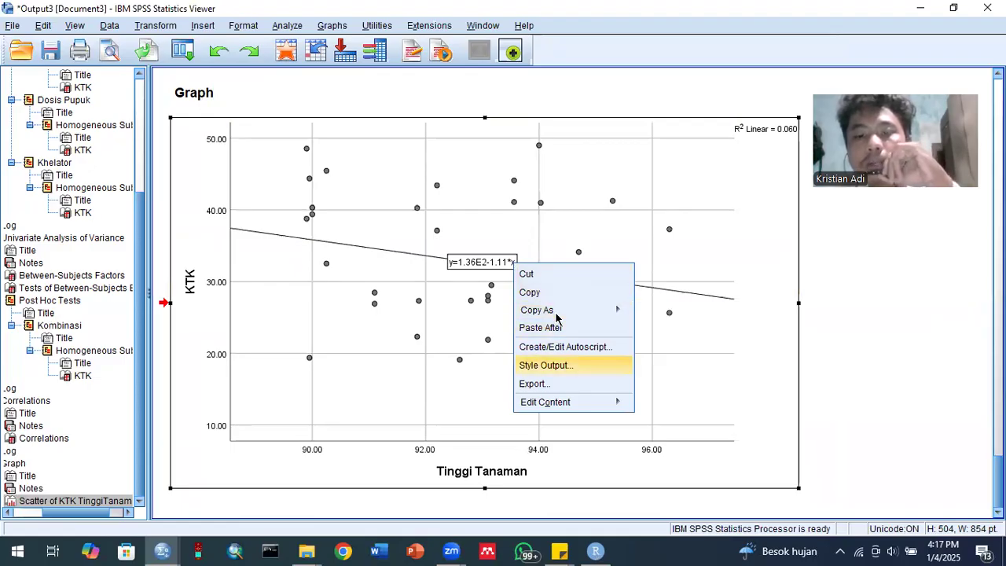
click(853, 245)
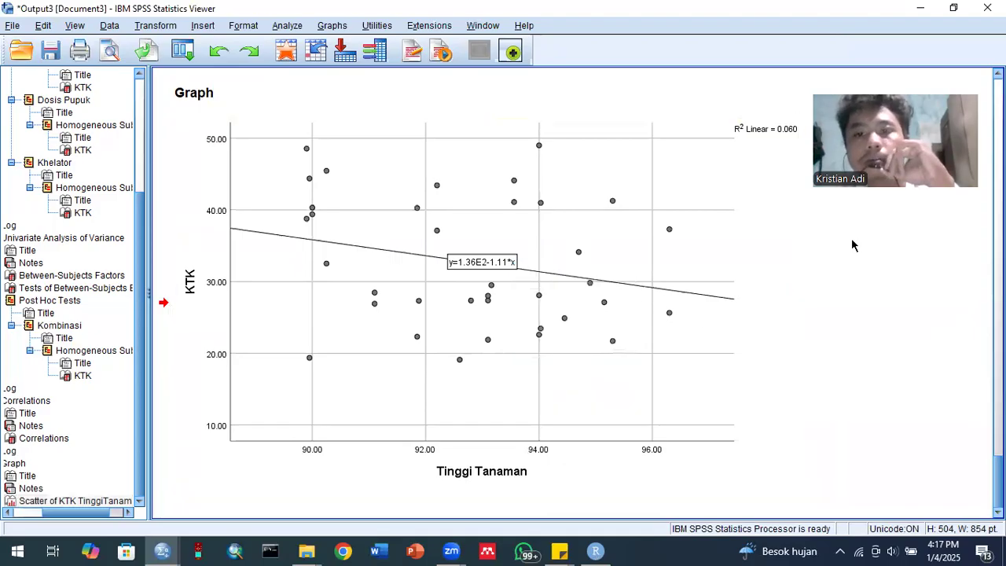
Review the earlier KTK output, from the Duncan homogeneous subsets back to the Tests of Between-Subjects Effects for Ulangan, Dosis Pupuk and Khelator
scroll(576, 291, up, 12)
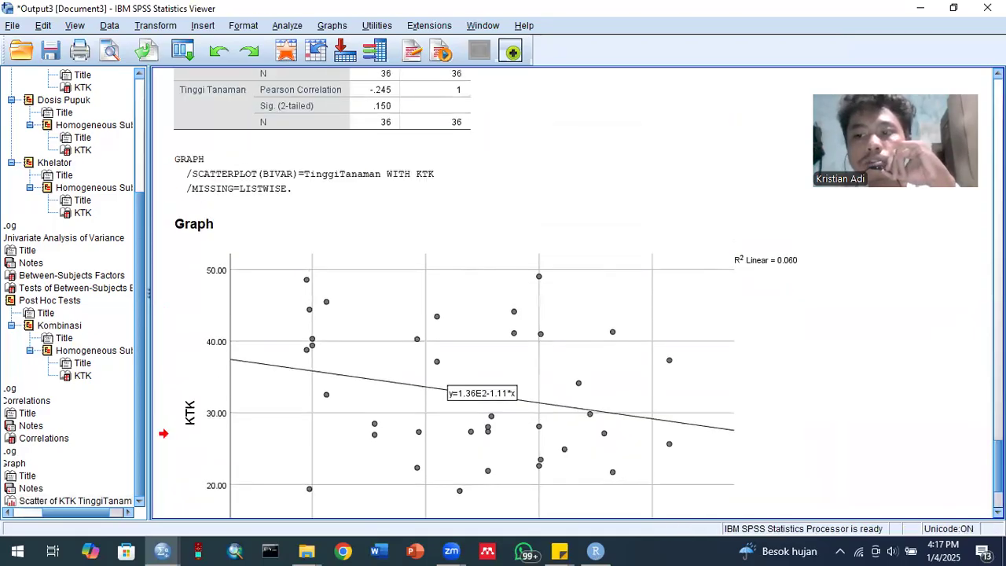
scroll(576, 291, up, 10)
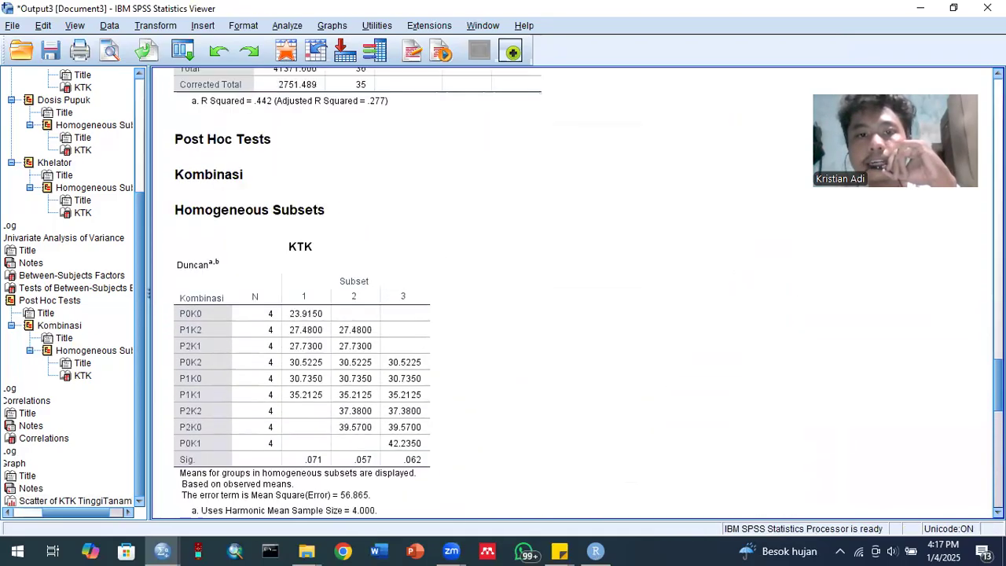
scroll(577, 291, up, 15)
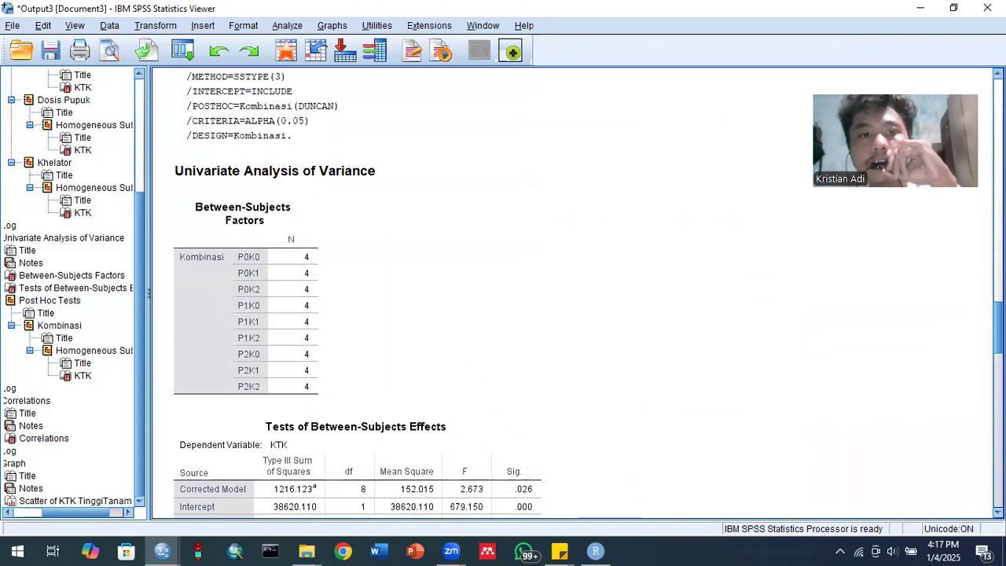
scroll(576, 291, up, 3)
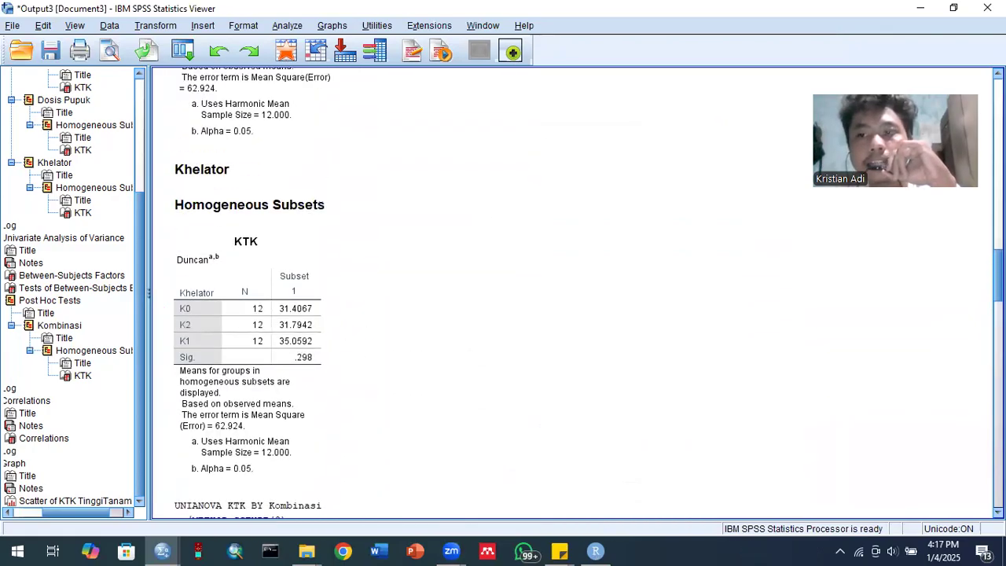
scroll(576, 291, up, 9)
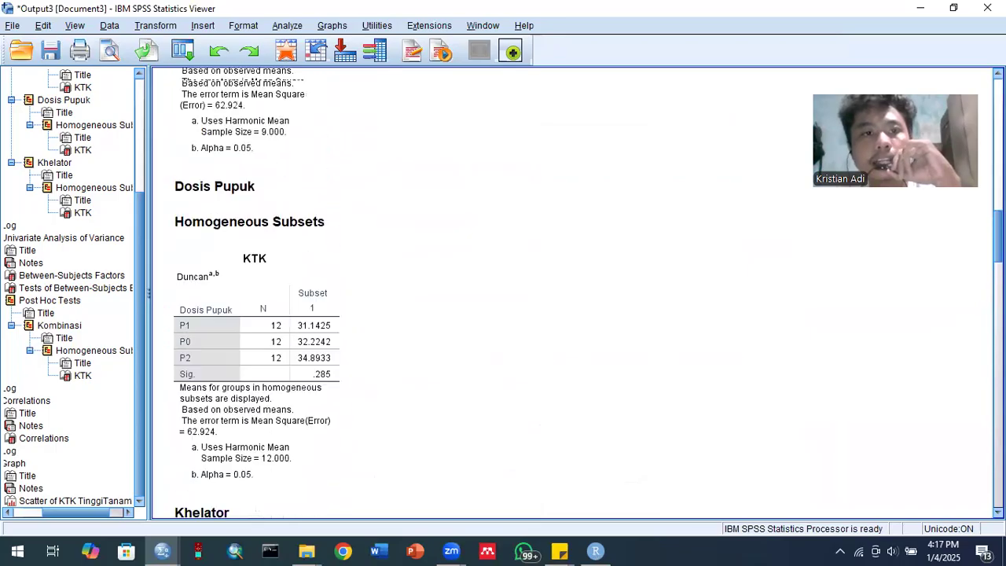
scroll(576, 291, up, 12)
scroll(577, 291, down, 1)
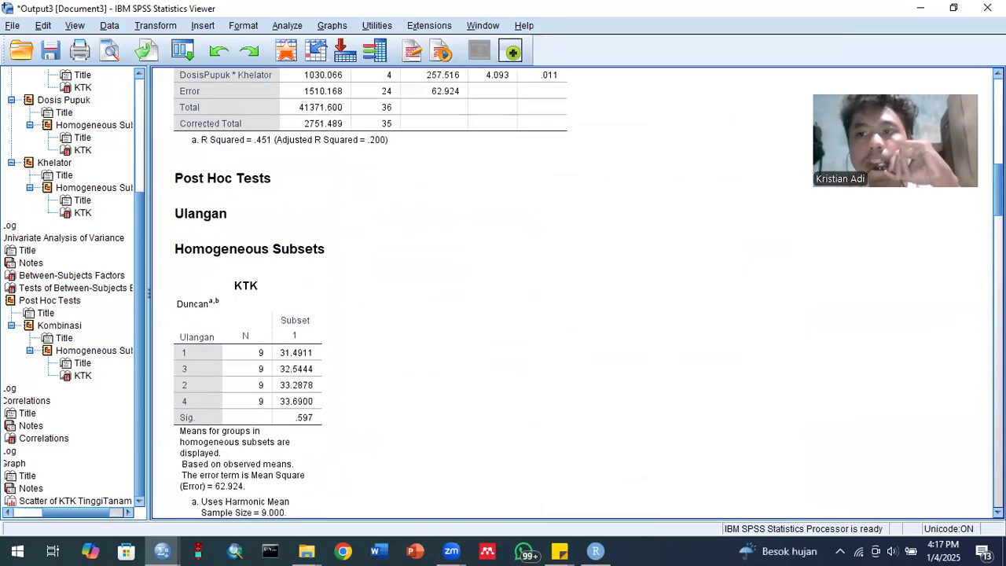
scroll(576, 291, up, 9)
scroll(576, 290, down, 3)
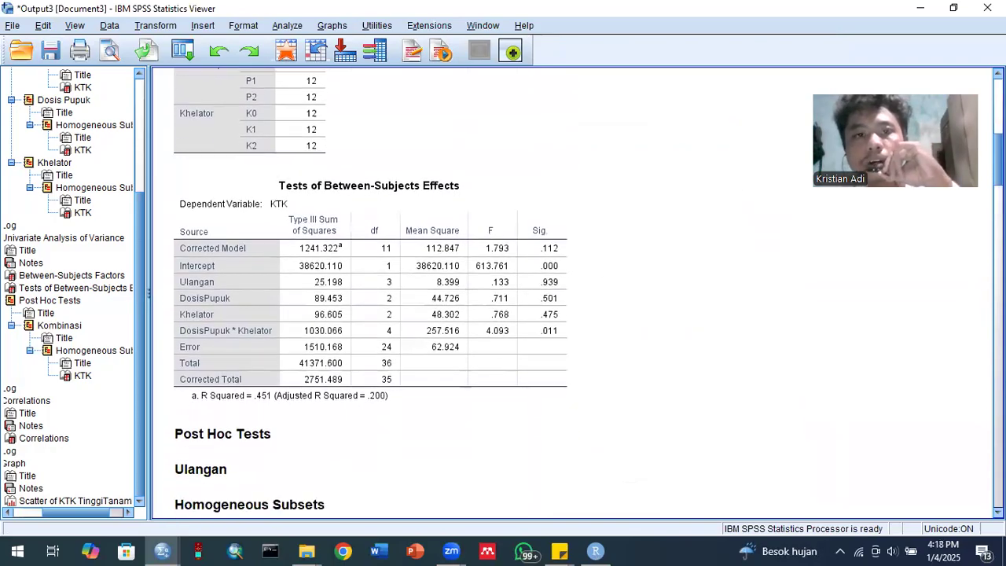
scroll(577, 291, up, 6)
scroll(576, 291, down, 3)
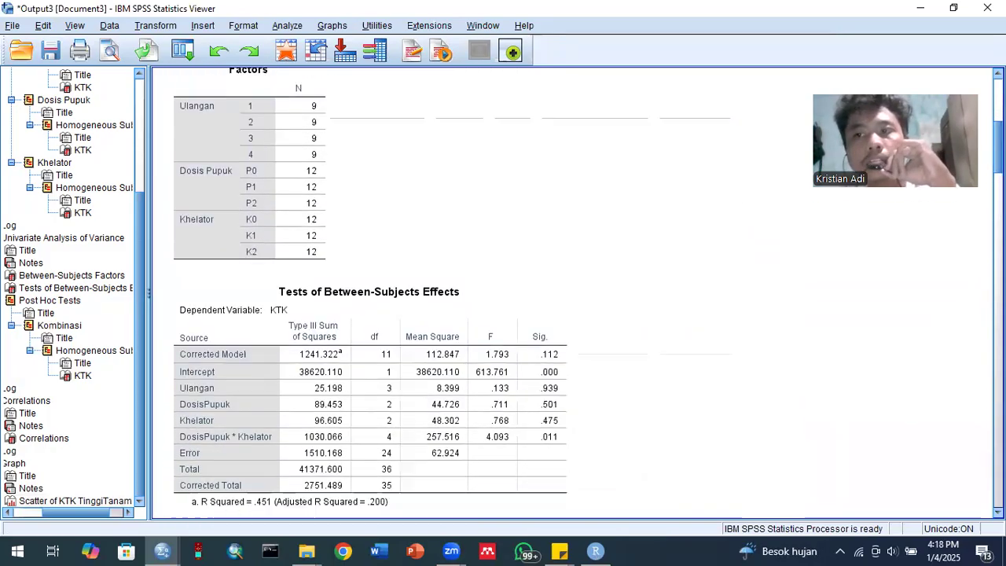
scroll(376, 291, down, 6)
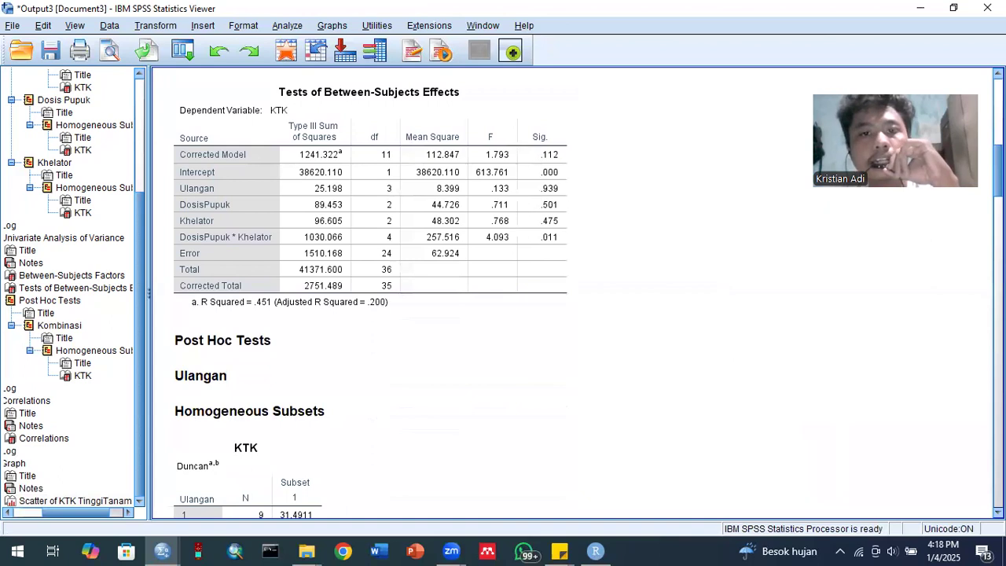
Review the KTK output from the Tests of Between-Subjects Effects down to the Duncan homogeneous subsets for Kombinasi
click(567, 202)
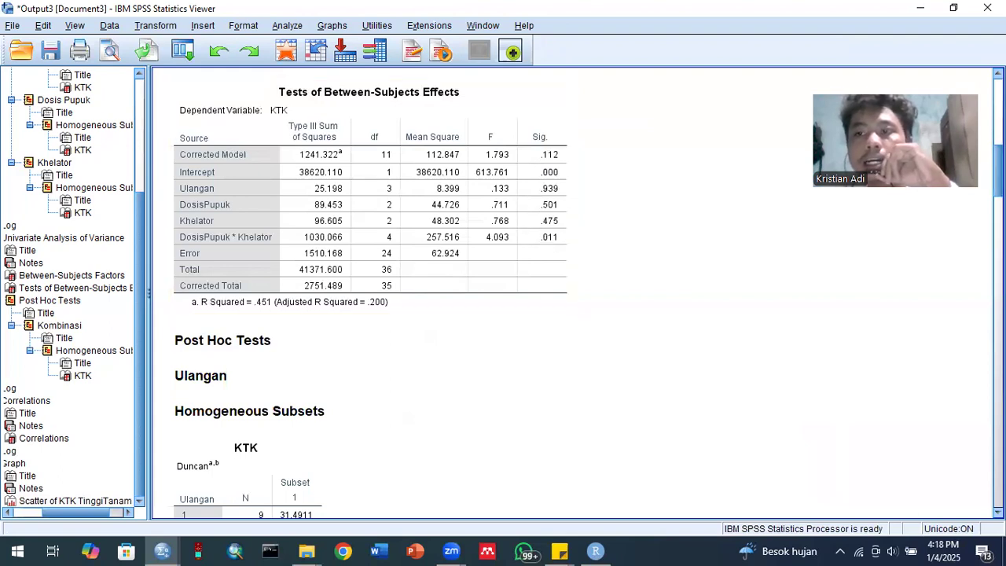
scroll(574, 293, up, 2)
scroll(574, 294, down, 2)
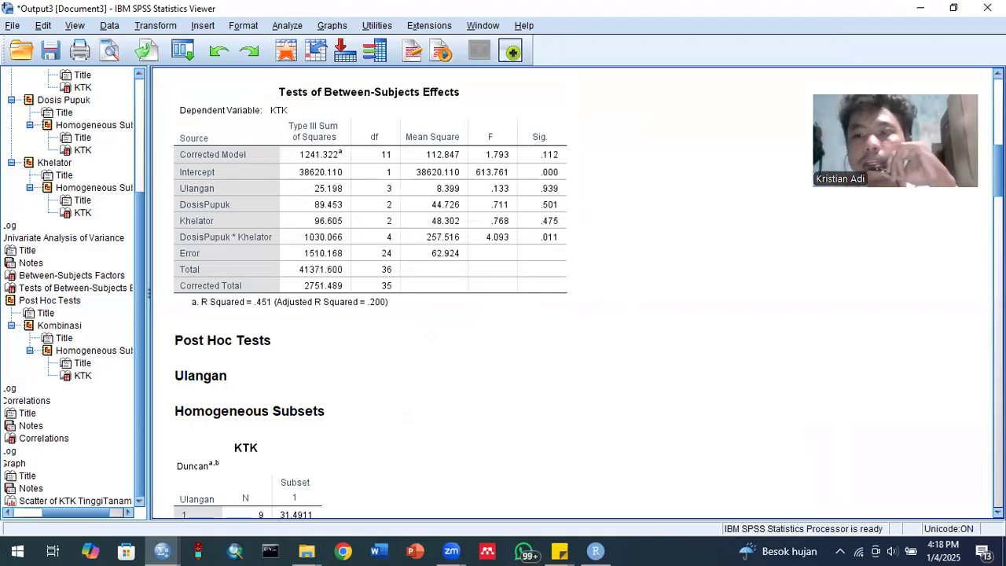
scroll(574, 291, down, 20)
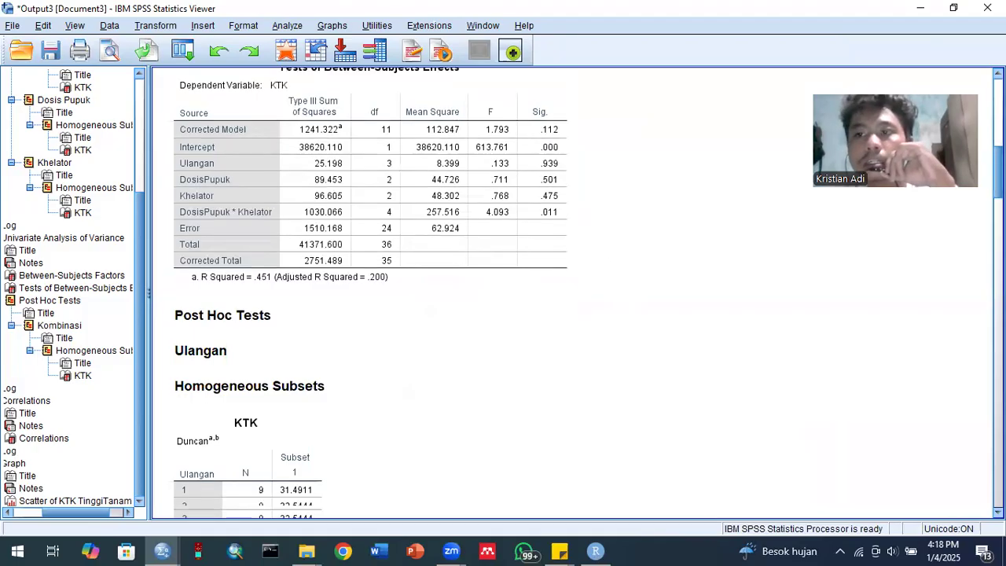
scroll(574, 291, down, 3)
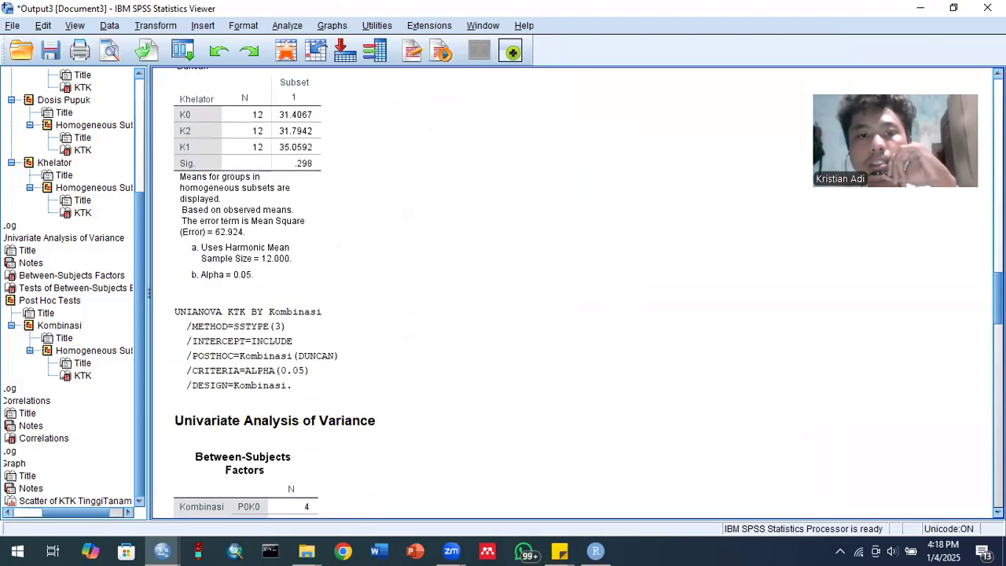
scroll(358, 291, down, 20)
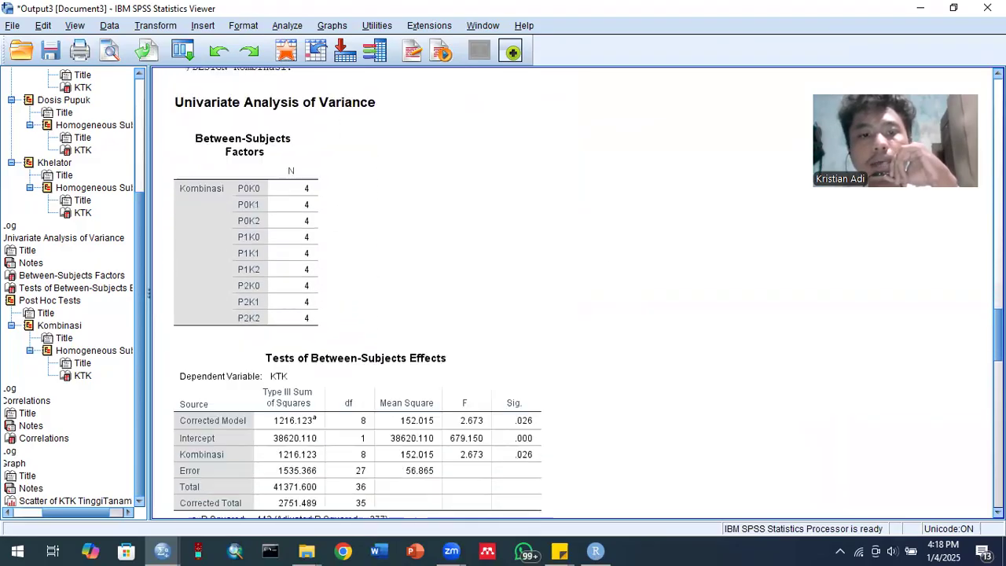
scroll(345, 198, down, 1)
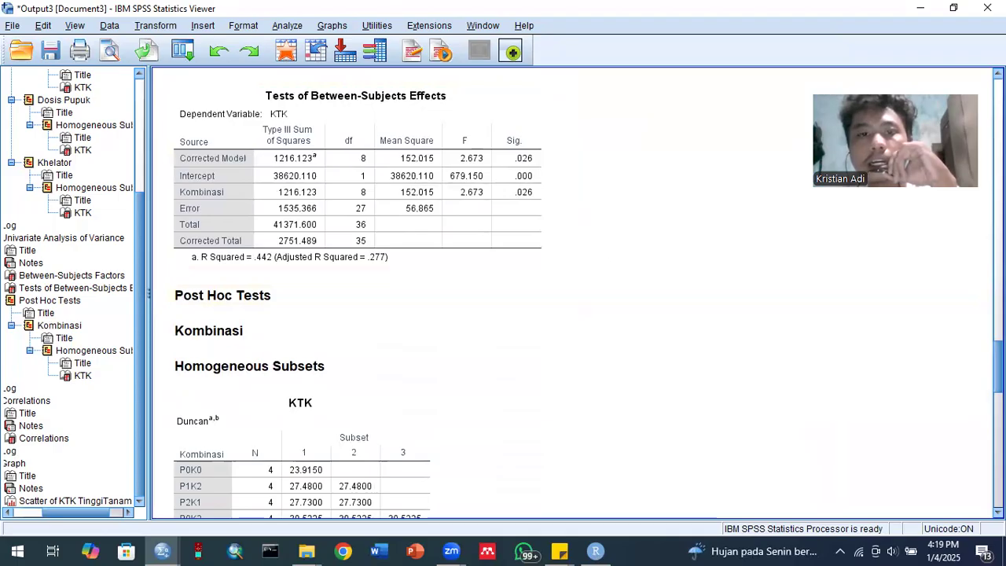
scroll(574, 291, down, 4)
scroll(302, 291, down, 1)
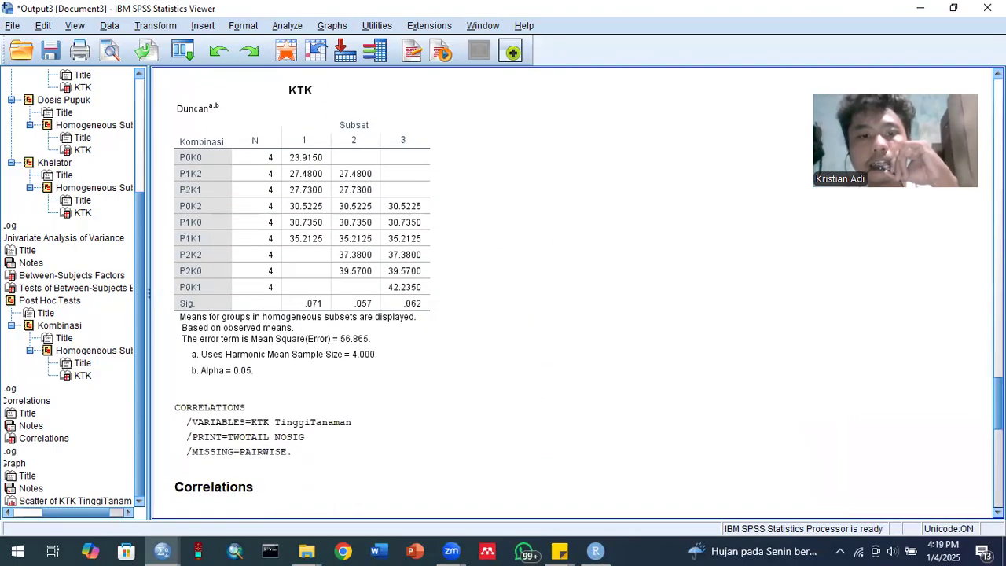
click(346, 253)
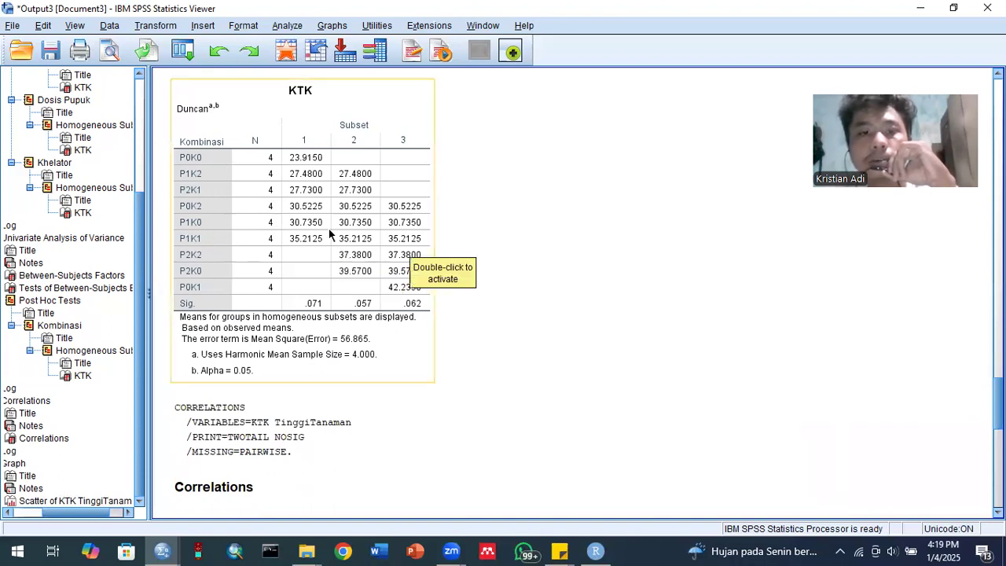
Save the output document as Output Data Rancob_Terbaru in the Rancob folder as a Viewer file
click(488, 340)
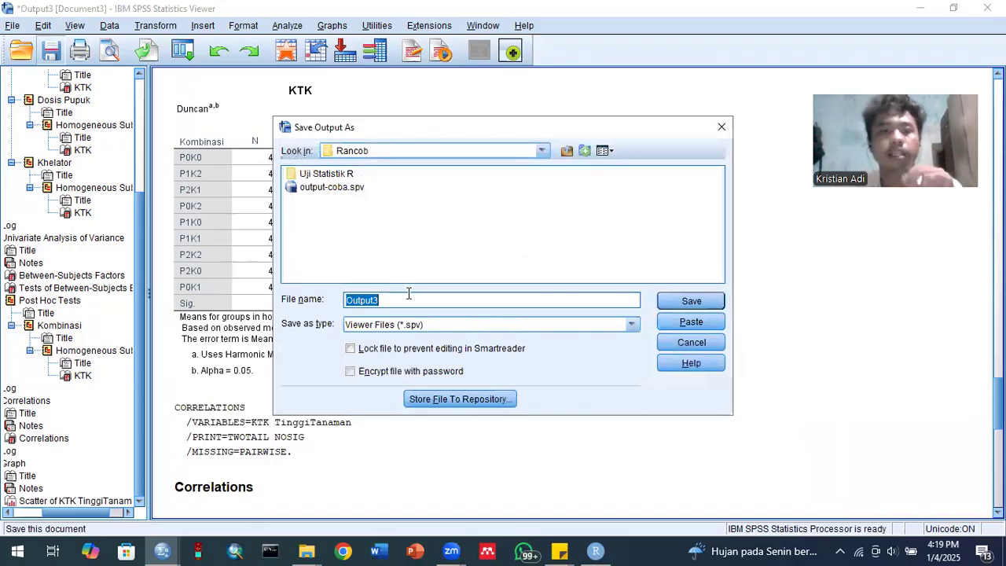
key(BackSpace)
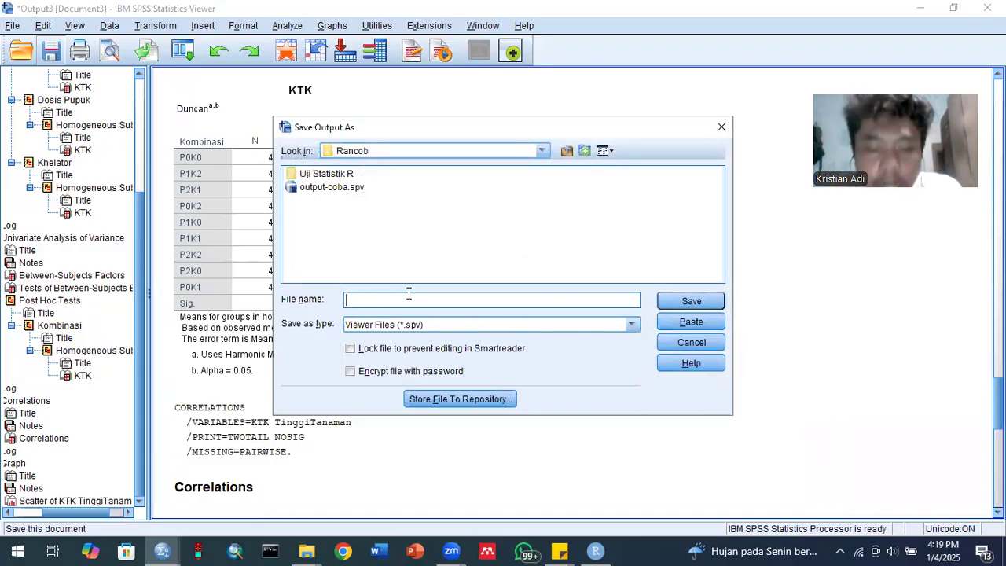
text(Output)
key(Caps_Lock)
text(D)
key(Caps_Lock)
text(ata Ra)
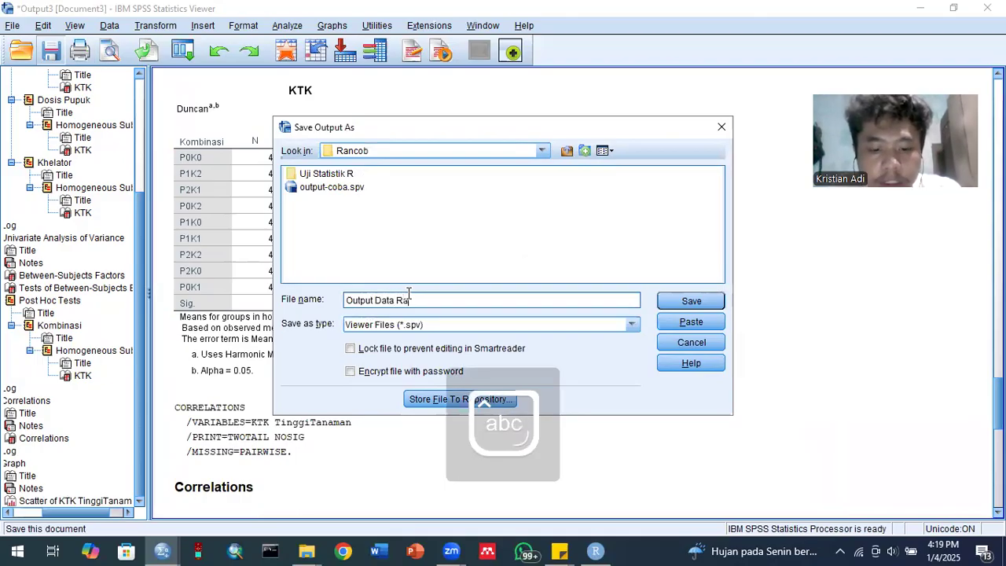
text(ncob_)
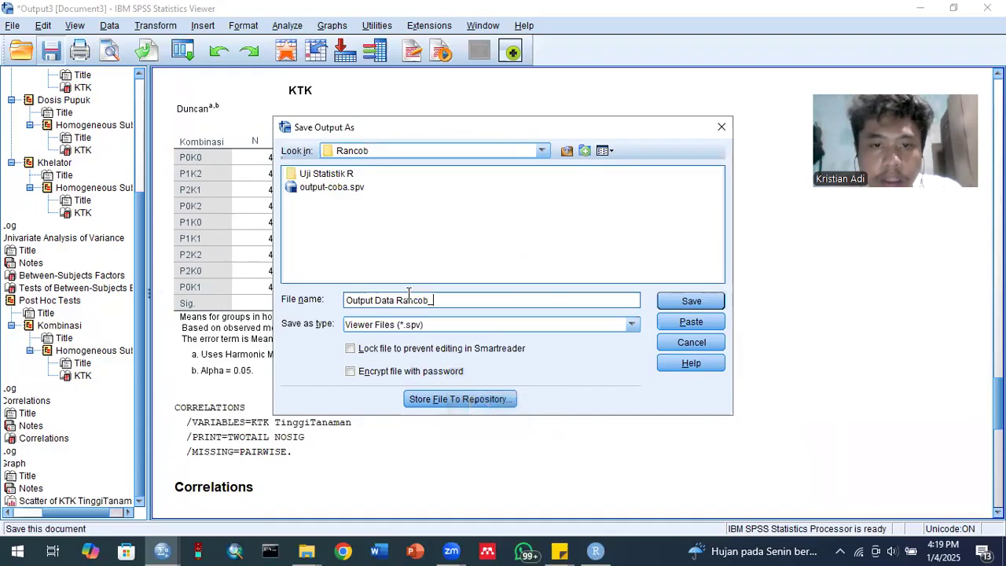
key(Caps_Lock)
text(T)
key(Caps_Lock)
text(er)
text(b)
key(BackSpace)
text(rbear)
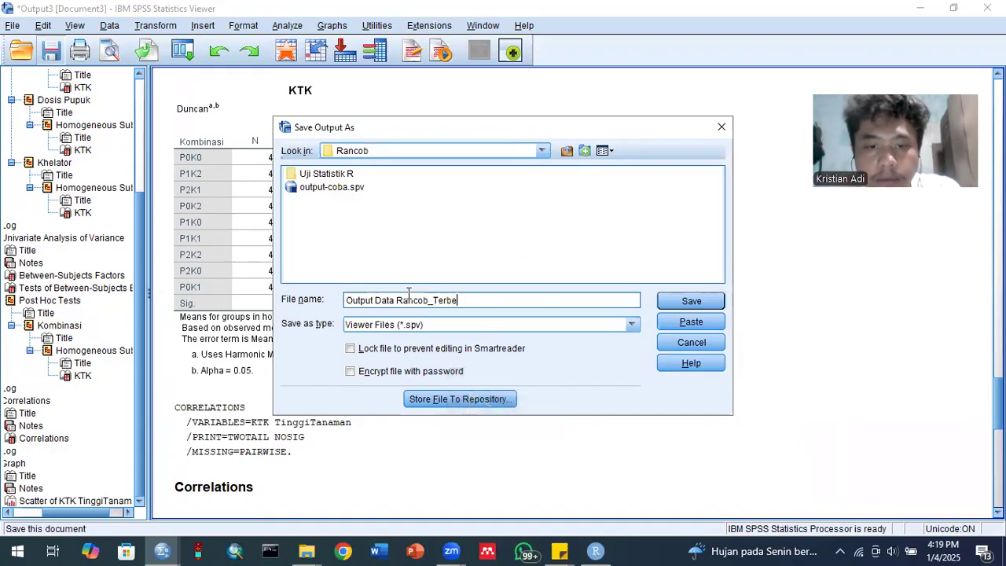
key(BackSpace)
key(BackSpace)
key(BackSpace)
text(aru)
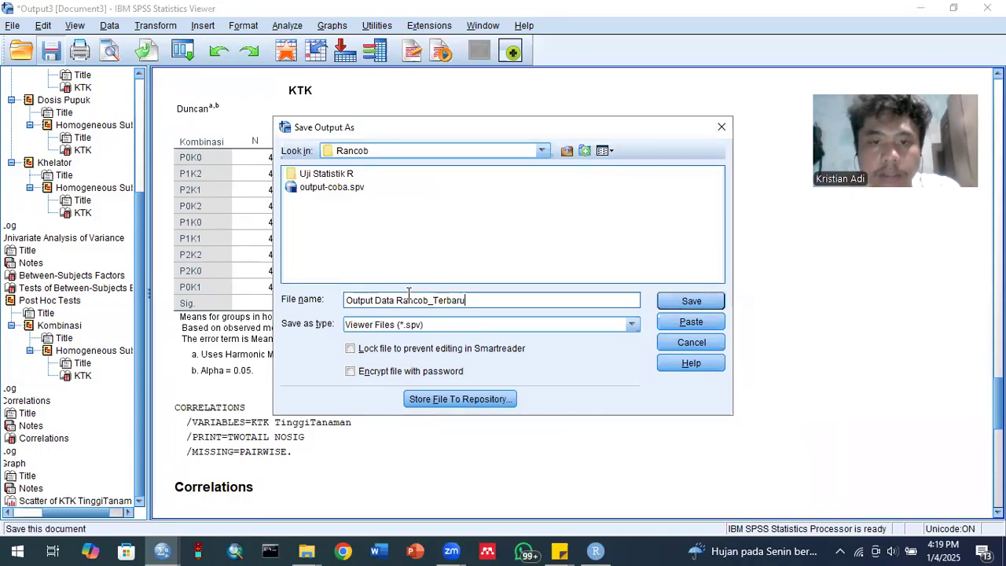
click(686, 306)
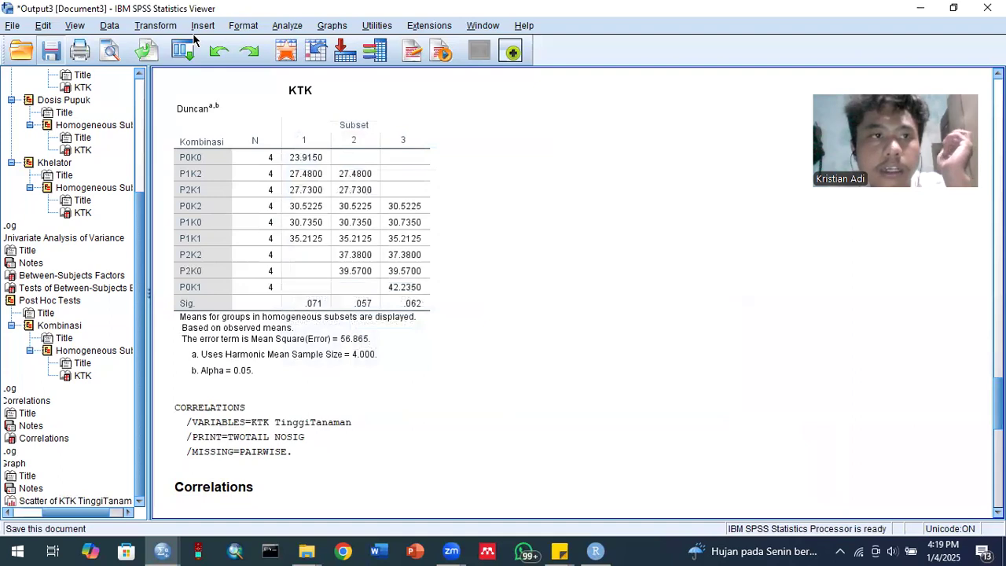
click(407, 183)
click(602, 226)
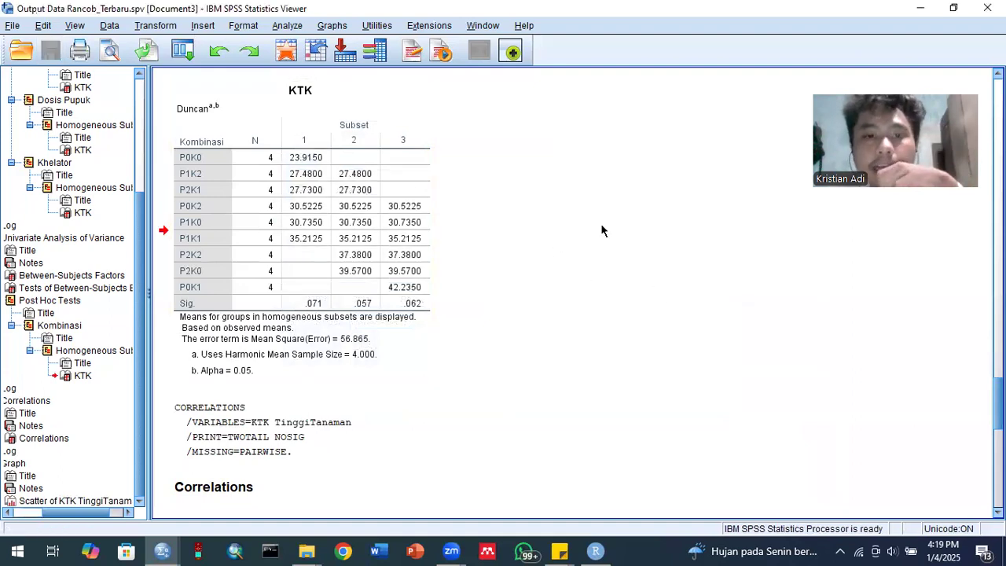
Save the Untitled4 dataset as Praktikum Rancob_Fix in SPSS Statistics format and close its Data Editor window
click(161, 550)
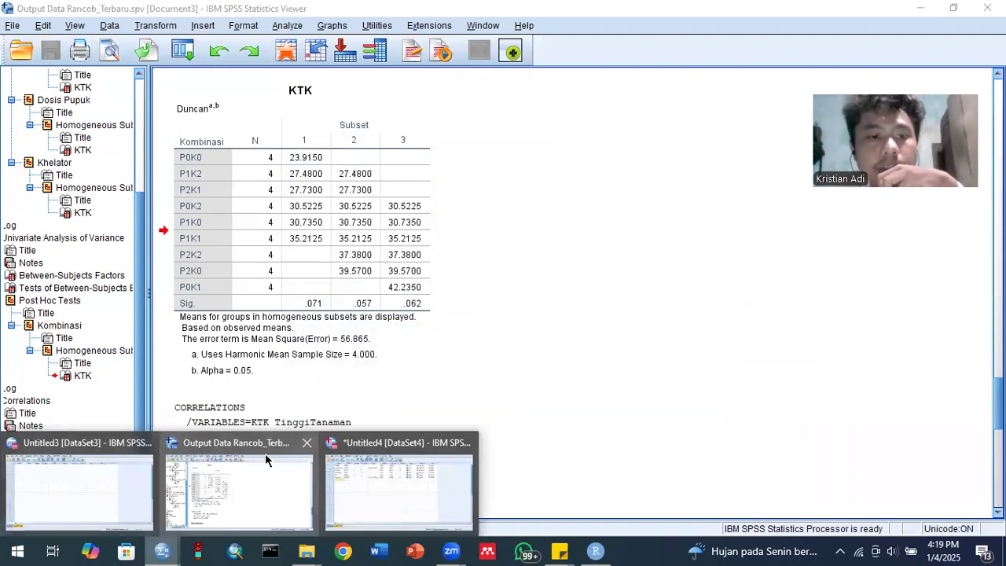
click(398, 484)
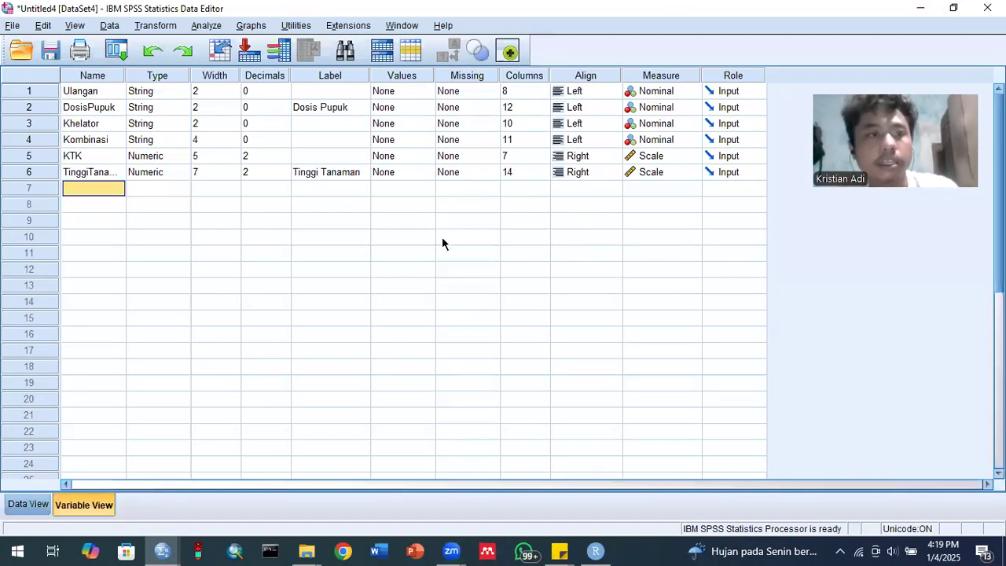
key(ctrl+s)
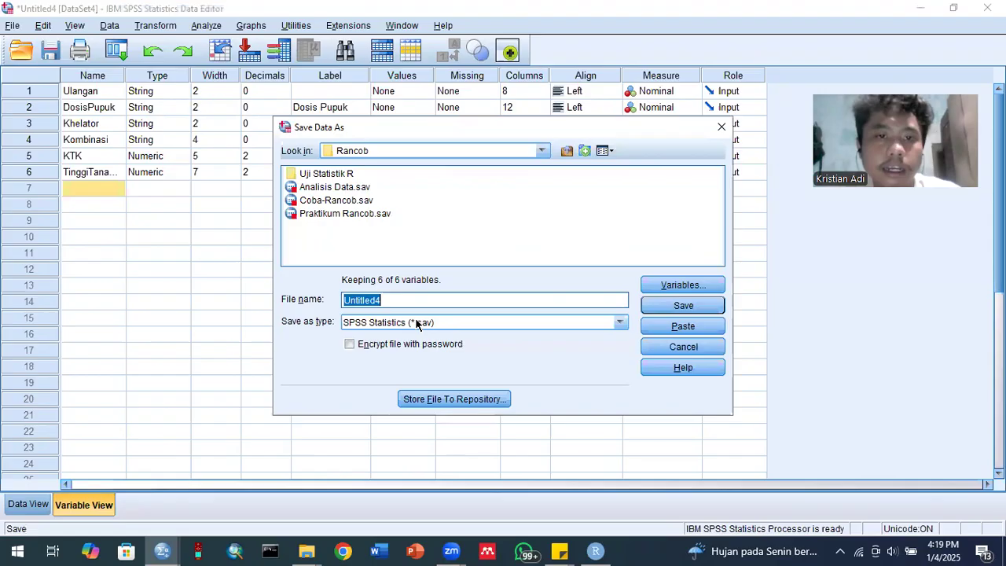
text(Praktikum Rancob_Fix)
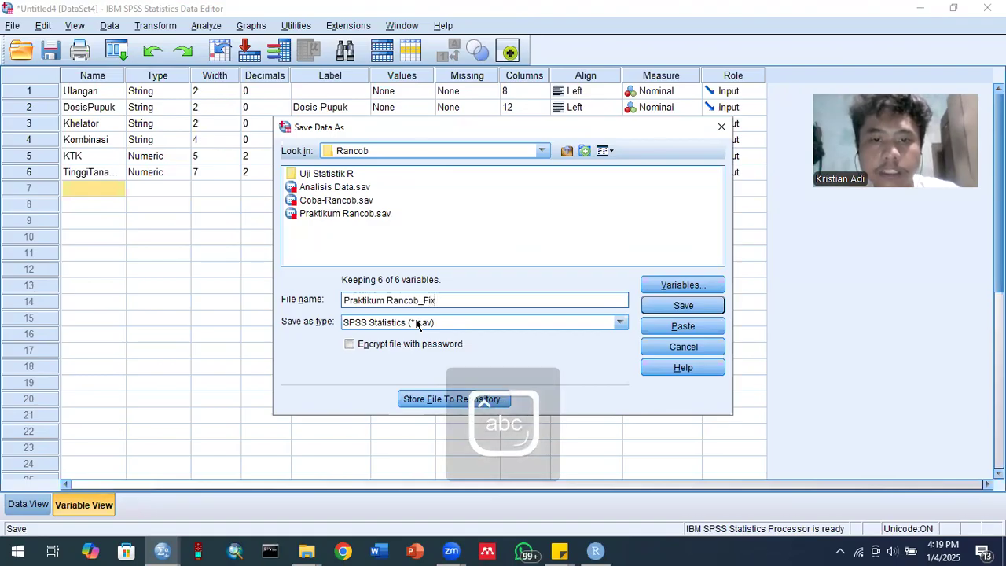
click(701, 307)
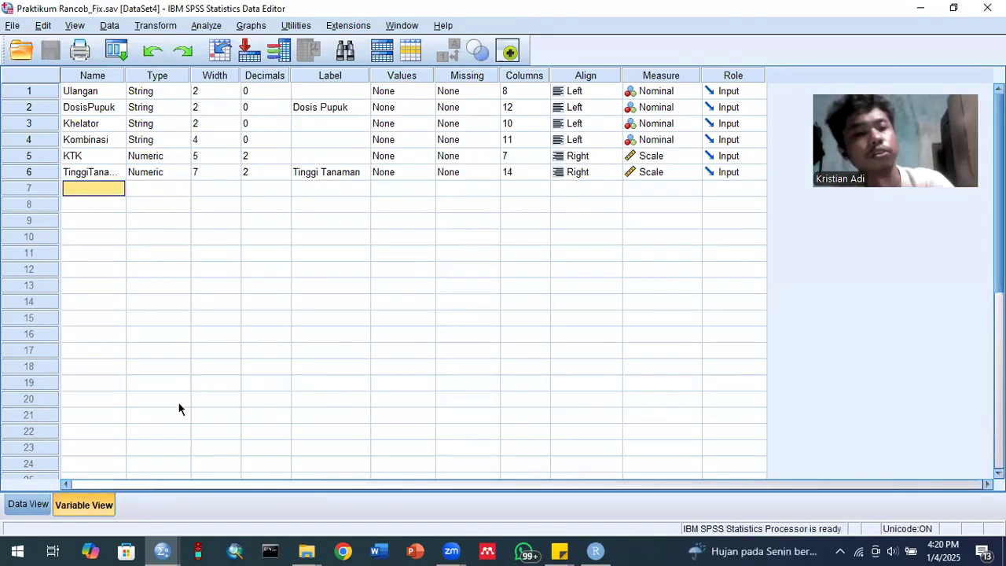
click(35, 506)
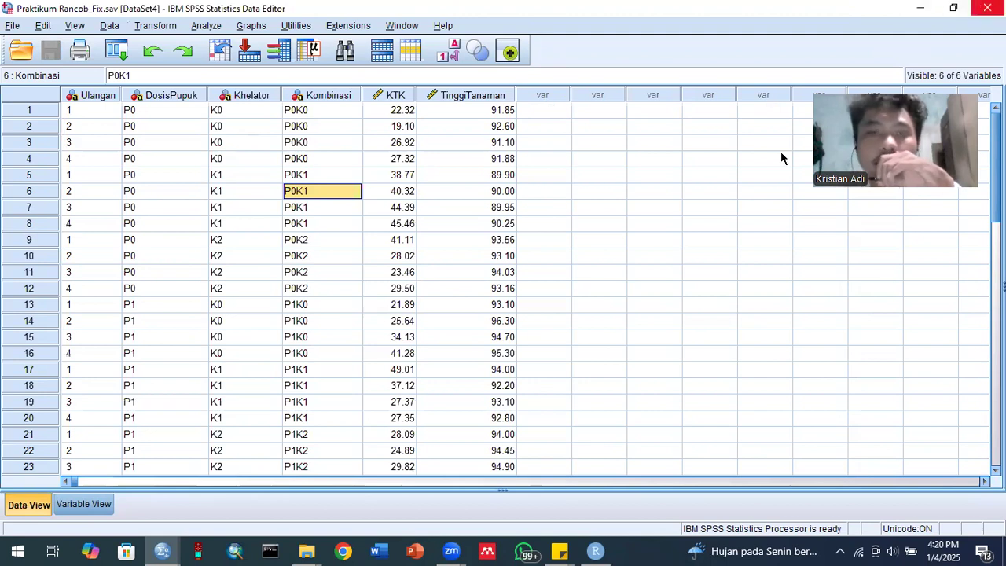
click(987, 8)
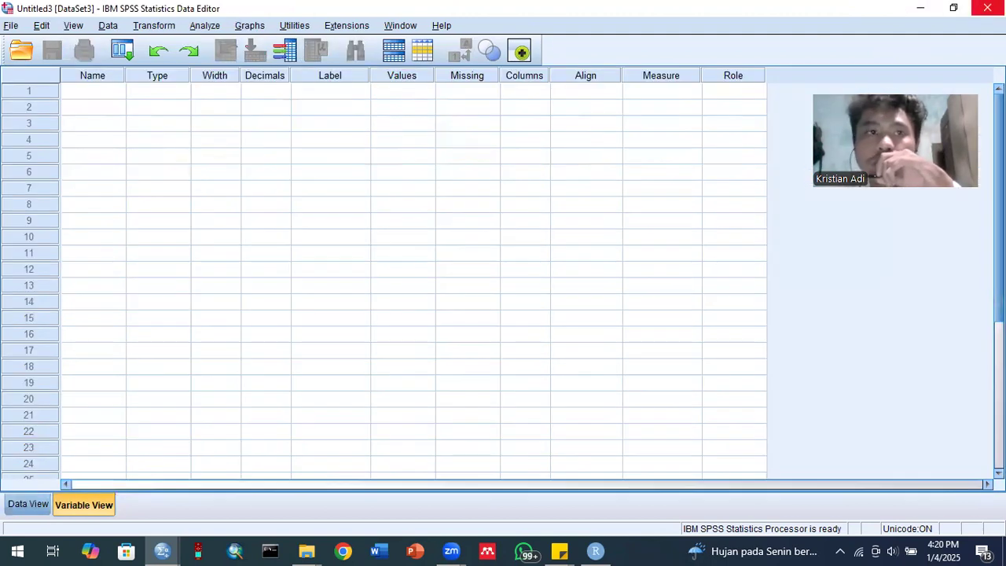
click(988, 8)
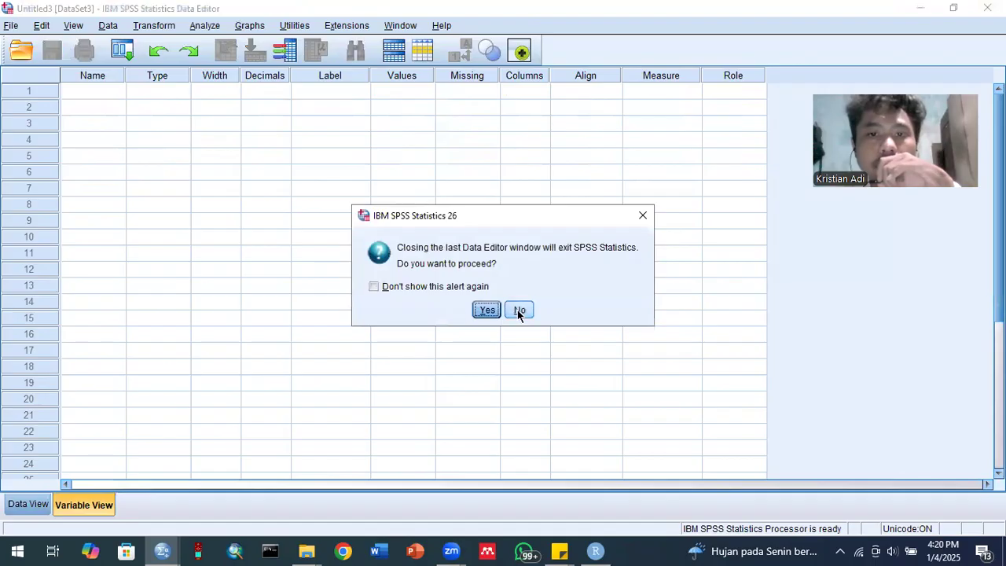
click(520, 312)
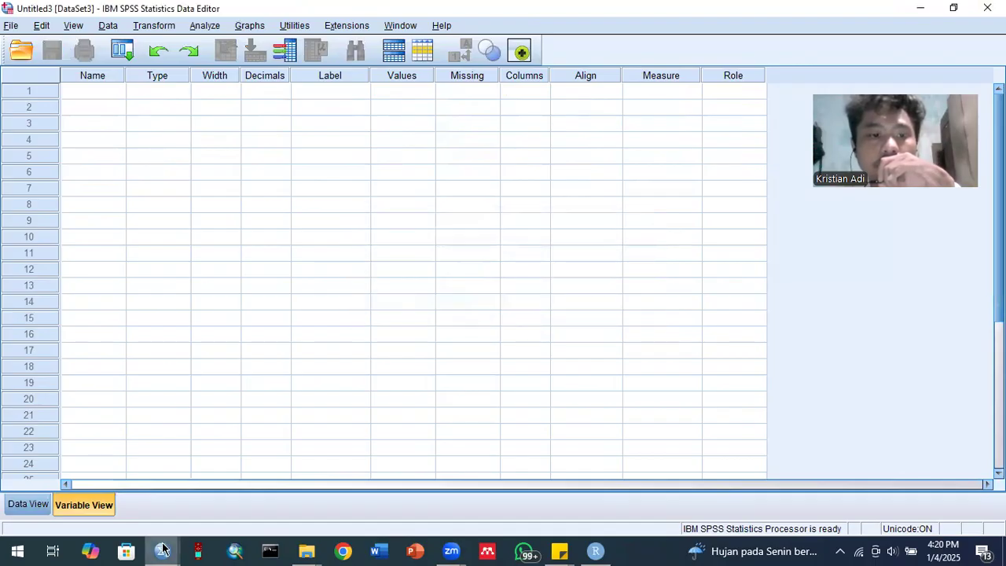
click(988, 8)
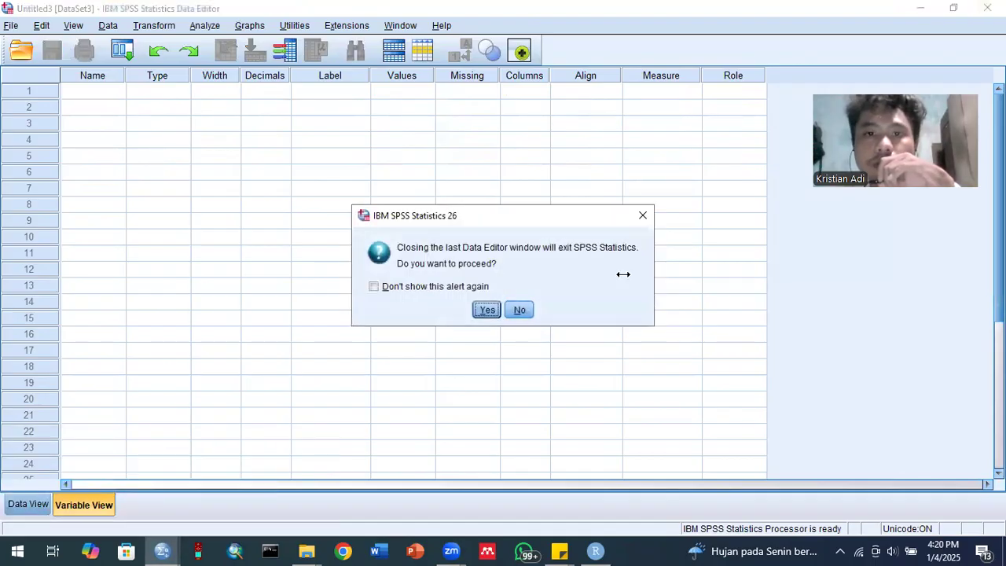
click(520, 310)
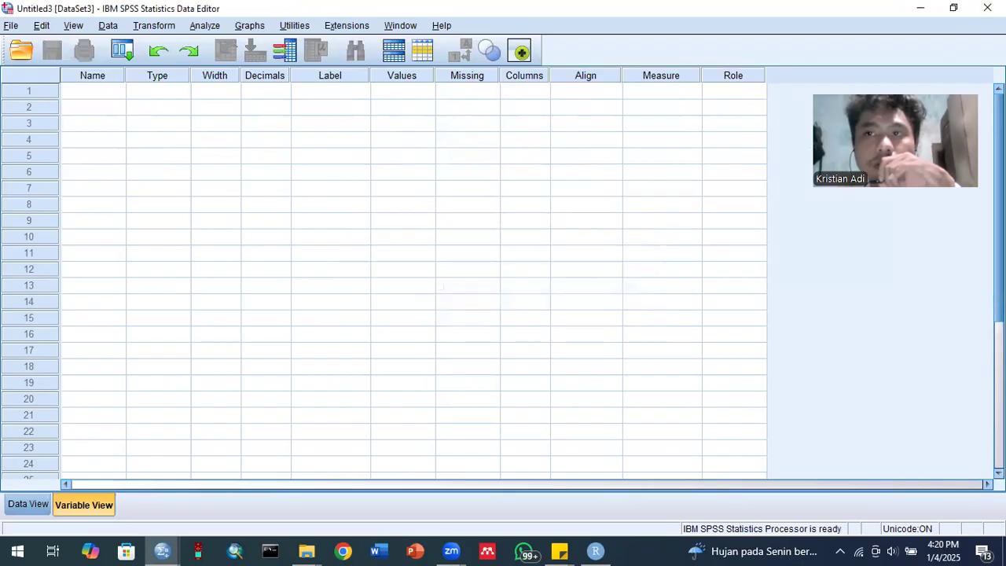
click(988, 8)
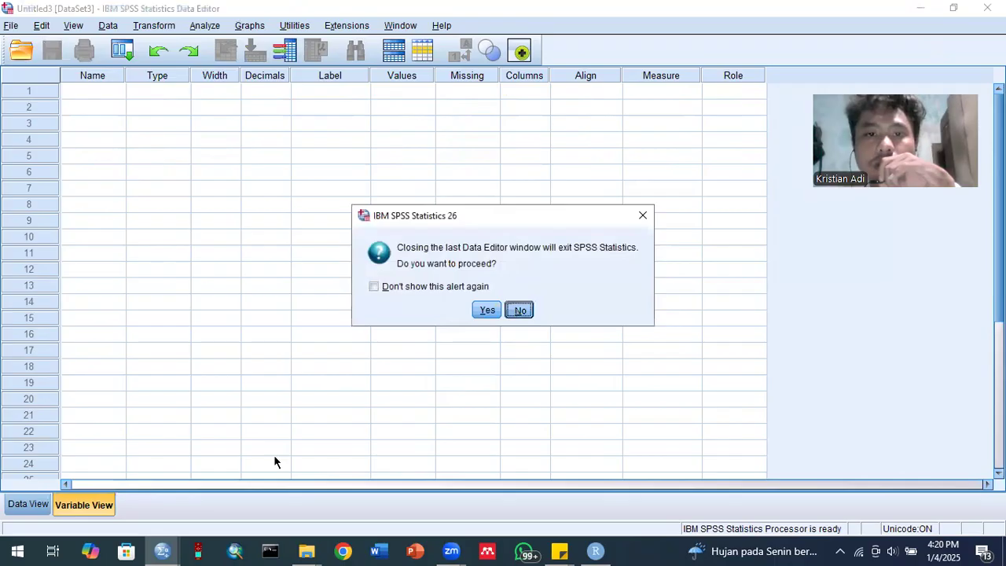
key(Escape)
Close the output viewer, saving its changes to Output Data Rancob_Terbaru.spv, and exit SPSS Statistics
mouse_move(162, 550)
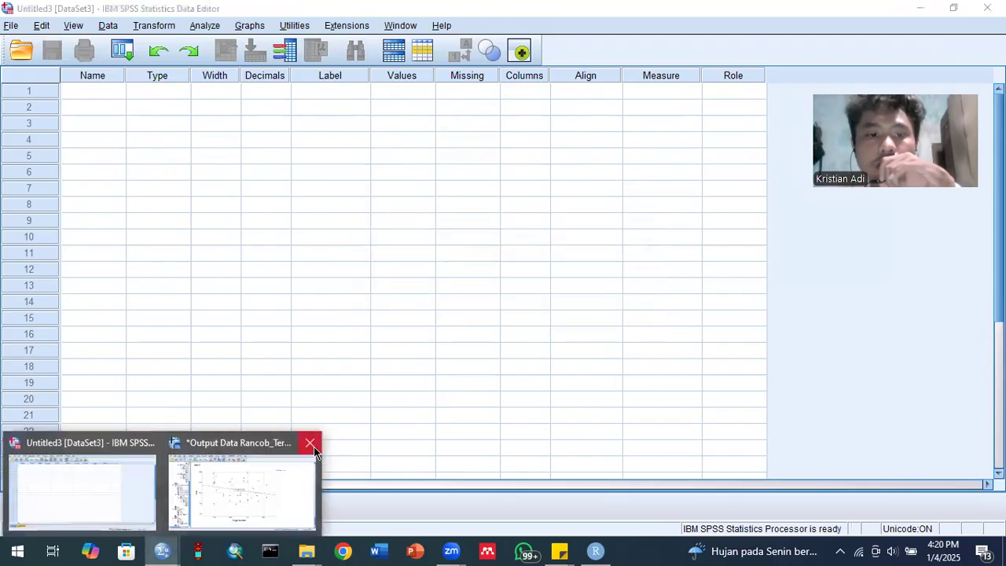
click(310, 444)
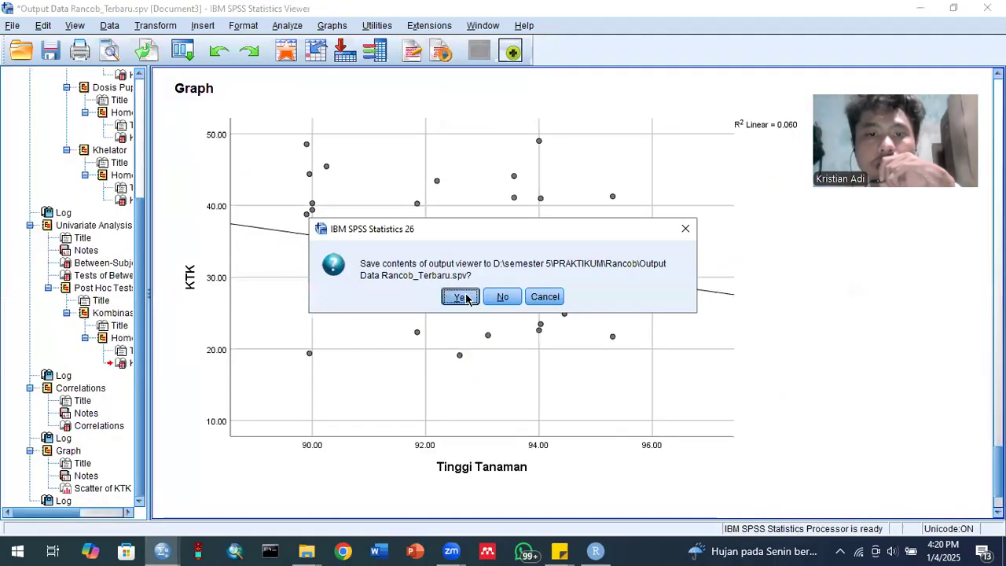
click(461, 297)
click(988, 8)
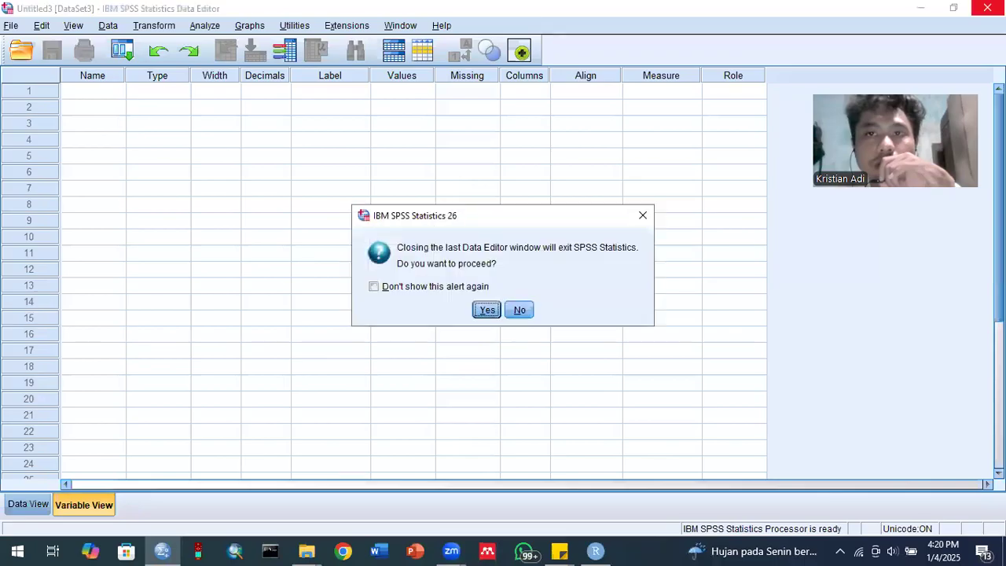
click(489, 311)
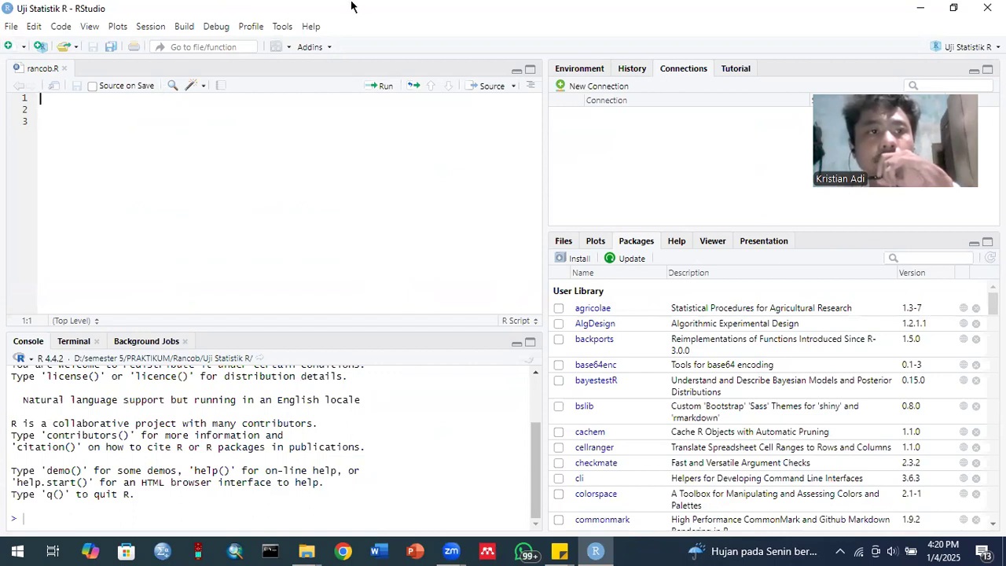
In RStudio, examine the dataset import options for the environment and look through the installed packages in the User Library
click(579, 68)
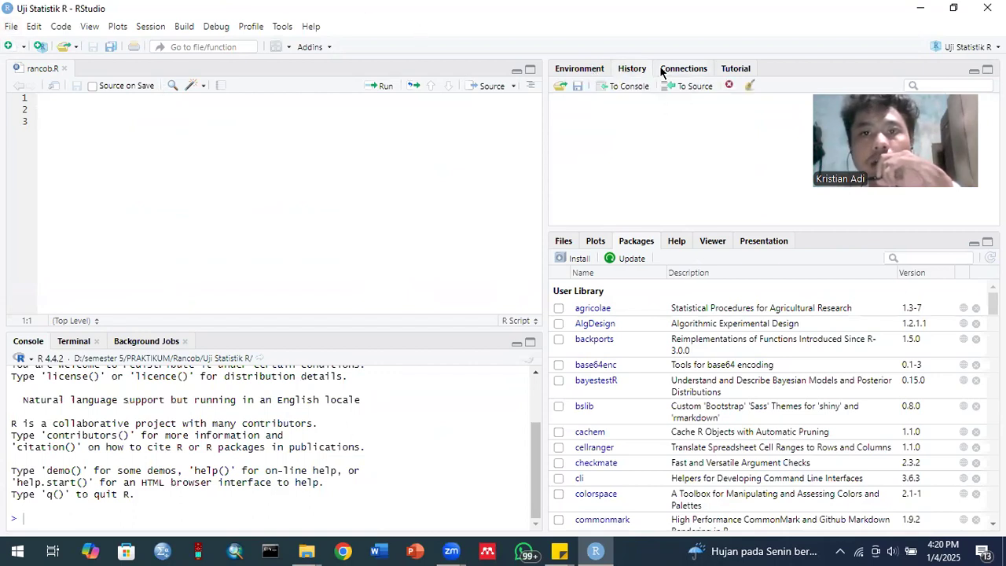
click(637, 86)
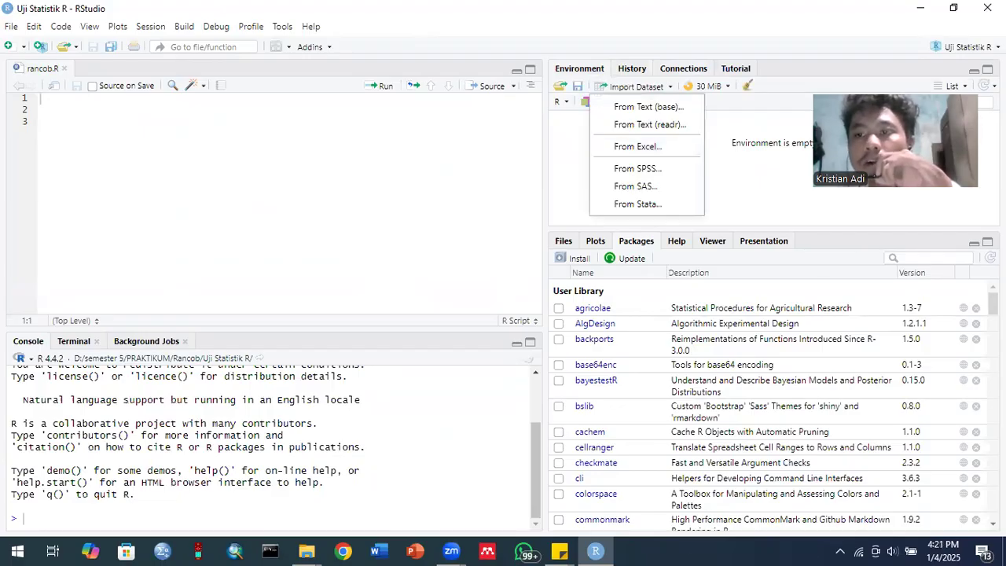
click(994, 304)
drag(993, 305, 993, 331)
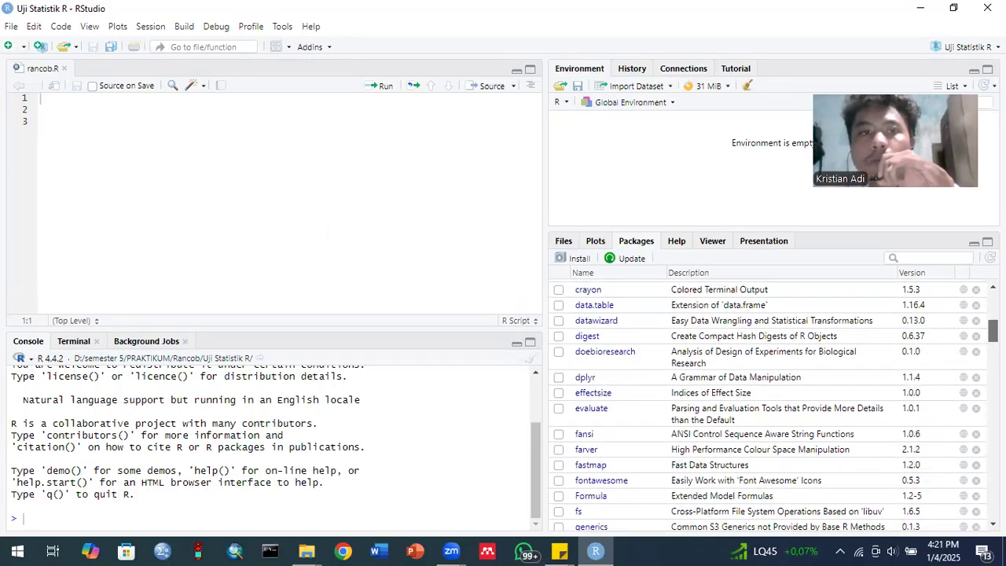
Examine the Install Packages options for repository, package names and target library, and close the dialog without installing anything
click(281, 27)
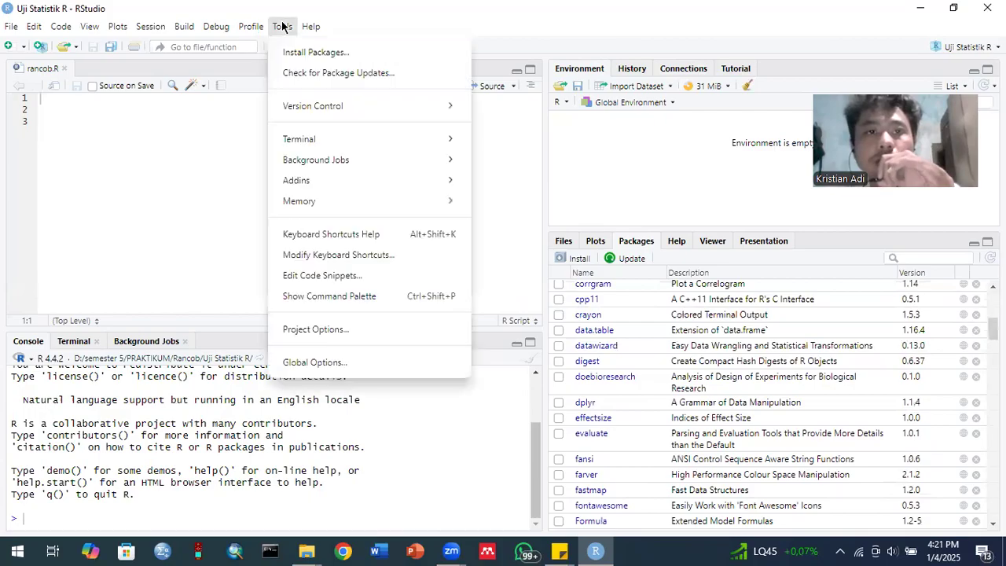
click(308, 60)
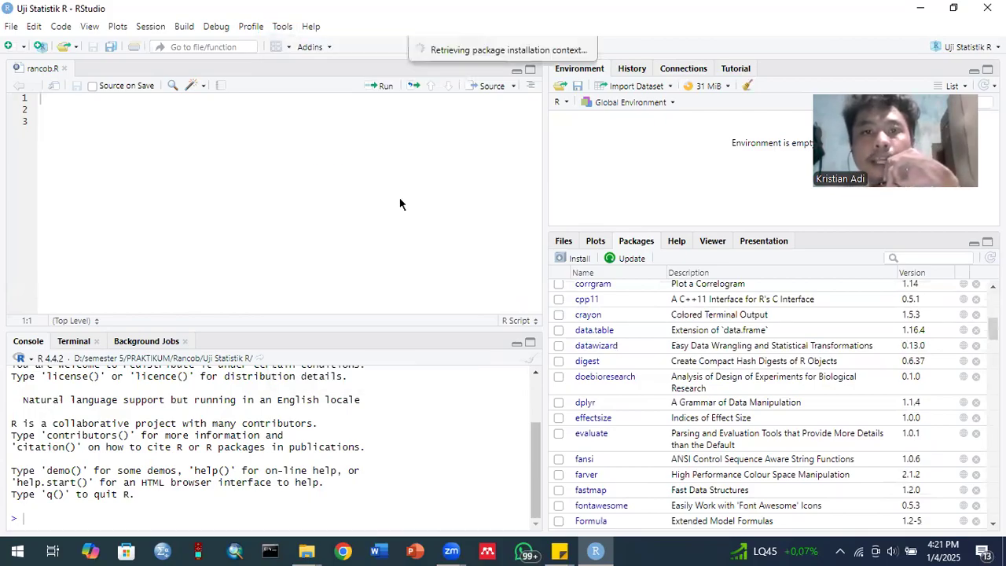
drag(437, 192, 435, 168)
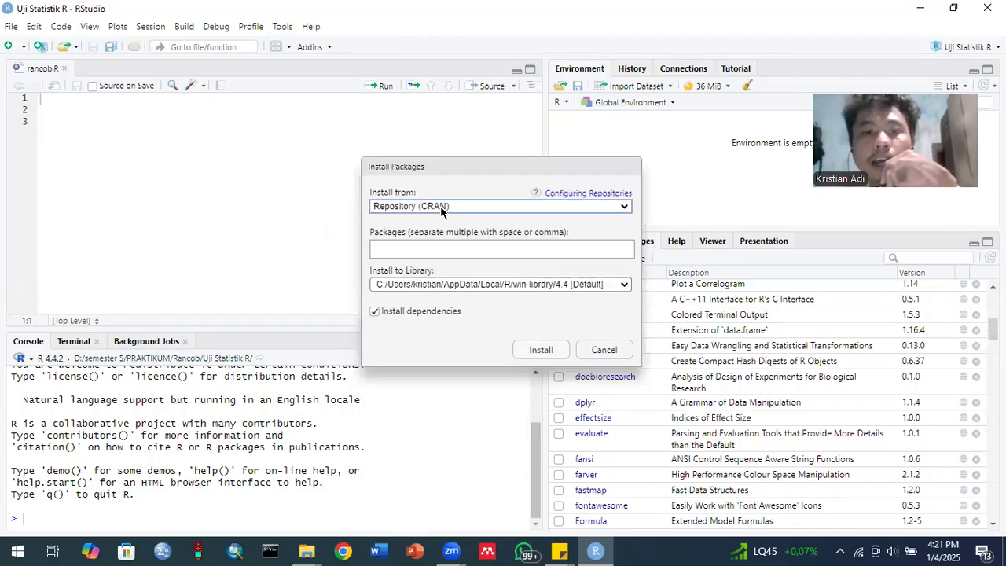
click(431, 228)
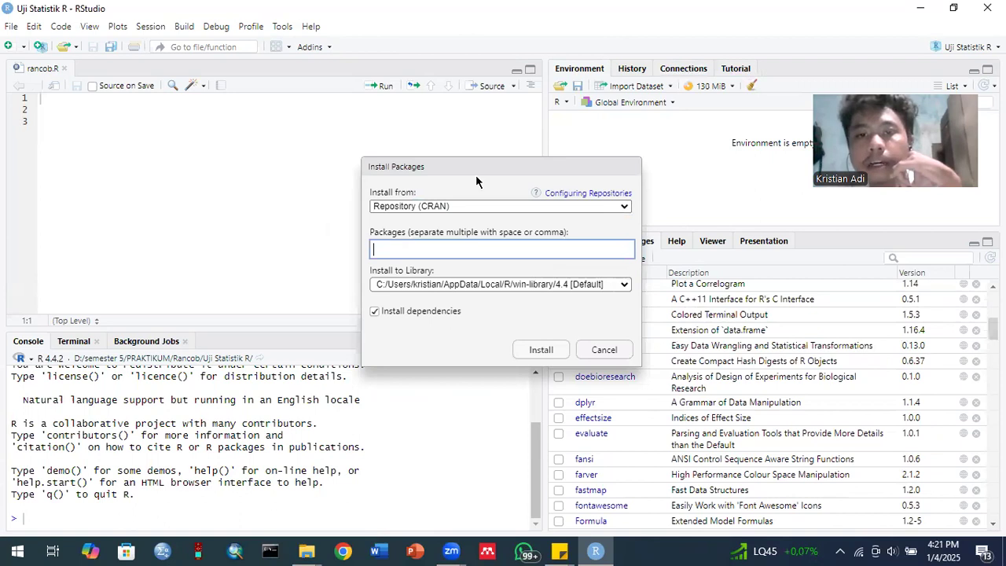
drag(473, 167, 460, 131)
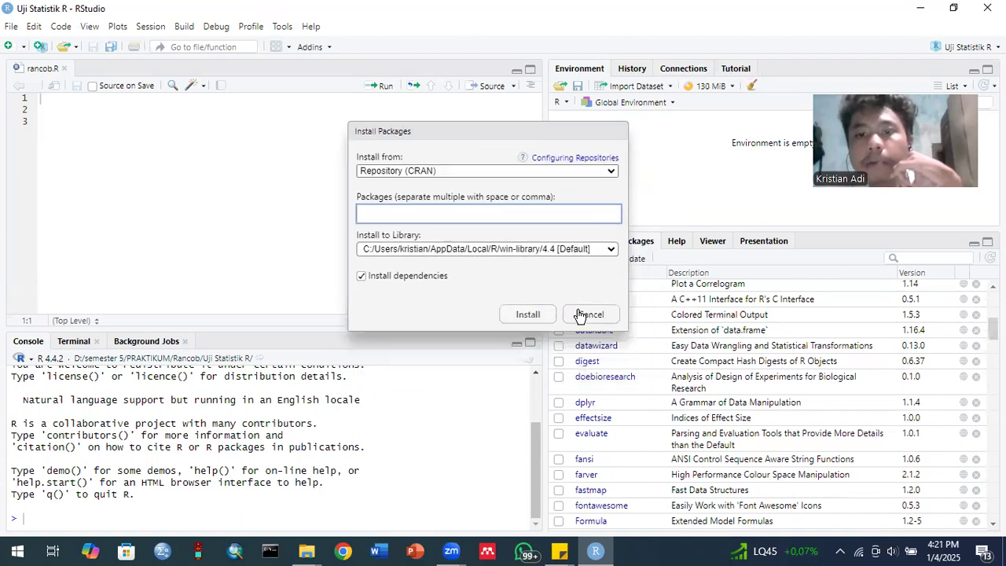
click(588, 315)
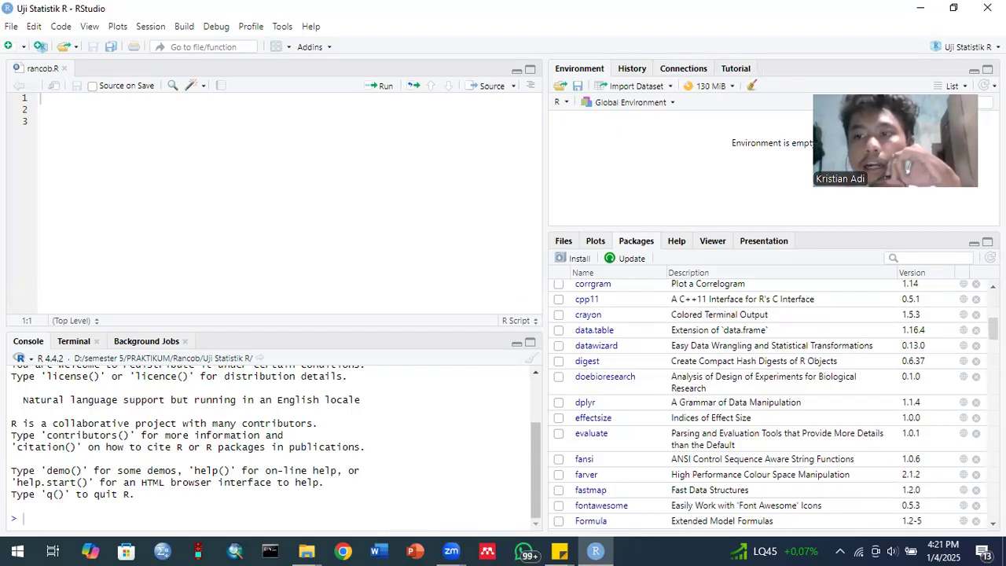
Search the installed packages for "read"
scroll(774, 405, up, 1)
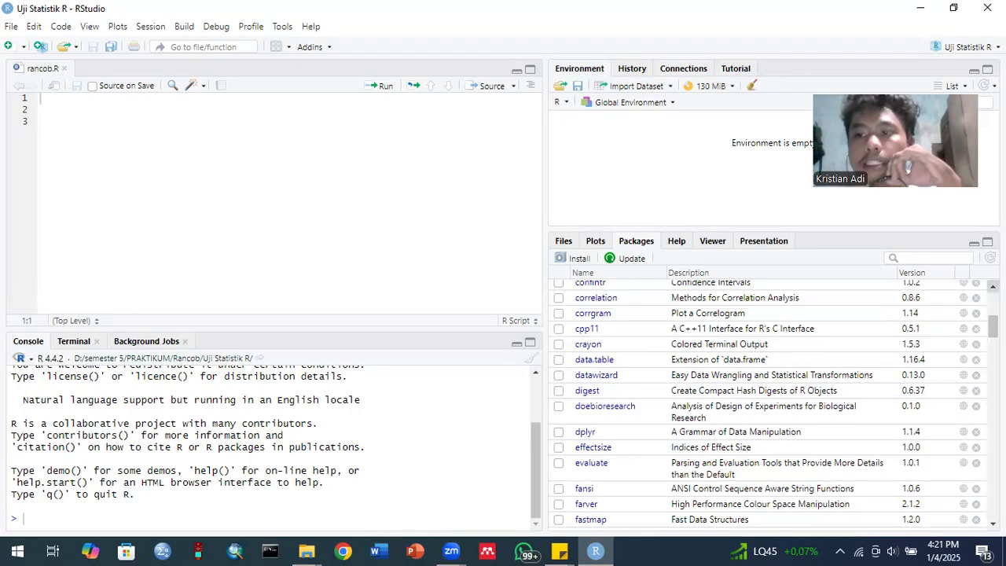
scroll(774, 405, up, 4)
click(910, 257)
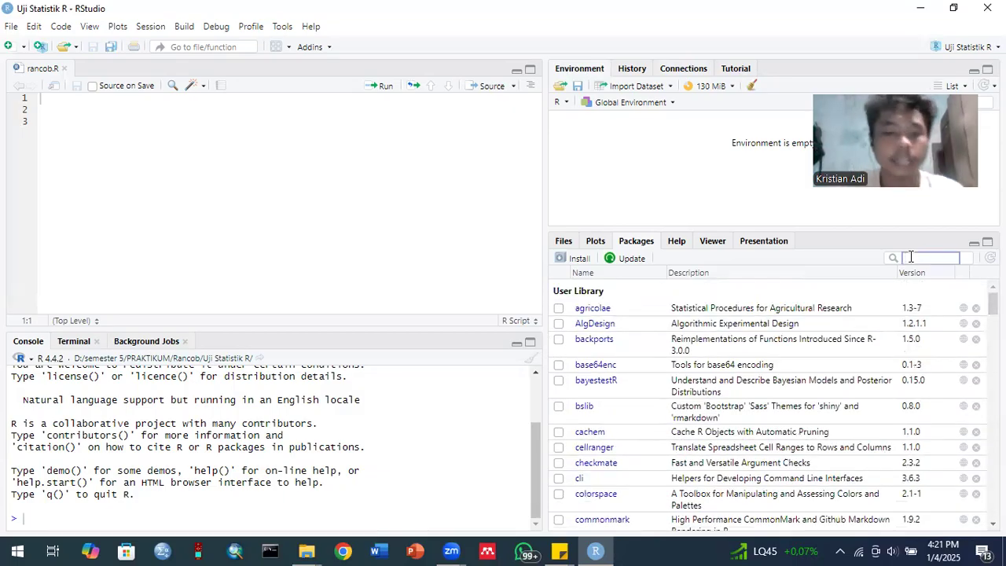
text(re)
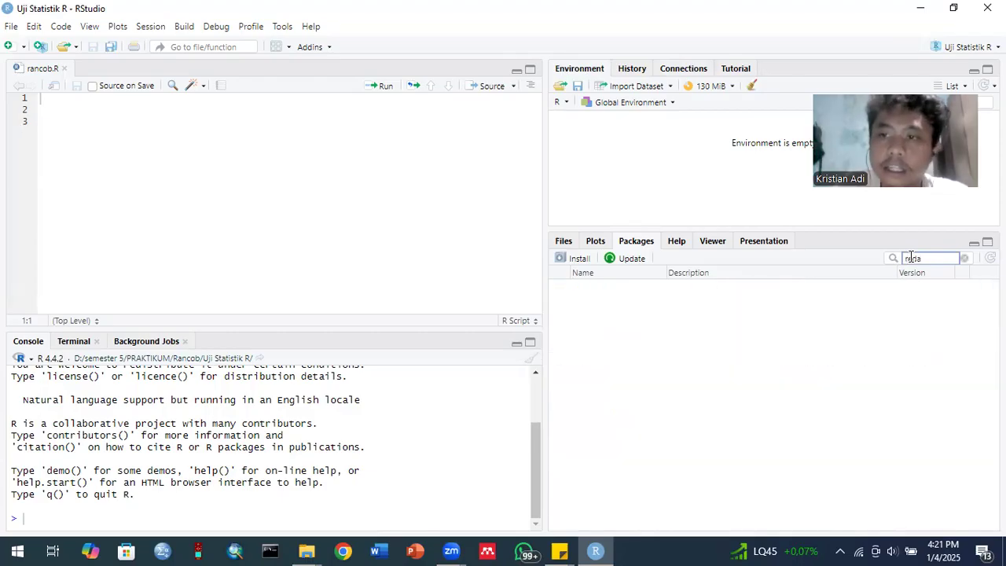
text(ad)
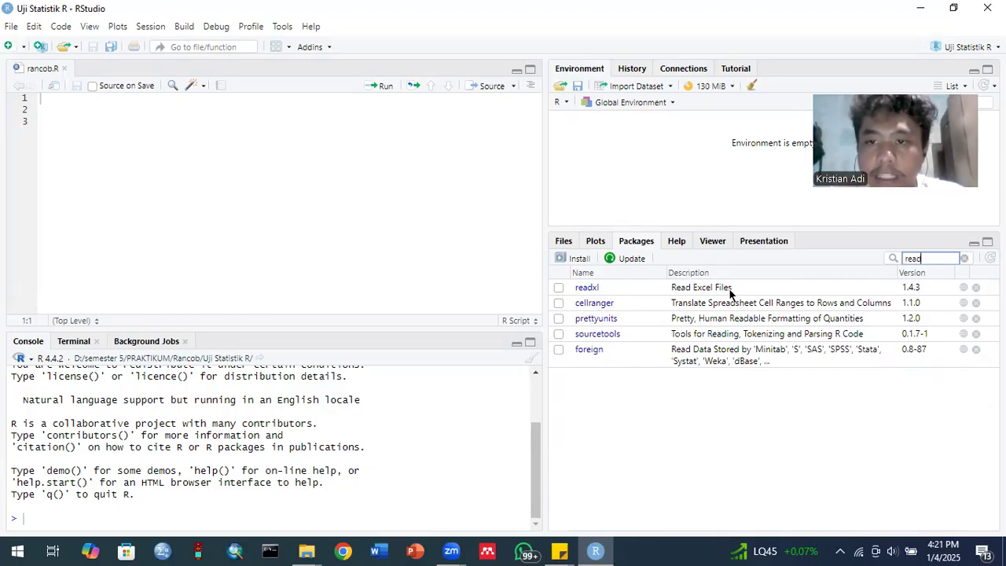
Search the installed packages for "doe" instead and clear the search again
click(965, 259)
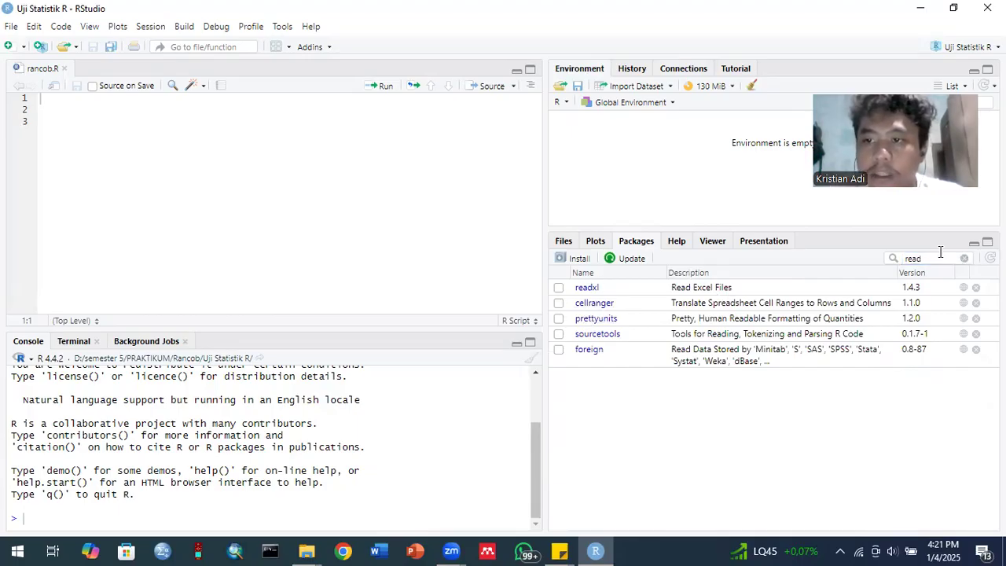
text(doe)
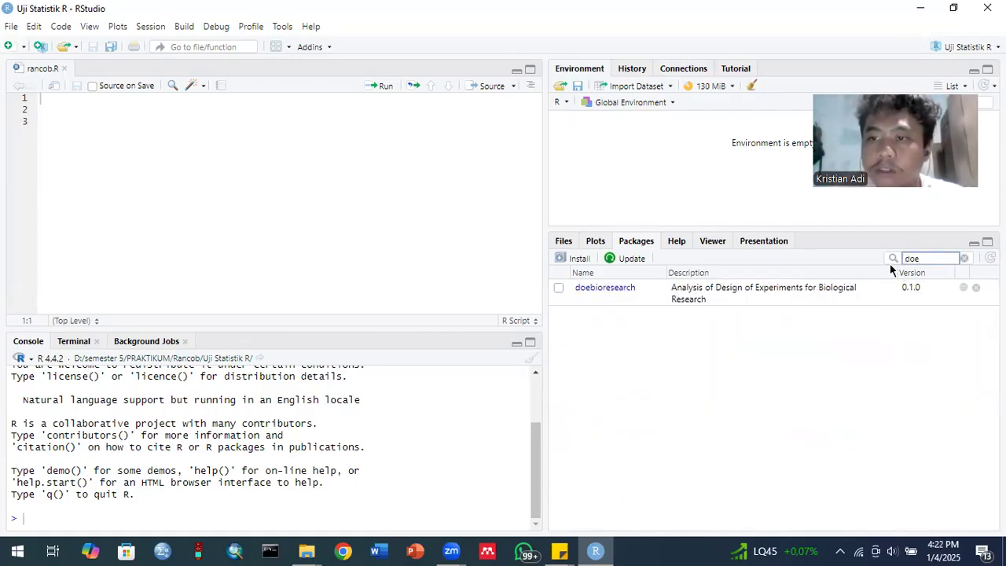
key(BackSpace)
key(BackSpace)
key(BackSpace)
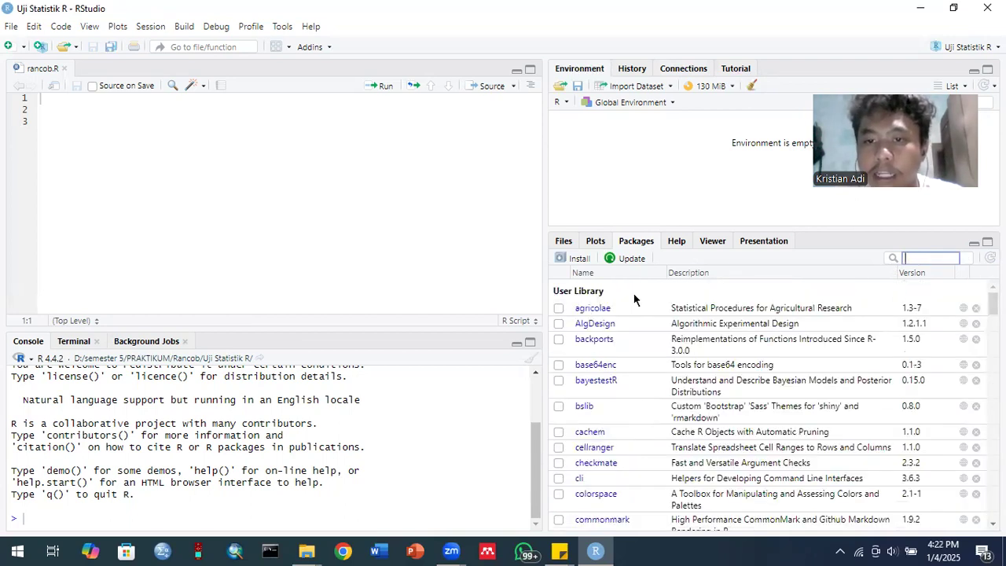
Search the installed packages for "gg" and reset the list to show all packages
text(g)
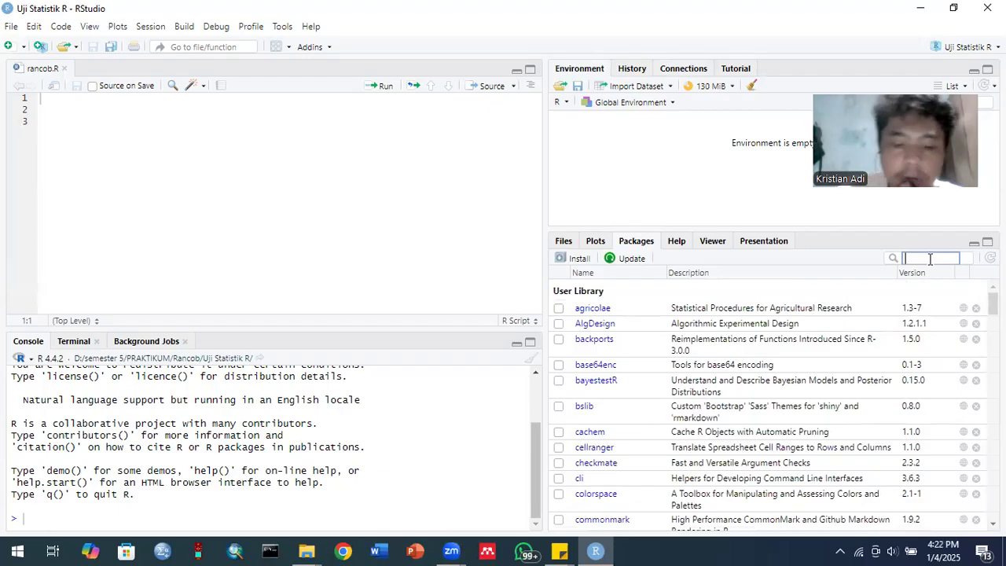
text(g)
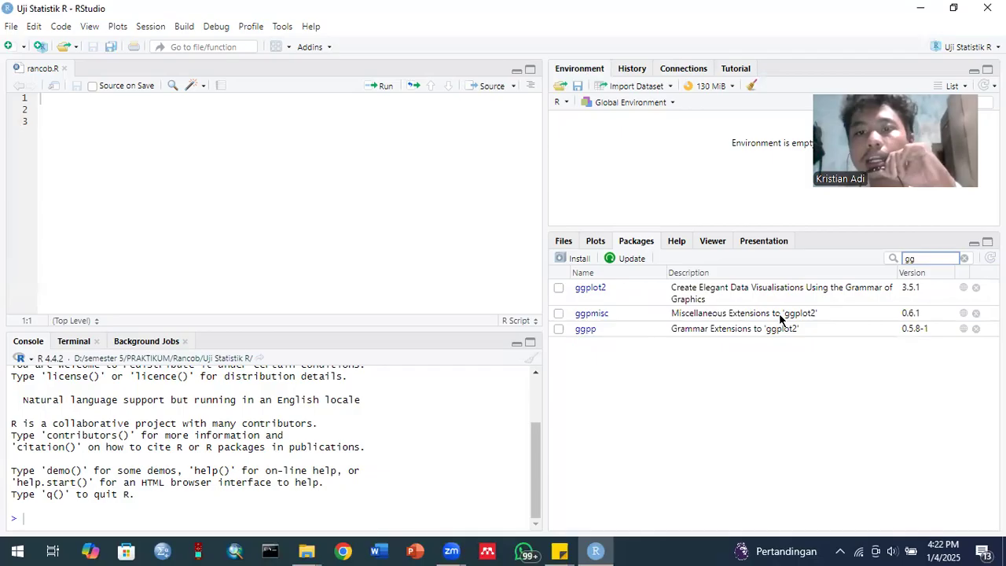
click(912, 259)
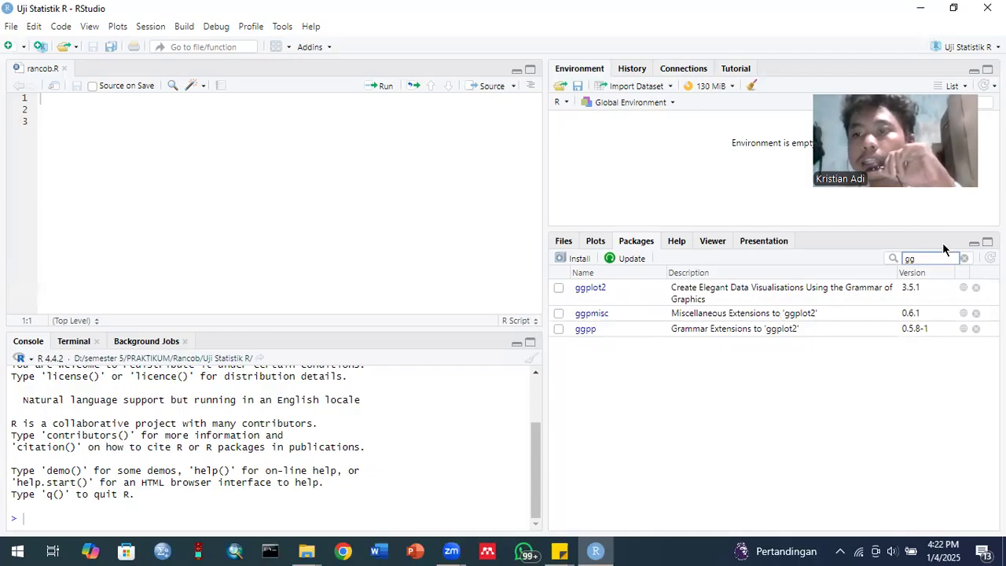
click(965, 259)
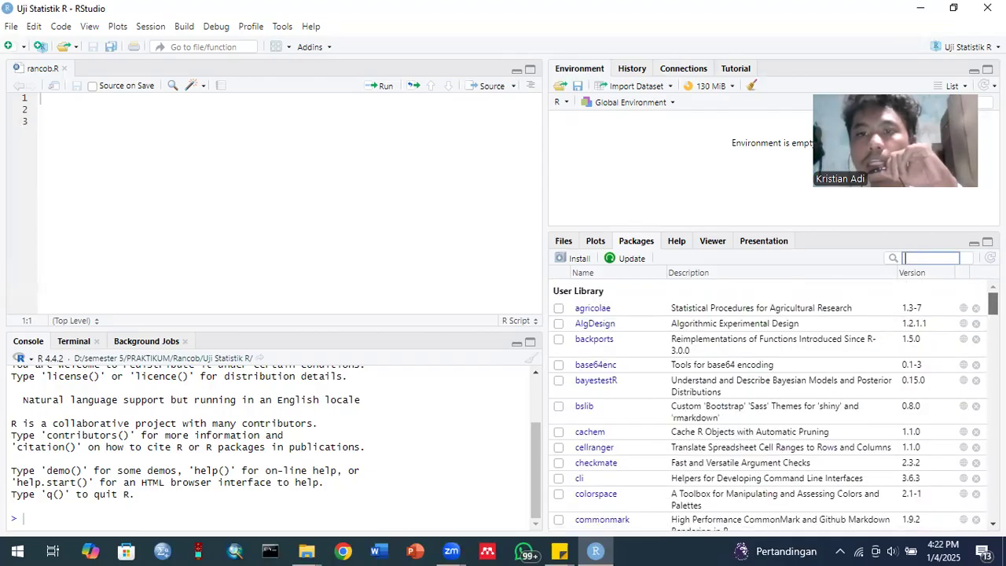
Start an Excel data import and load rancob fix.xlsx from the Rancob folder as its source file
click(629, 86)
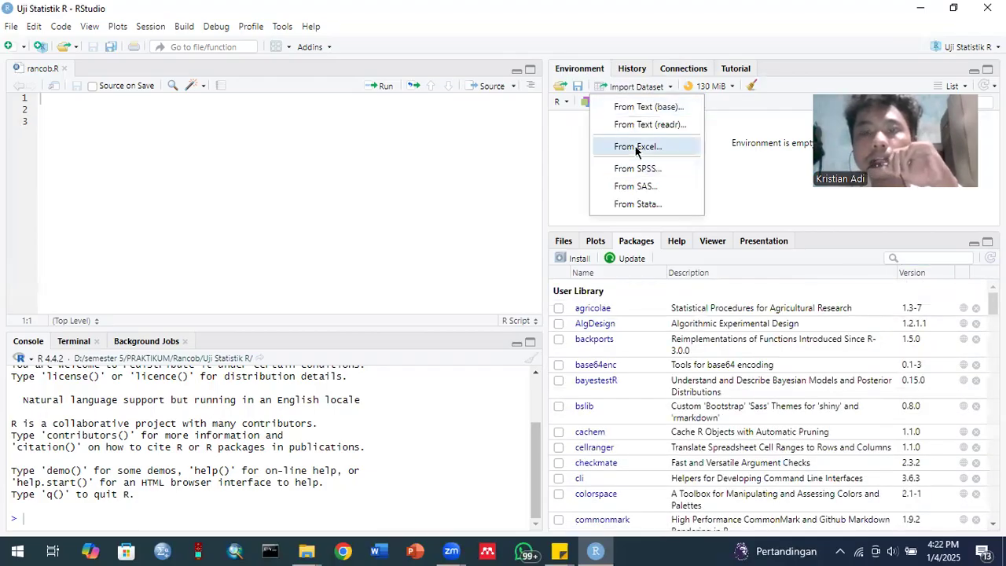
click(635, 146)
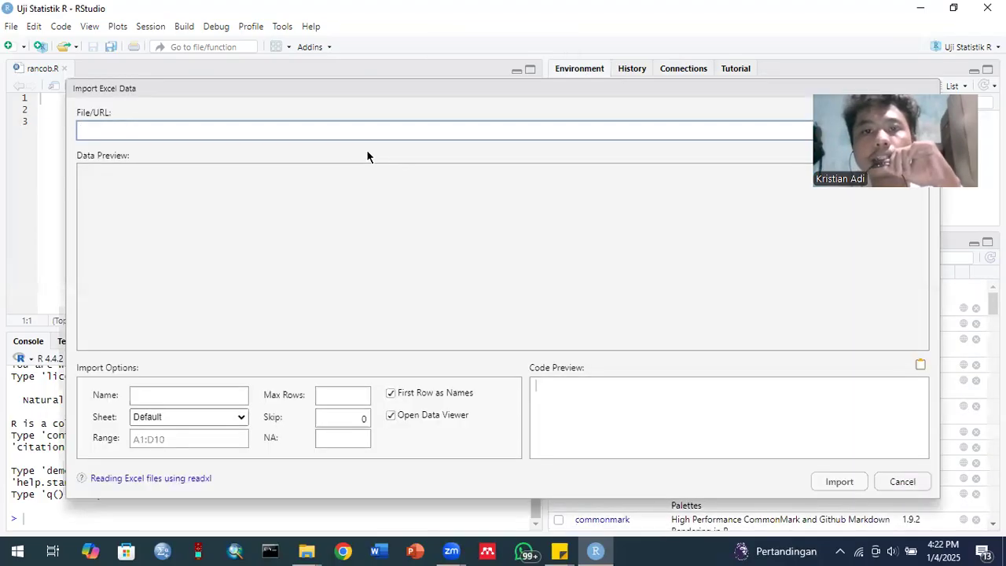
drag(284, 82, 244, 57)
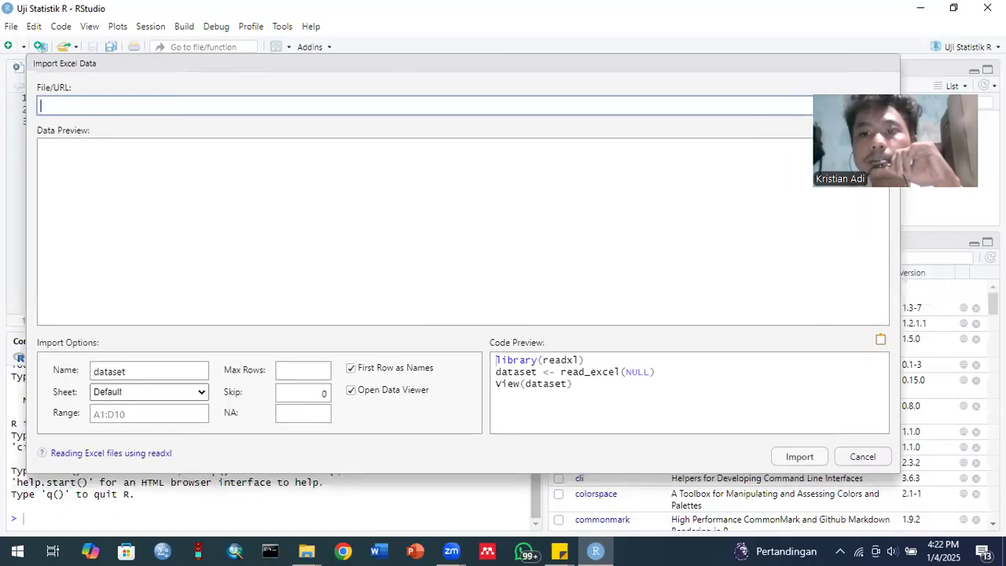
click(861, 108)
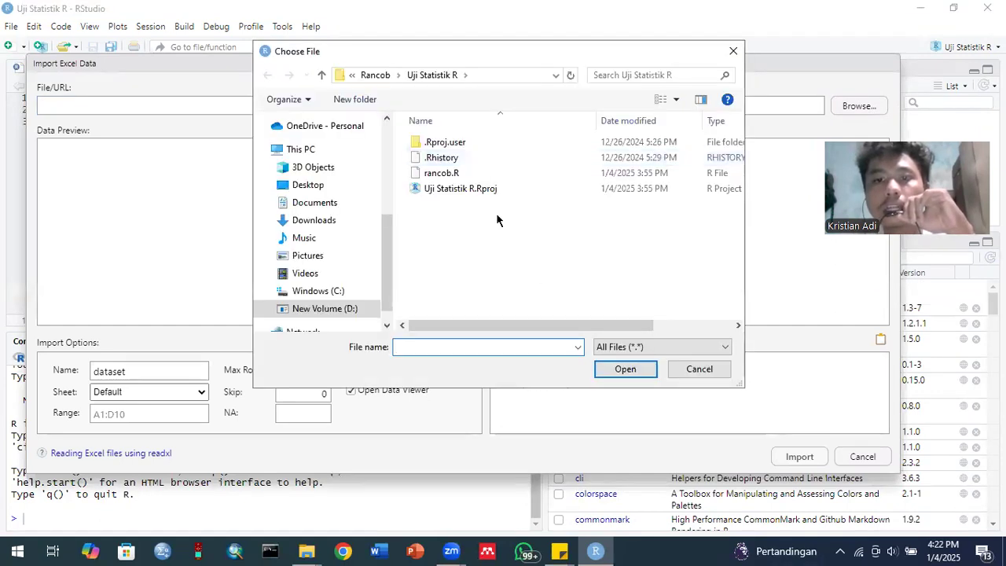
click(381, 76)
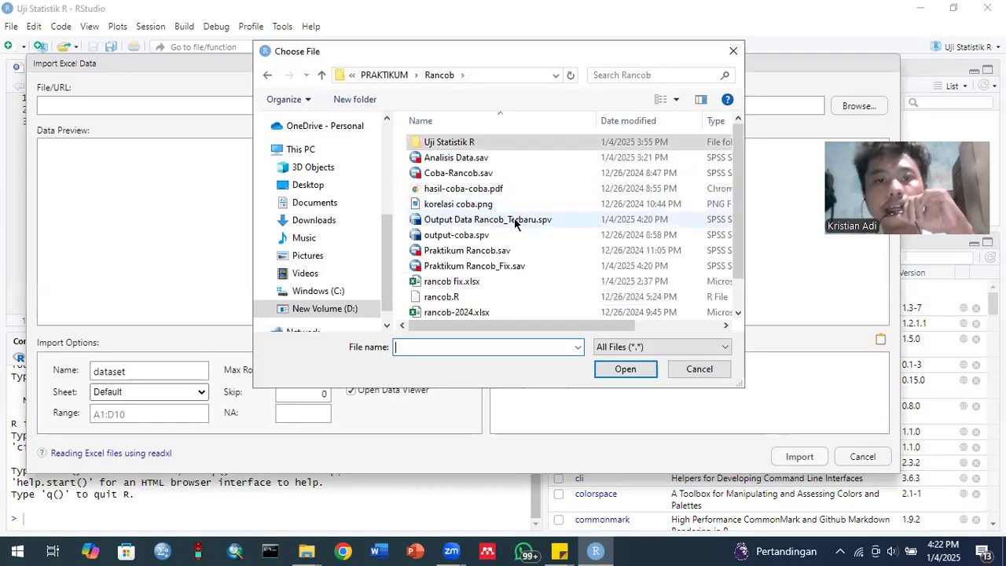
scroll(737, 233, down, 1)
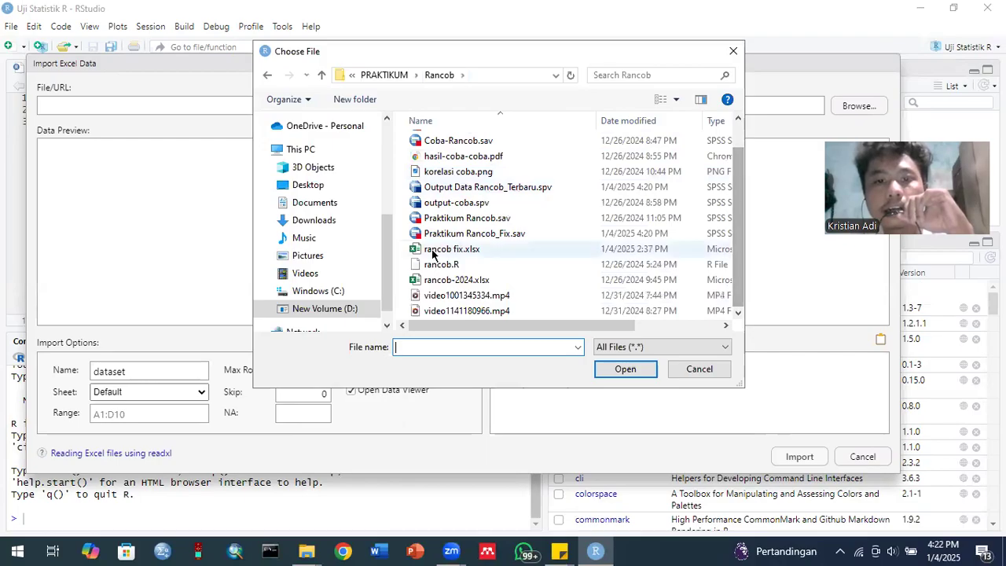
click(432, 253)
key(Return)
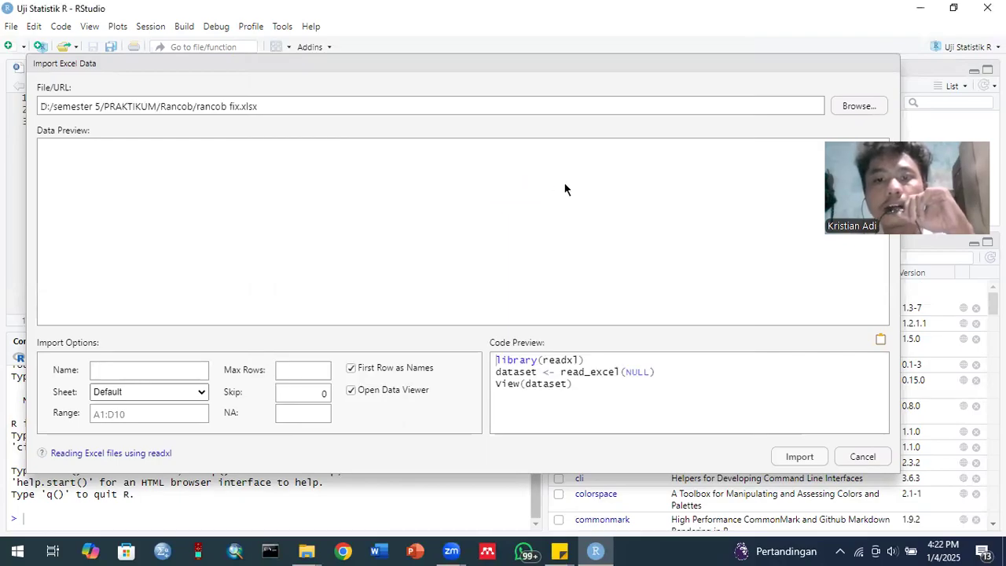
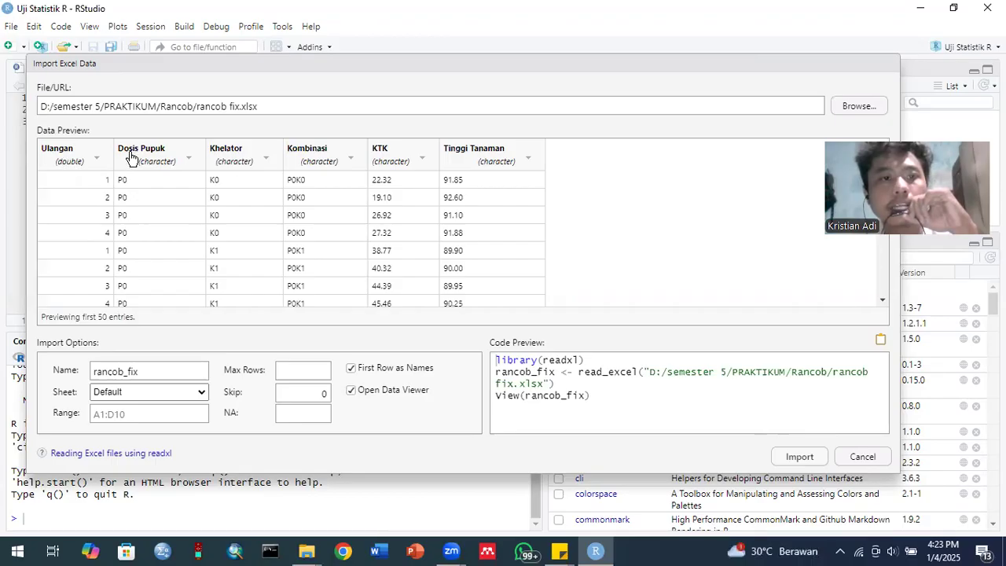
Set the import type of the Ulangan column to character and of the KTK and Tinggi Tanaman columns to numeric
click(69, 162)
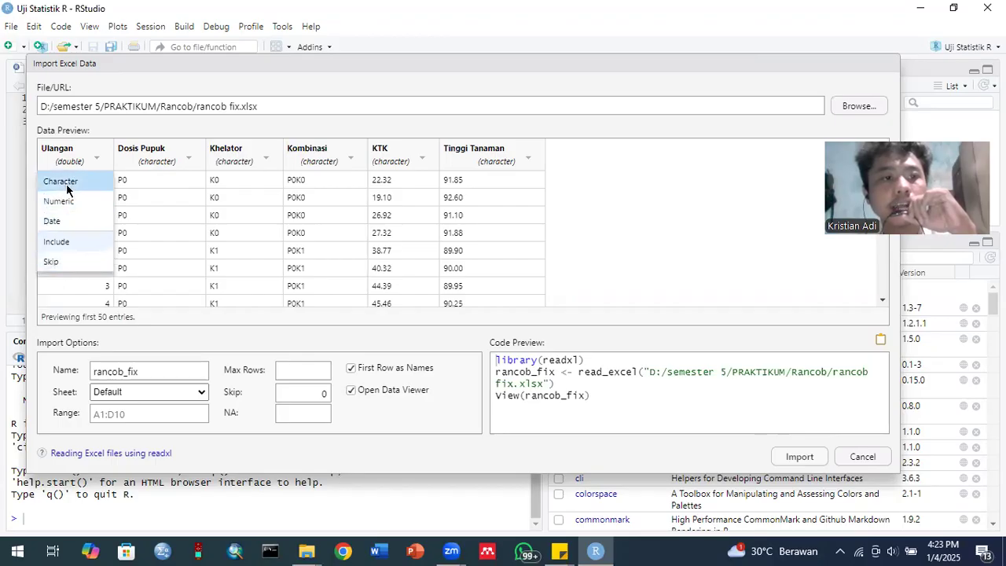
click(66, 183)
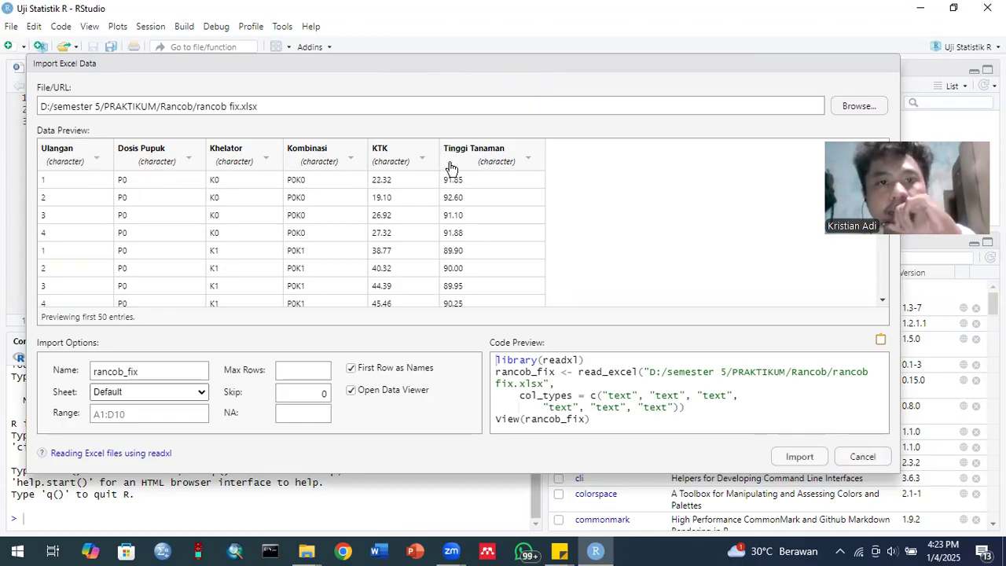
click(419, 160)
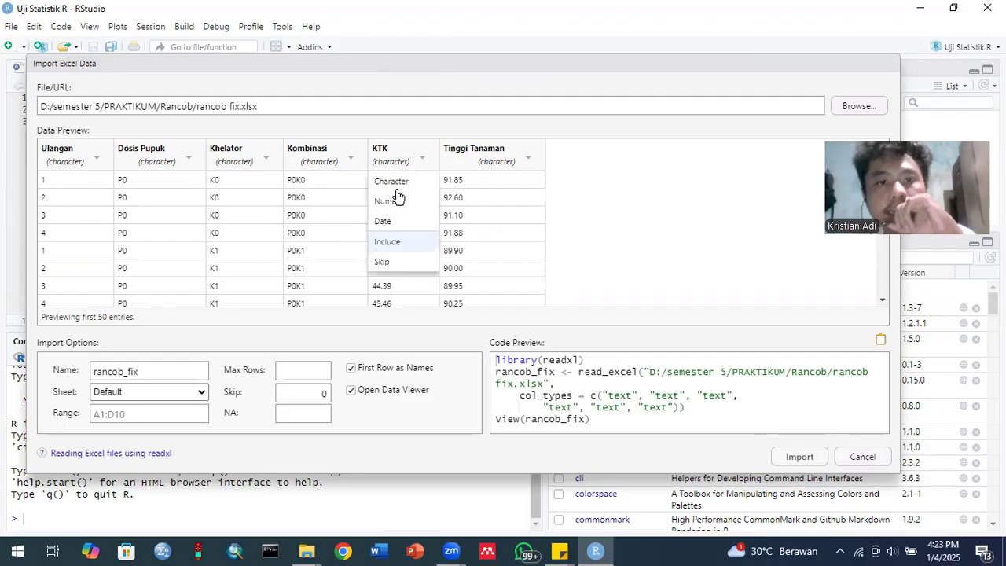
click(396, 203)
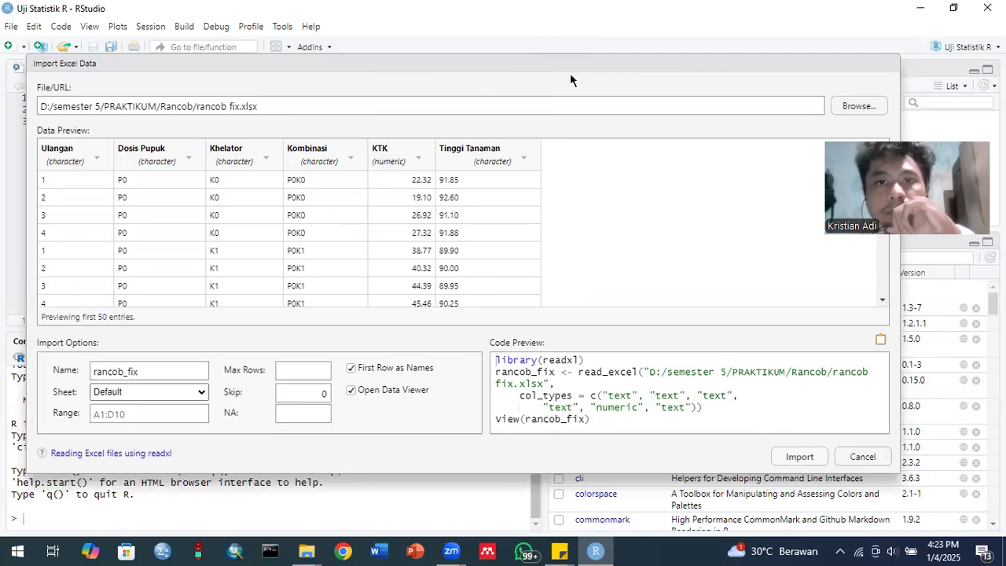
click(482, 161)
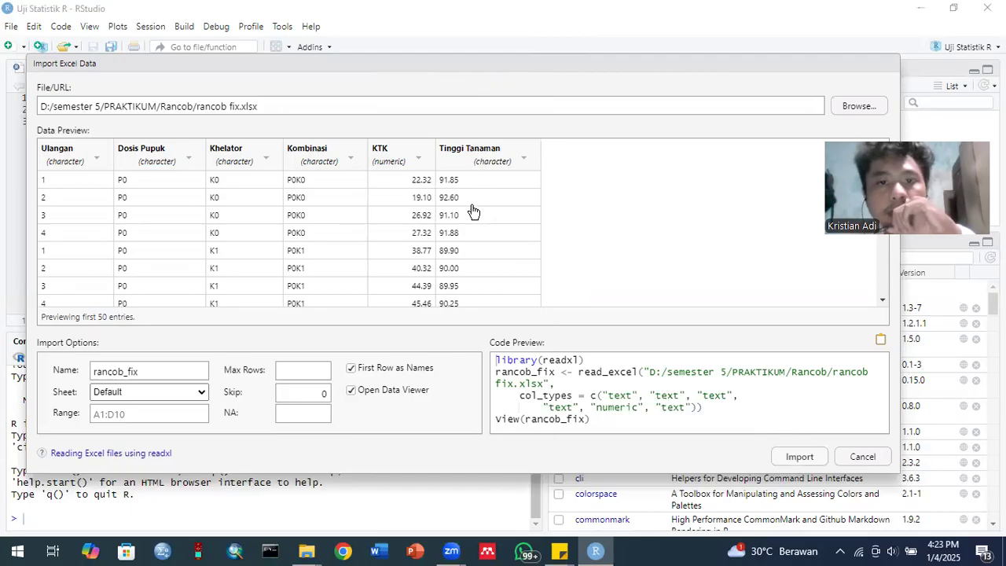
click(466, 202)
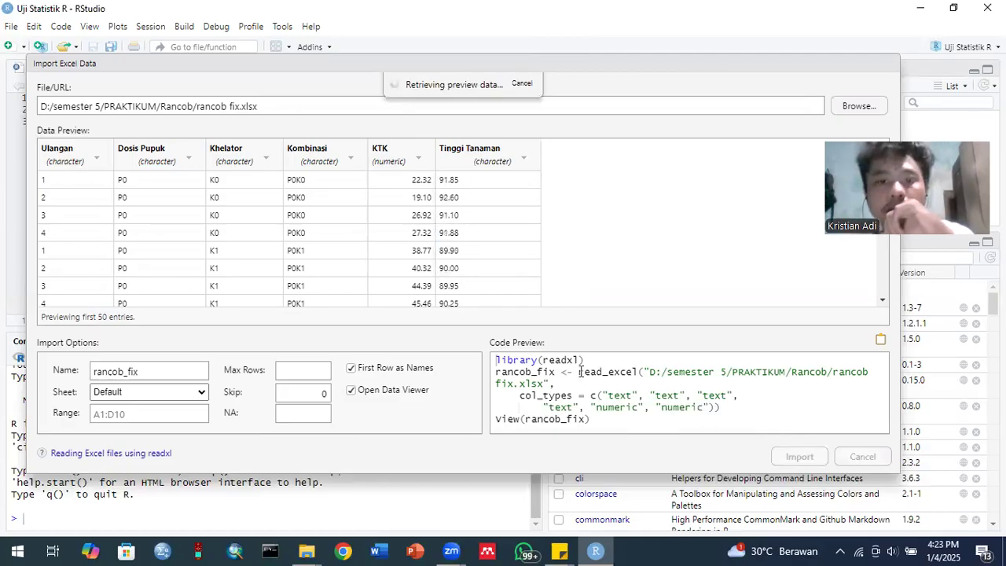
Examine the generated import code in the preview, especially the library(readxl) line and the read_excel assignment
click(492, 358)
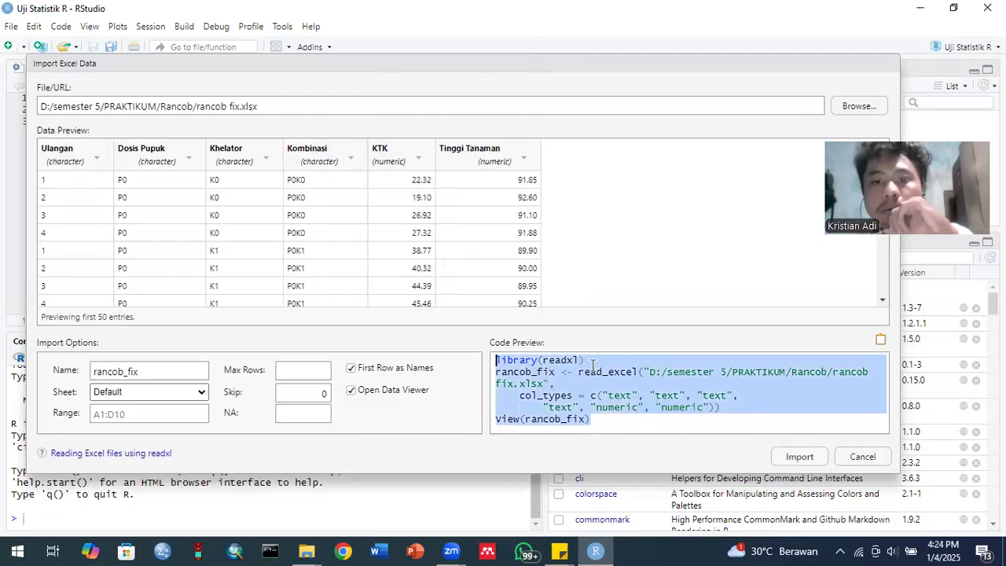
click(553, 373)
click(585, 362)
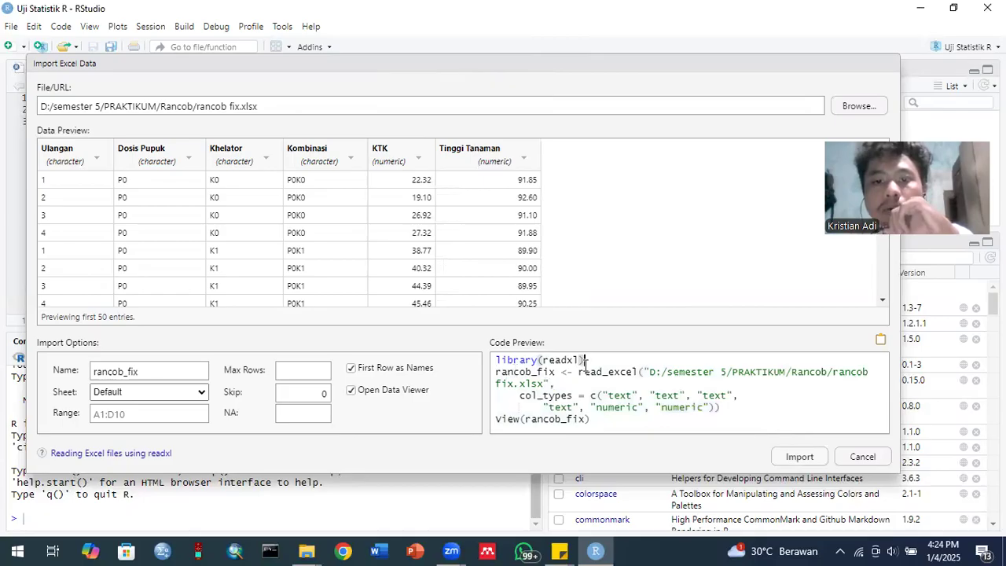
click(519, 360)
click(549, 360)
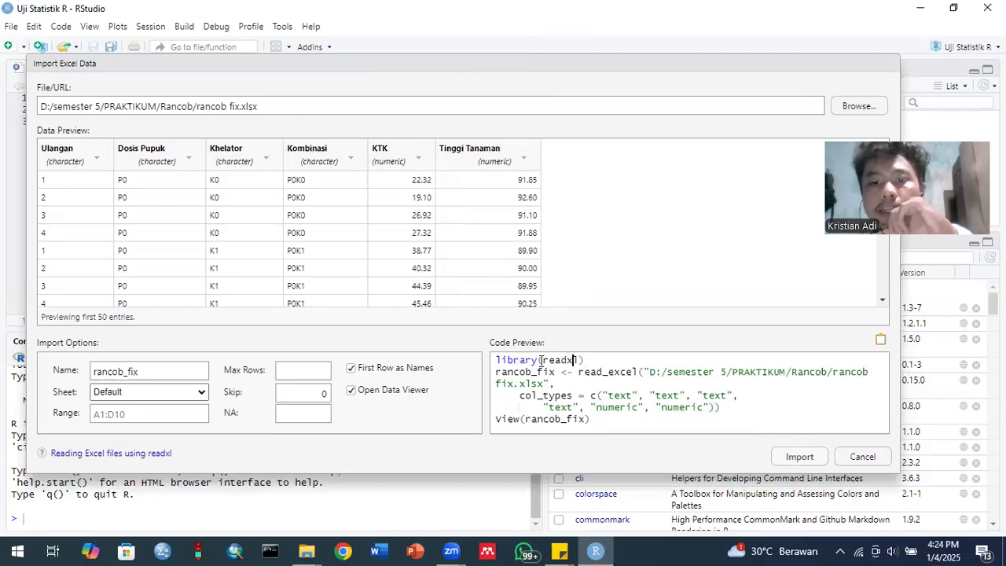
double_click(573, 360)
click(562, 373)
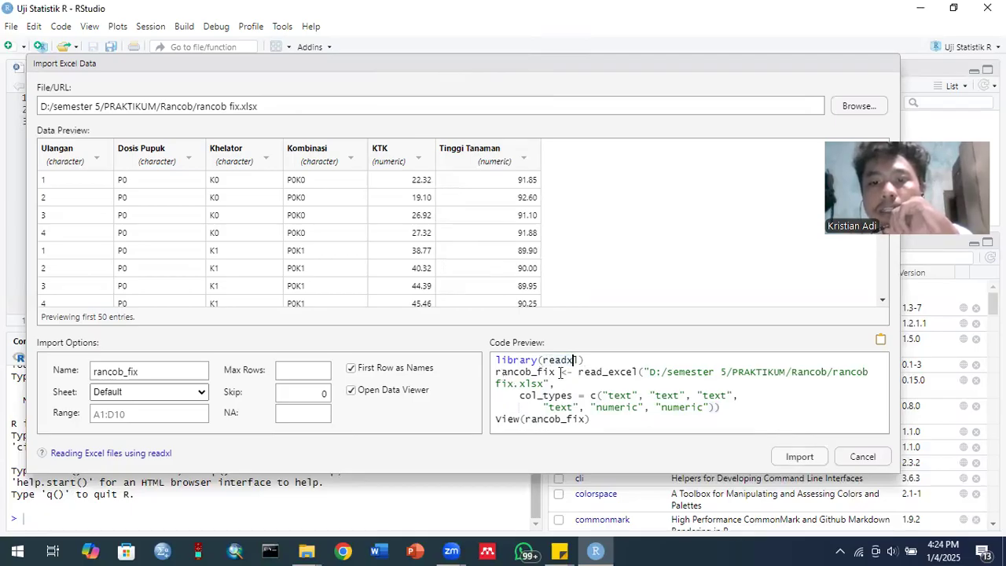
Examine the read_excel file path, the col_types list and the View(rancob_fix) line in the import code preview
drag(602, 373, 702, 381)
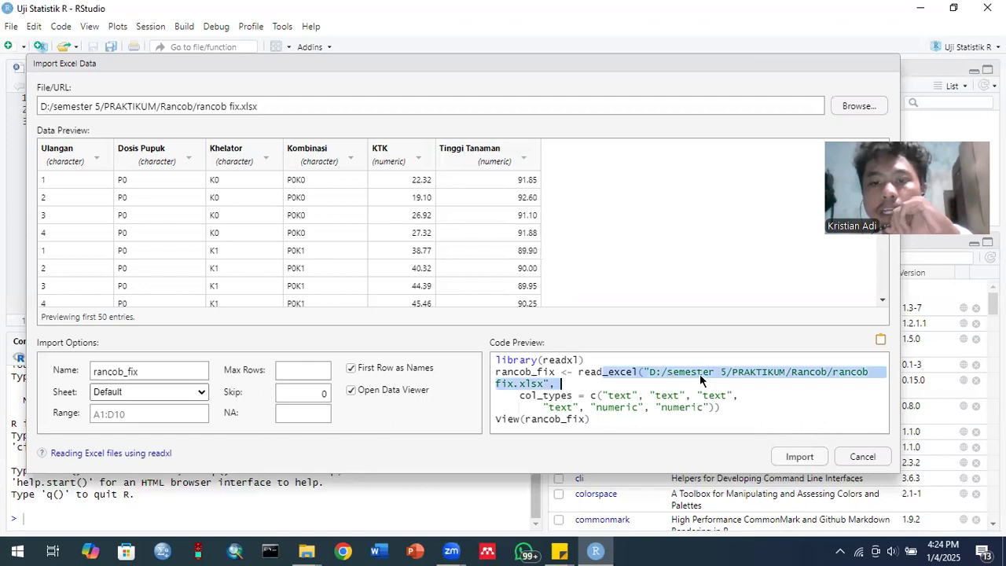
click(698, 374)
drag(560, 397, 567, 412)
click(568, 410)
click(643, 396)
click(628, 396)
click(608, 396)
click(663, 396)
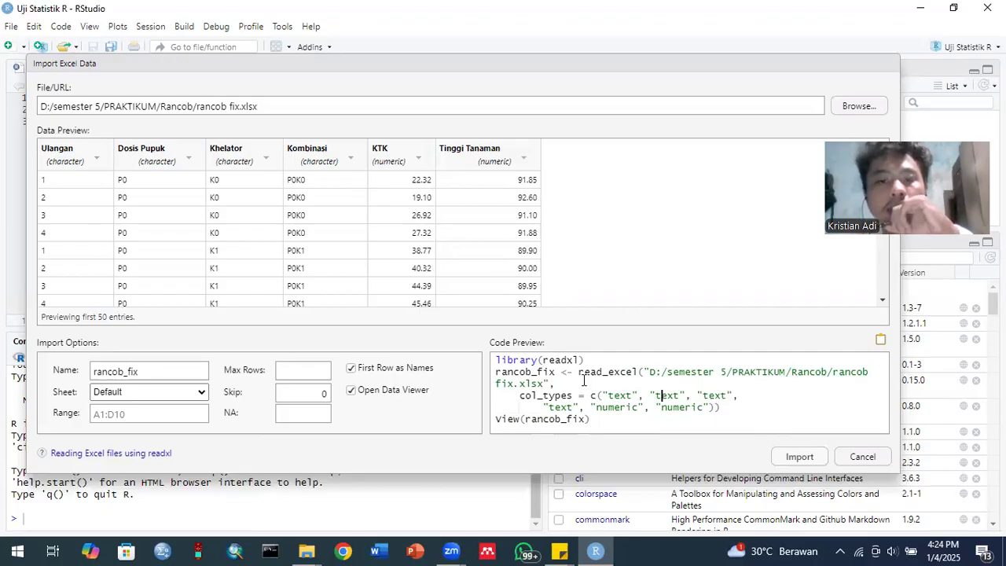
click(573, 418)
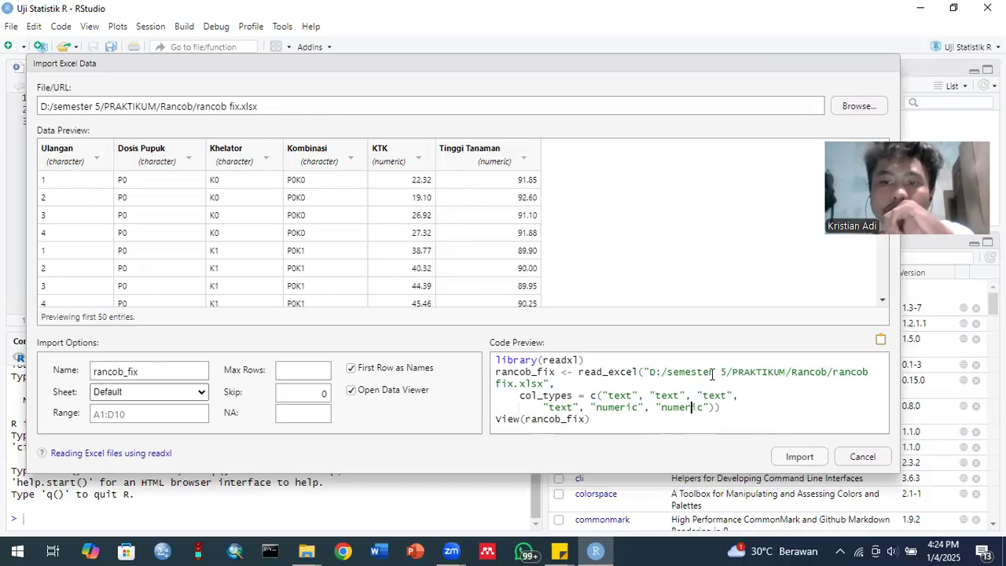
Import the Excel data as rancob_fix and look over the rows of the imported table
click(802, 459)
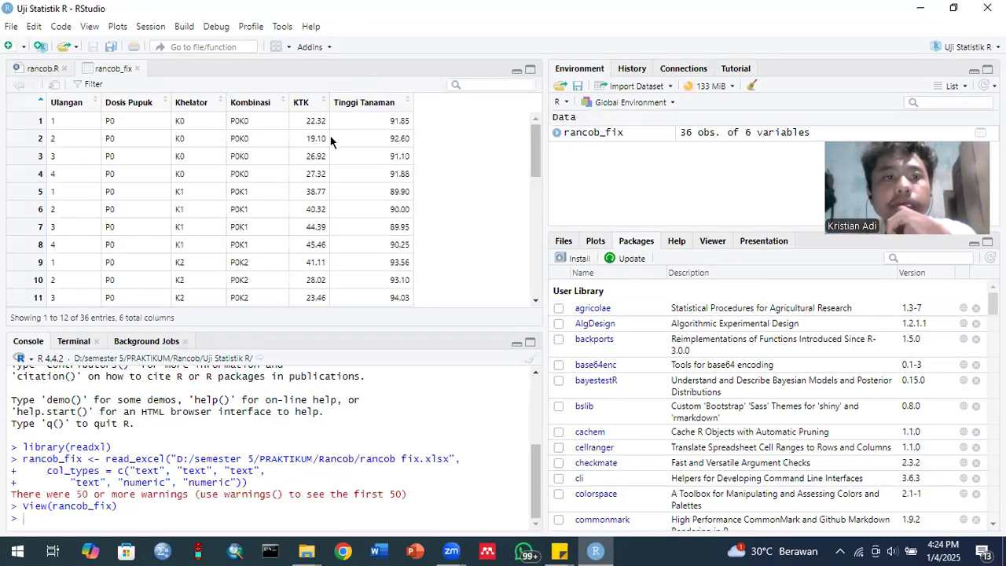
mouse_move(535, 155)
mouse_down()
mouse_move(530, 292)
mouse_move(533, 153)
mouse_up()
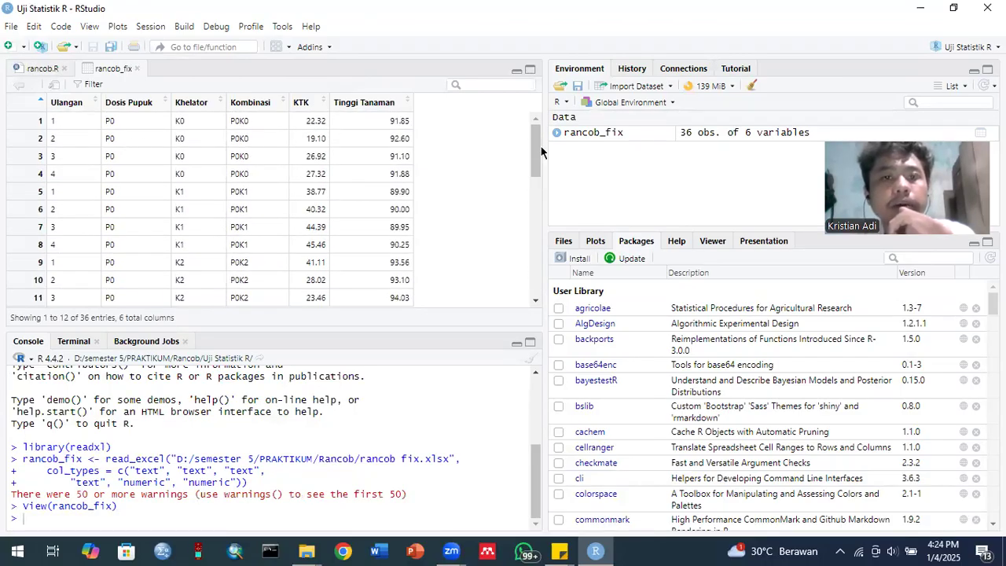
mouse_move(538, 140)
mouse_down()
mouse_move(533, 258)
mouse_move(539, 125)
mouse_up()
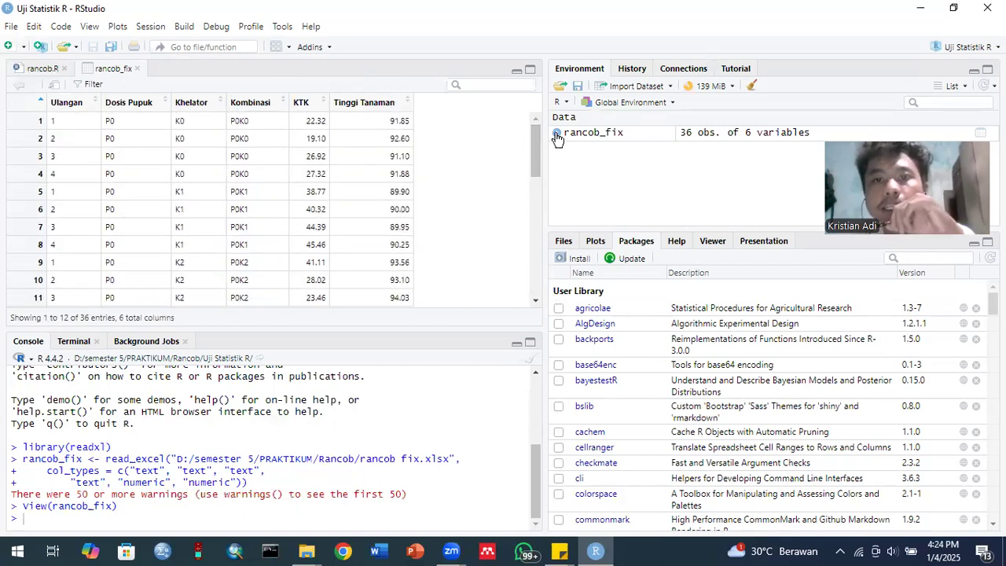
Inspect the variable types of rancob_fix in the environment, and compare the rancob_fix data view with the rancob.R script
click(557, 132)
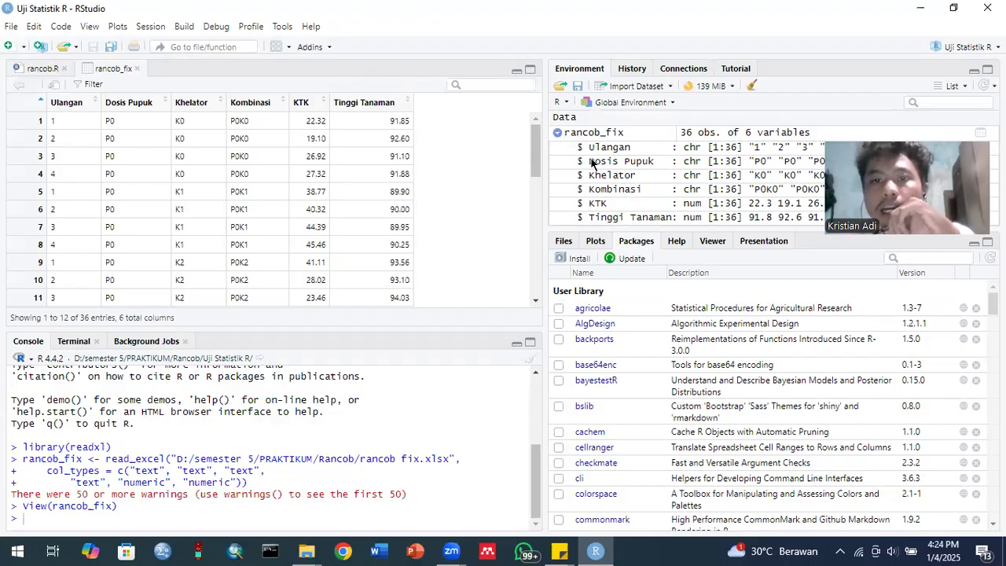
click(558, 134)
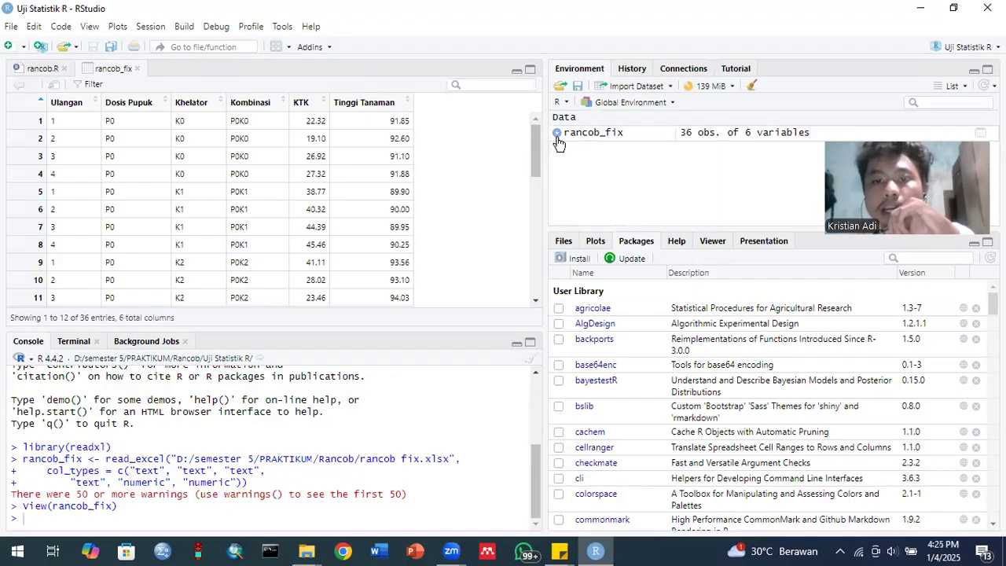
click(558, 134)
click(557, 133)
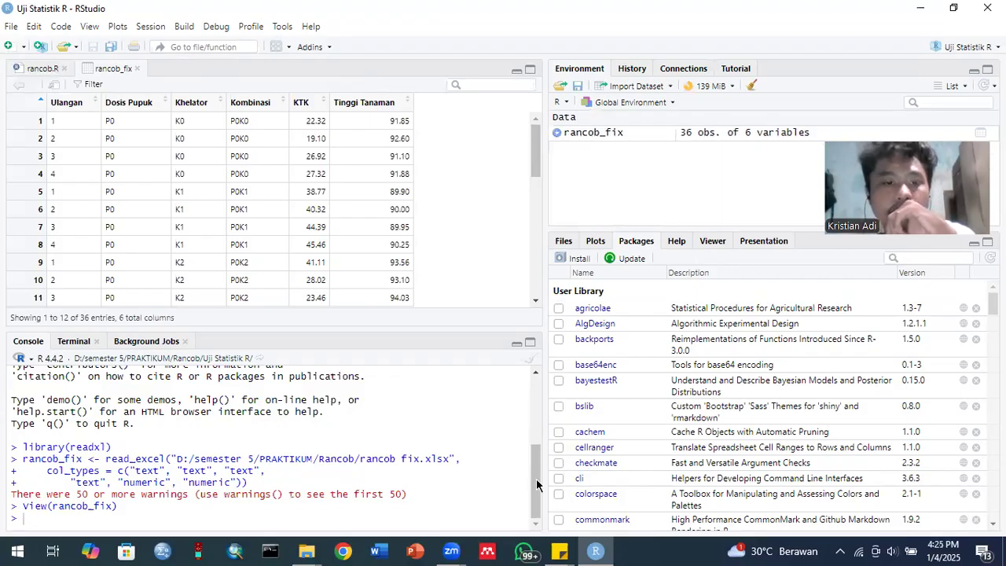
drag(532, 473, 533, 492)
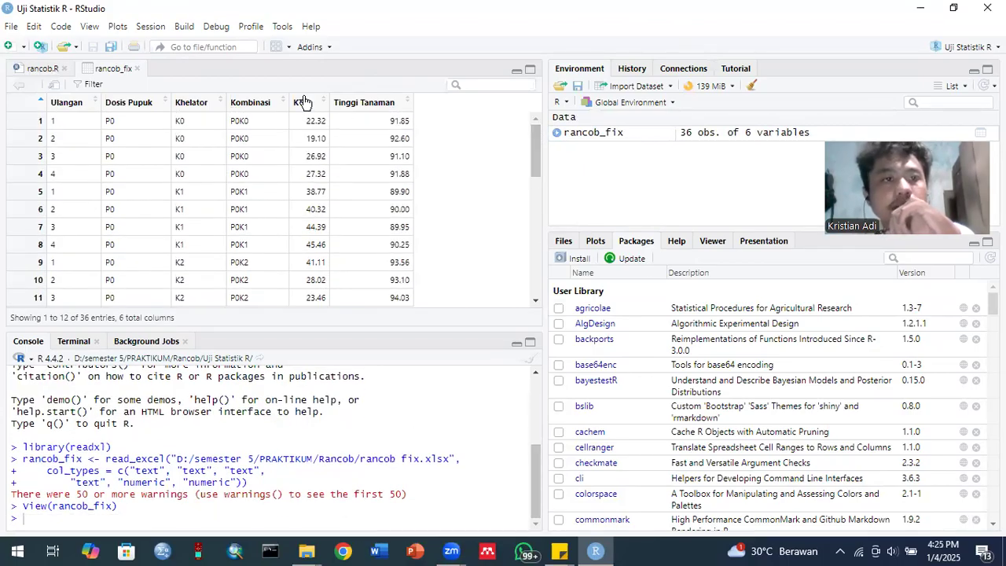
click(45, 69)
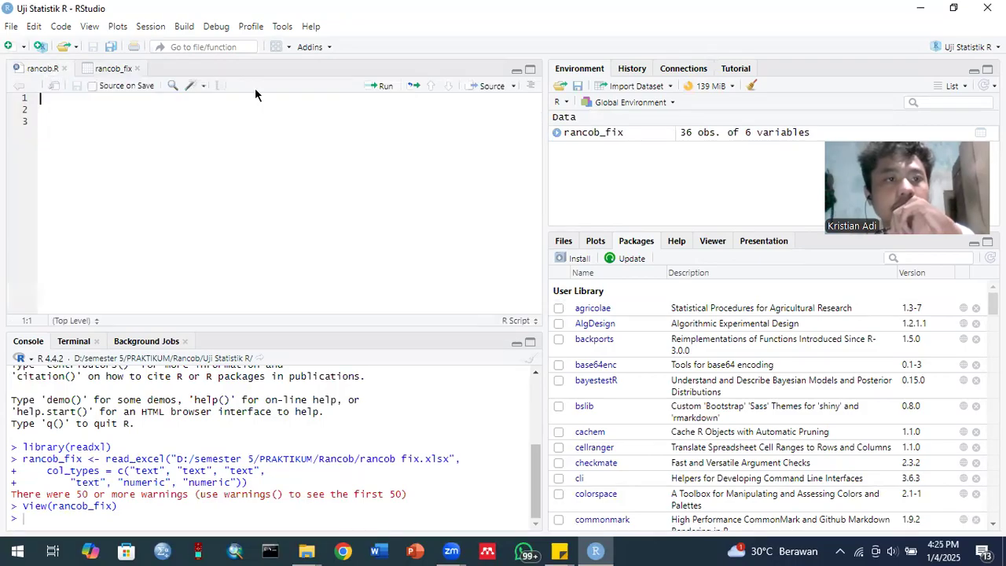
click(111, 70)
click(40, 69)
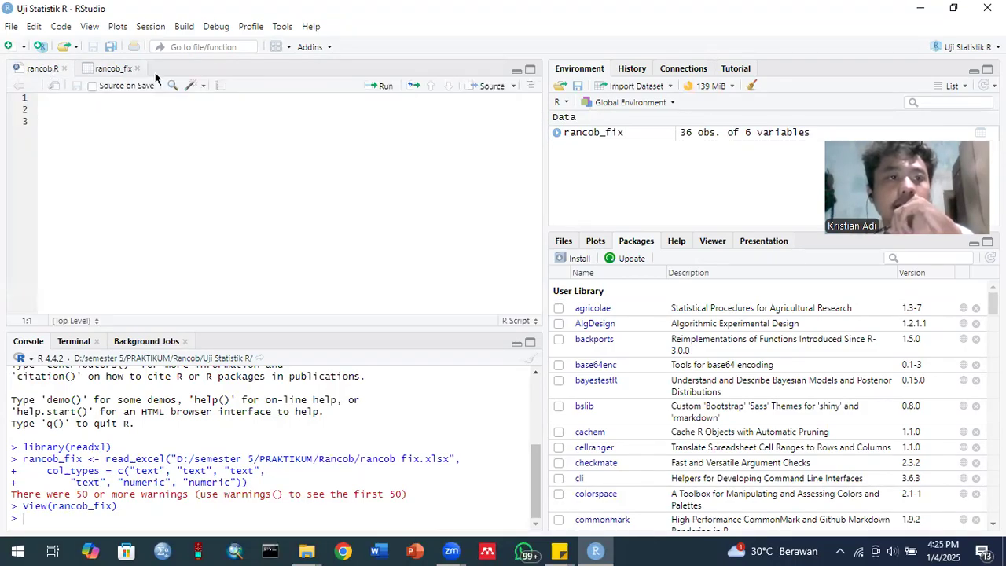
click(110, 69)
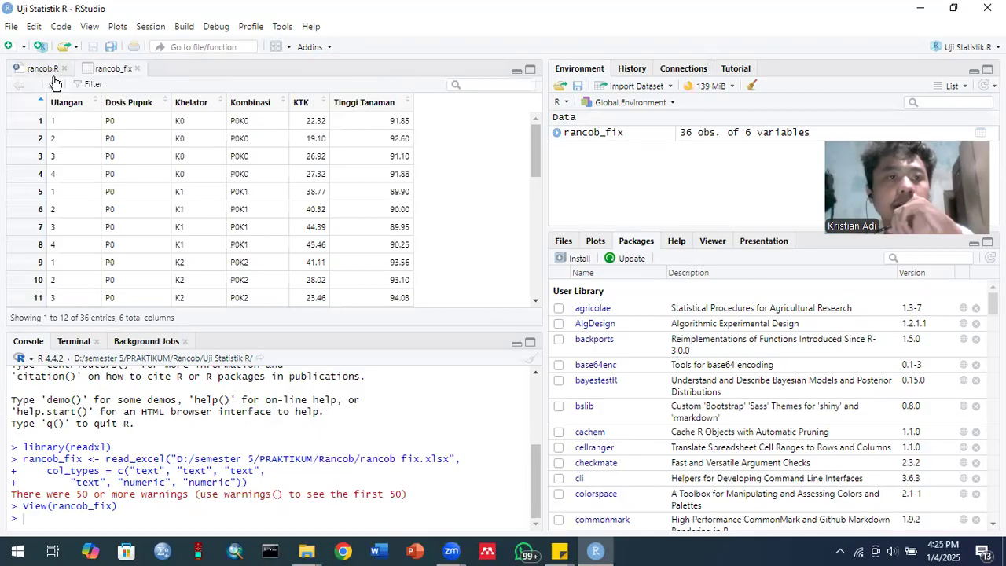
Write the comment "# Memanggil package yang akan digunakan" on the first line of the rancob.R script
click(43, 69)
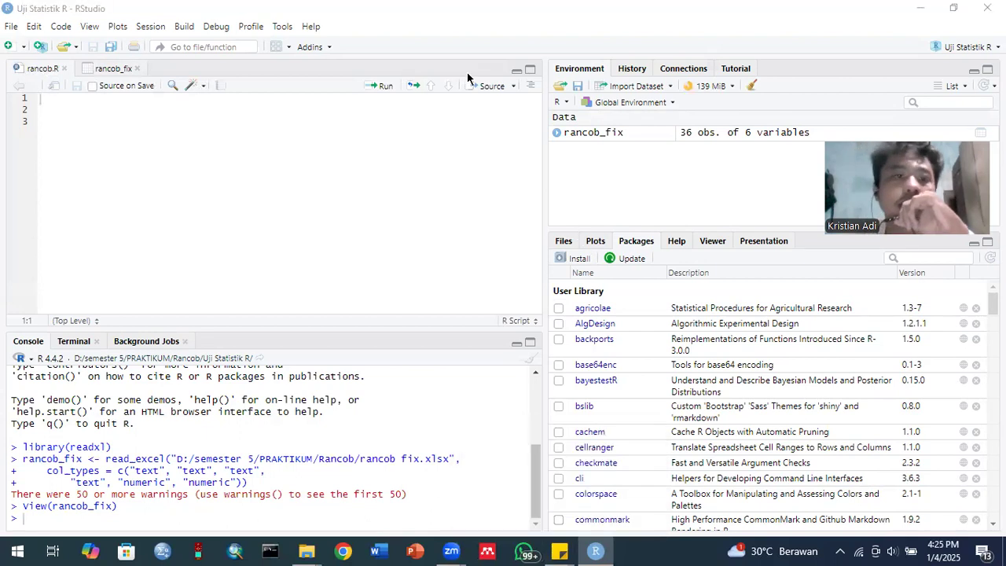
click(206, 118)
click(186, 106)
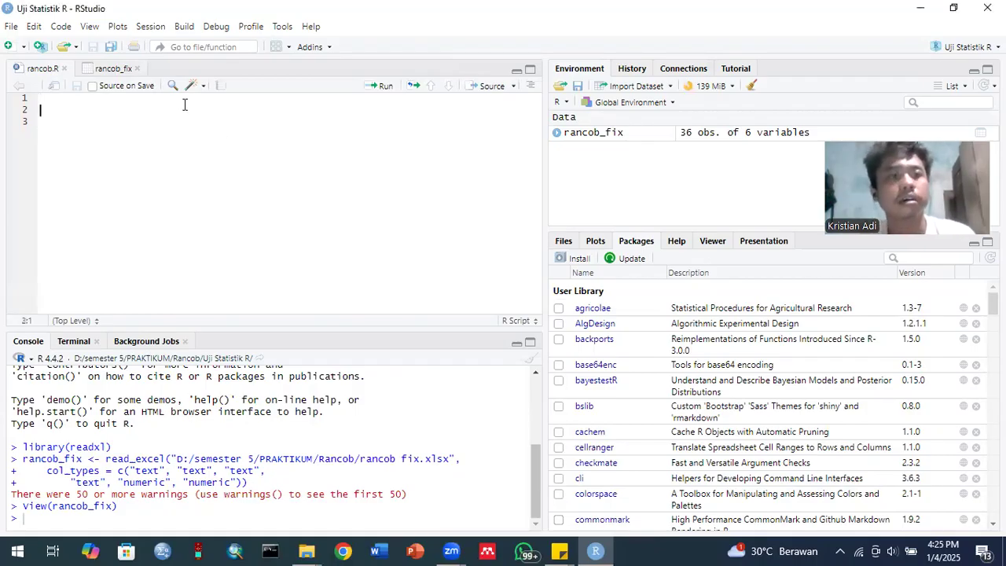
click(180, 103)
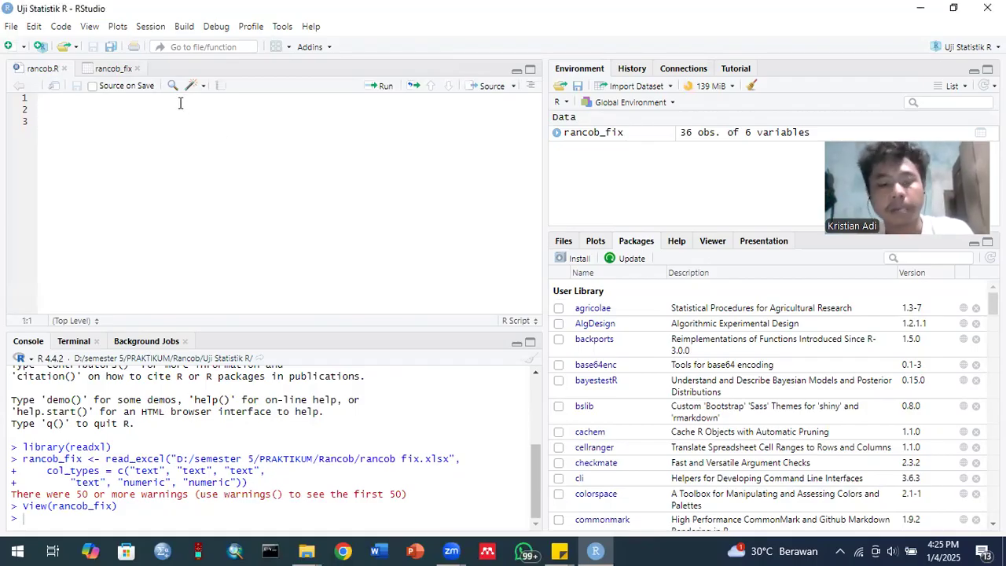
text(#)
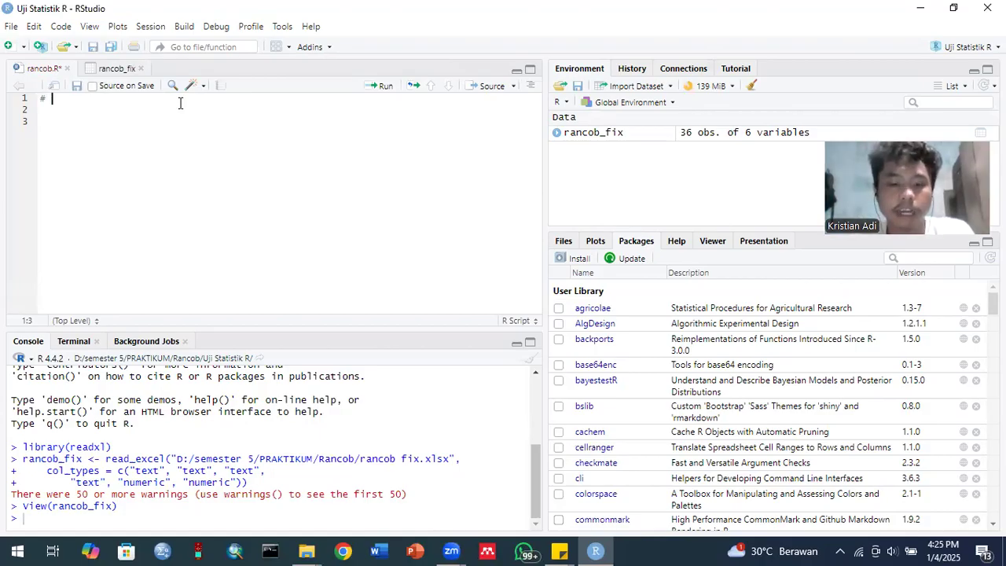
key(Caps_Lock)
text(M)
key(Caps_Lock)
text(eman)
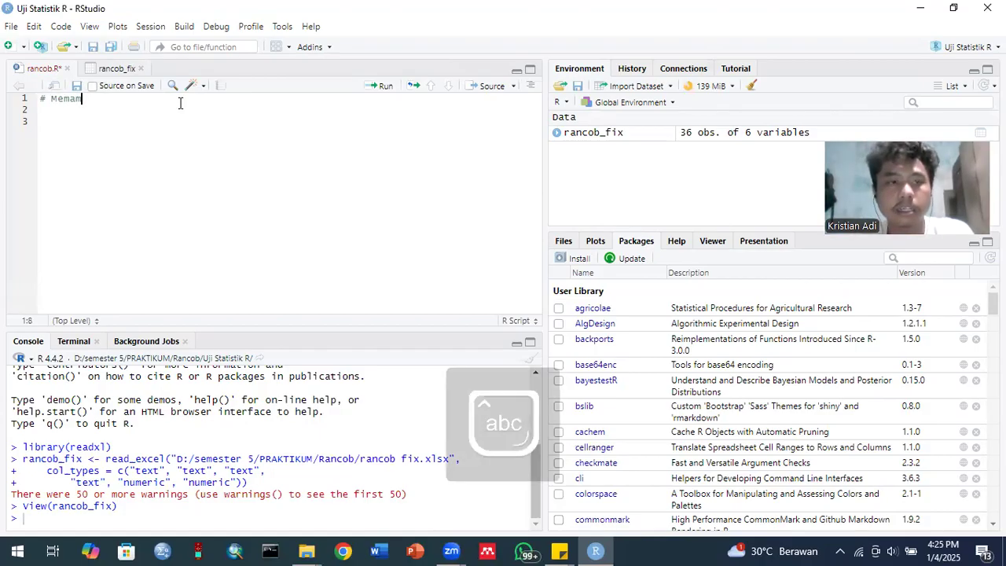
text(ggil )
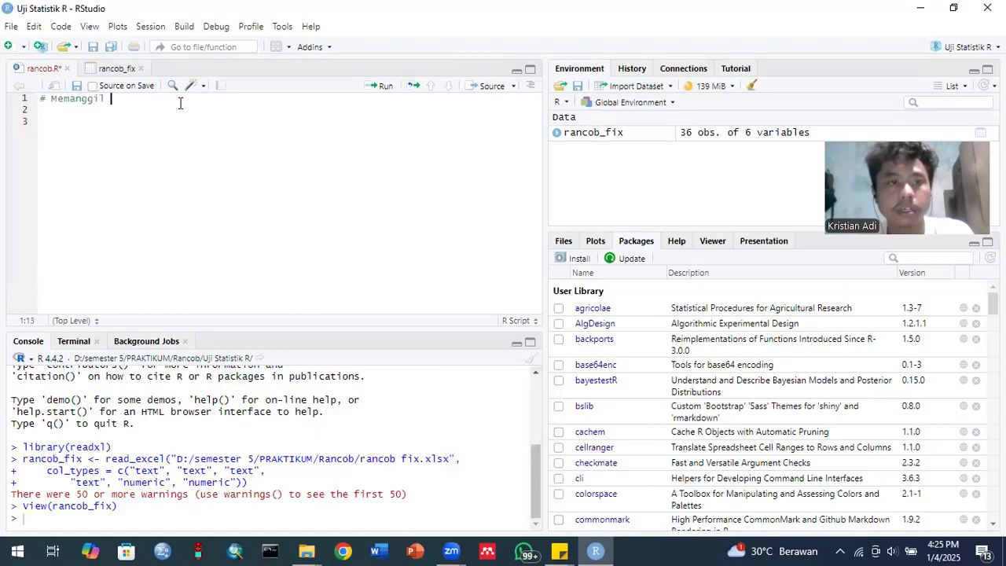
text(packecge)
key(BackSpace)
key(BackSpace)
key(BackSpace)
key(BackSpace)
key(BackSpace)
text(age yang akan digunakan)
key(Return)
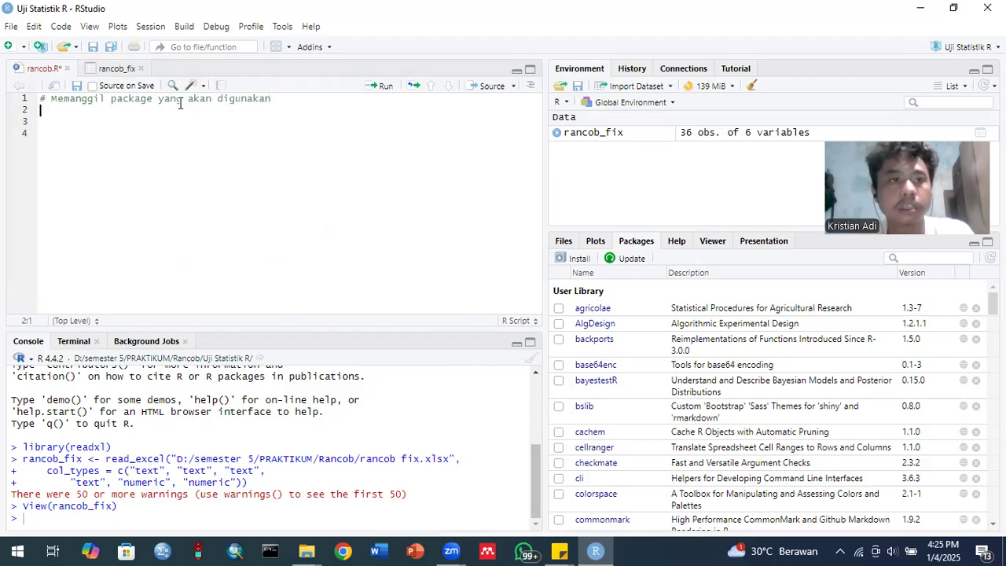
Add library(readxl) on line 2 of the script, run it and check the executed commands in the console
text(liba)
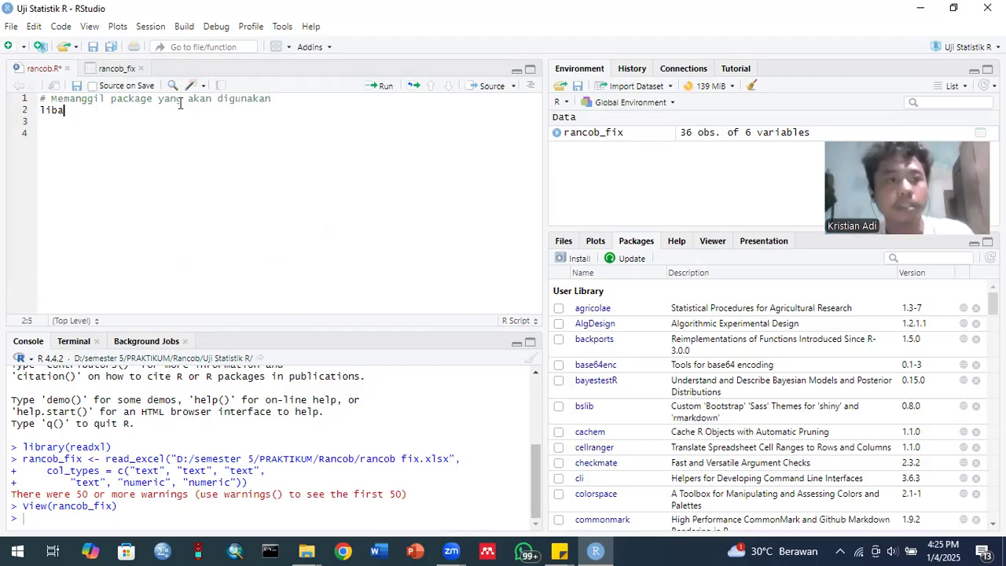
text(ray)
key(BackSpace)
key(BackSpace)
text(ary)
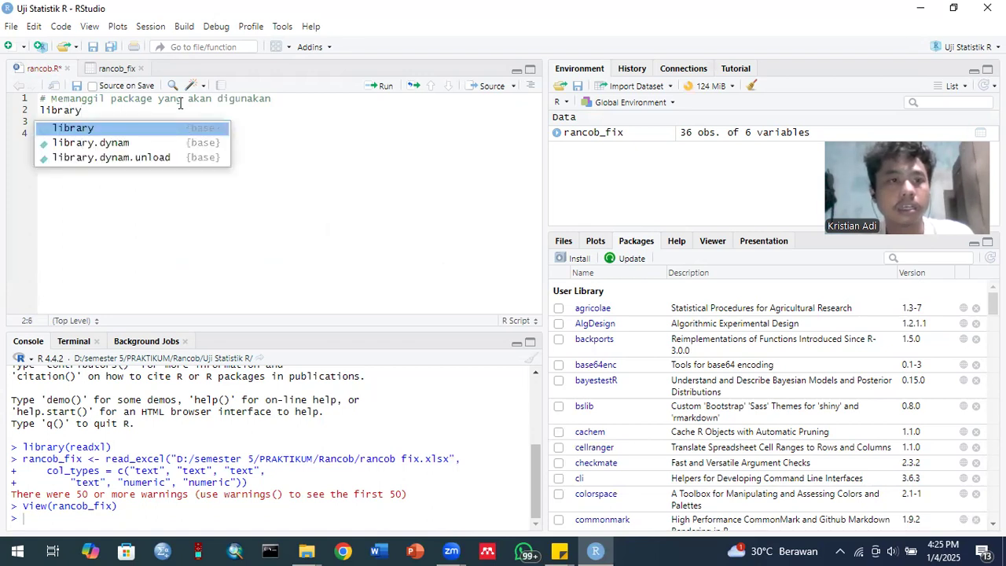
text(()
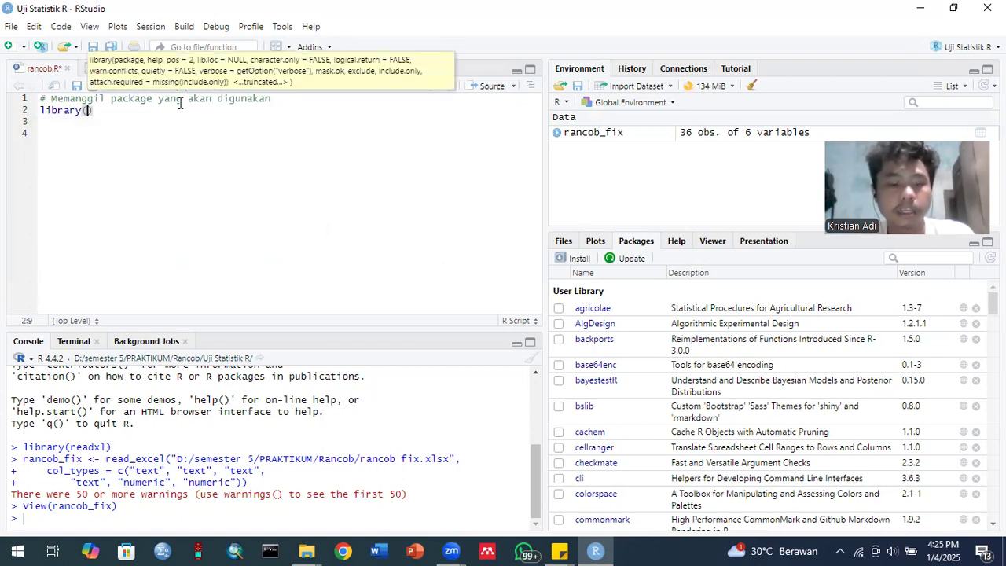
text(re)
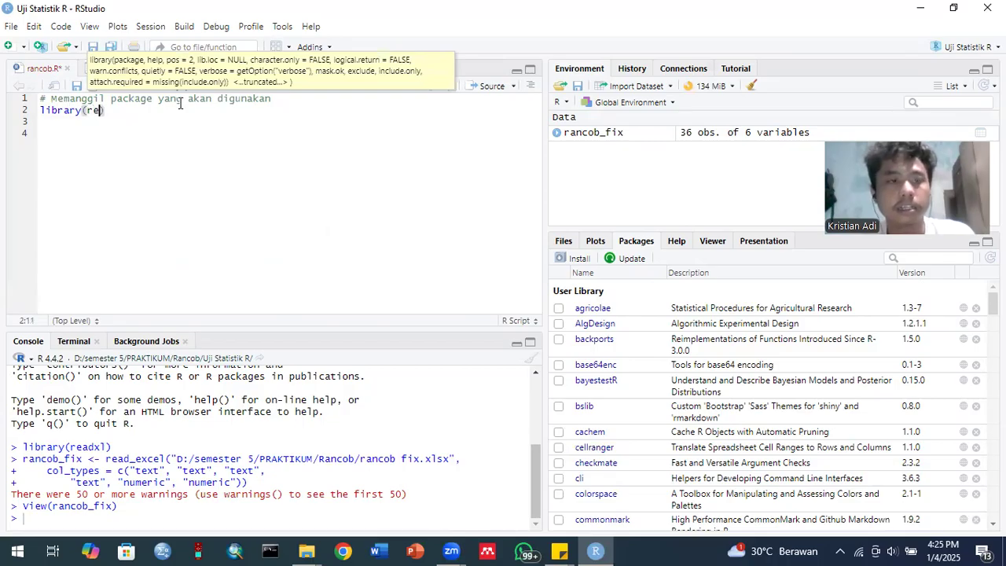
text(ad)
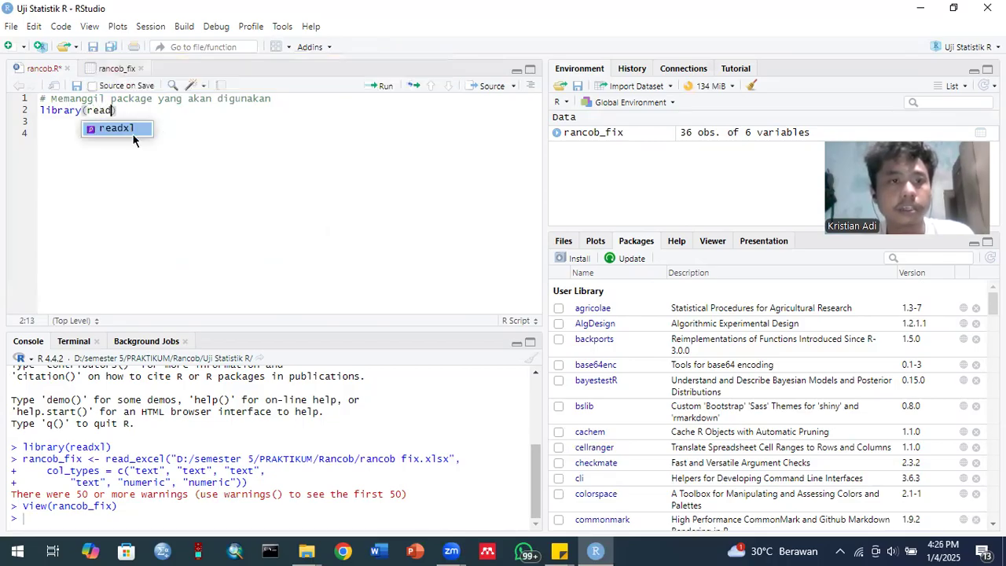
click(139, 129)
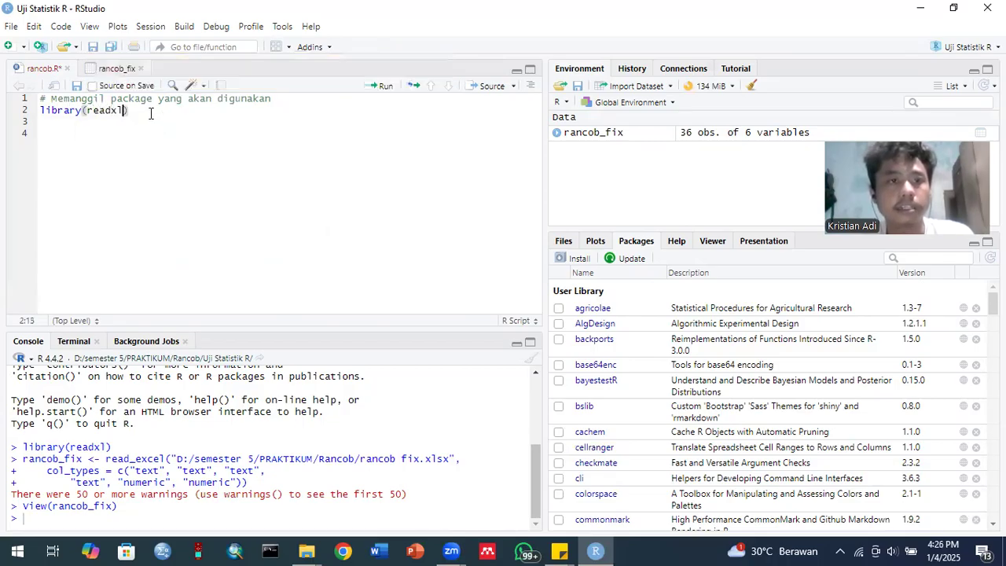
click(370, 91)
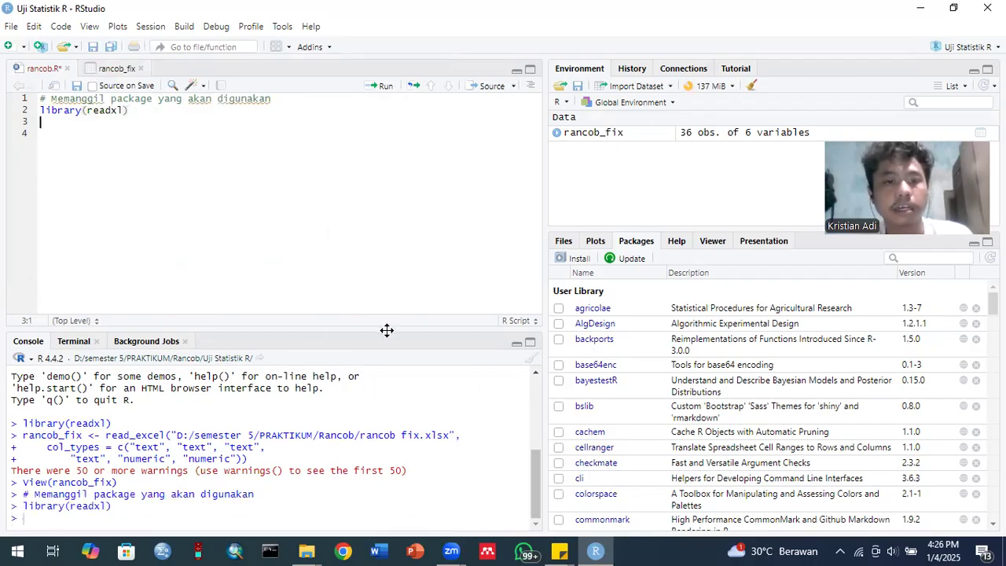
drag(387, 331, 387, 326)
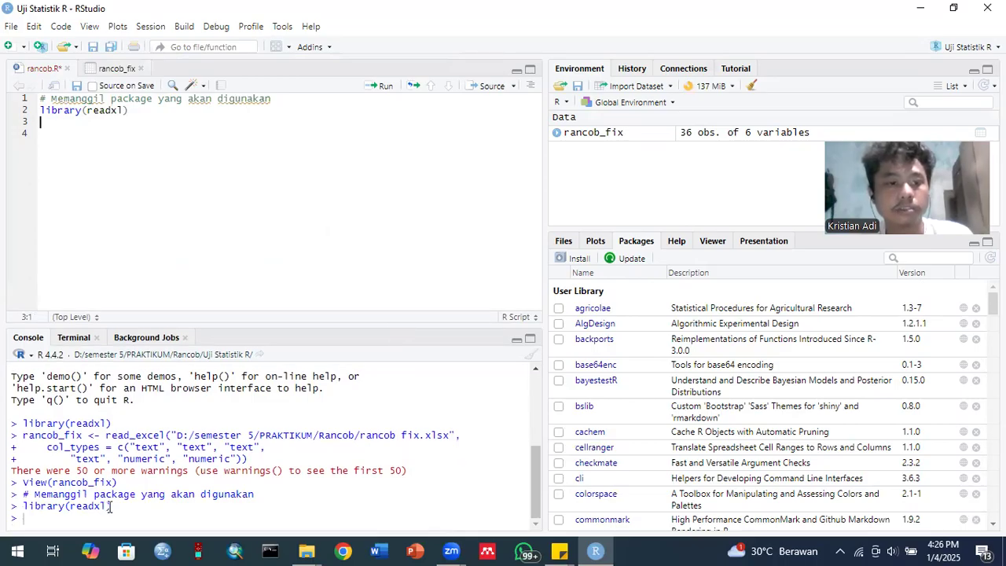
triple_click(26, 498)
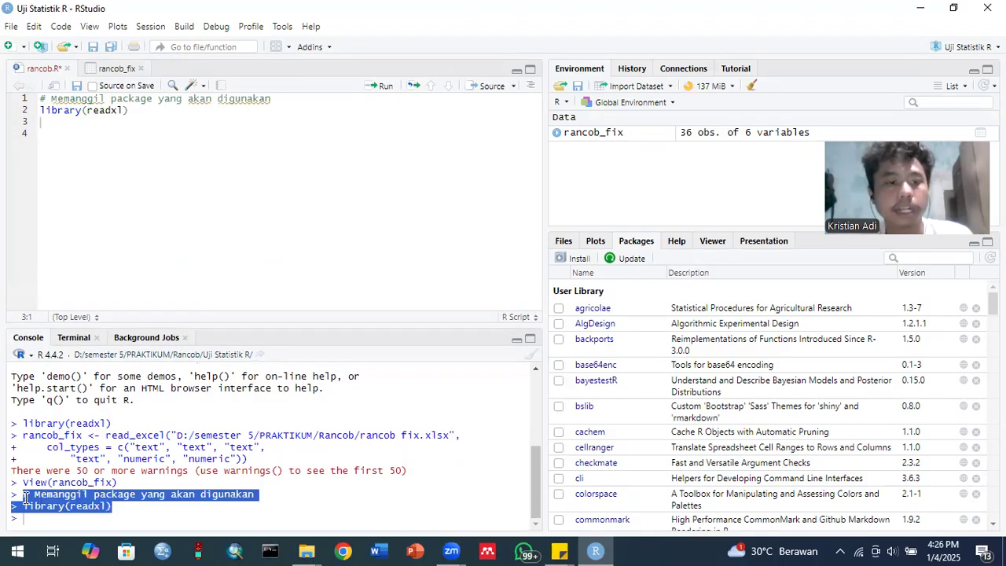
click(136, 505)
Add library(doebioresearch) on line 3 of the script and run that line
click(112, 131)
key(Up)
text(libra)
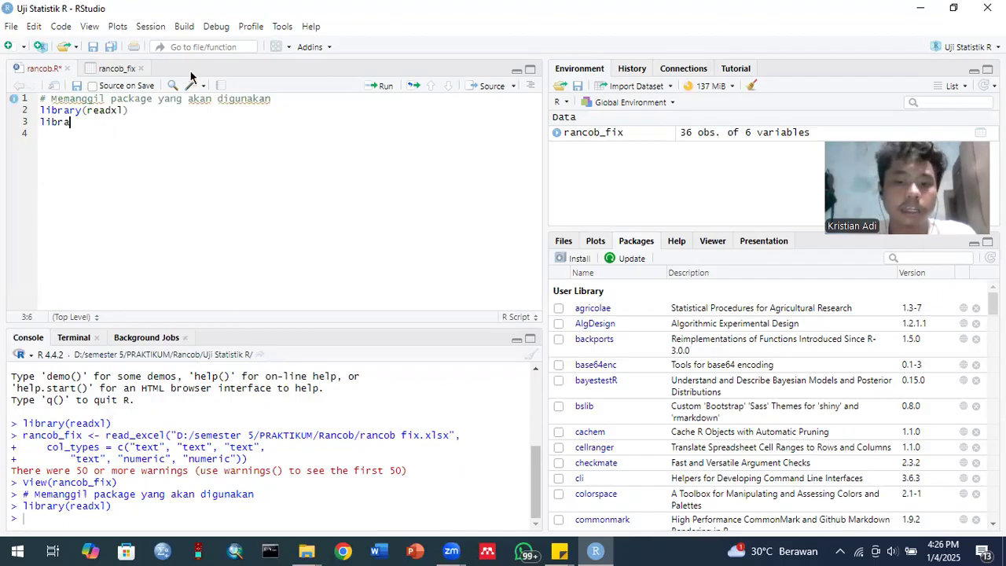
text(ry(d)
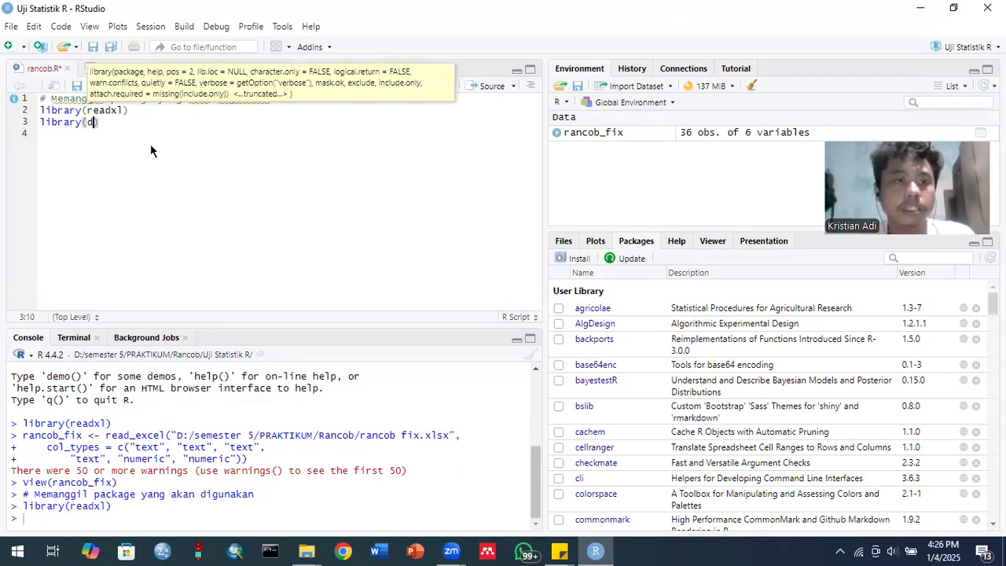
text(oe)
key(Return)
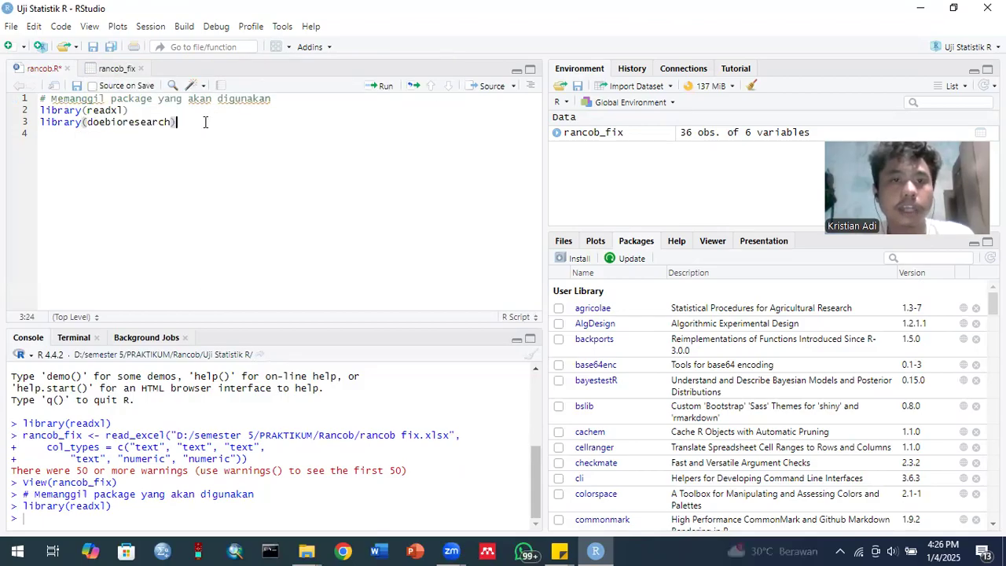
key(ctrl+Return)
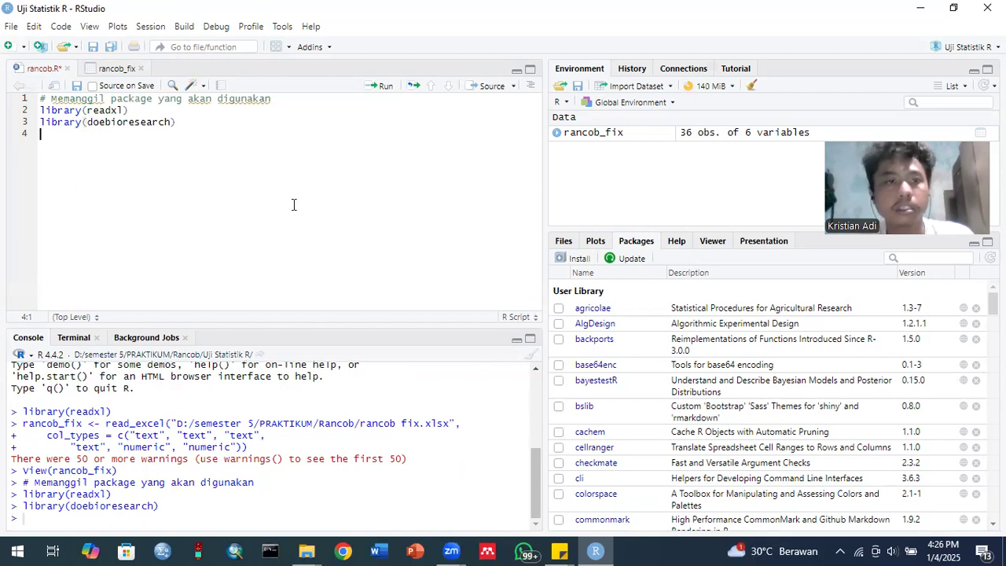
Start another library() call on line 4 of the script
text(l)
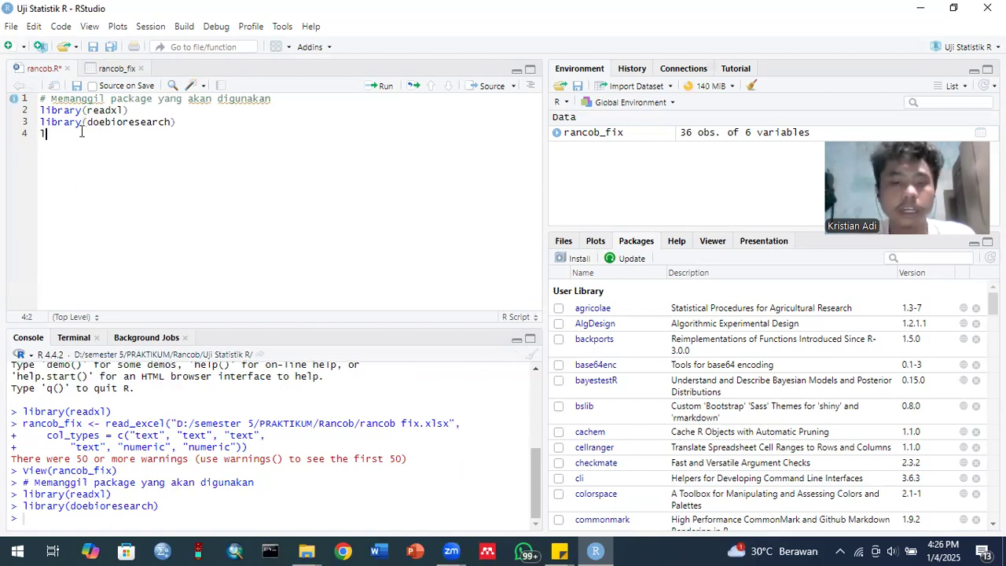
text(ibrar)
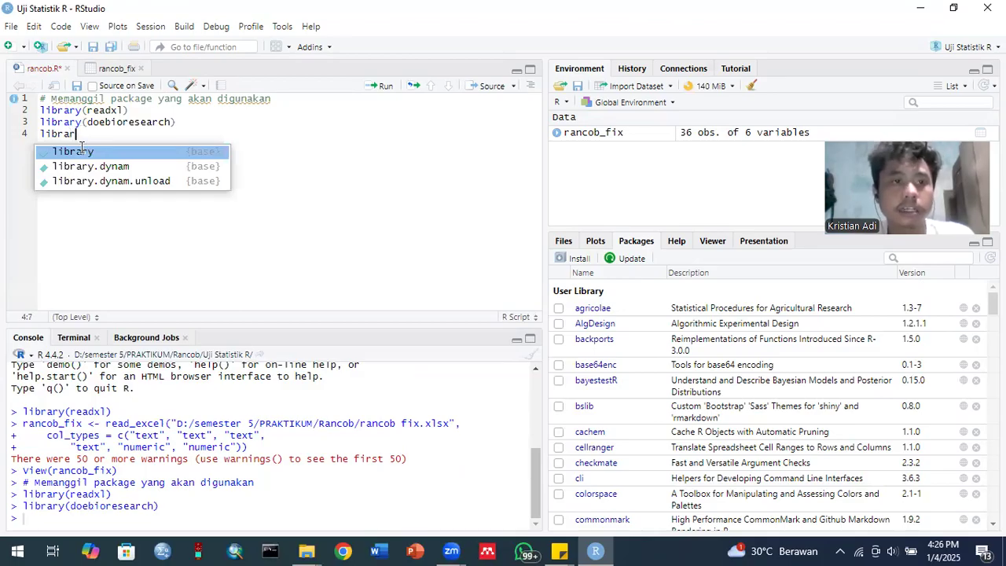
click(81, 149)
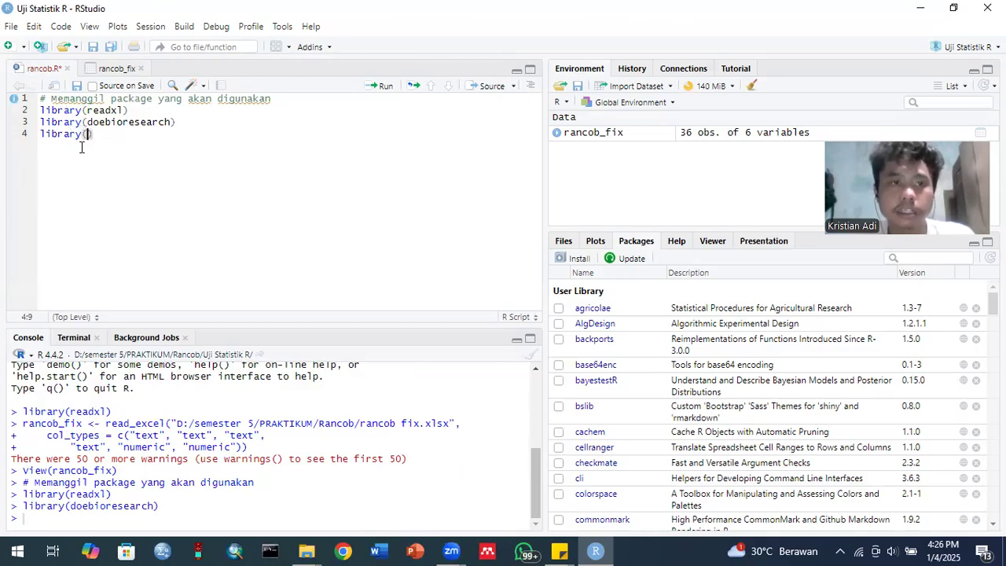
Complete line 4 of the script as library(ggplot2) and run it to load the package
text(gg)
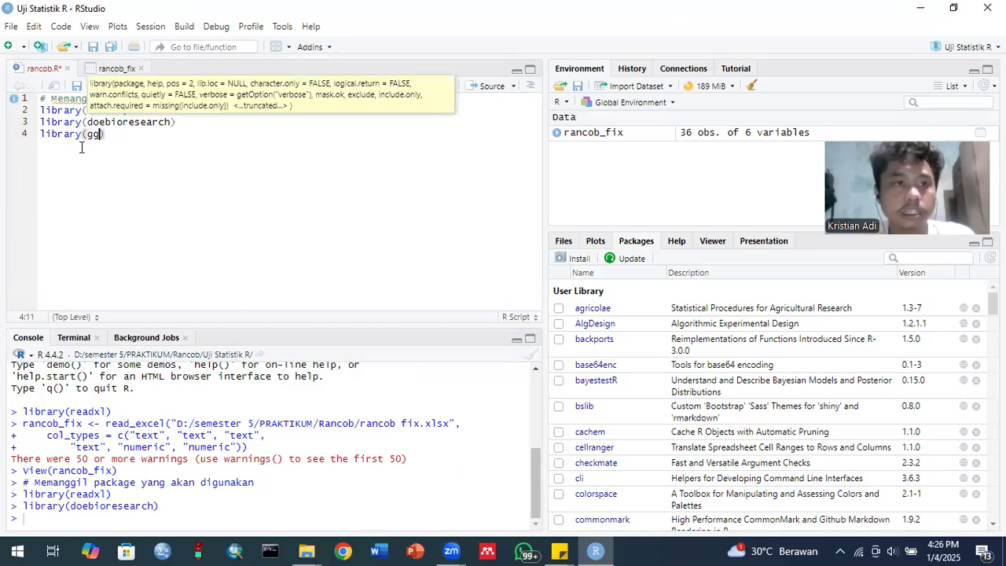
text(pl)
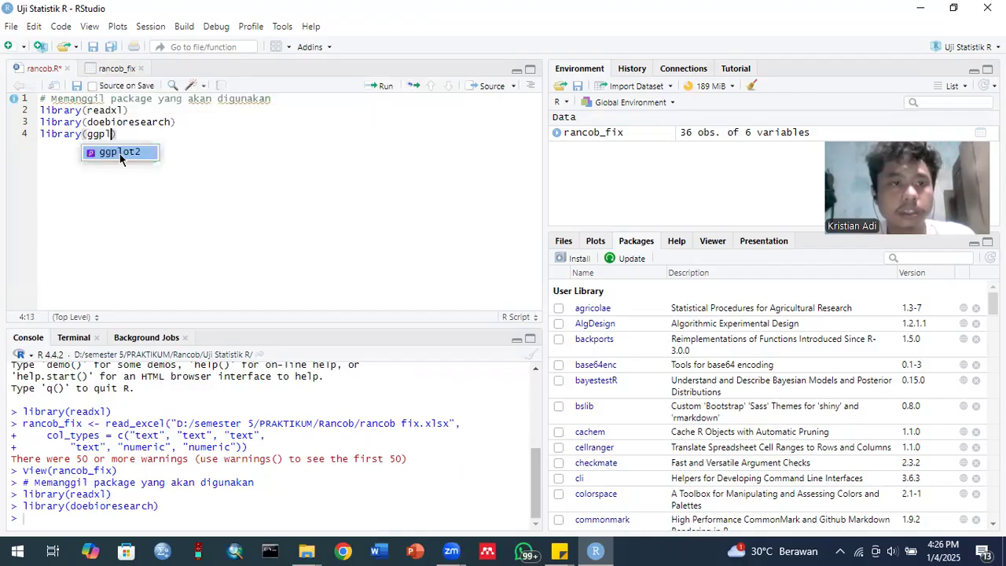
key(Tab)
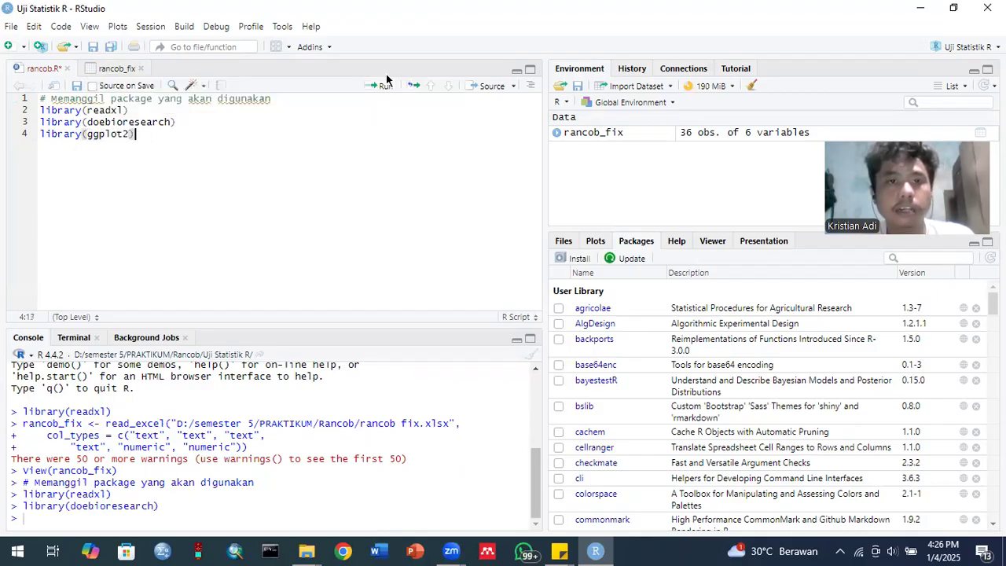
click(383, 85)
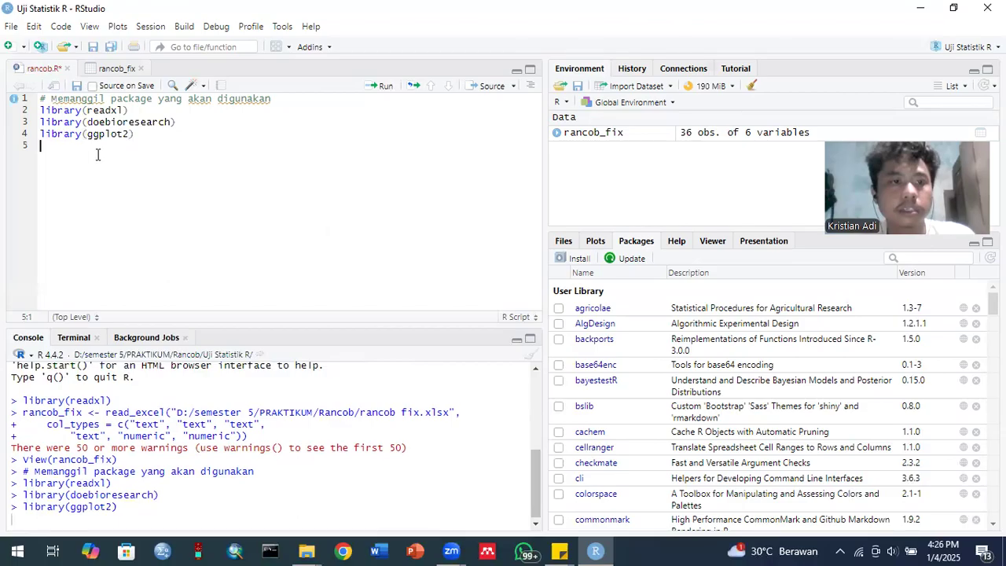
Add library(ggpmisc) on line 5 of the script and run that line
text(li)
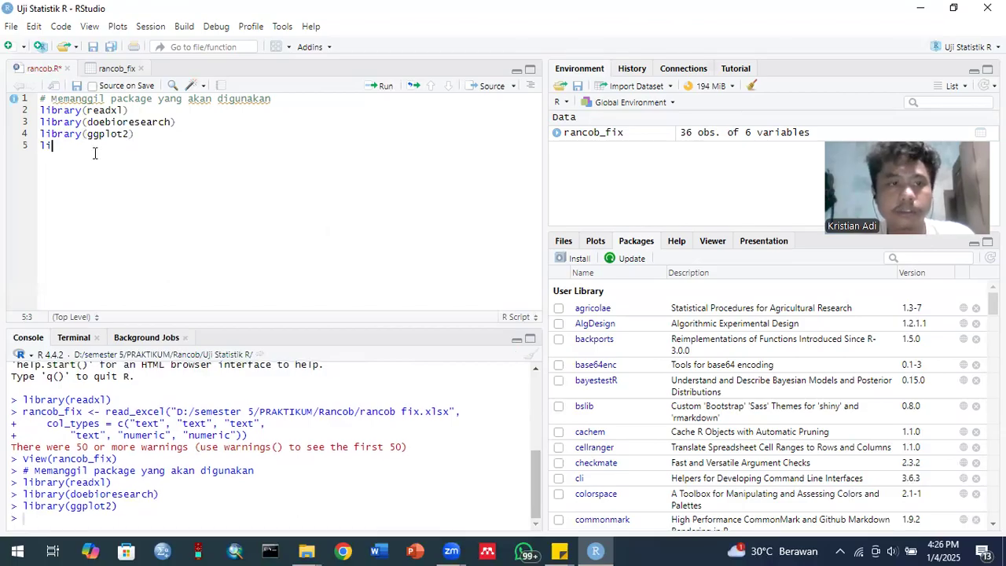
text(brary()
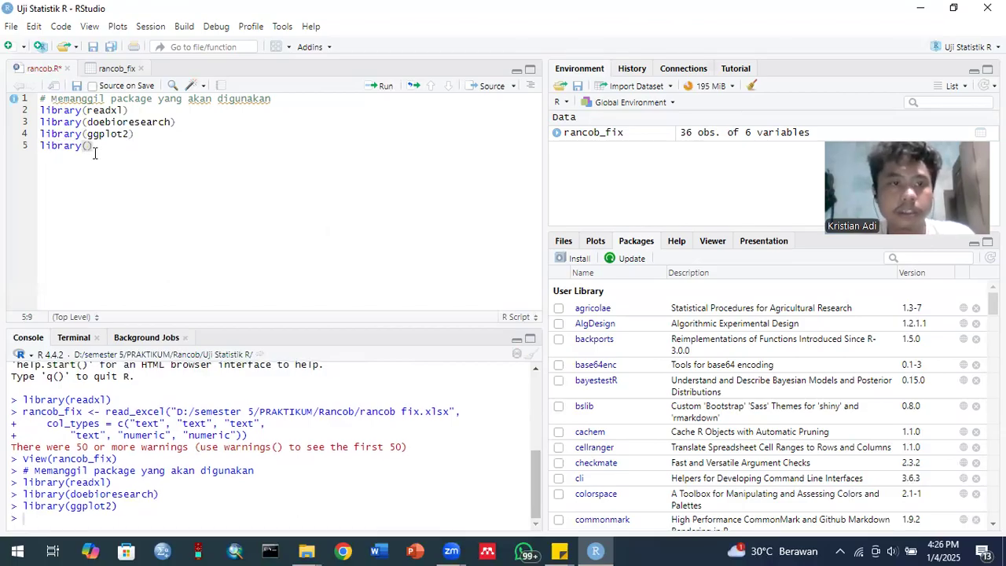
text(gg)
key(Down)
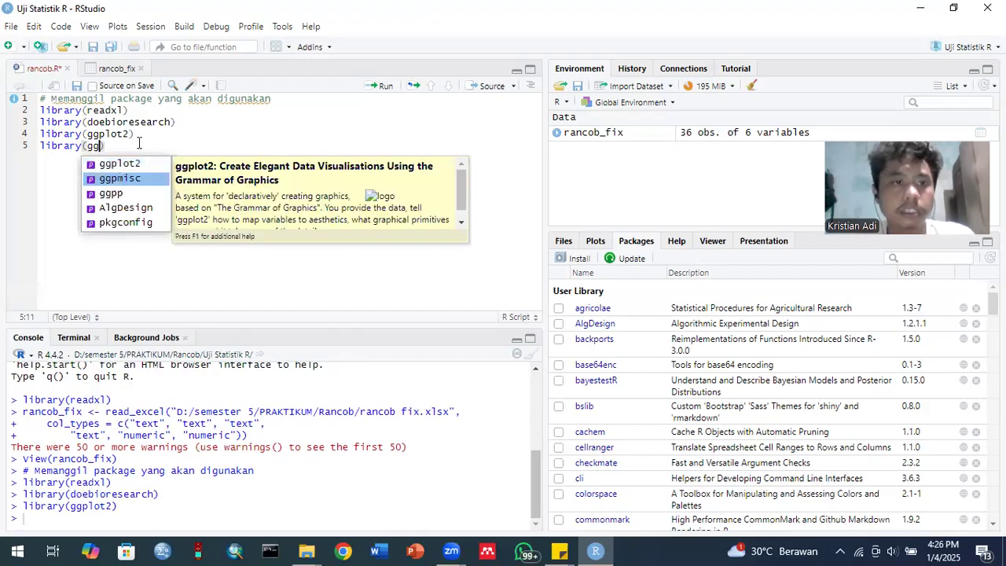
key(Return)
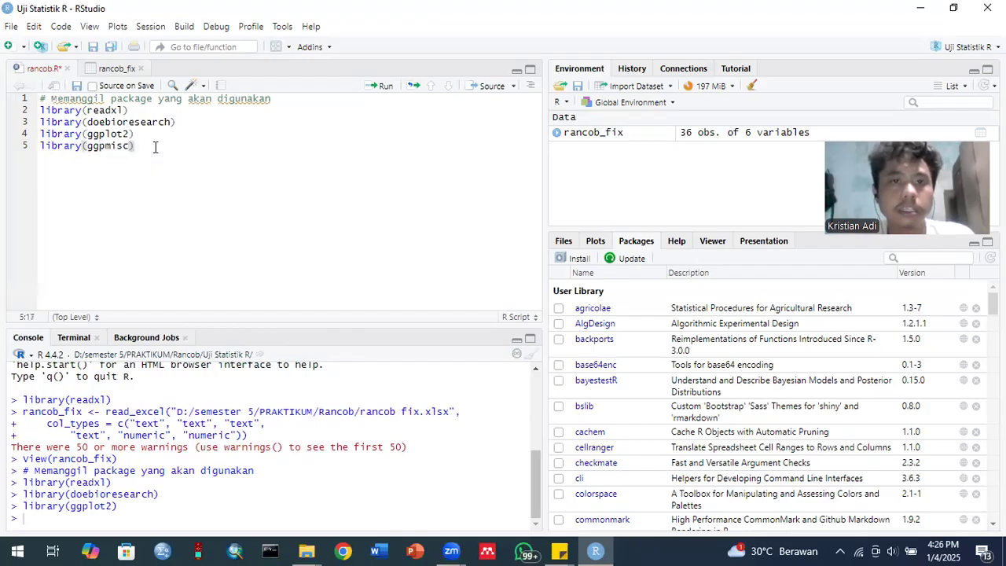
click(383, 85)
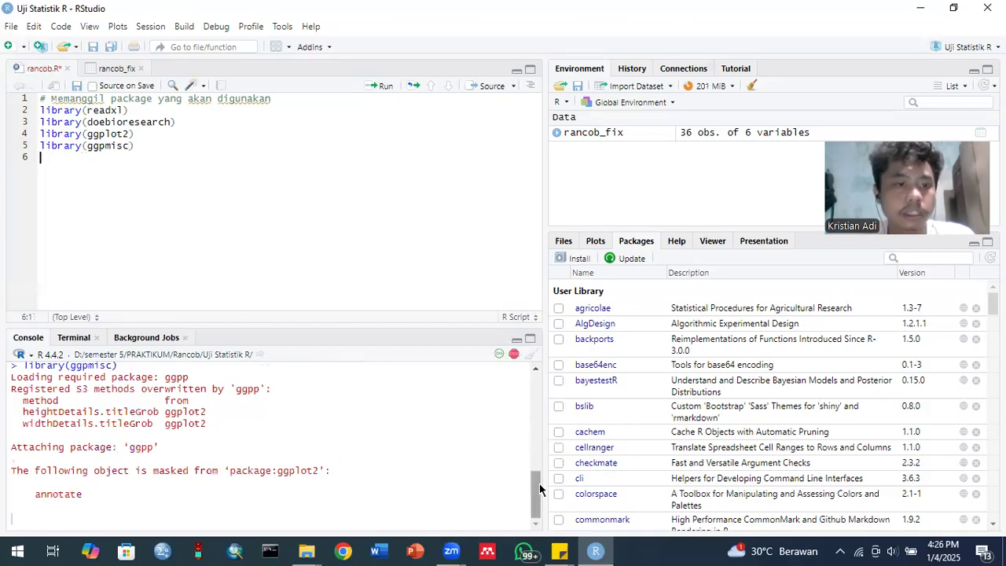
scroll(539, 483, up, 1)
scroll(540, 488, down, 1)
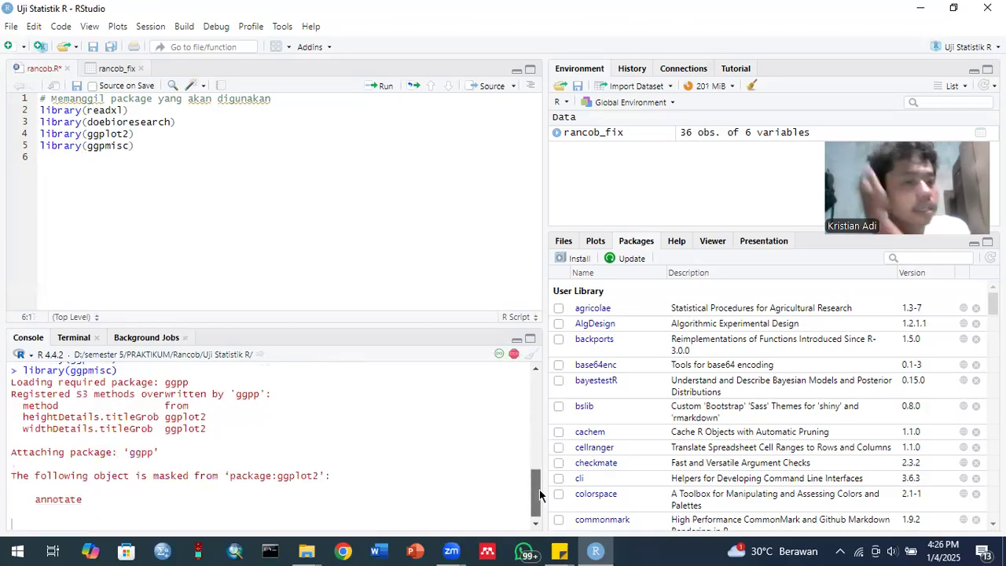
scroll(540, 490, down, 1)
scroll(541, 501, down, 1)
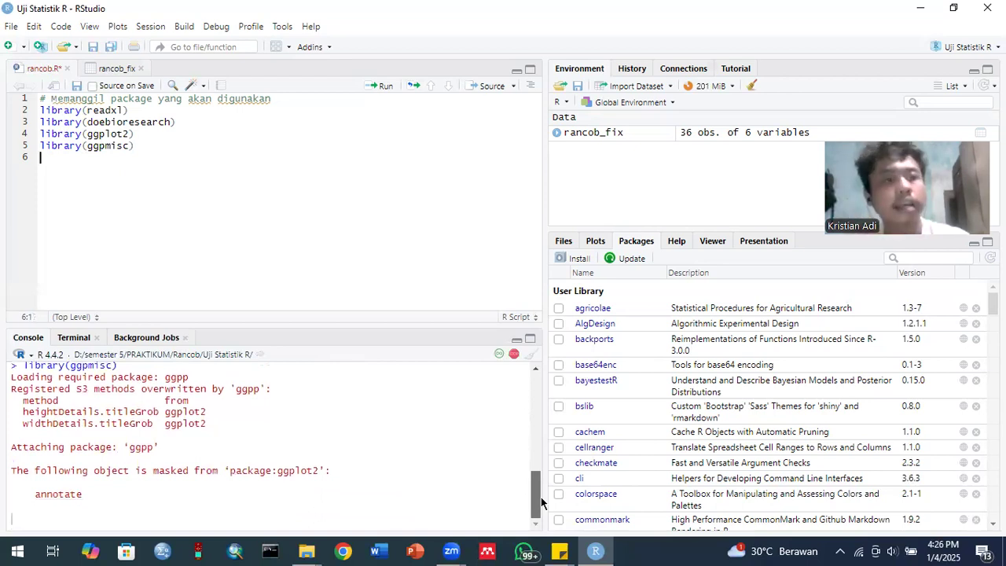
scroll(541, 494, up, 1)
scroll(540, 497, down, 1)
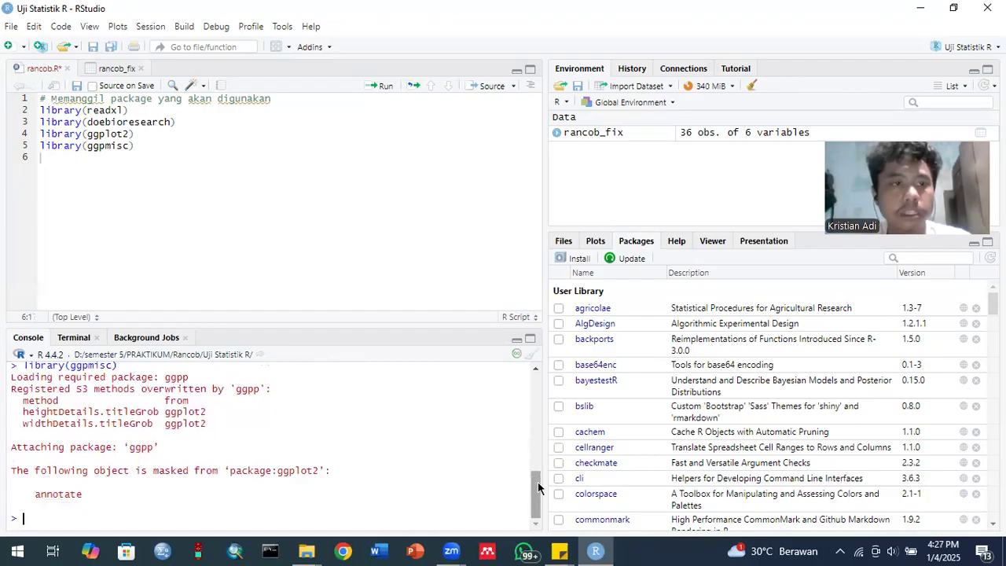
Begin another library call on line 6 of the script, with the package name started as gg
click(63, 146)
click(61, 157)
text(library)
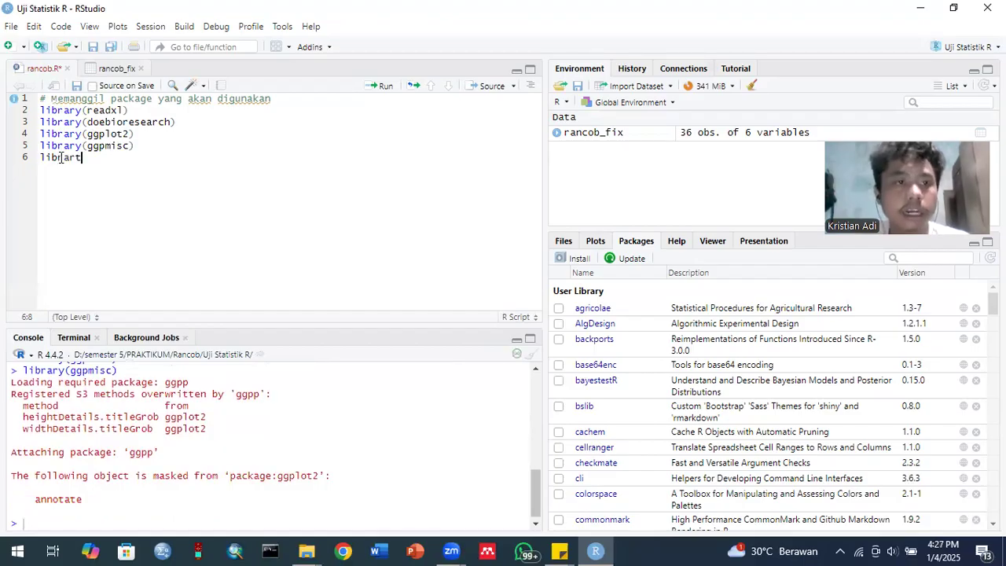
key(BackSpace)
key(Tab)
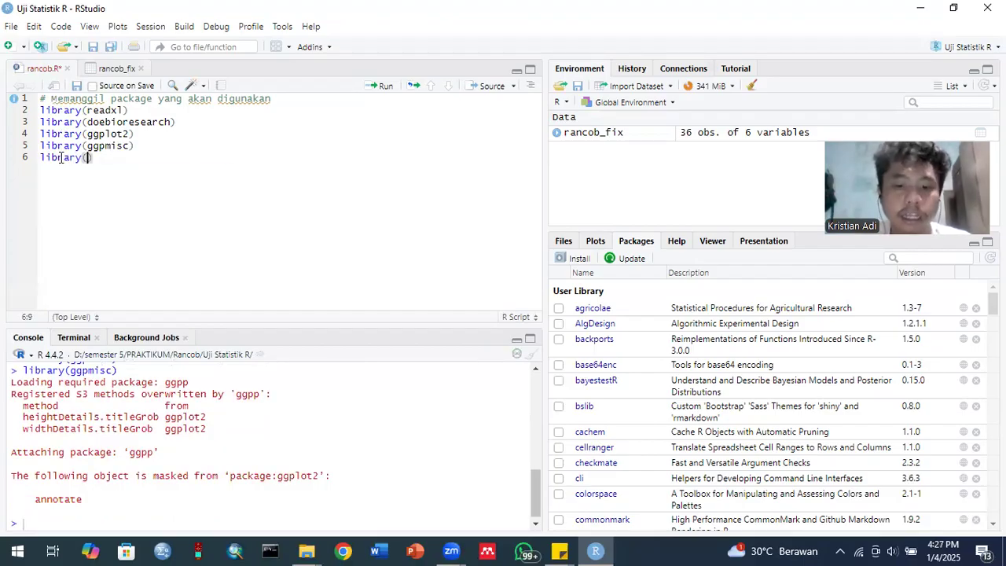
text(gg)
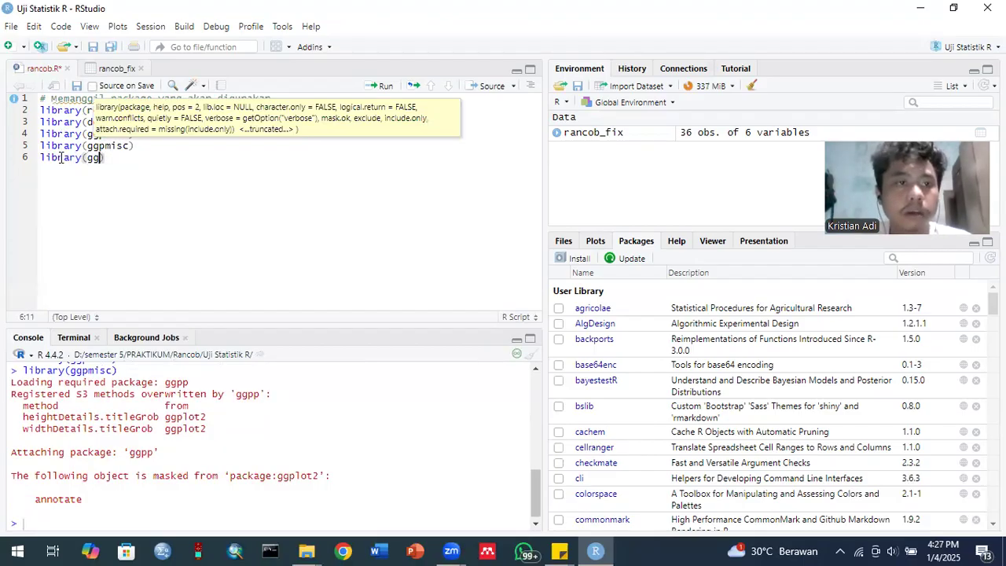
text(pp)
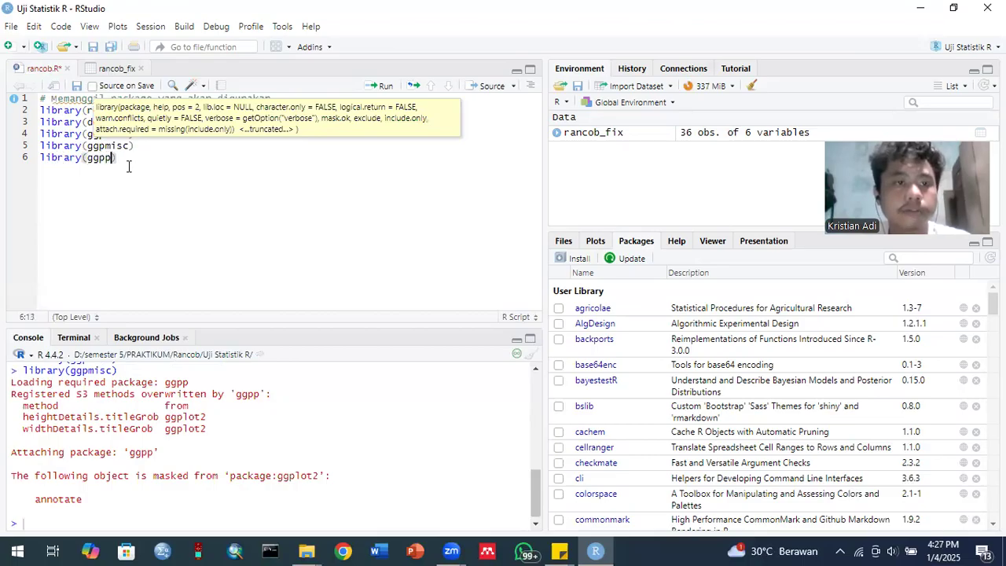
key(BackSpace)
text(p)
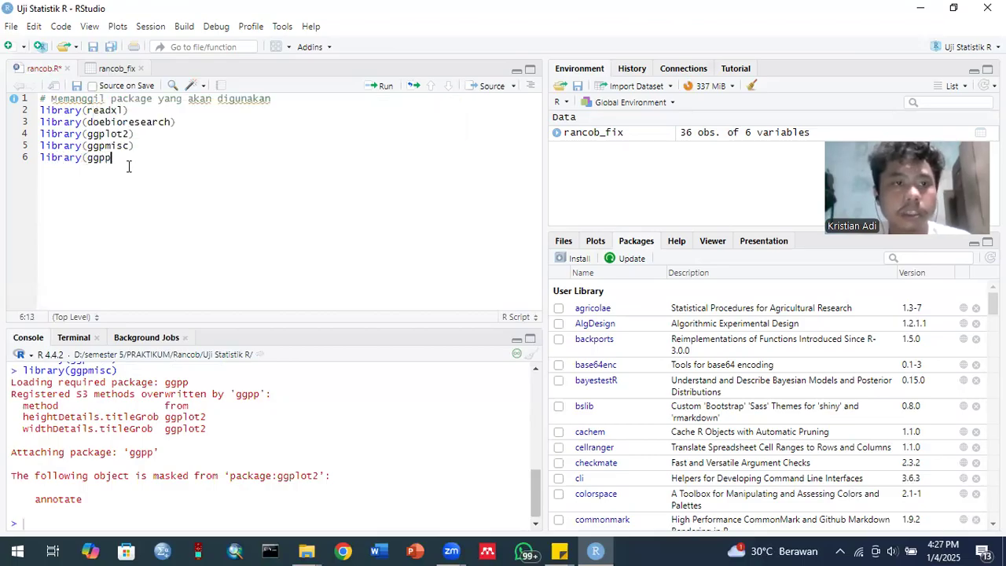
key(BackSpace)
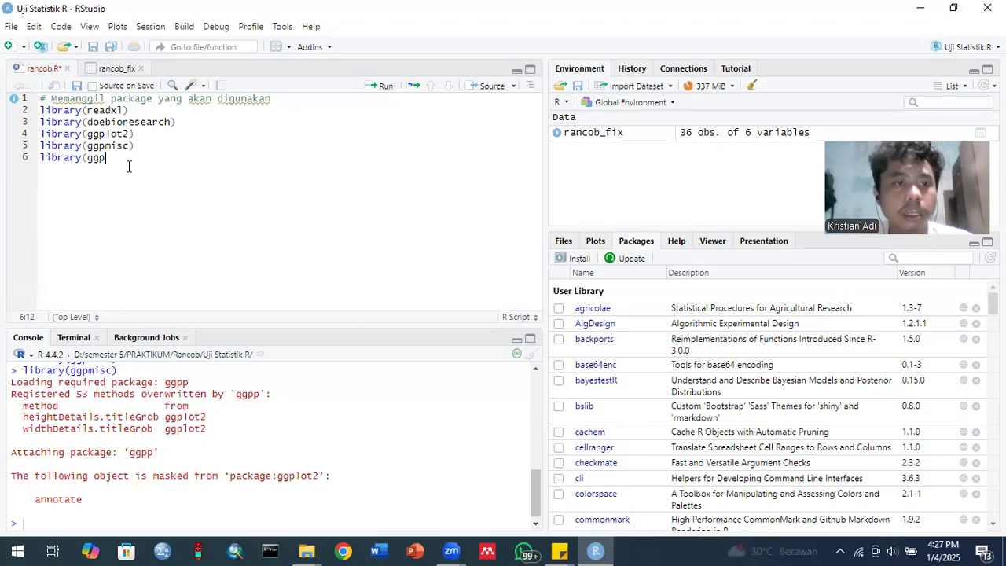
key(BackSpace)
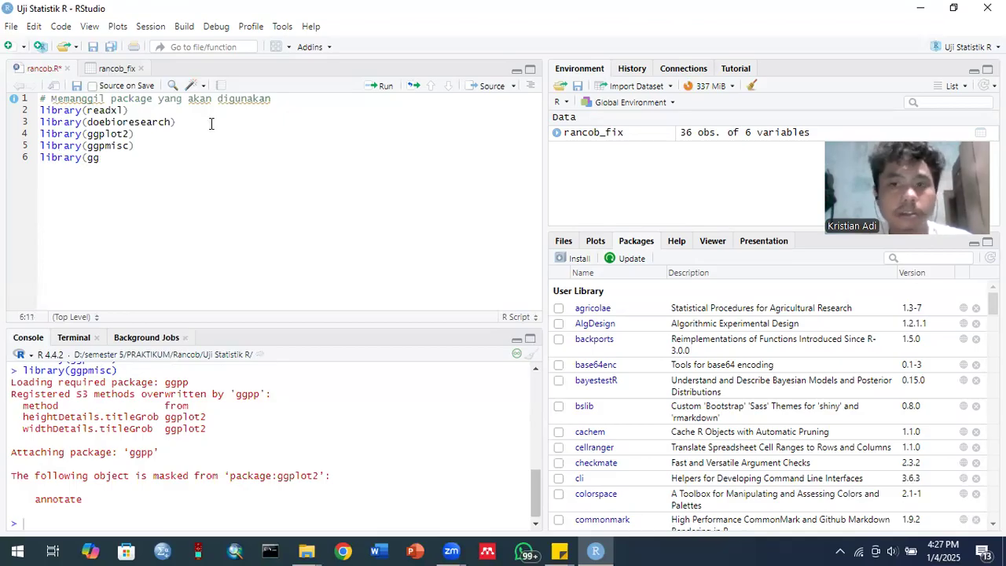
Search the installed packages for ggp, then complete line 6 as library(ggpp) and run it
click(926, 256)
text(ggp)
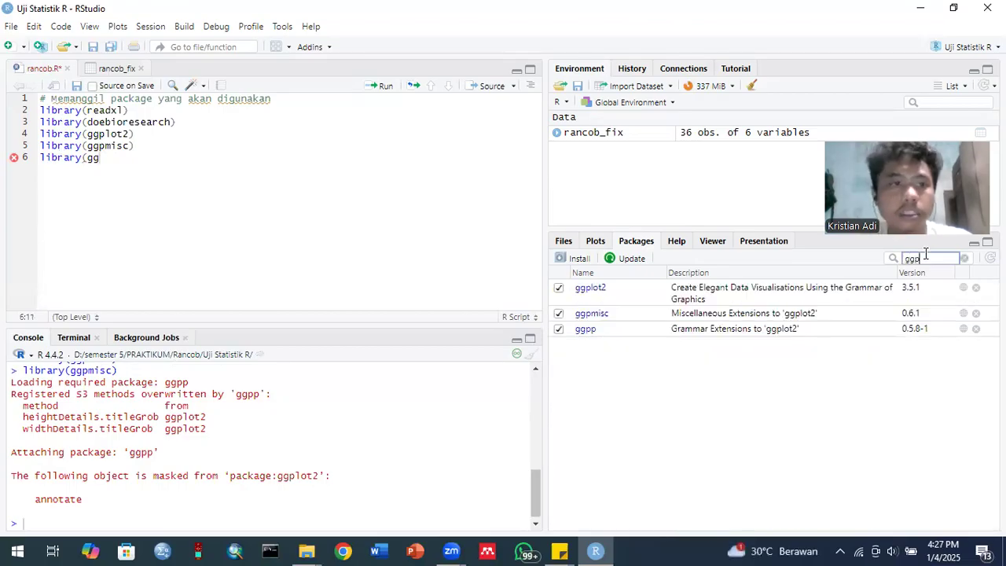
click(168, 172)
text(pp))
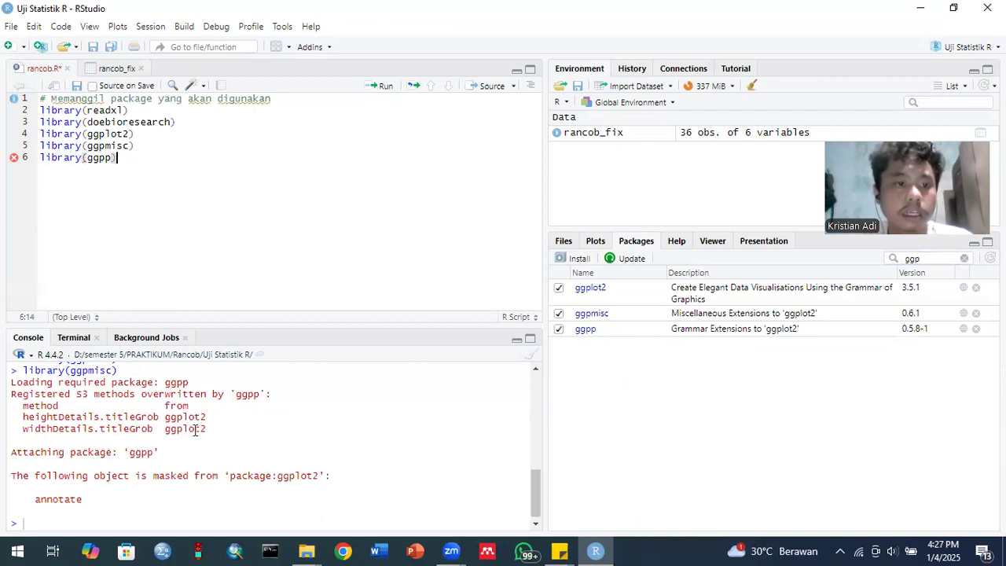
key(ctrl+Return)
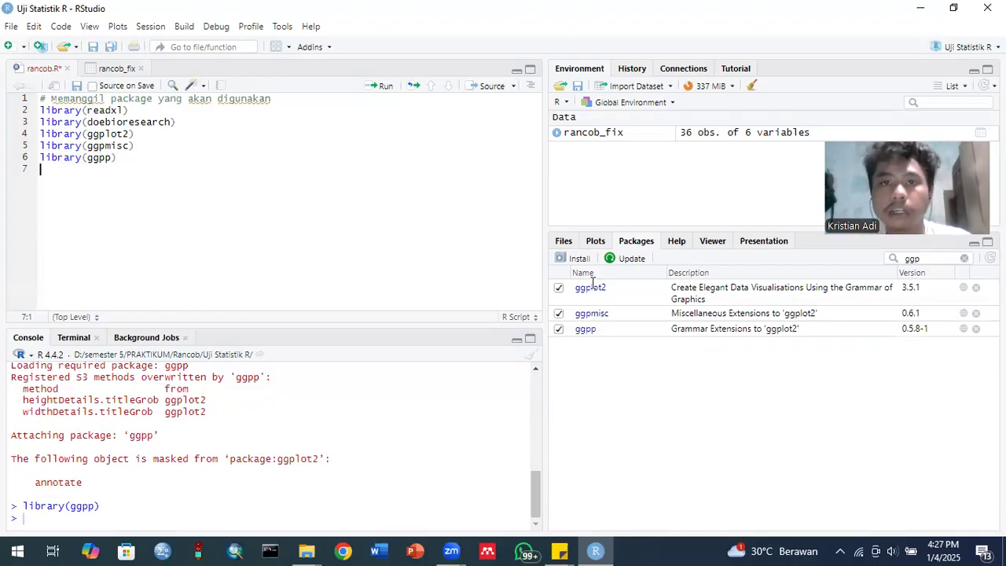
Add the comment "# Analisis Uji Signifikansi Duncan" on line 7 and start an empty line below it
key(alt+Tab)
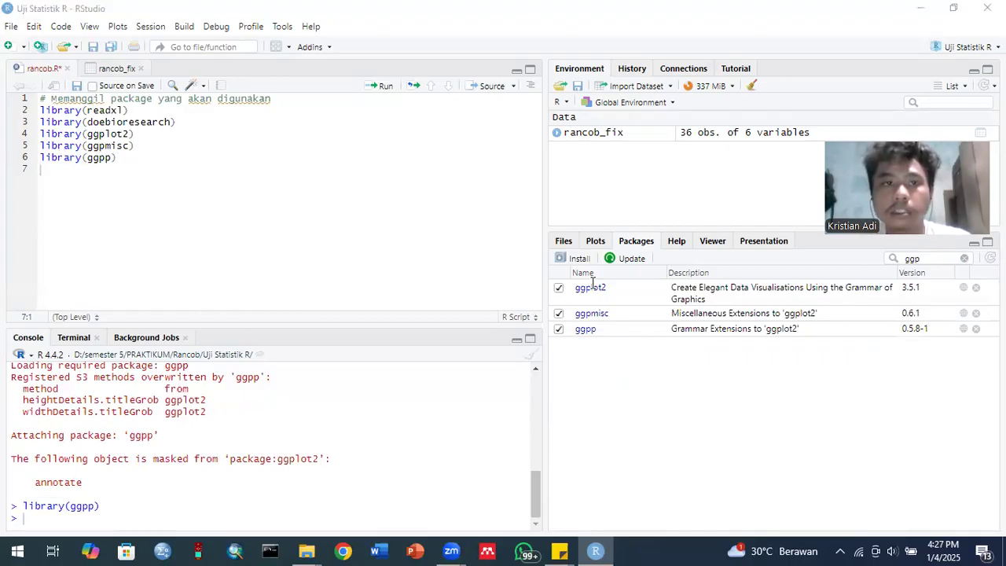
click(123, 157)
click(111, 170)
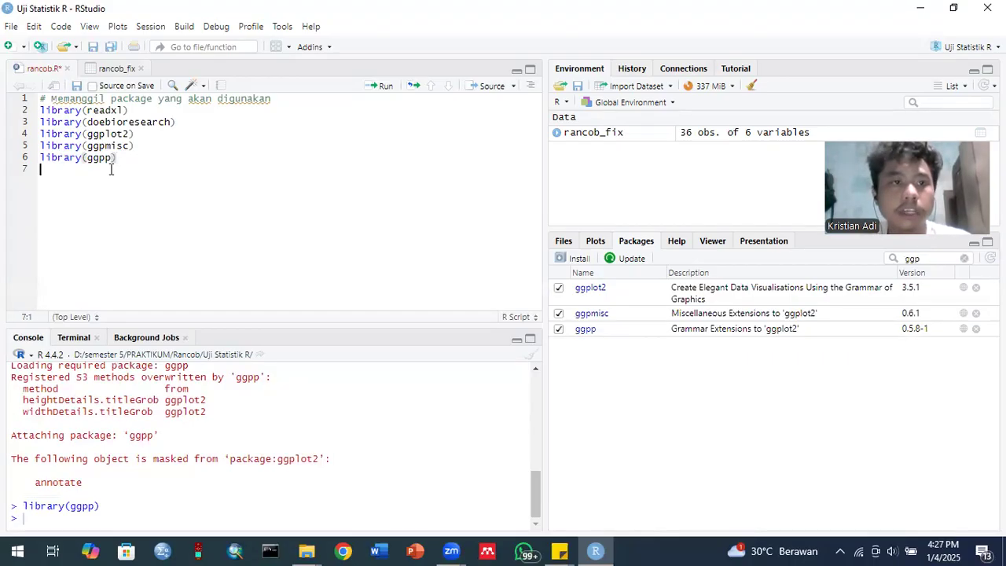
text(#)
key(Caps_Lock)
text(A)
key(Caps_Lock)
text(nal)
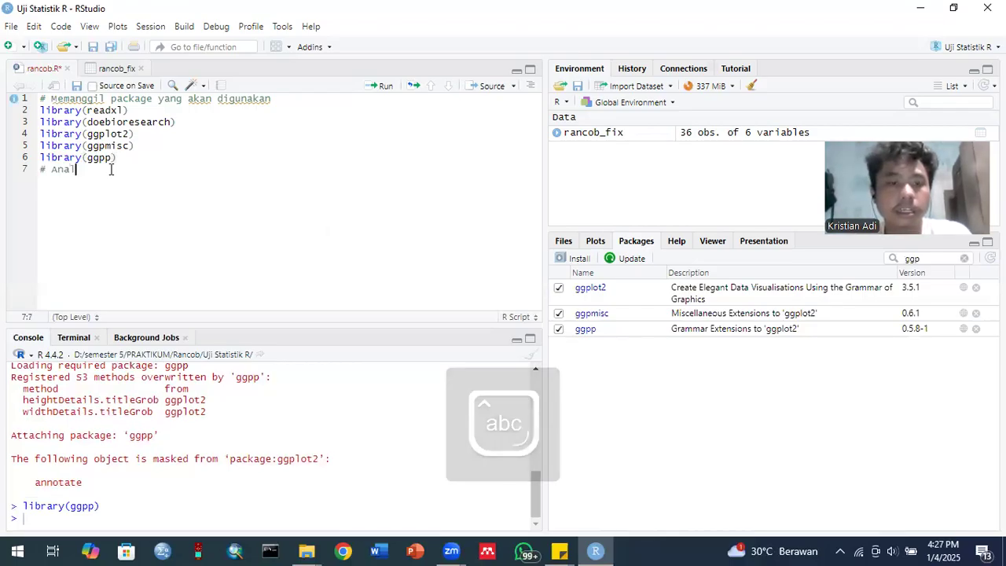
text(isis)
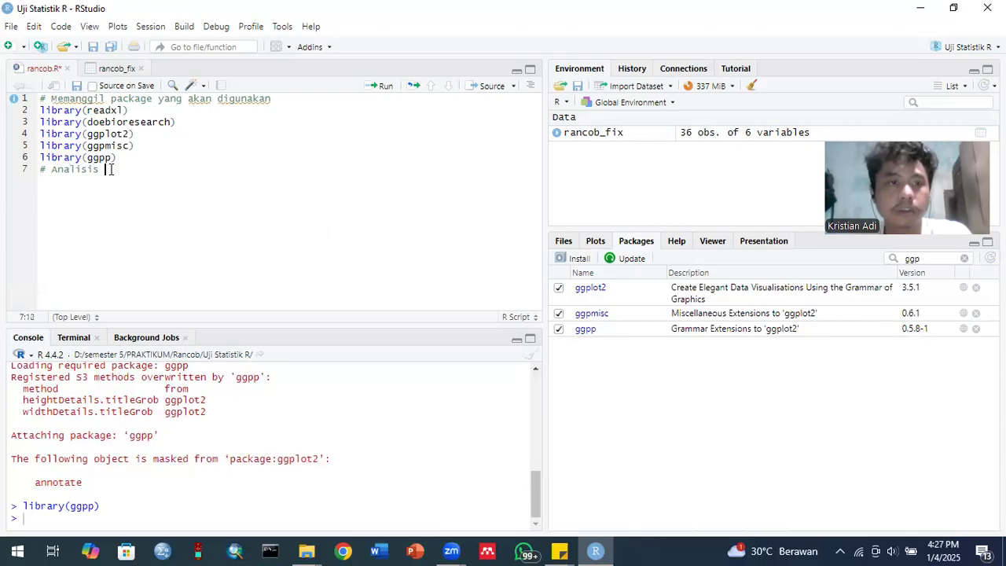
key(Caps_Lock)
text(U)
key(Caps_Lock)
text(ji)
key(Caps_Lock)
text(S)
key(Caps_Lock)
text(ignifu)
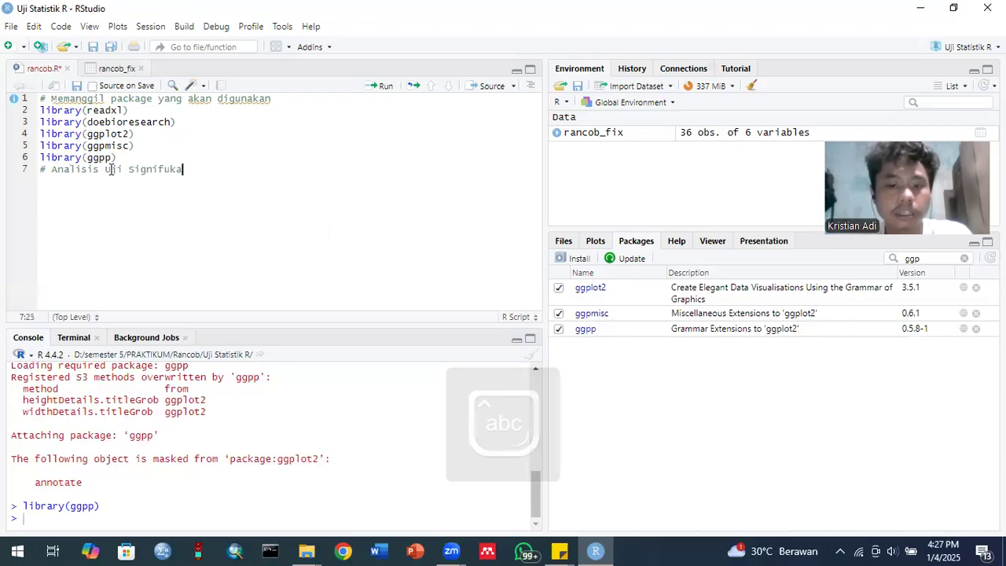
key(BackSpace)
text(ikansi)
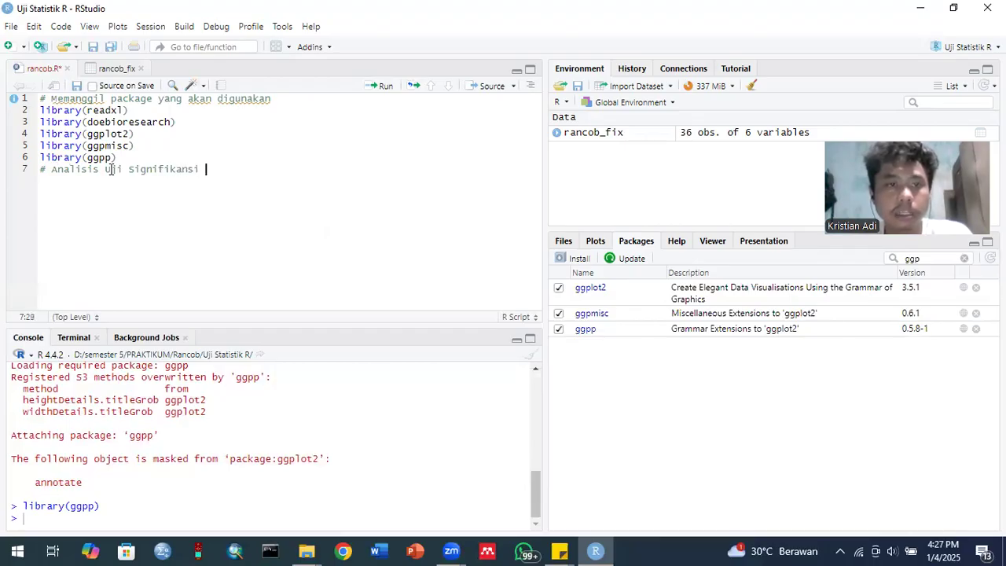
key(Caps_Lock)
text(D)
key(Caps_Lock)
text(uncan)
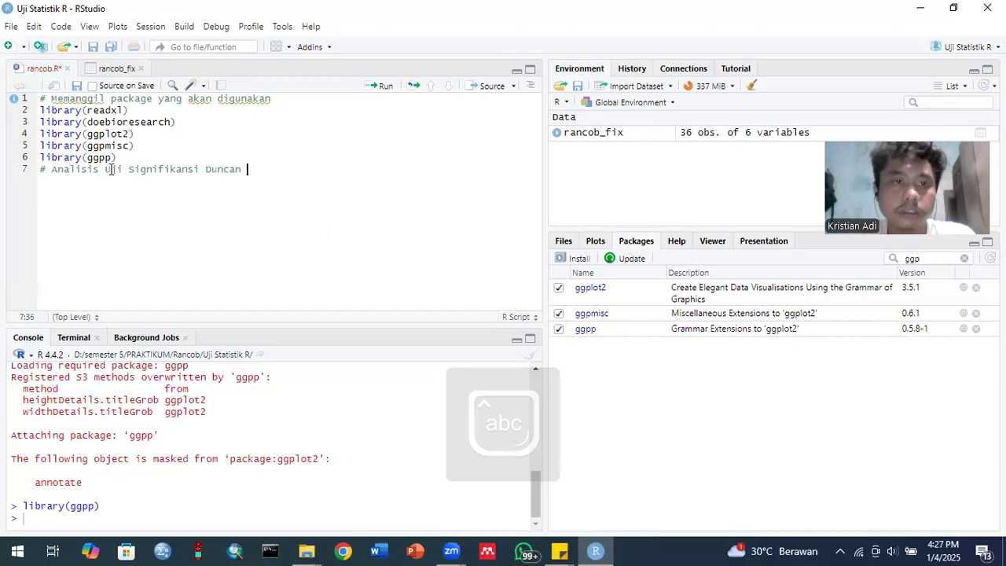
key(BackSpace)
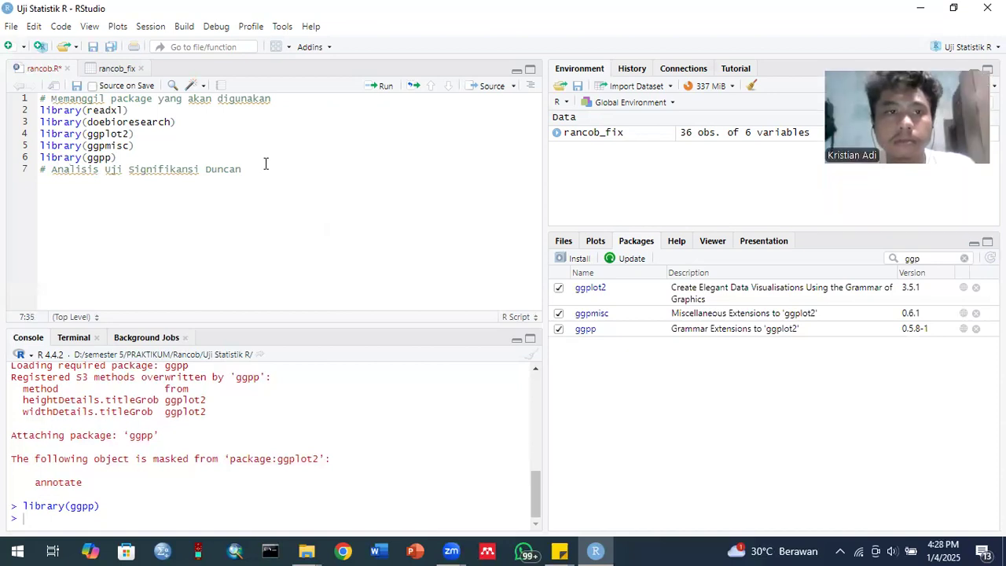
click(150, 220)
key(Return)
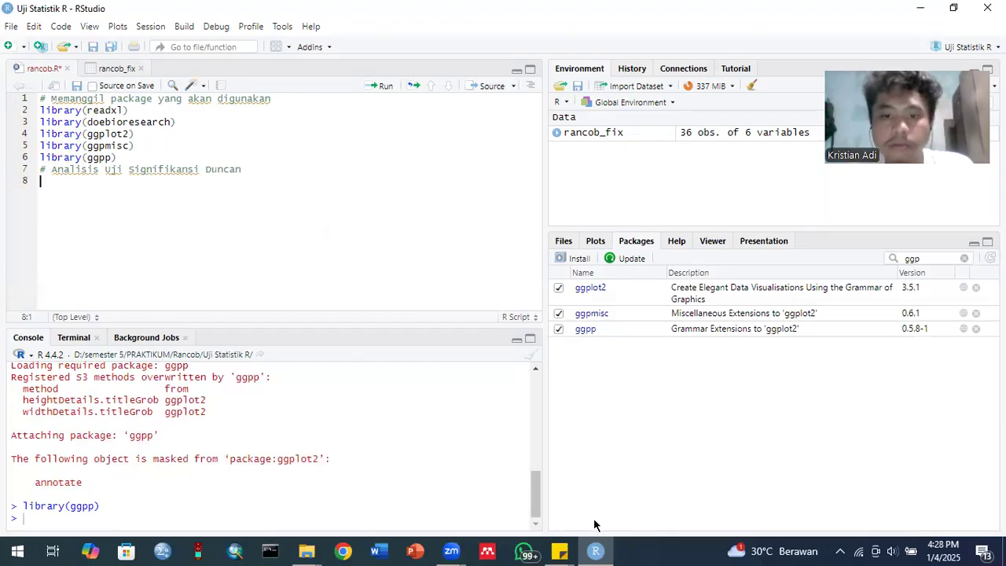
Open the sticky note holding the reference R code, move it higher to consult it, and return to line 8 of the script
mouse_move(560, 551)
click(628, 504)
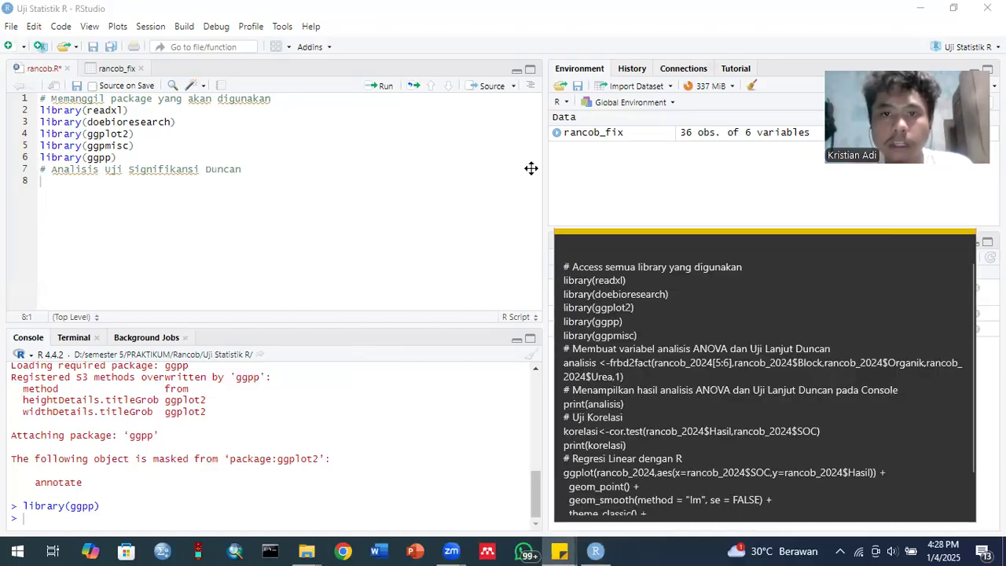
click(625, 269)
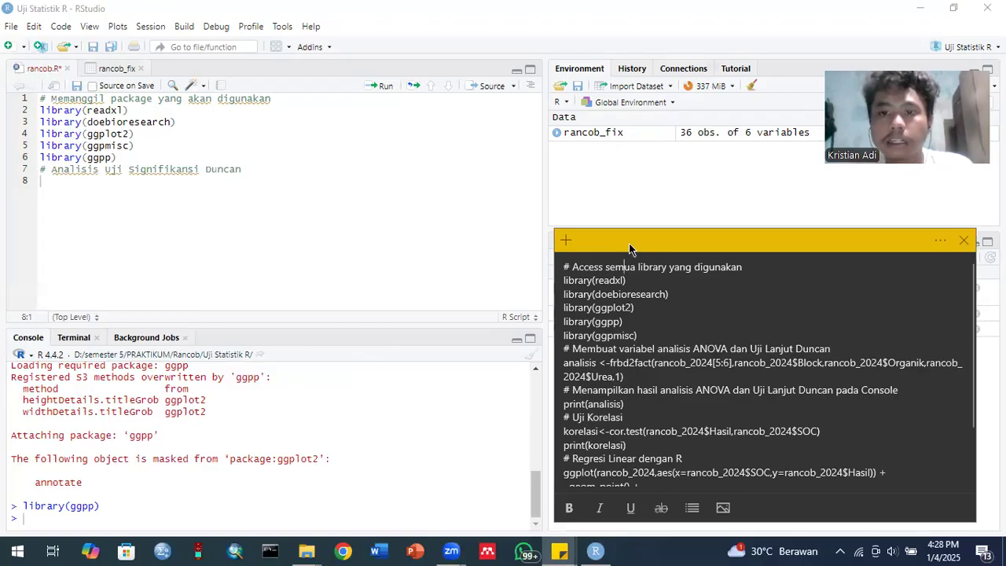
drag(629, 249, 639, 157)
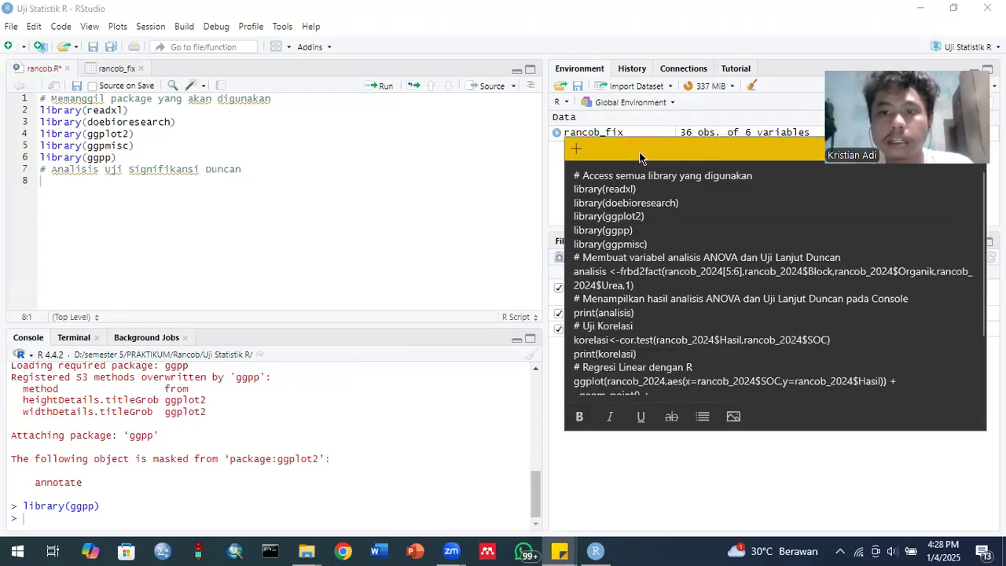
click(146, 179)
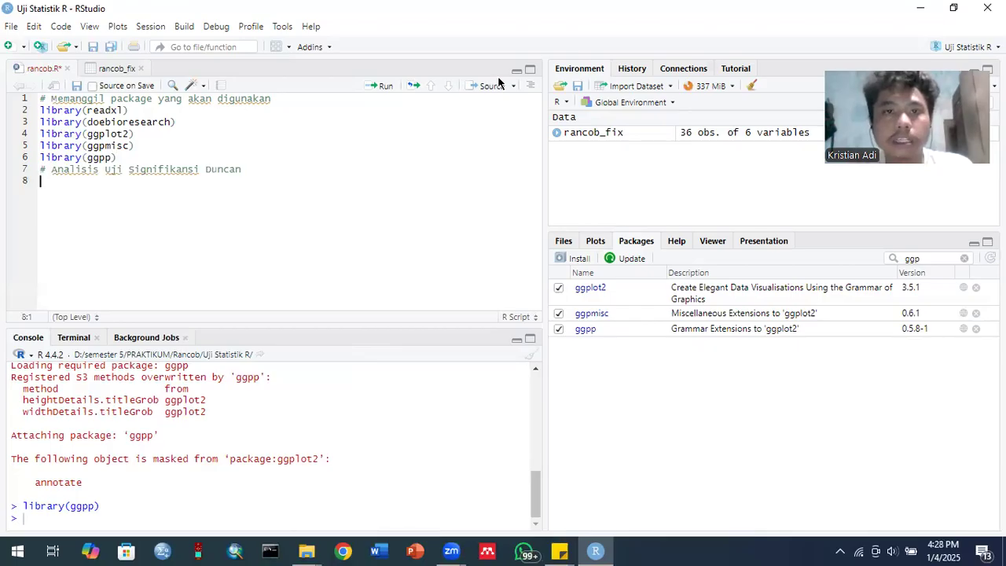
Write analisis <-frbd2fact() on line 8, checking the function name against the reference code in the sticky note
text(ana)
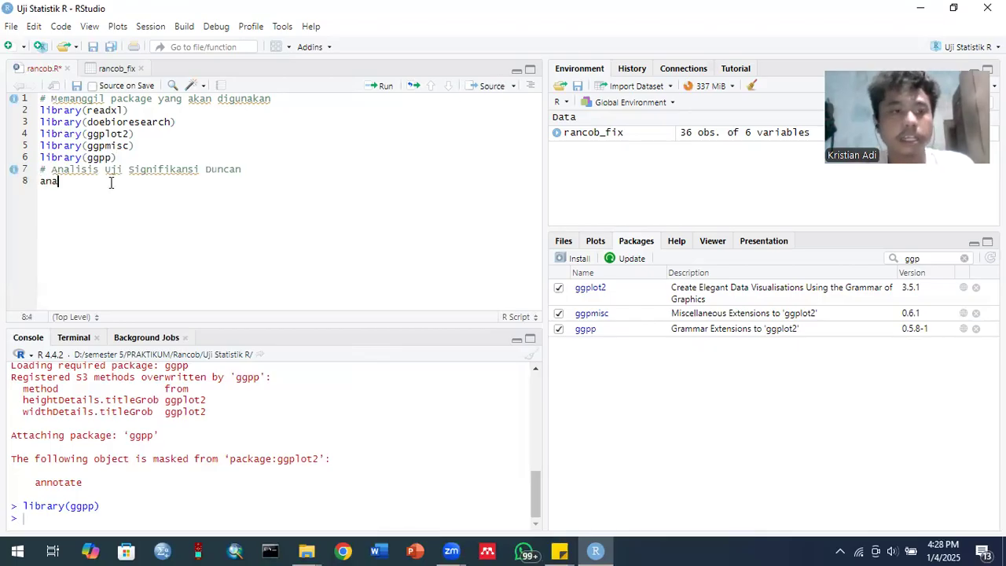
text(lisis <-)
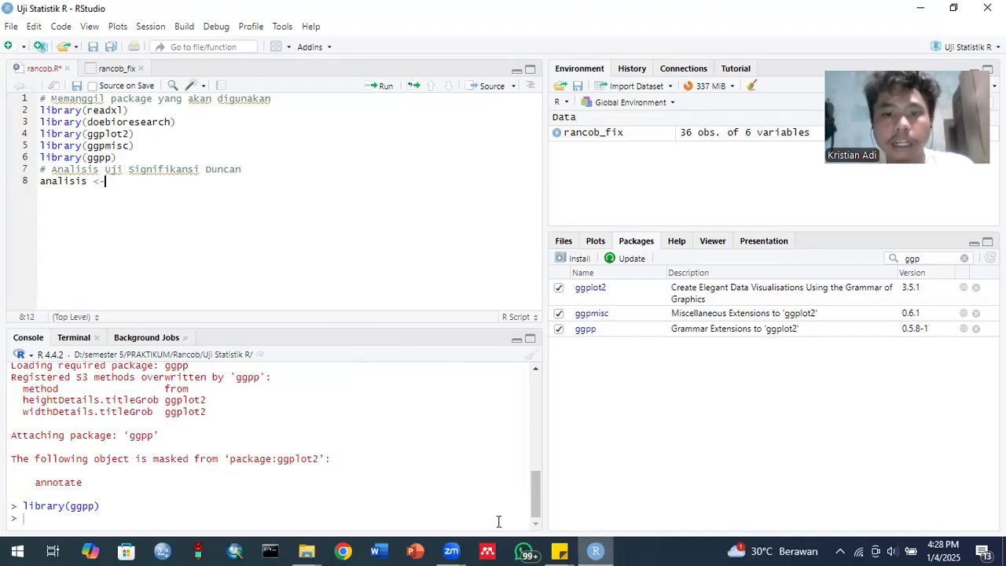
mouse_move(559, 551)
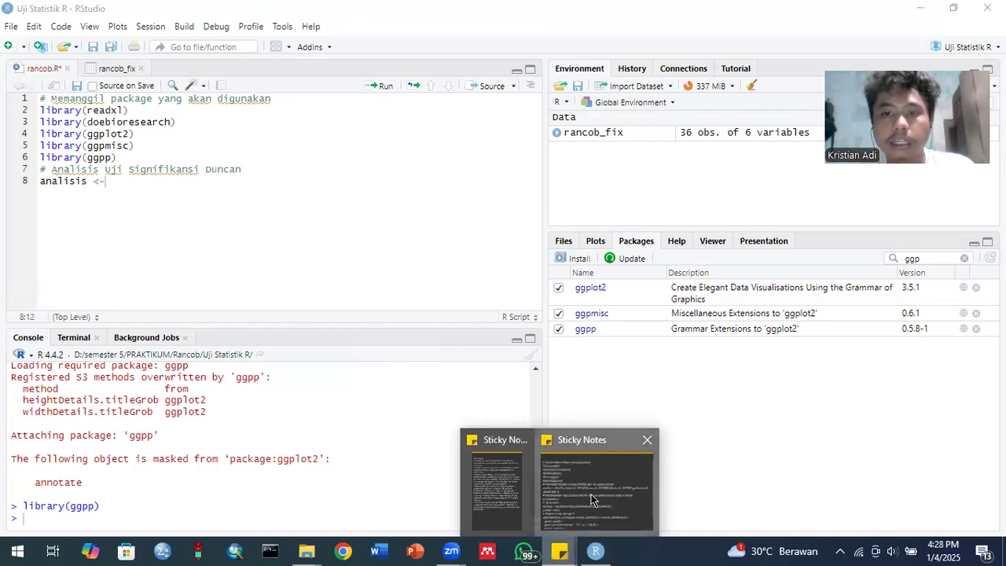
click(591, 499)
click(490, 512)
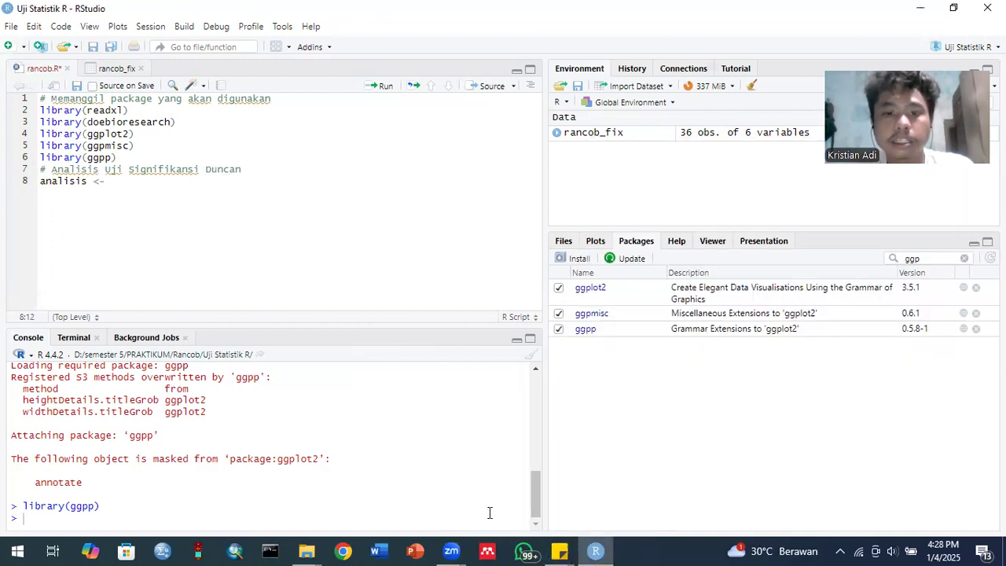
mouse_move(560, 550)
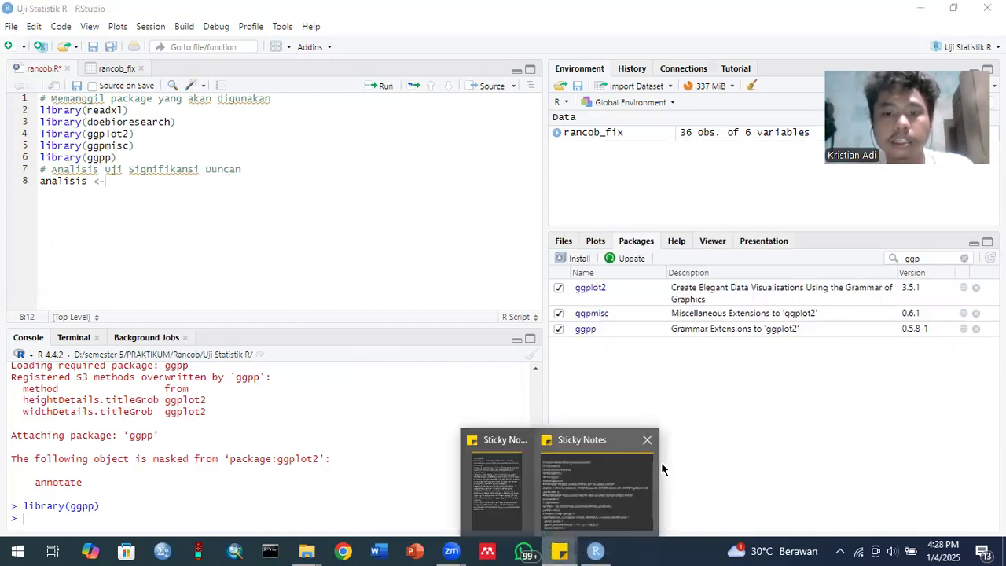
click(570, 497)
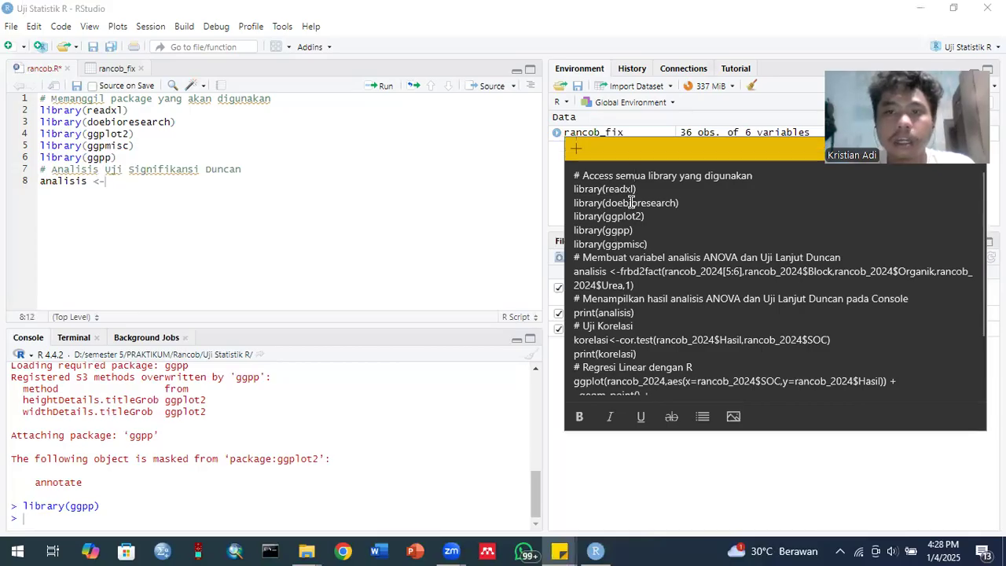
click(136, 179)
text(frbd)
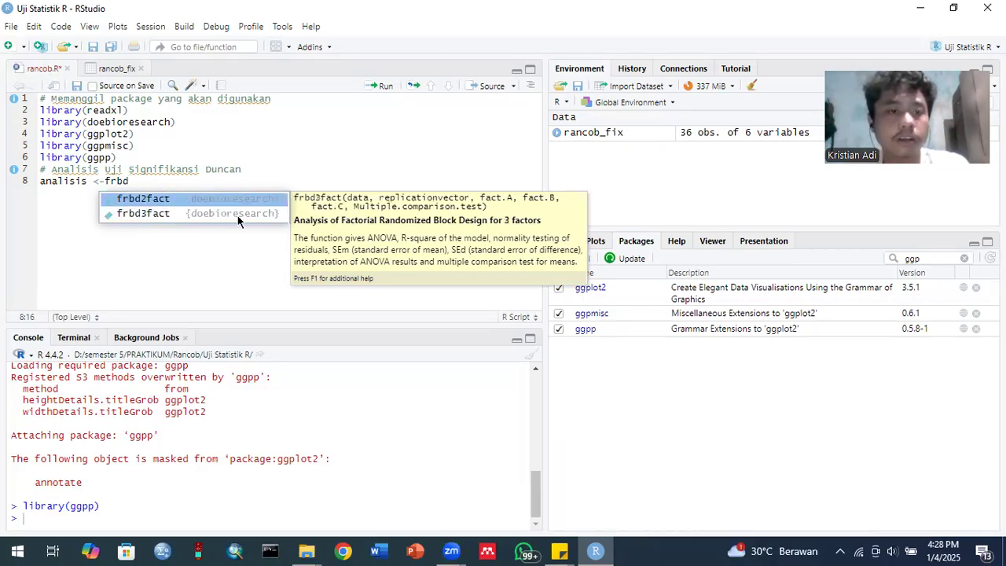
click(142, 202)
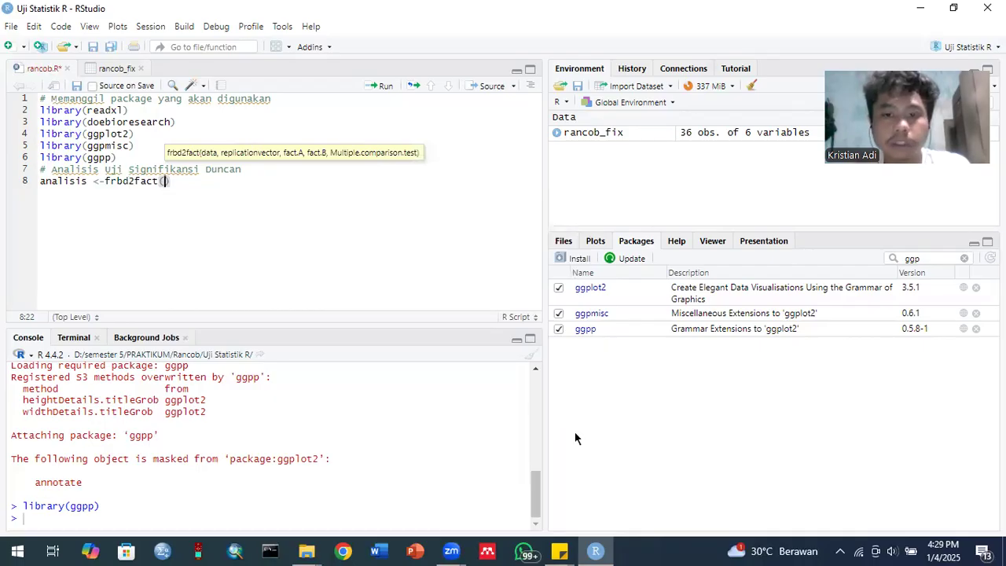
Consult the reference sticky note again and enter rancob_fix inside the parentheses of frbd2fact on line 8
mouse_move(560, 551)
click(600, 534)
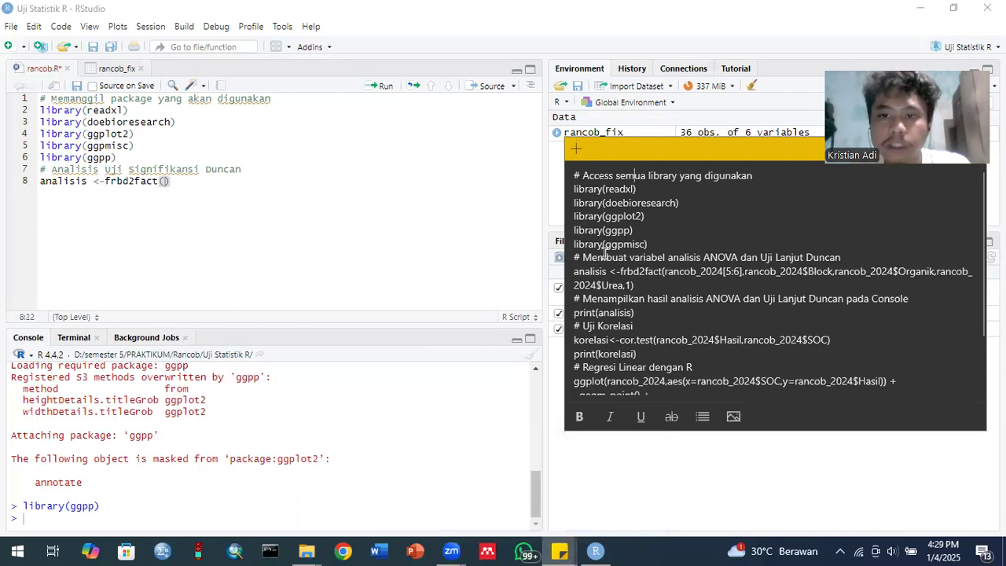
click(164, 181)
text(rancob_)
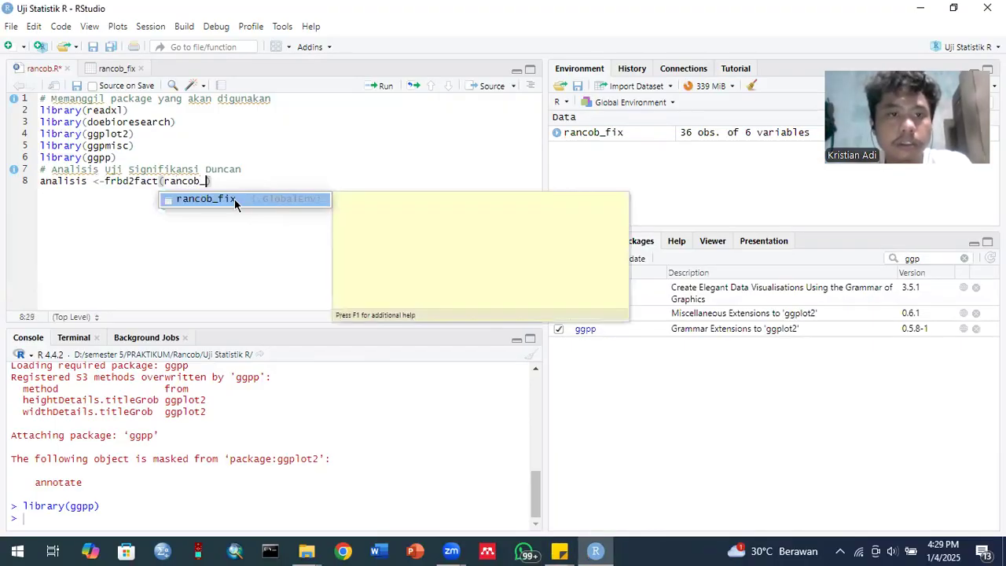
click(234, 199)
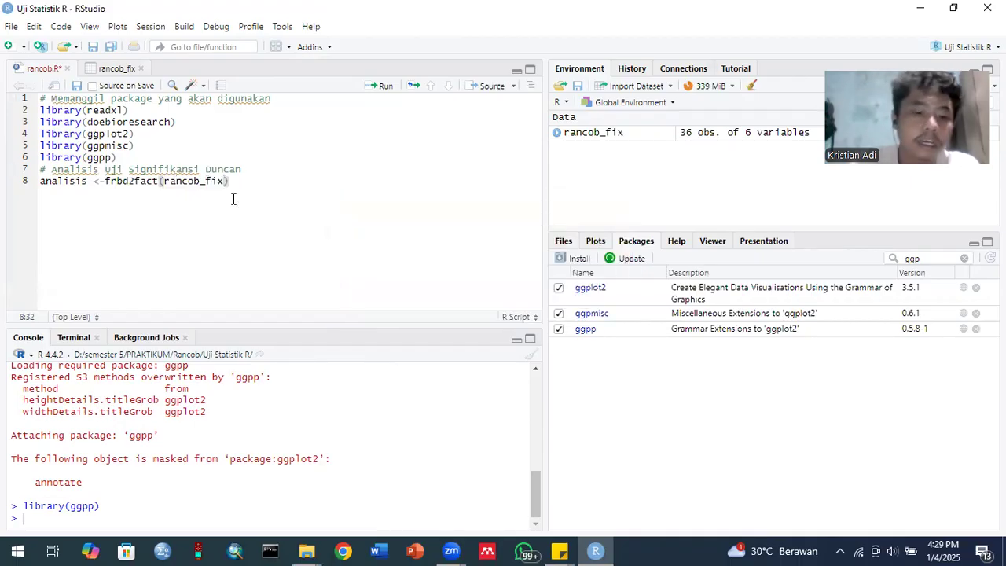
text($)
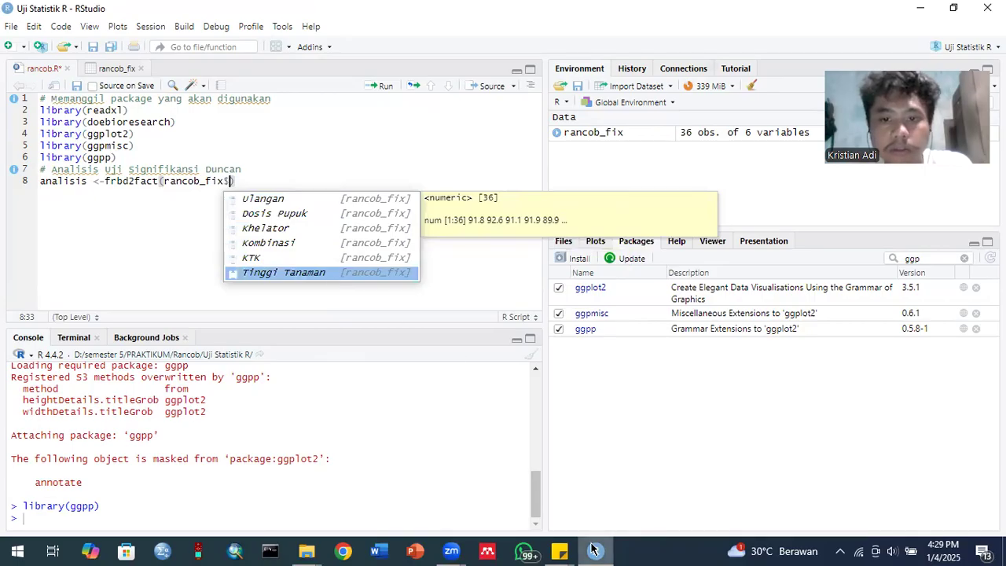
click(560, 551)
click(624, 500)
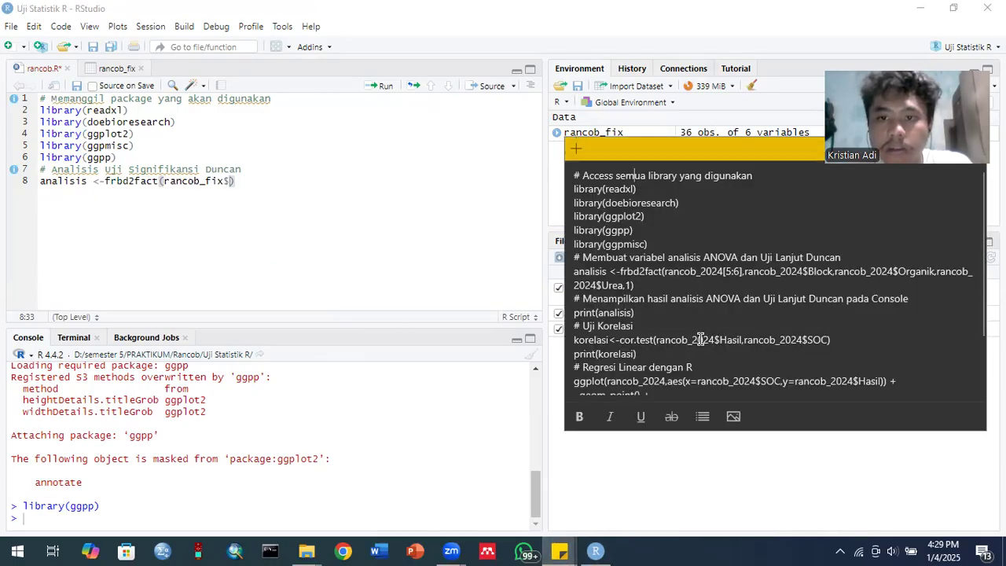
click(560, 551)
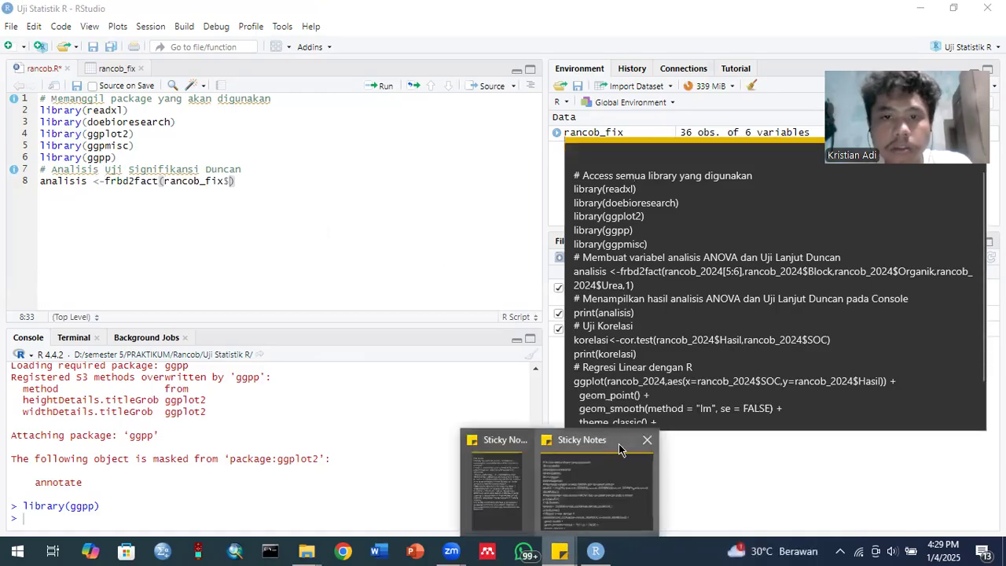
click(233, 181)
key(Left)
key(BackSpace)
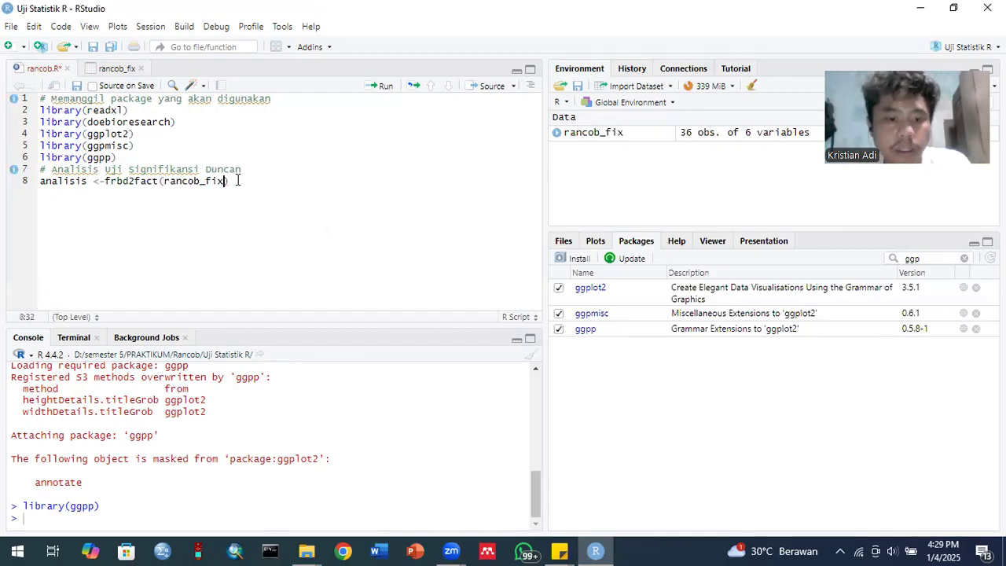
Extend the frbd2fact arguments to rancob_fix$Ulangan followed by rancob_fix$`Dosis Pupuk`
text($)
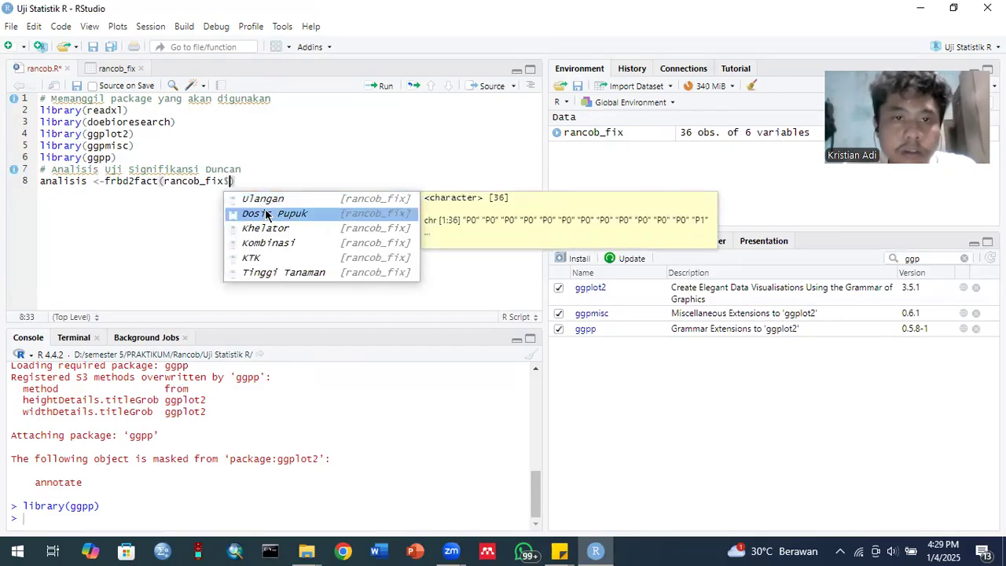
click(265, 200)
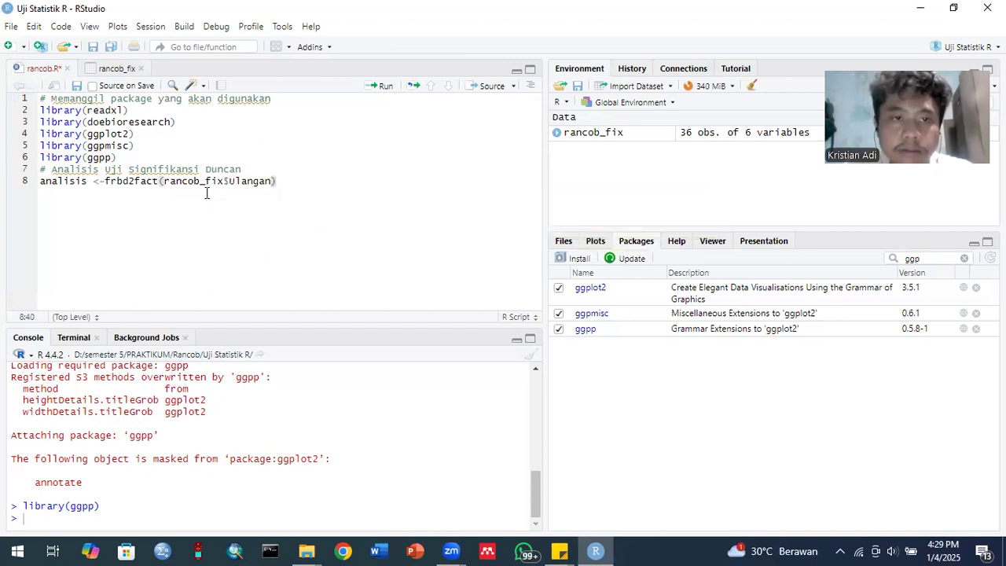
text(,ran)
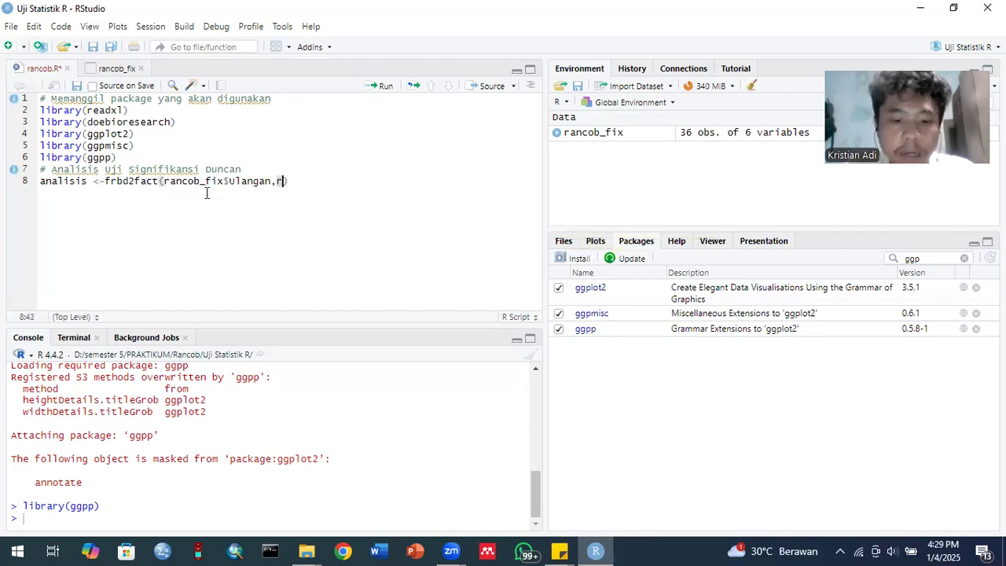
text(cob)
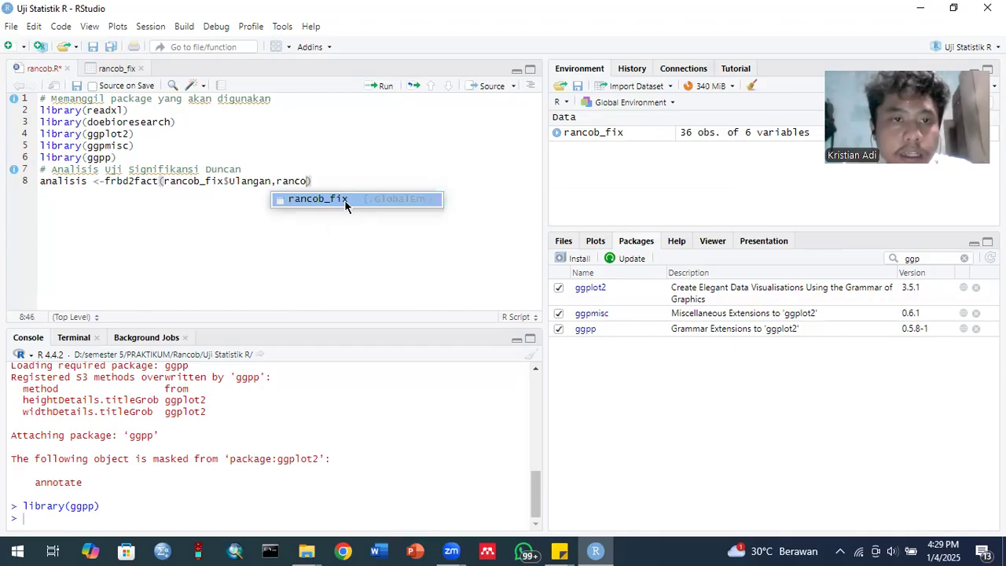
click(346, 201)
text($)
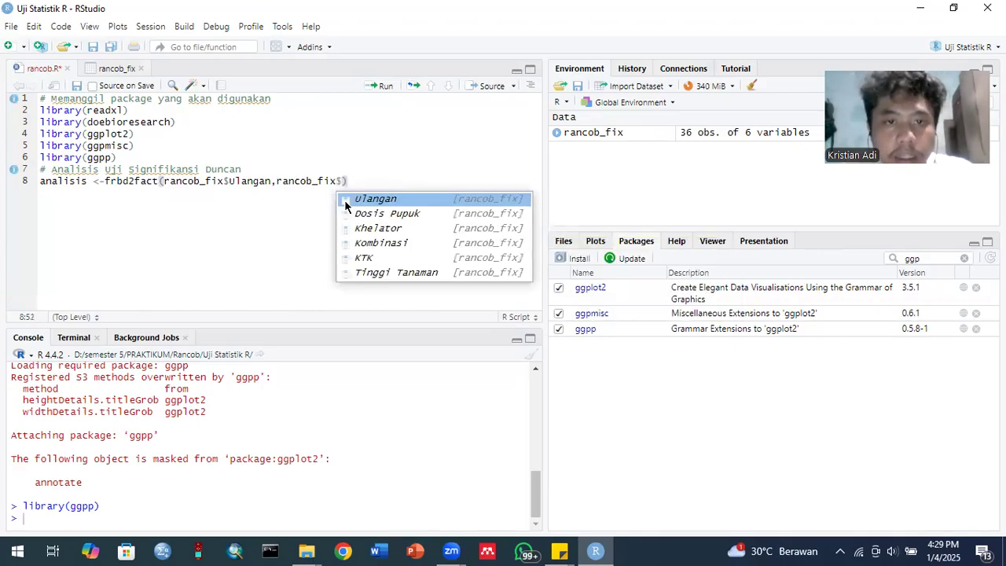
click(386, 214)
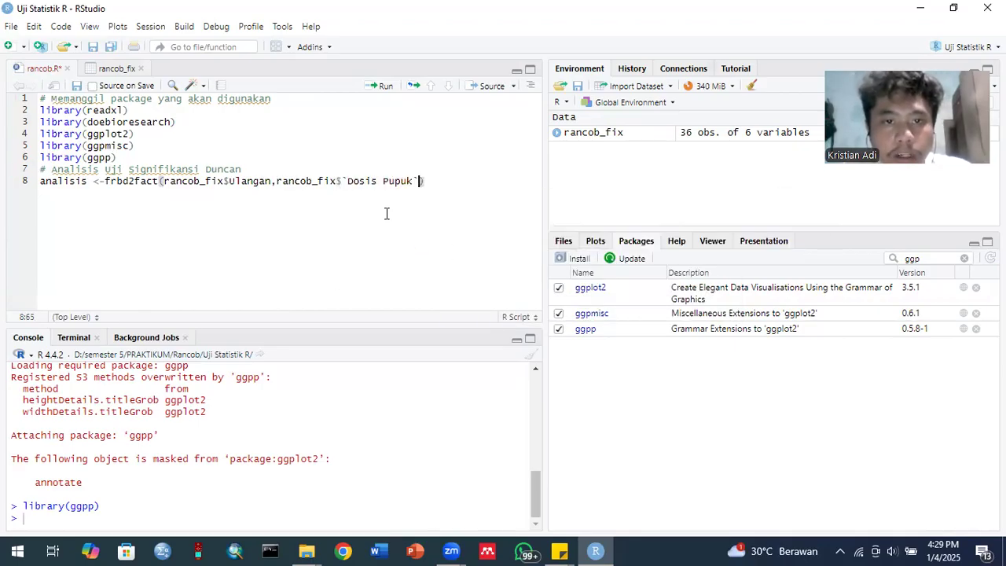
Add rancob_fix$Khelator and the comparison test value 1 as the last arguments of the frbd2fact call on line 8
text($)
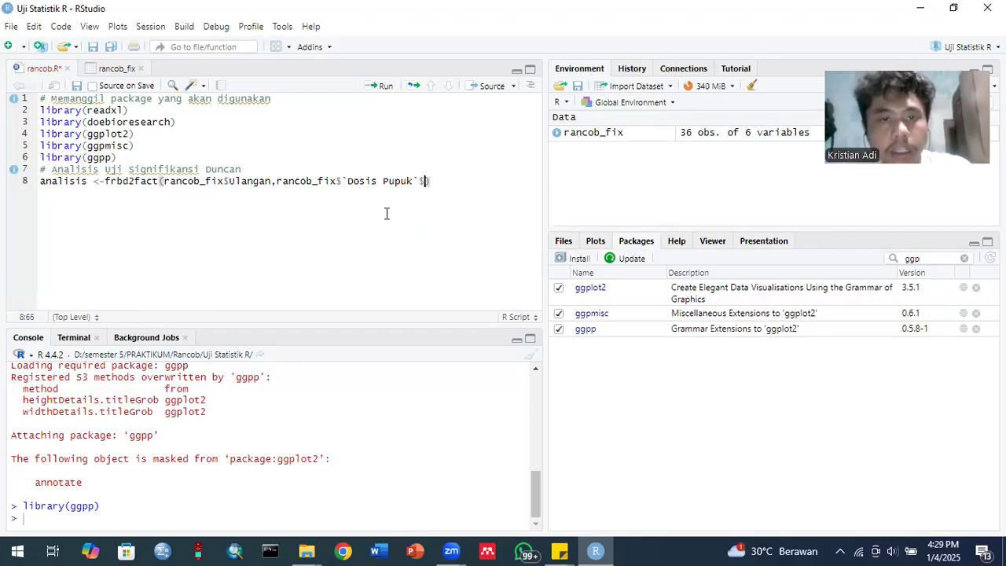
key(BackSpace)
key(BackSpace)
text(ra)
key(BackSpace)
key(BackSpace)
text(ranc)
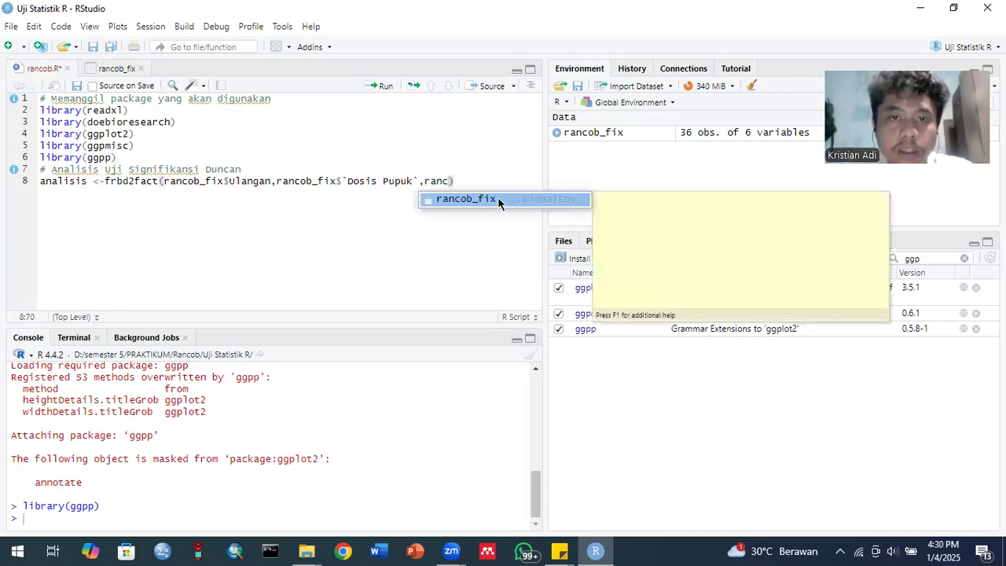
click(497, 198)
text($)
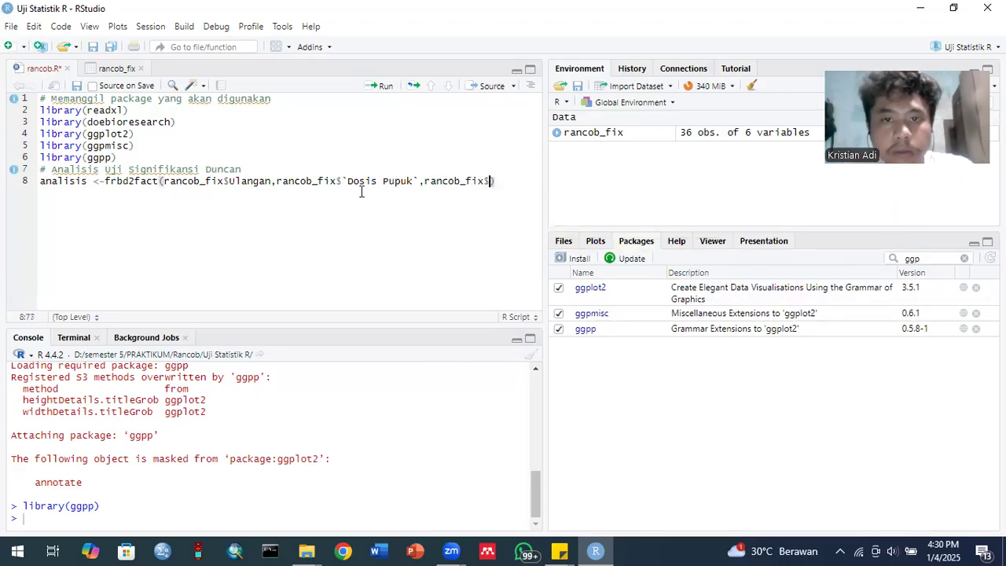
click(525, 228)
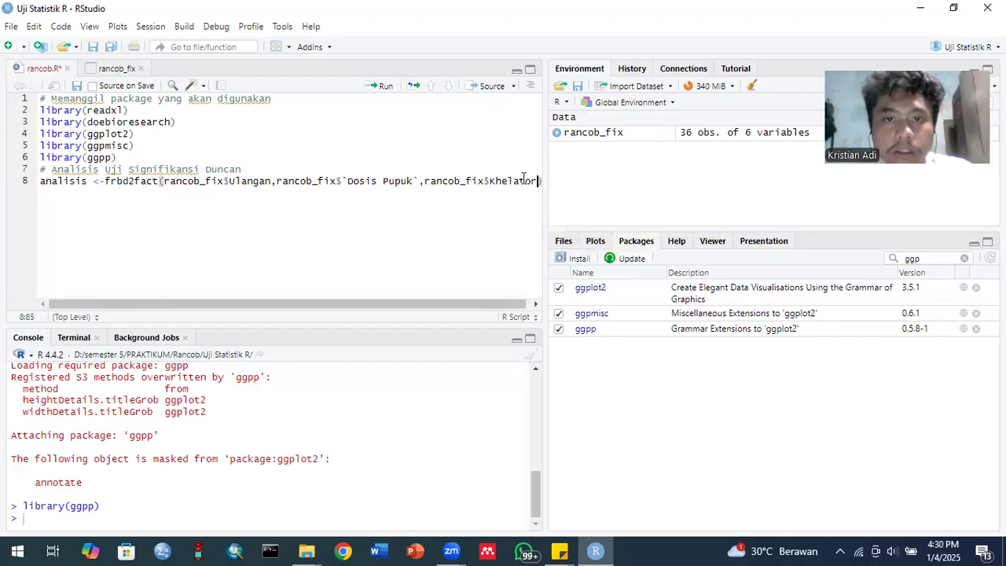
text())
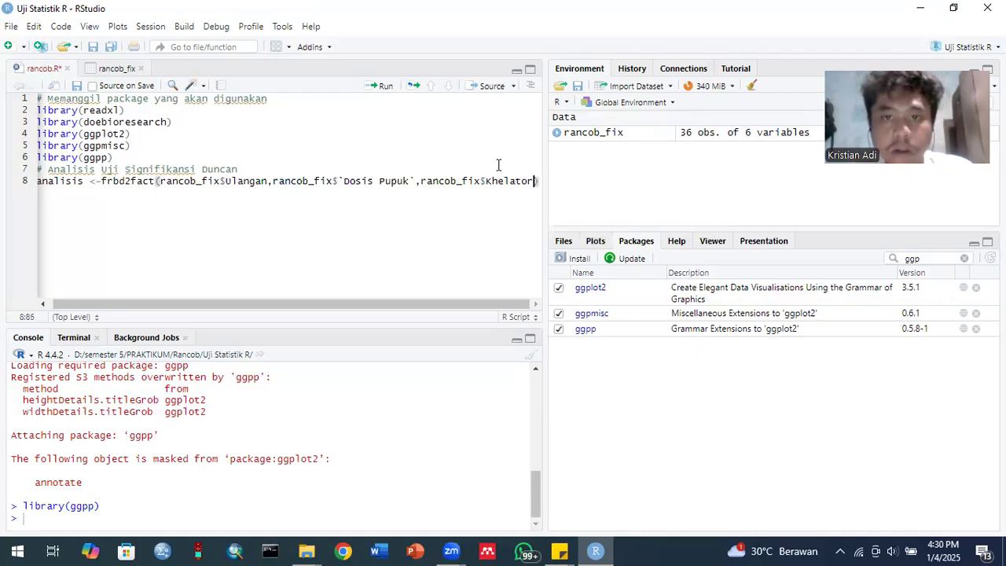
text(, 1)
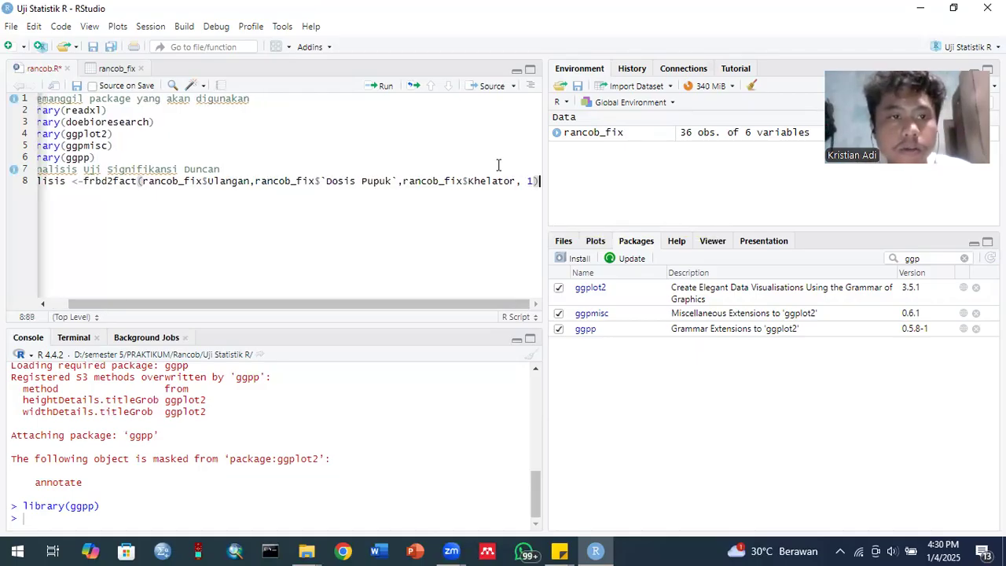
Go back through the frbd2fact call on line 8 from its end towards its start to review the arguments
key(Left)
key(Left)
key(Left)
key(Left)
key(Left)
key(Left)
key(Left)
key(Left)
key(Left)
key(Left)
key(Left)
key(Left)
key(Left)
key(Left)
key(Left)
key(Left)
key(Left)
key(Left)
key(Left)
key(Left)
key(Left)
key(Left)
key(Down)
key(Left)
key(Left)
key(Left)
key(Left)
key(Left)
key(Left)
key(Left)
key(Left)
key(Left)
key(Left)
key(Left)
key(Left)
key(Left)
key(Left)
key(Left)
key(Left)
key(Left)
key(Left)
key(Left)
key(Left)
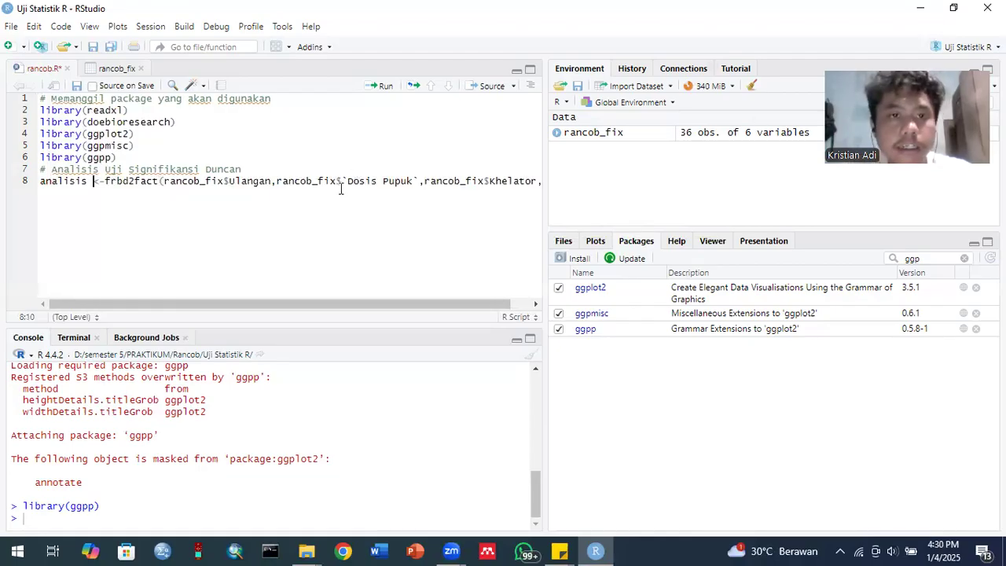
Run the Duncan comment and the analisis assignment on lines 7 and 8, then bring the start of the lines back into view
key(End)
key(ctrl+Return)
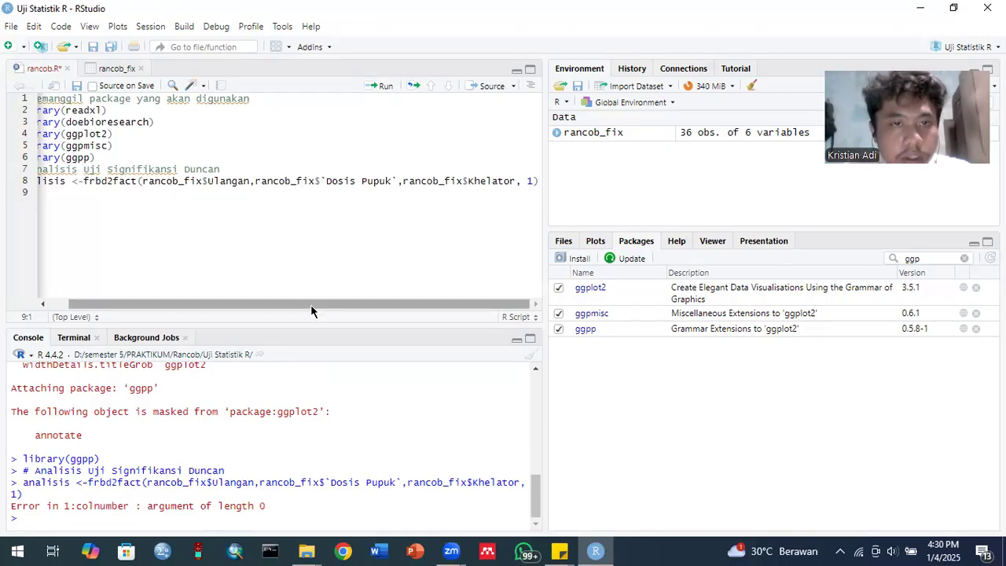
drag(310, 304, 183, 314)
click(76, 213)
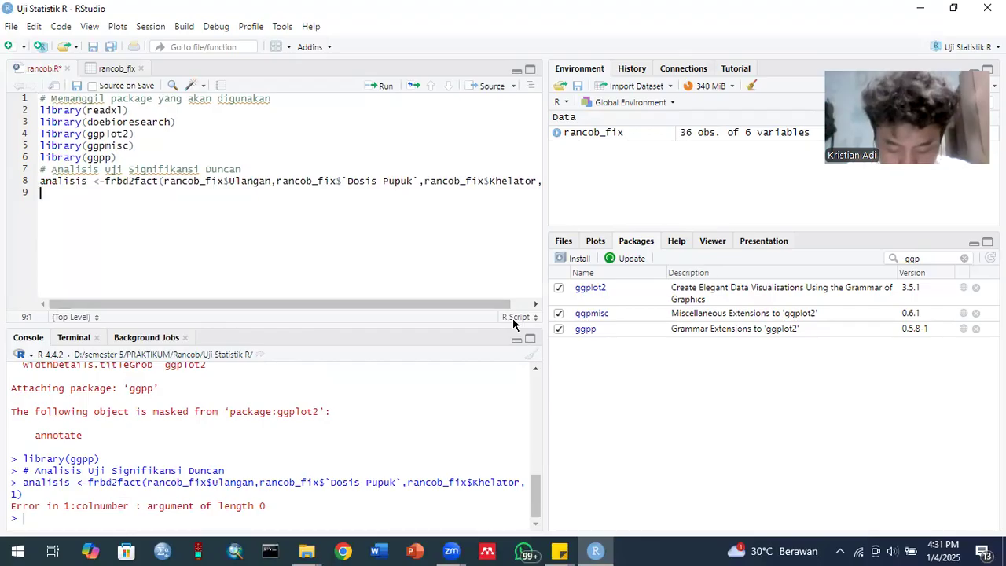
Insert rancob_fix as a new first argument of the frbd2fact call on line 8, ahead of rancob_fix$Ulangan
click(170, 182)
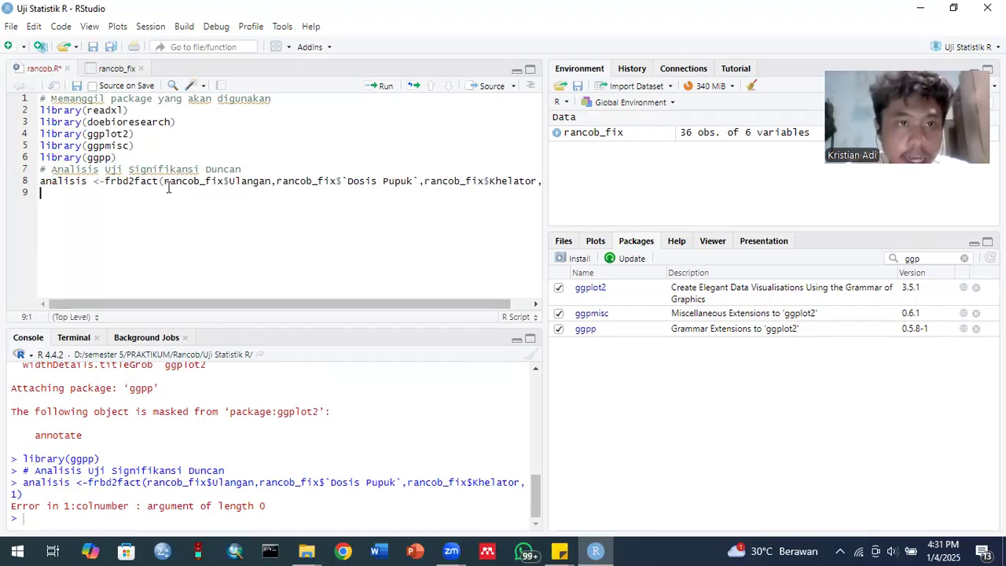
key(Left)
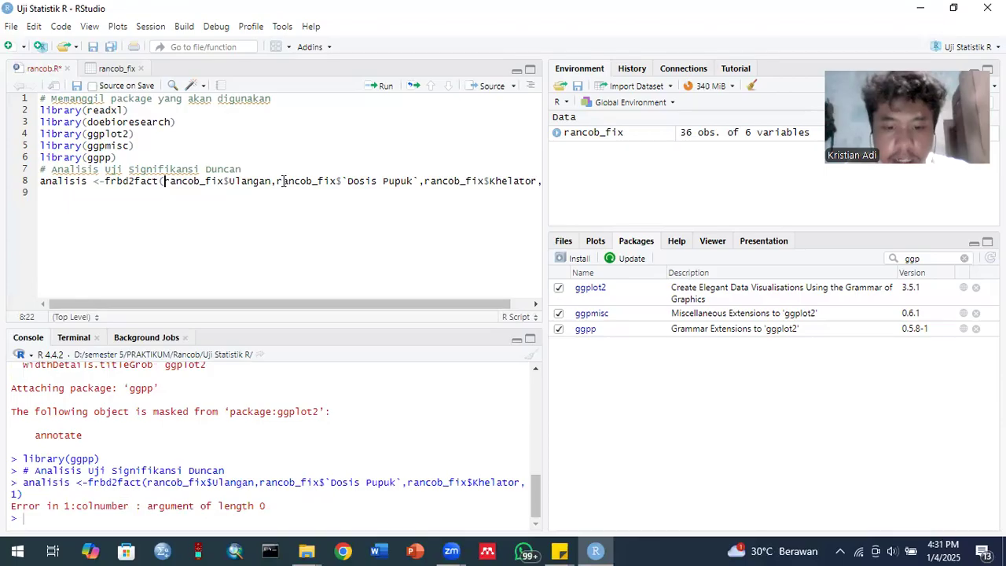
text(rancob)
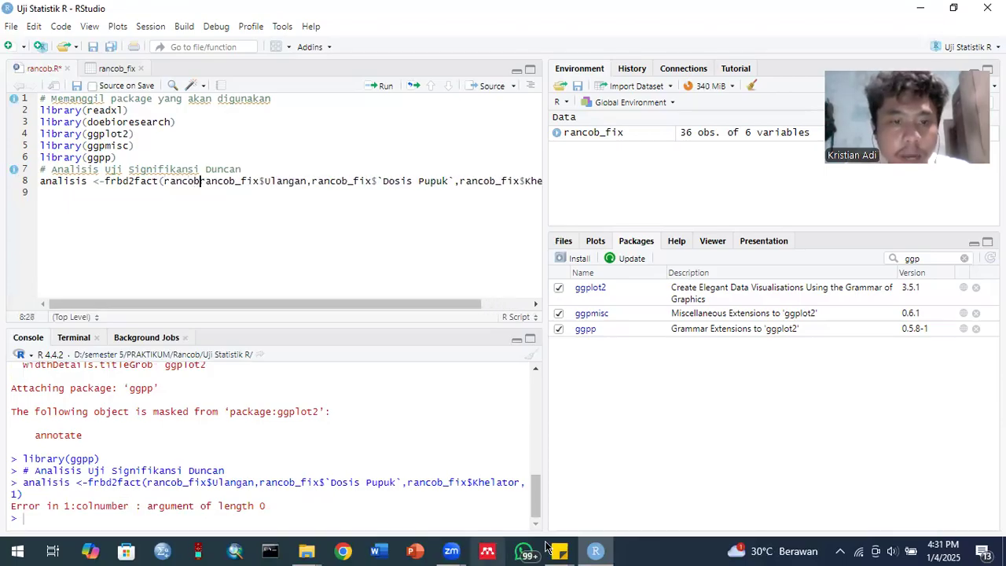
drag(17, 507, 265, 505)
click(265, 506)
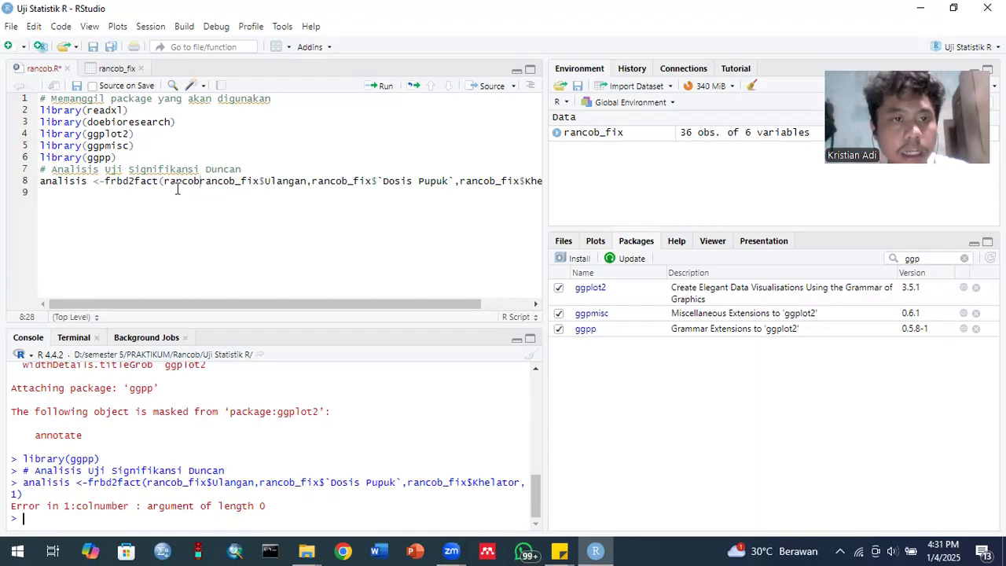
text(_fix)
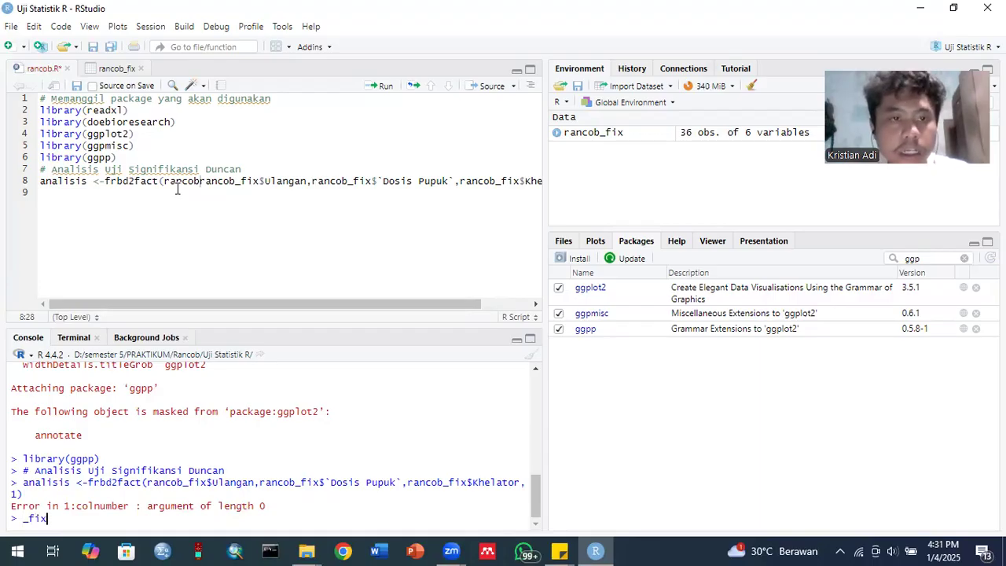
click(194, 181)
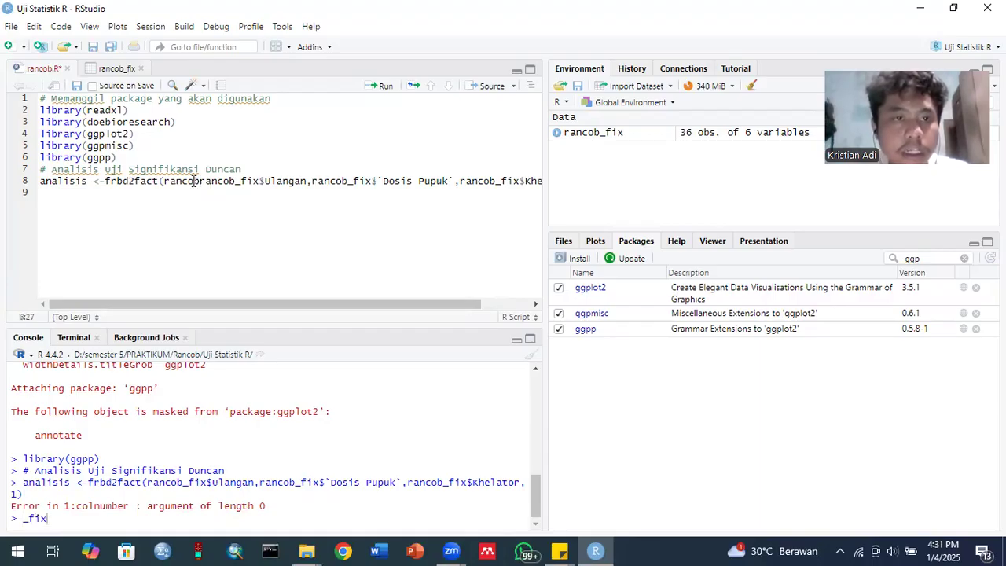
text(_fix)
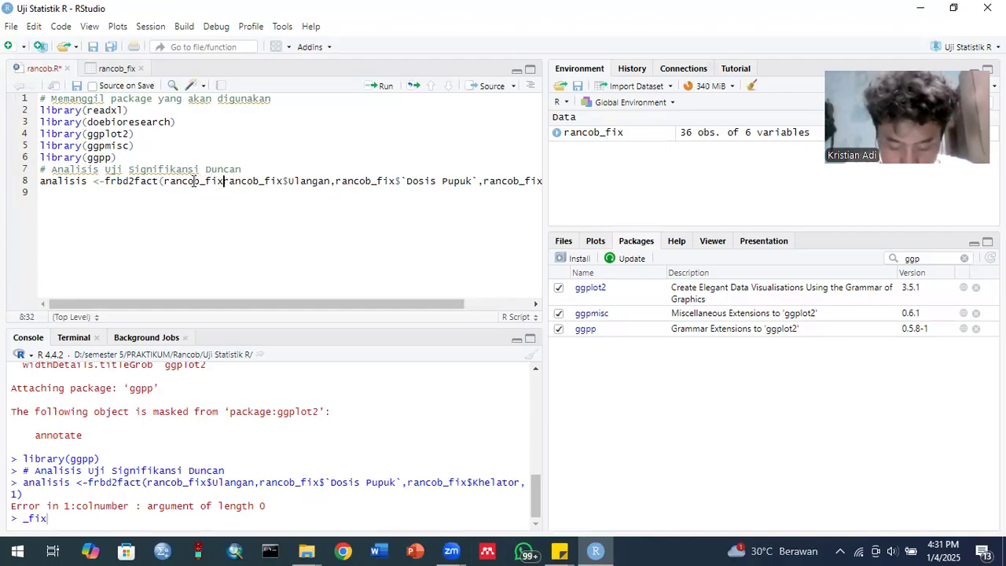
Index the new first argument with [5:6], separate it from rancob_fix$Ulangan with a comma, and rerun the analisis assignment
text([])
key(Left)
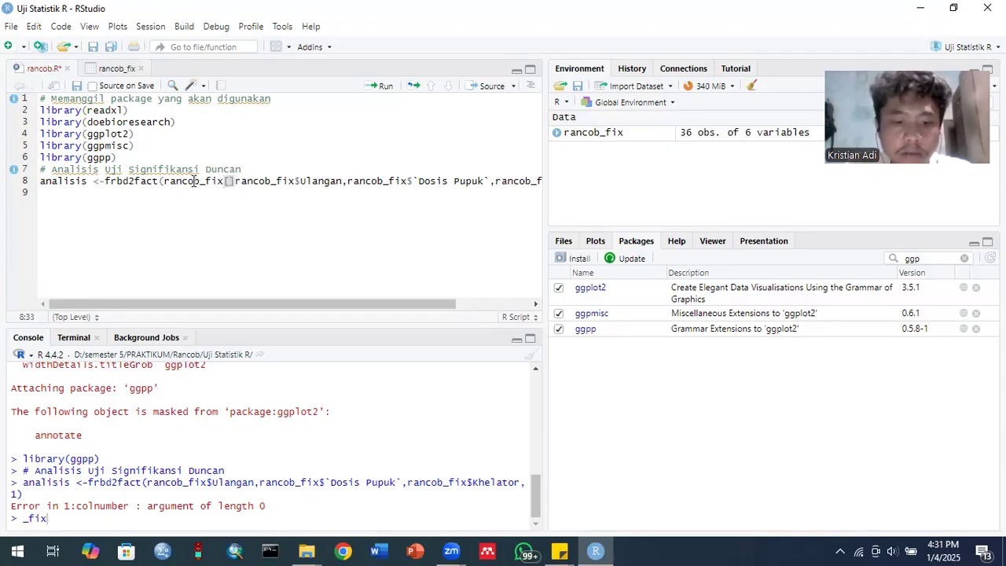
text($)
key(Caps_Lock)
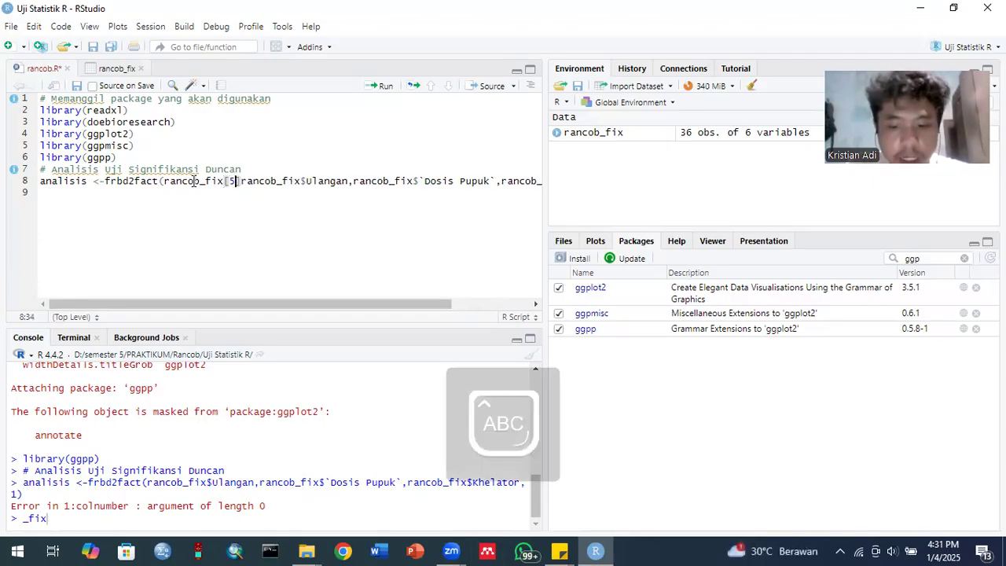
text(:6)
key(Right)
key(Right)
key(Right)
key(Right)
key(Right)
key(Right)
key(Right)
key(Right)
key(Right)
key(Right)
key(Right)
key(Right)
key(Left)
key(Left)
key(Left)
key(Left)
key(Left)
key(Left)
key(Left)
key(Left)
key(Left)
key(Left)
key(Left)
text(,)
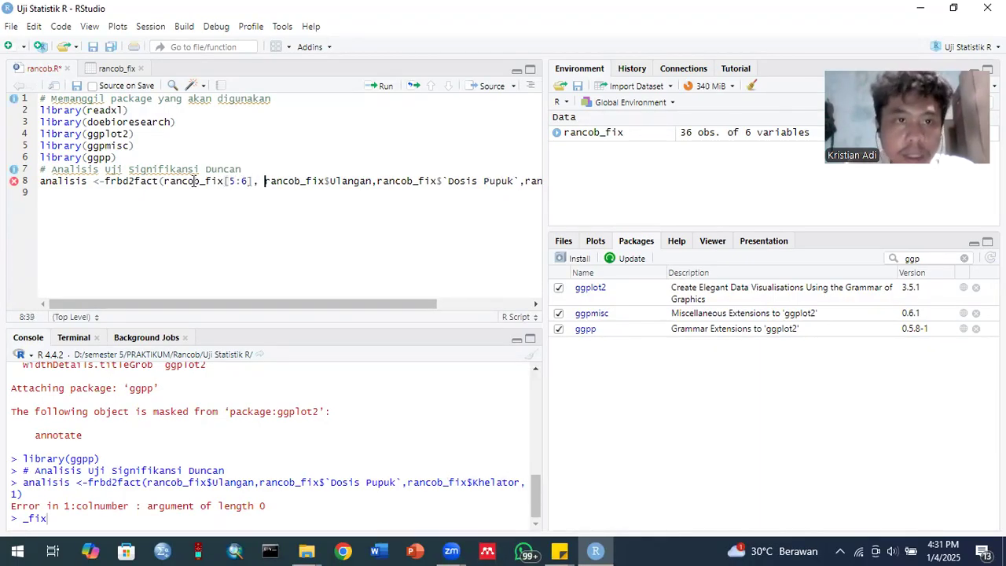
click(330, 178)
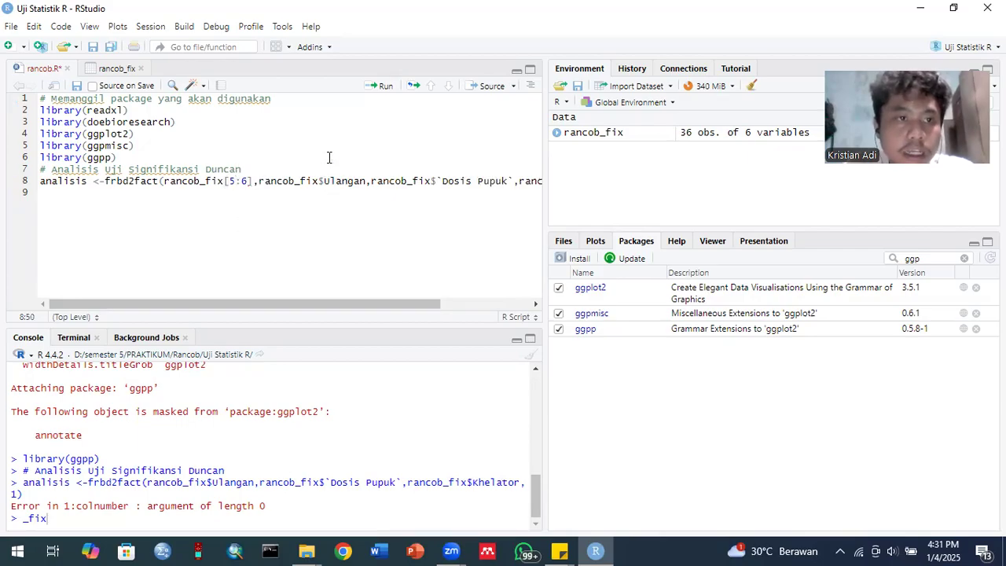
click(383, 86)
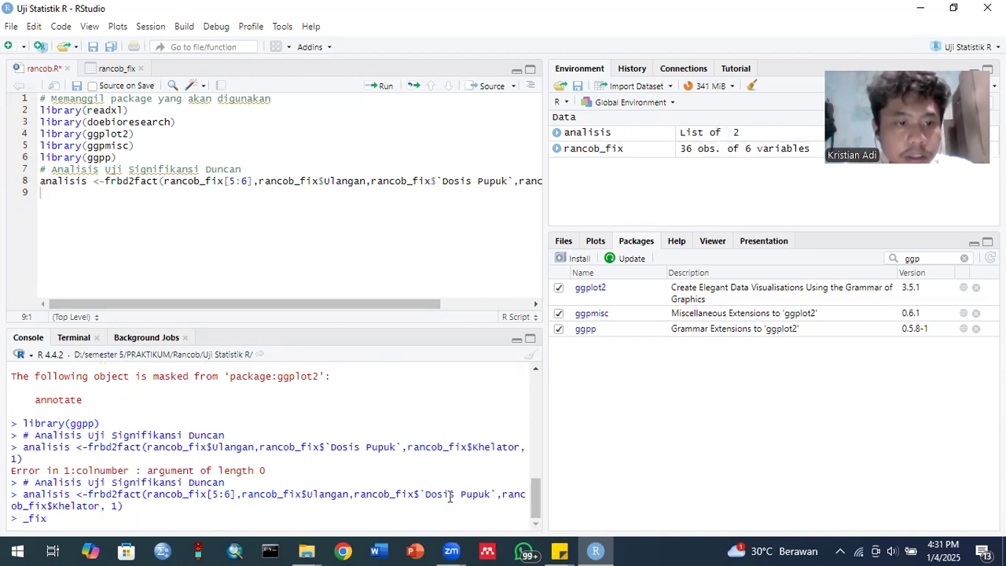
Expand the rancob_fix data in the environment and review its variables and their types down to Tinggi Tanaman
click(559, 149)
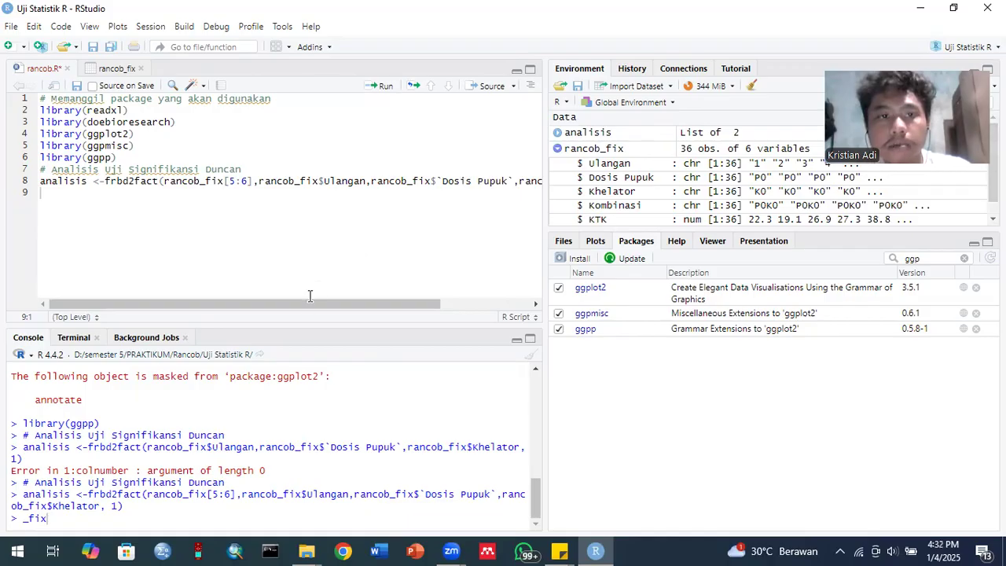
drag(301, 304, 228, 337)
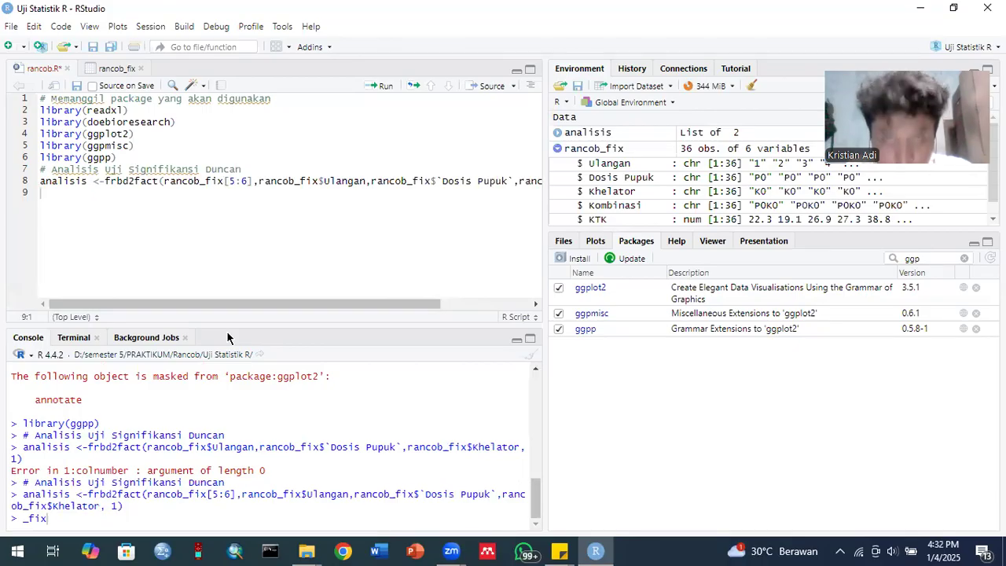
drag(994, 178, 994, 198)
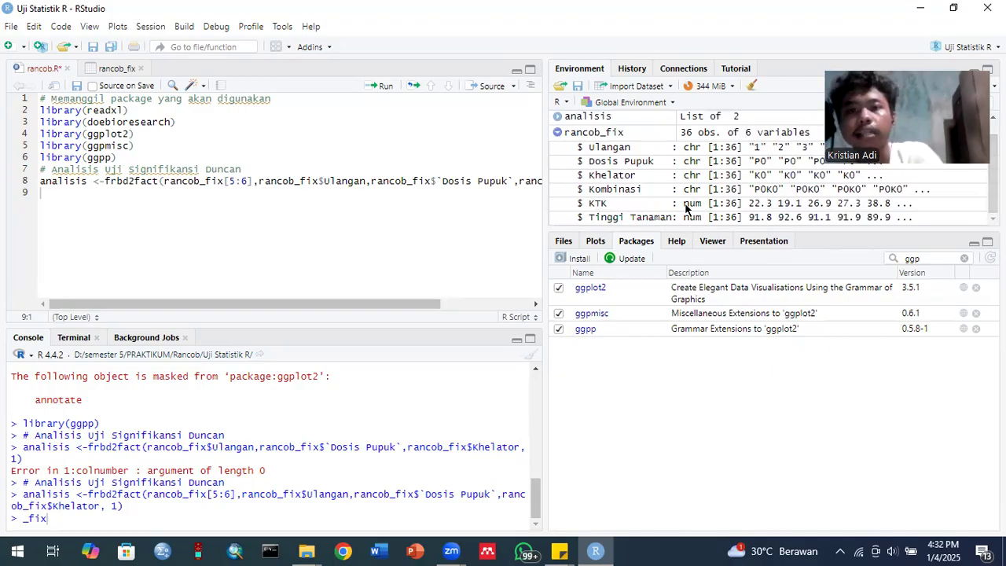
drag(994, 179, 994, 168)
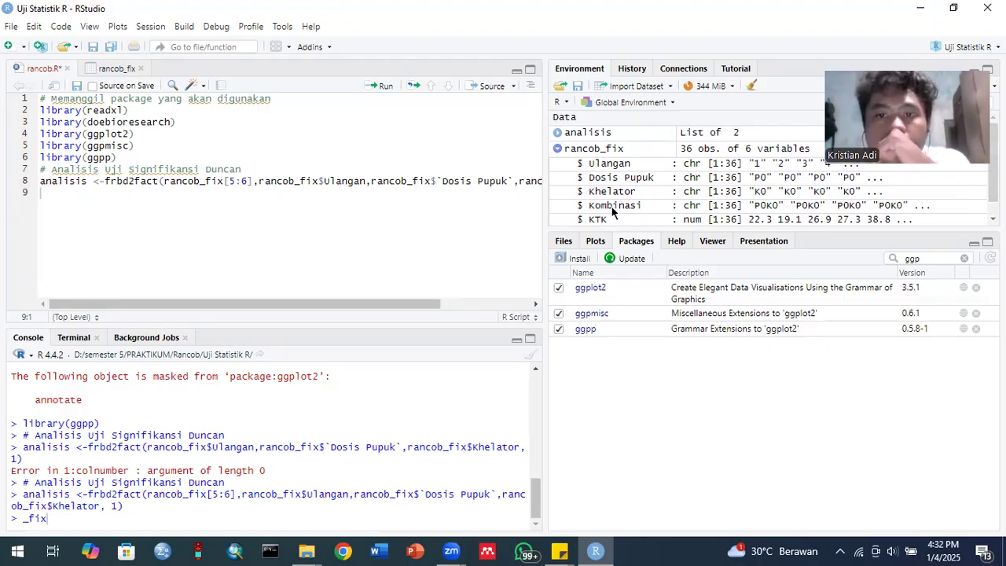
scroll(896, 153, down, 1)
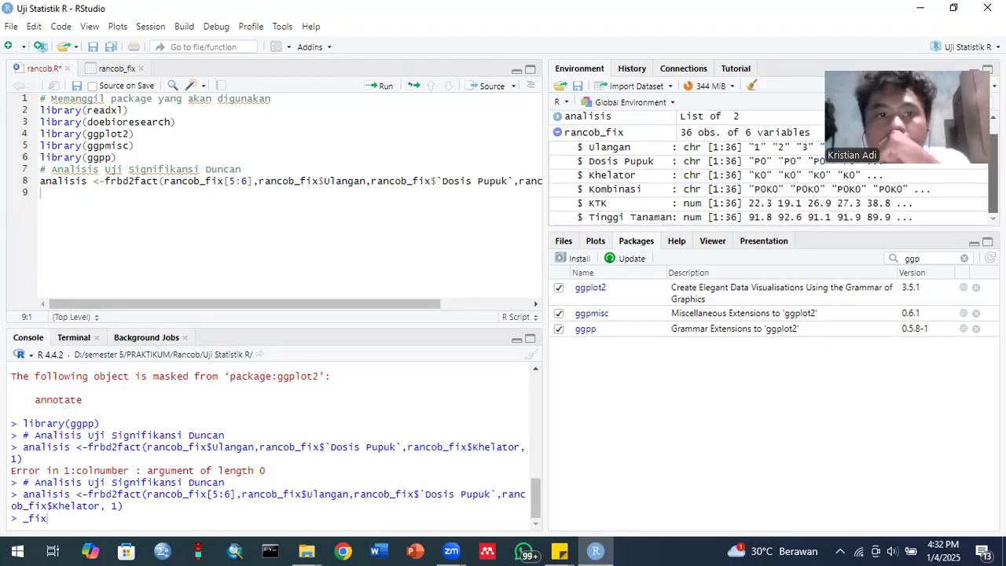
Write Print(analisis) on line 9 of the script and try to run it
text(PRO)
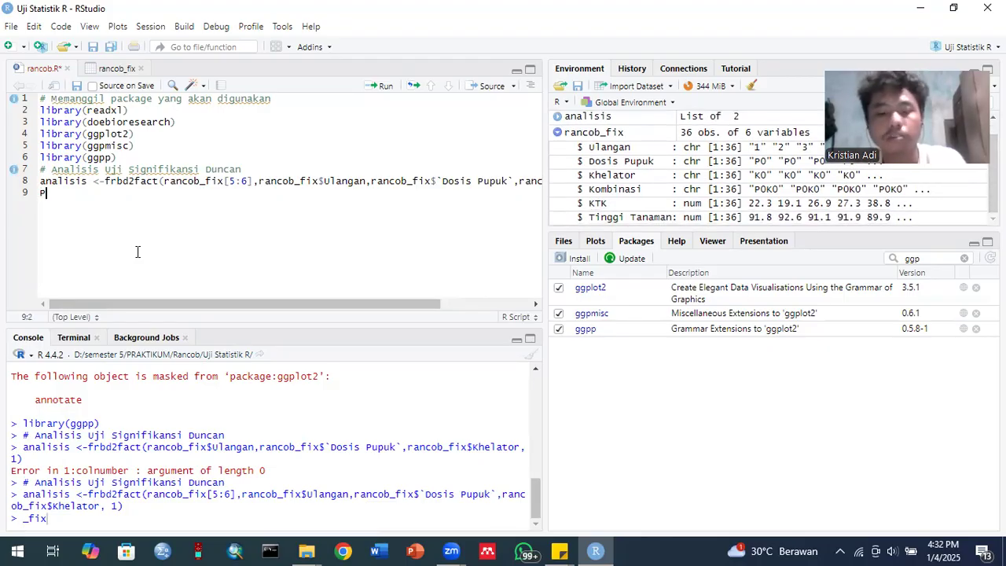
key(BackSpace)
key(BackSpace)
text(rint)
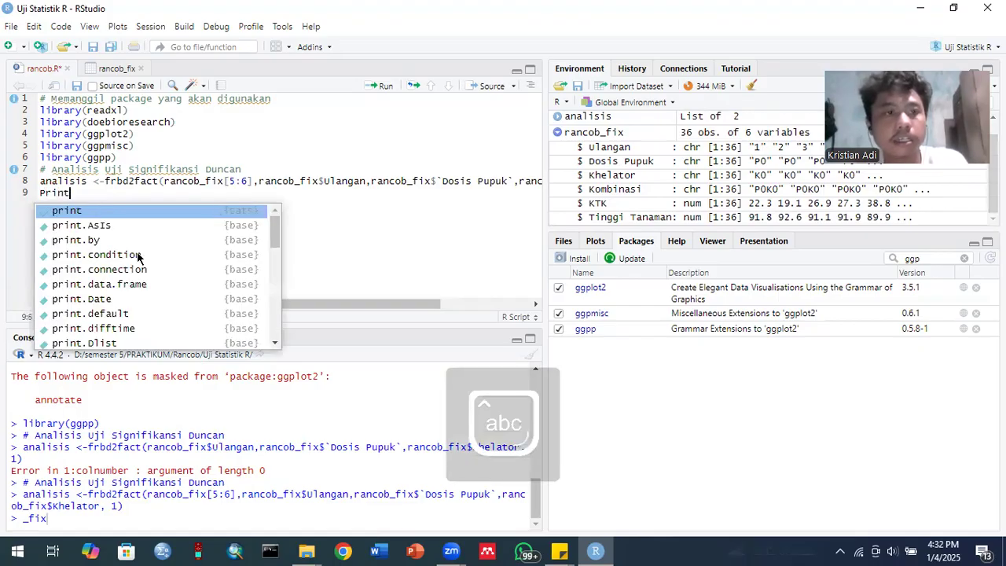
text((analisi)
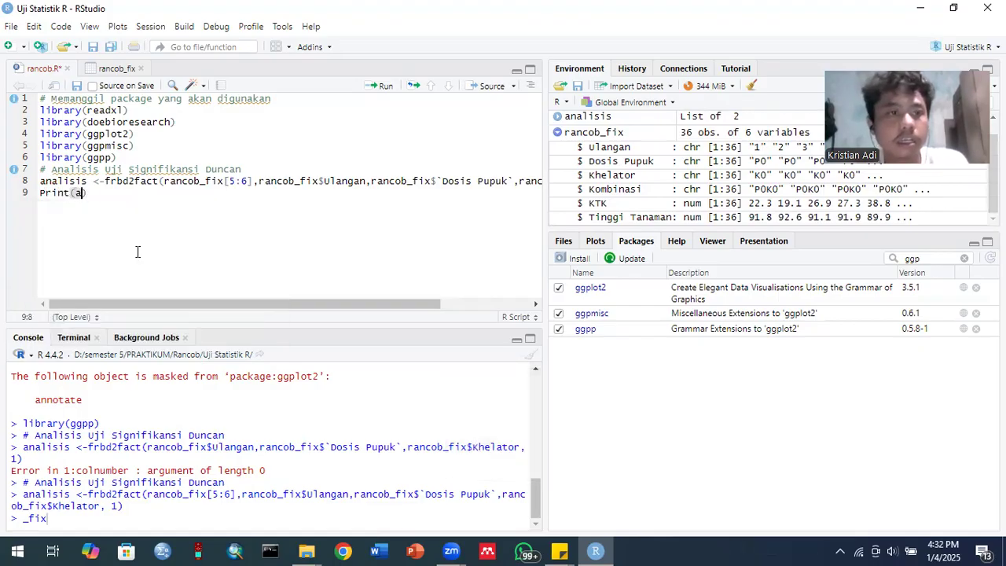
text(s))
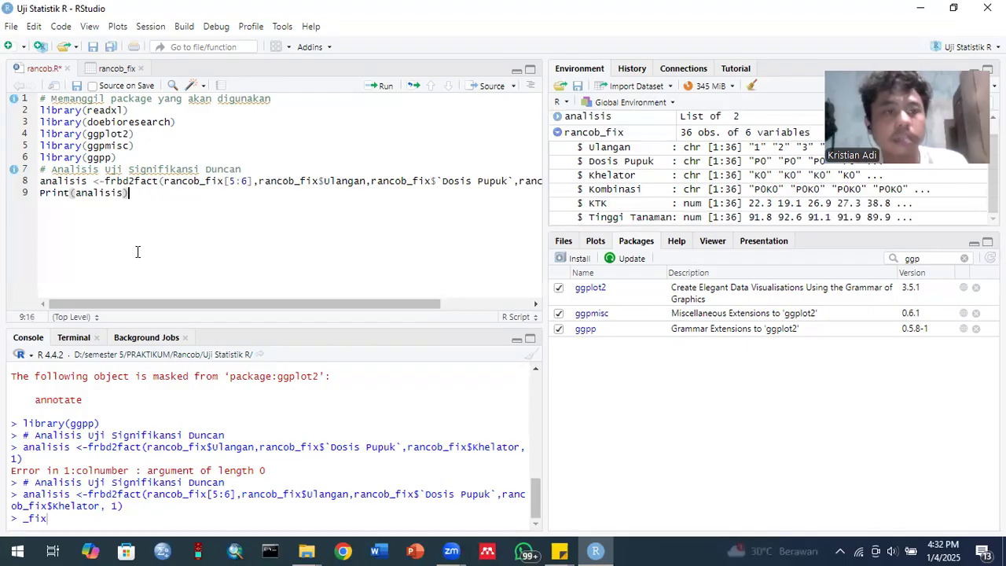
click(383, 85)
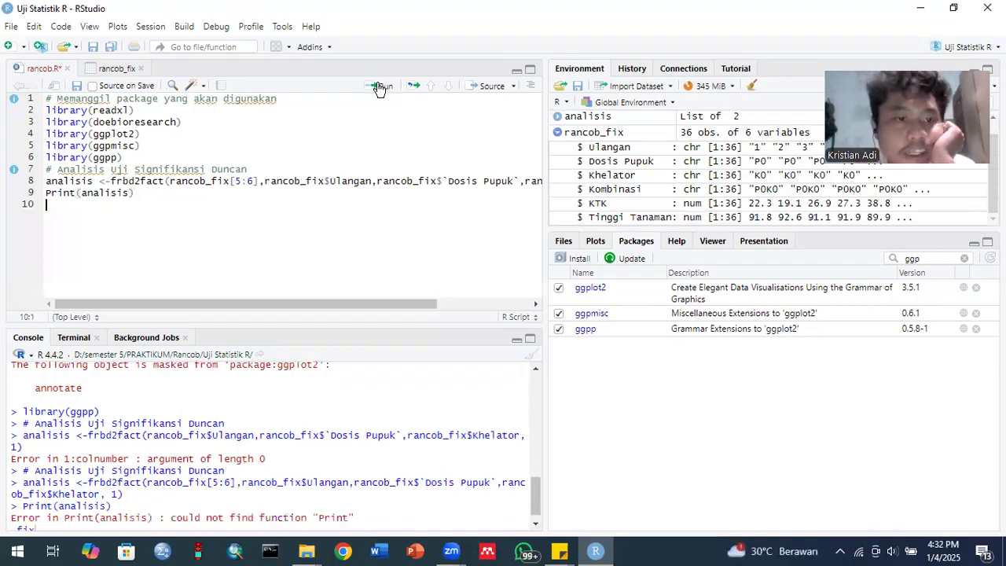
Correct line 9 to the lowercase print(analisis) and run it to output the analysis results
click(51, 200)
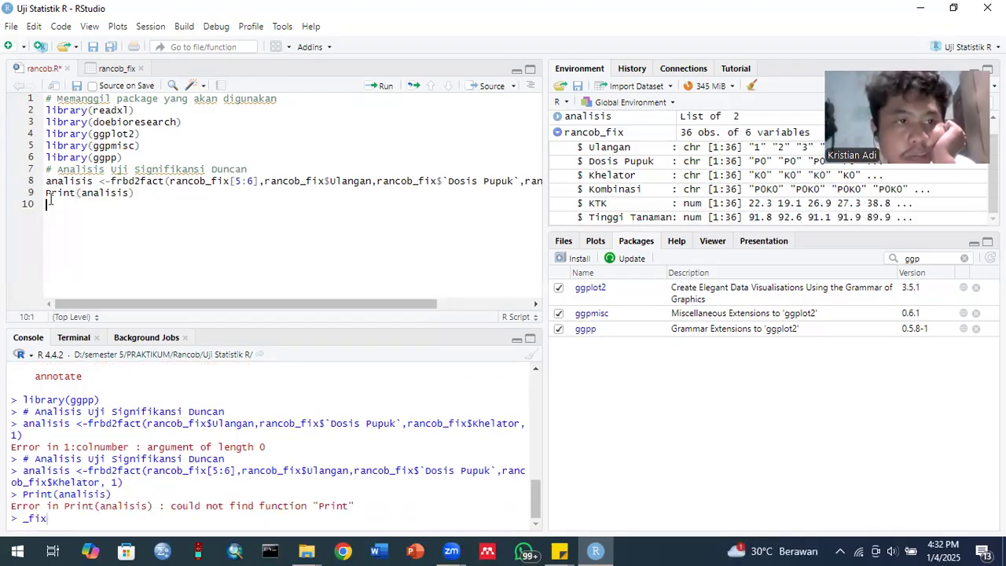
click(53, 193)
key(BackSpace)
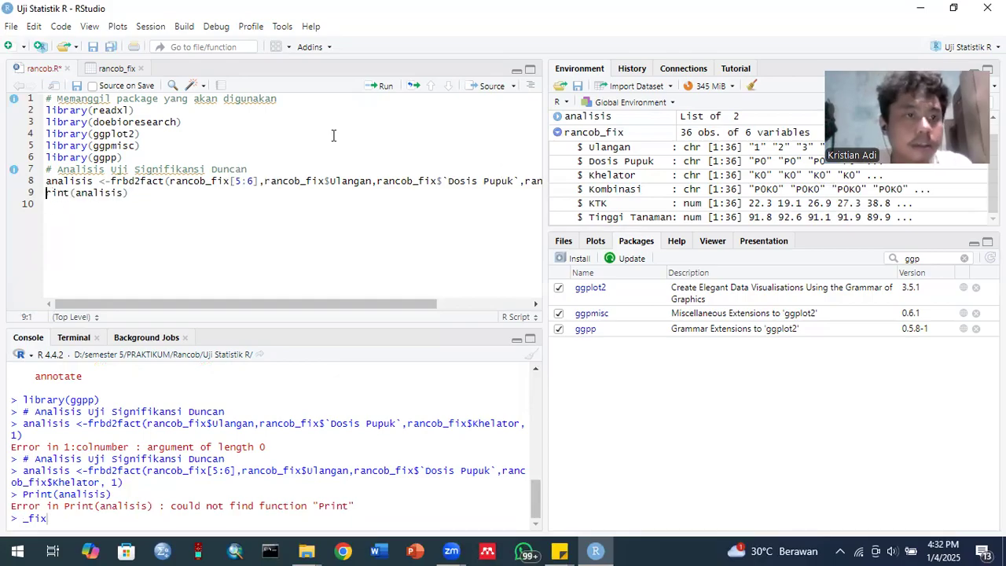
text(p)
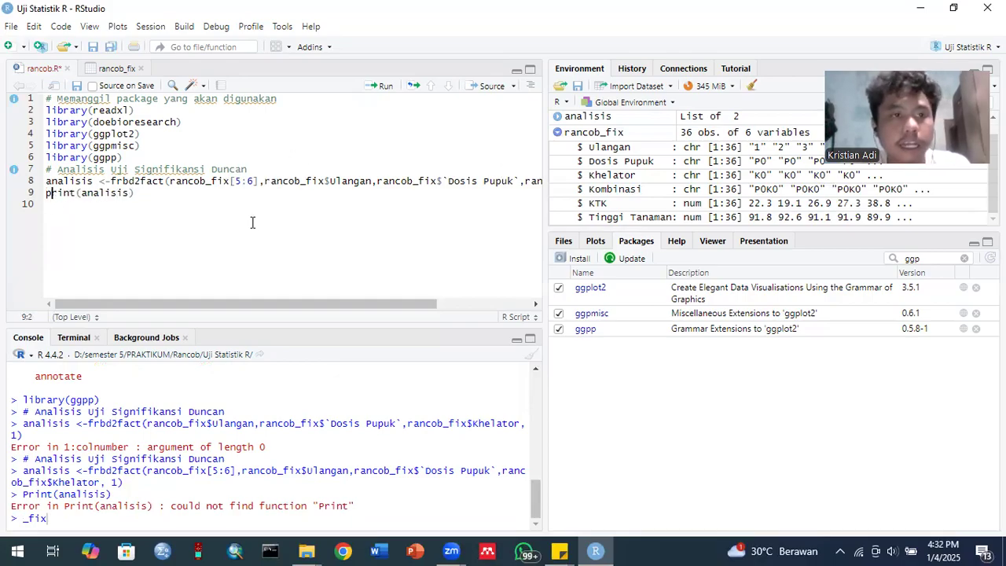
click(234, 196)
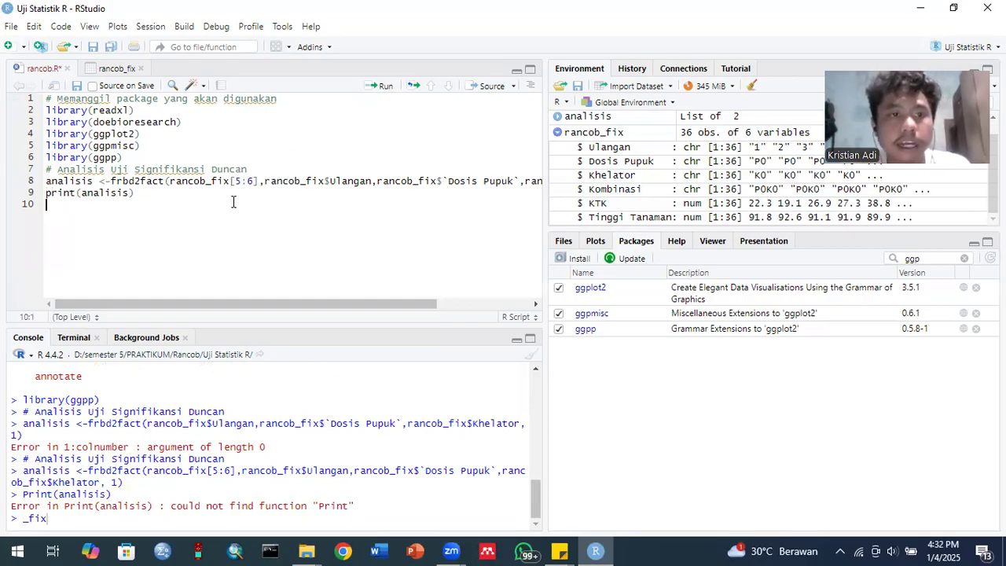
click(382, 85)
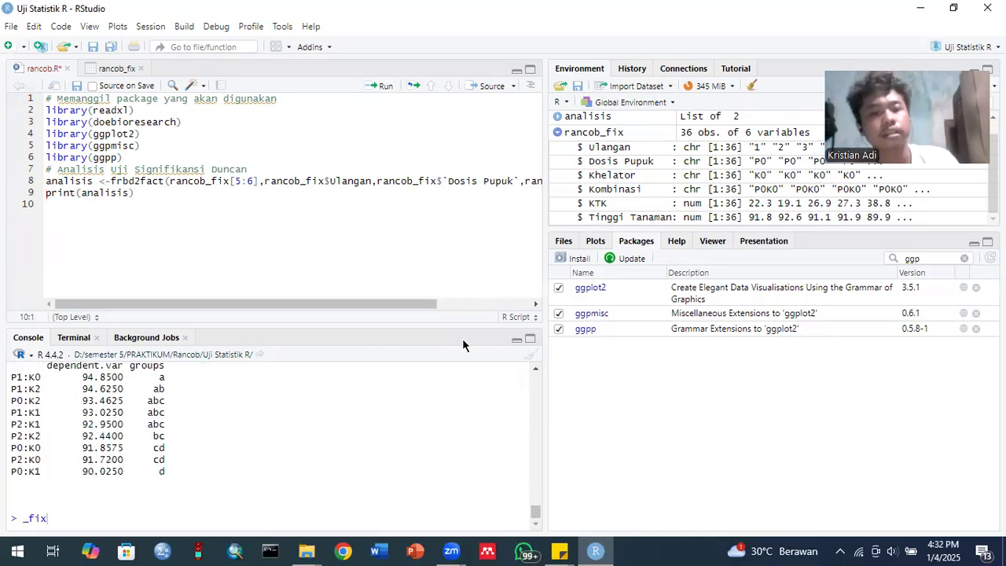
Enlarge the console and examine the fact.A and fact.B rows of the KTK analysis of variance table
drag(429, 323, 427, 192)
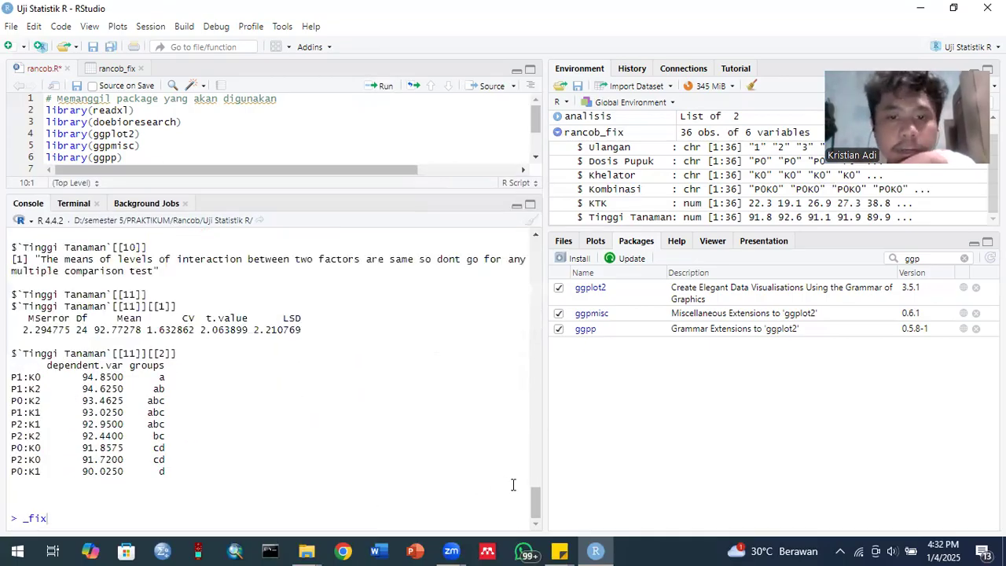
drag(533, 504, 533, 325)
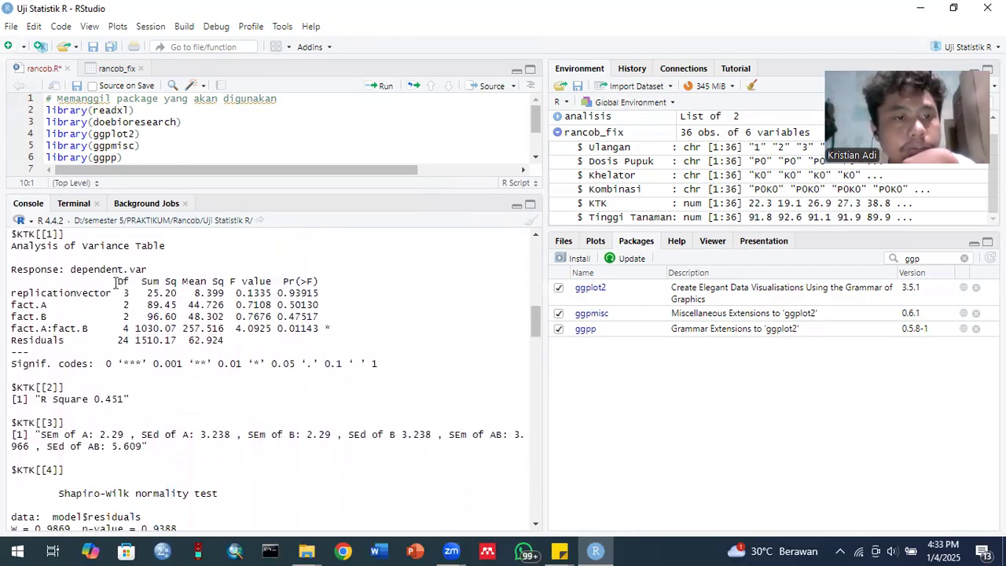
drag(118, 282, 147, 312)
click(148, 310)
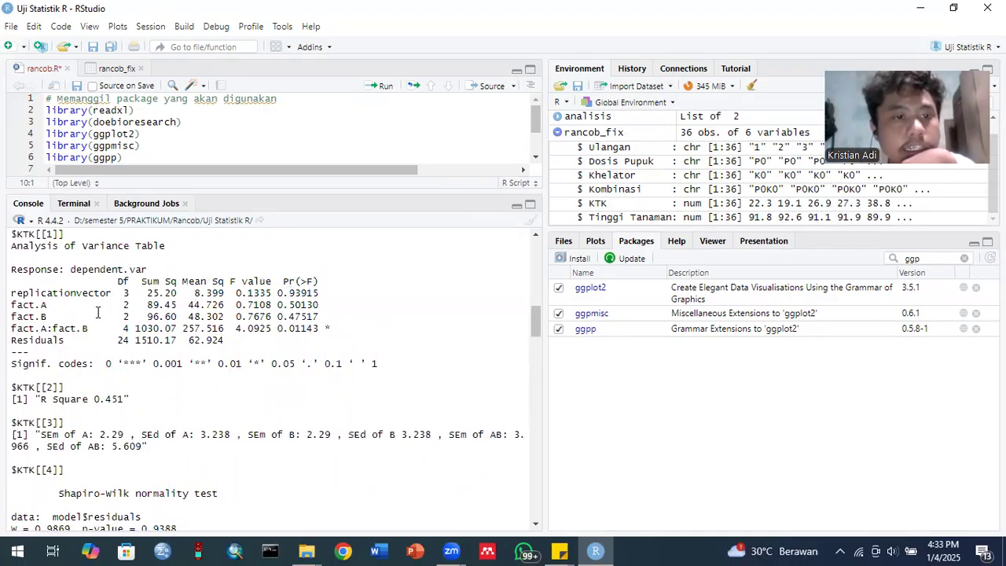
drag(11, 306, 44, 306)
click(45, 305)
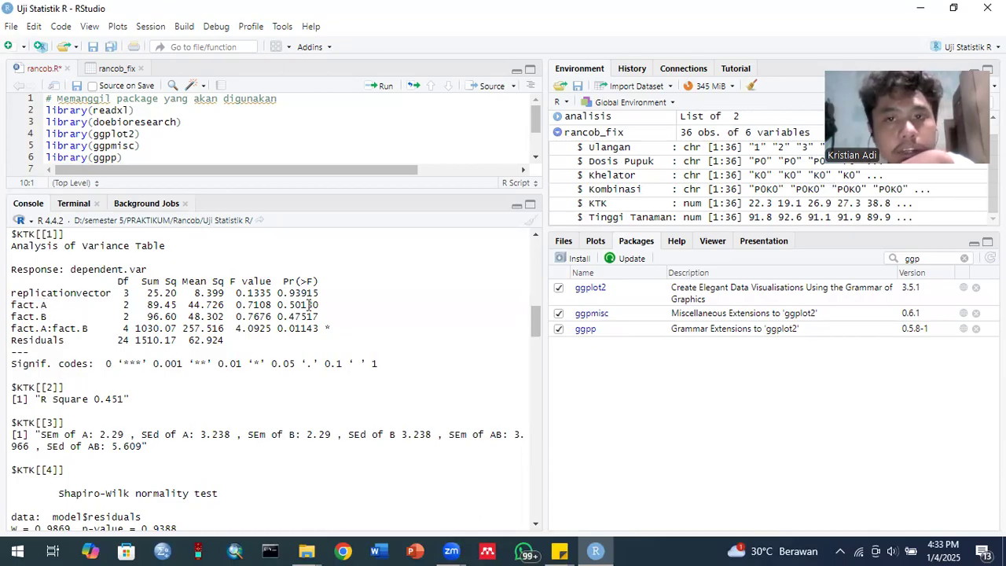
drag(11, 315, 45, 317)
click(45, 317)
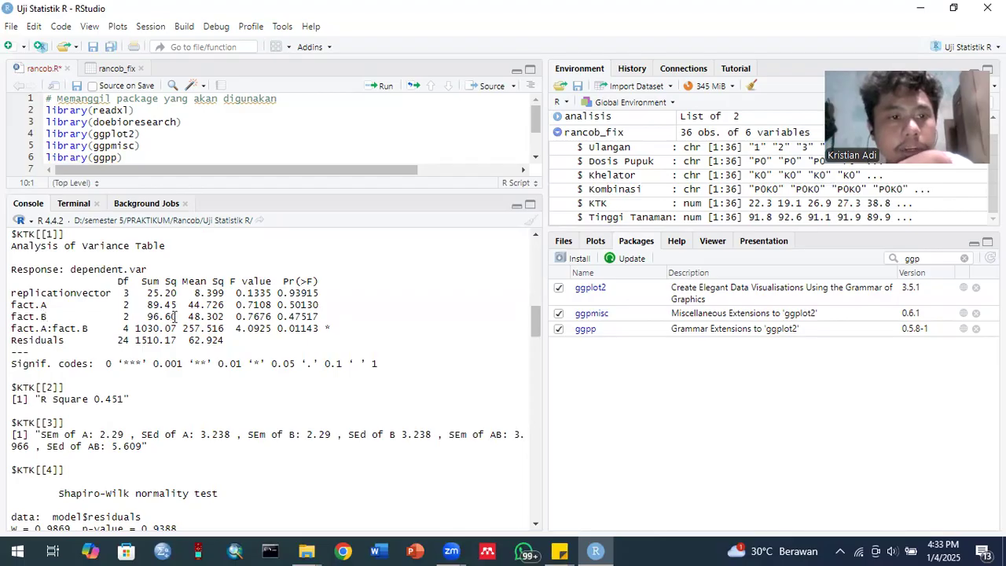
drag(150, 305, 198, 319)
click(198, 319)
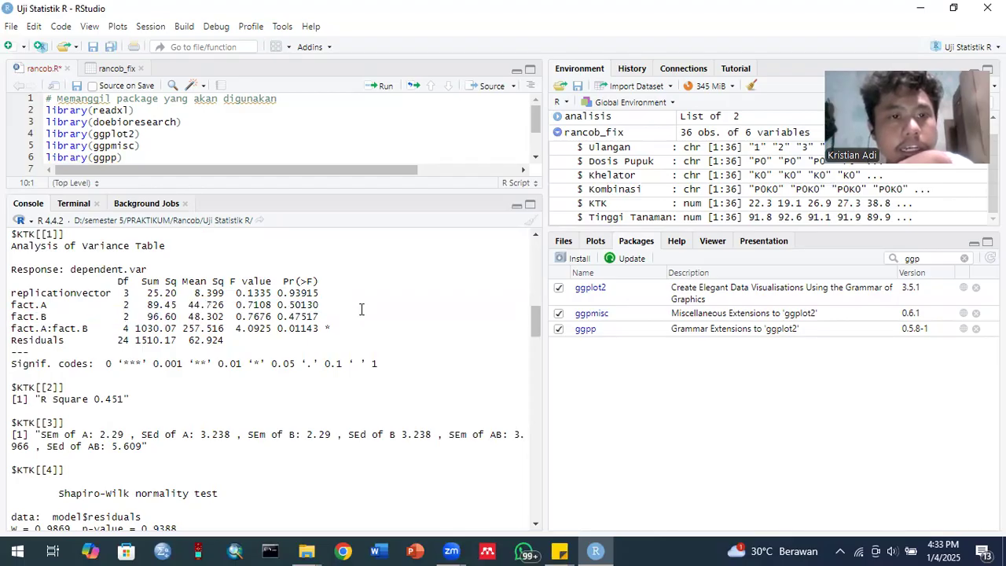
Examine the Pr(>F) values of the replication and fact.A rows in the KTK analysis of variance table
mouse_move(287, 308)
mouse_down()
mouse_move(291, 319)
mouse_move(299, 294)
mouse_up()
click(290, 319)
click(299, 294)
drag(283, 294, 317, 294)
click(313, 294)
click(317, 293)
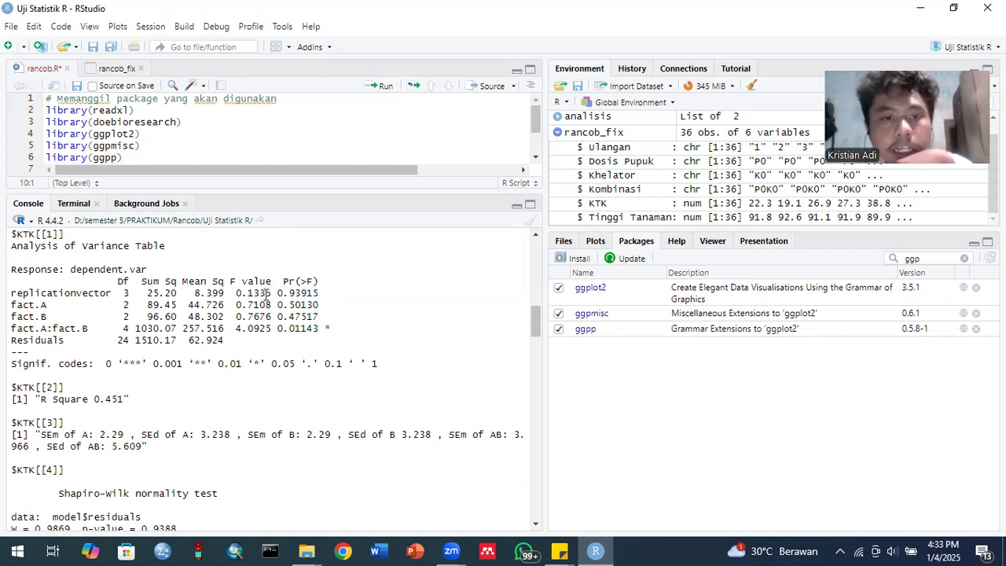
mouse_move(317, 294)
mouse_down()
mouse_move(278, 295)
mouse_move(318, 294)
mouse_move(282, 307)
mouse_move(320, 305)
mouse_up()
click(278, 294)
click(301, 310)
click(282, 308)
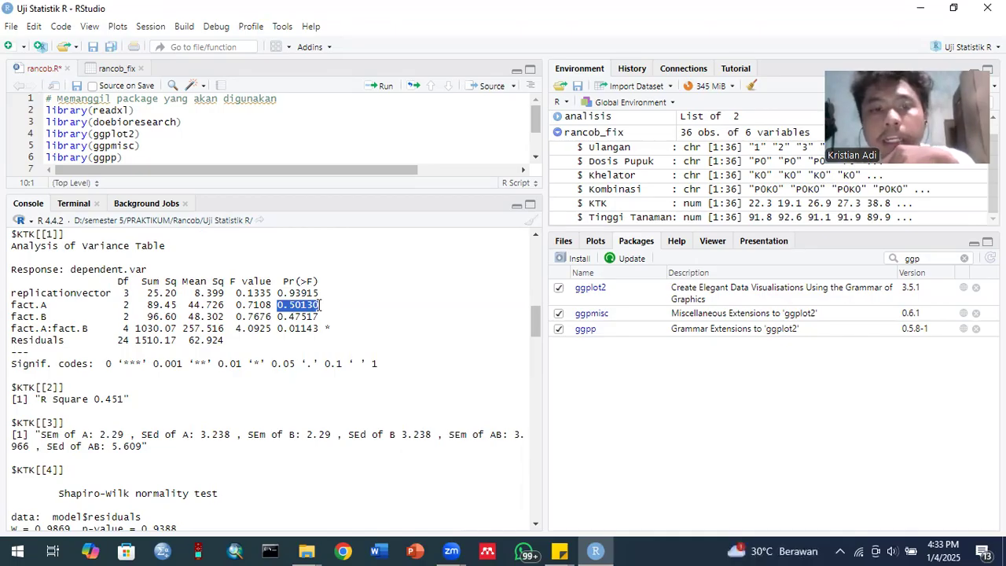
Examine the fact.B Pr(>F) value and the fact.A:fact.B interaction row in the KTK analysis of variance table
drag(279, 318, 321, 317)
click(321, 317)
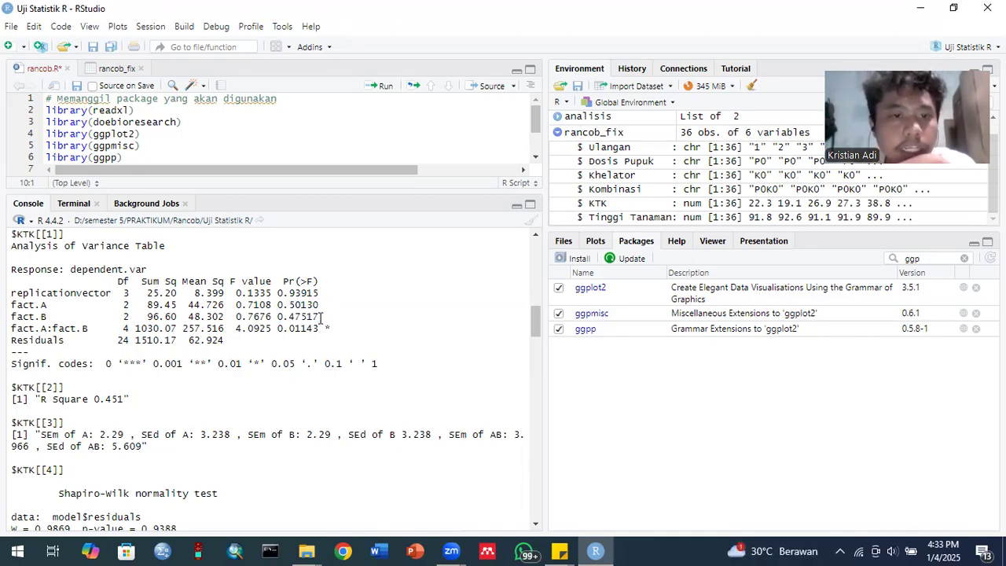
drag(273, 316, 302, 306)
click(275, 306)
click(309, 321)
drag(12, 328, 322, 329)
click(328, 330)
click(318, 329)
click(319, 330)
click(323, 329)
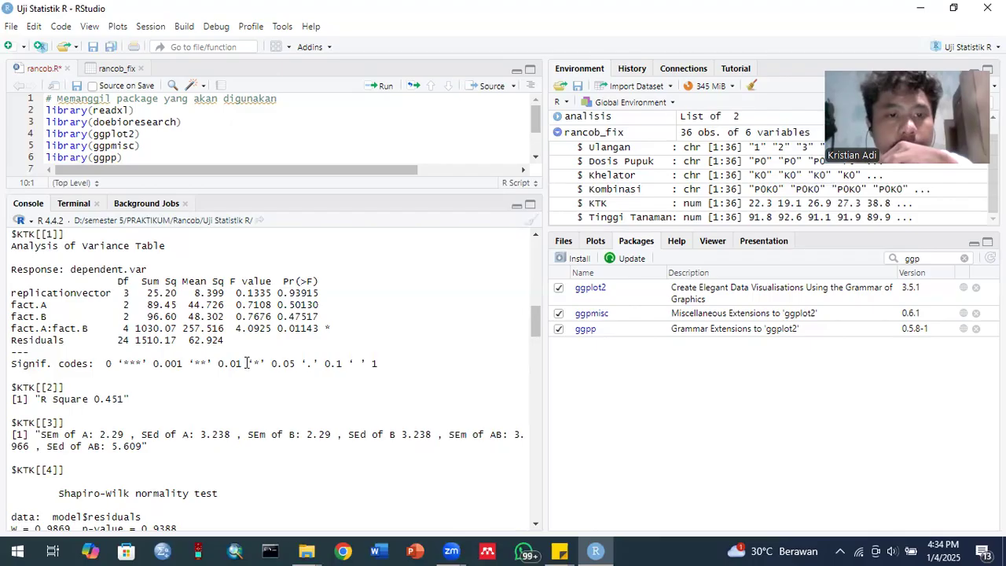
Check the interaction's significance mark against the '*' 0.05 entry in the KTK table's significance codes
drag(247, 362, 299, 364)
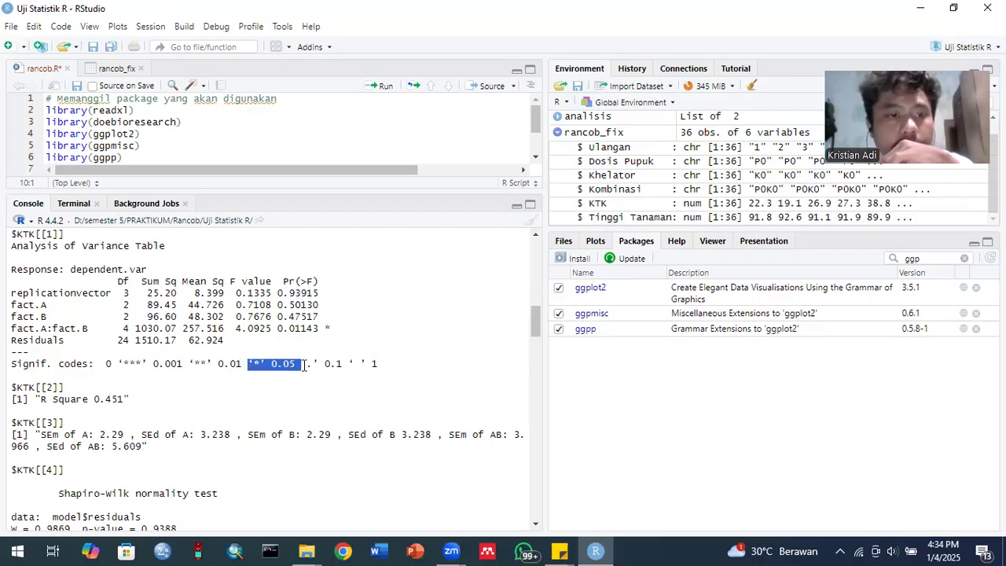
click(278, 363)
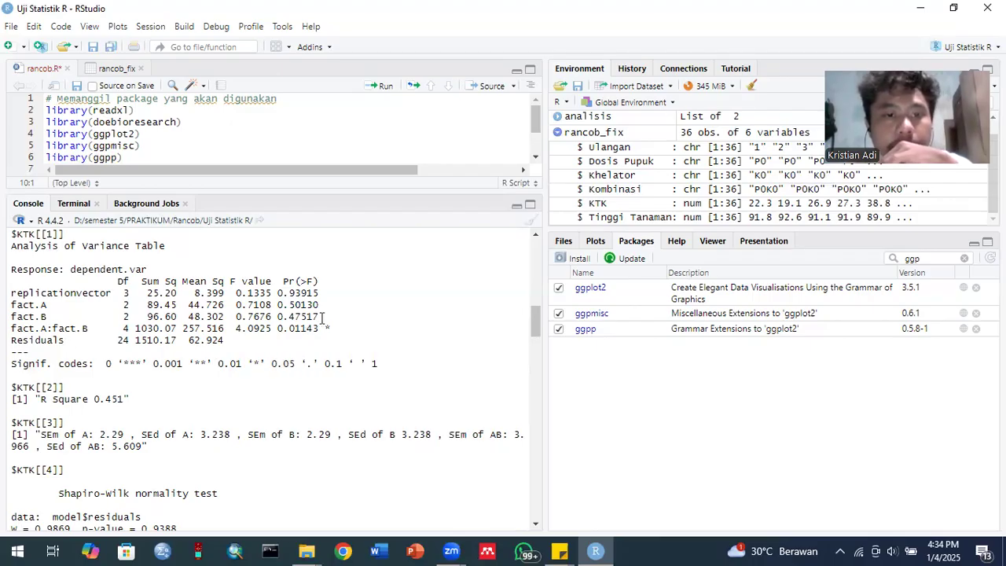
drag(346, 330, 255, 338)
click(256, 338)
Examine the Shapiro-Wilk normality test in the KTK results
drag(535, 323, 535, 336)
drag(59, 331, 224, 331)
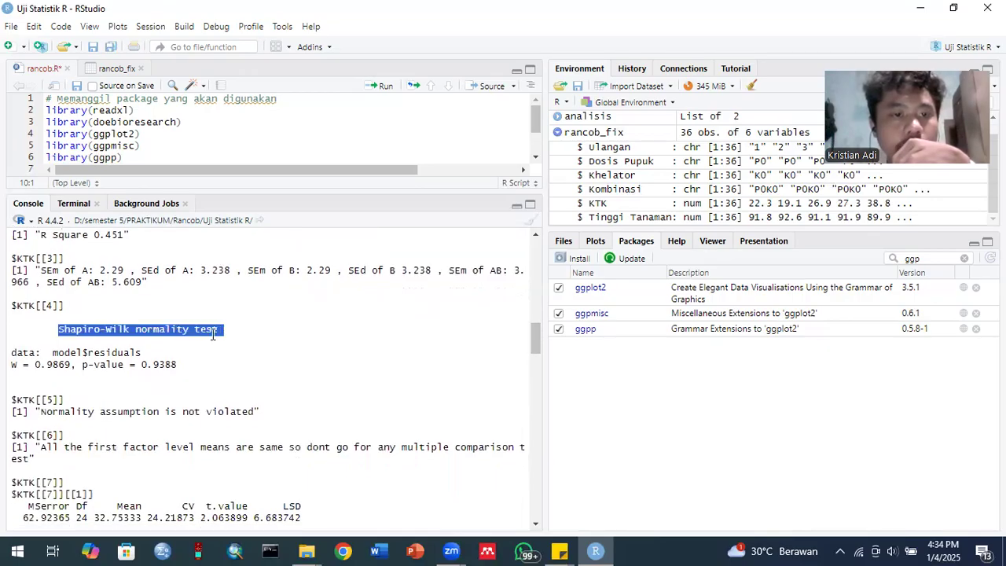
click(231, 363)
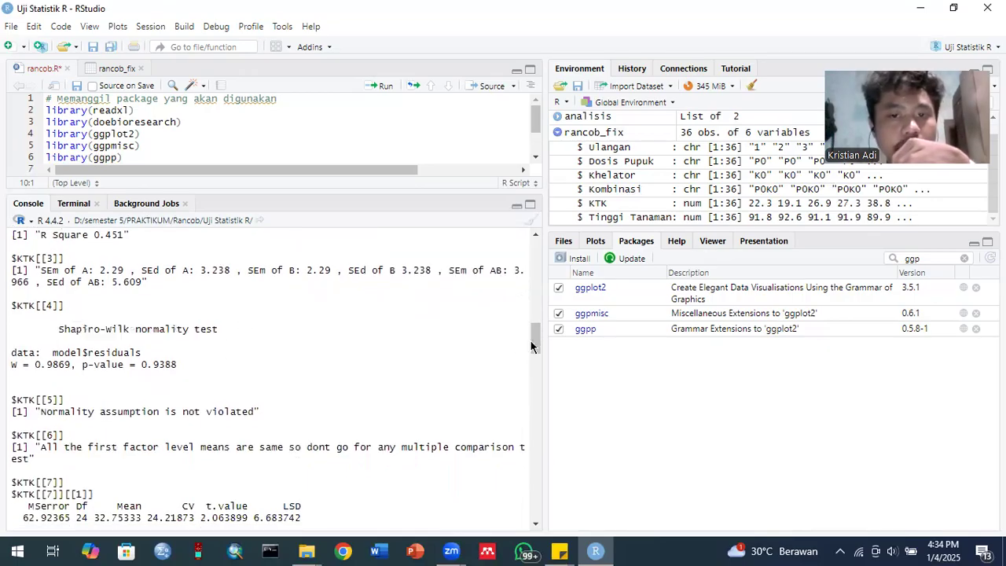
Examine the KTK mean groupings for the first-factor levels P0 to P2 and the second-factor levels K0 to K2
drag(534, 346, 536, 374)
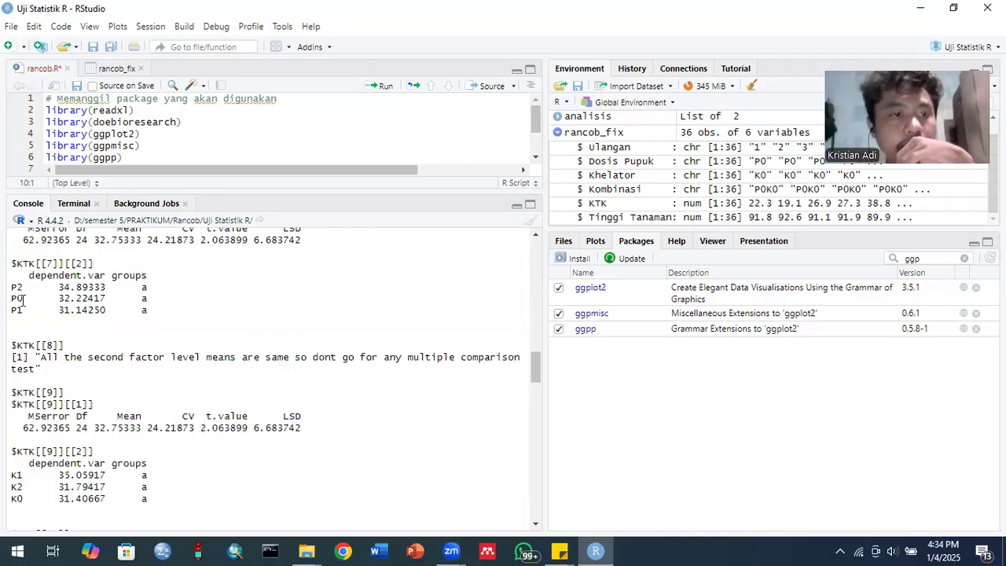
drag(17, 288, 144, 289)
click(132, 294)
click(148, 312)
click(340, 359)
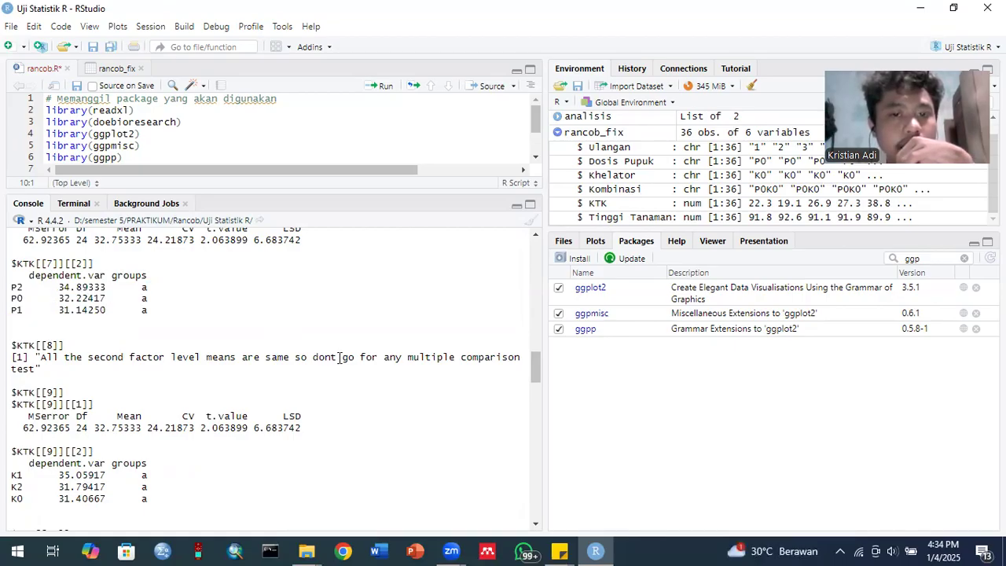
drag(536, 370, 536, 389)
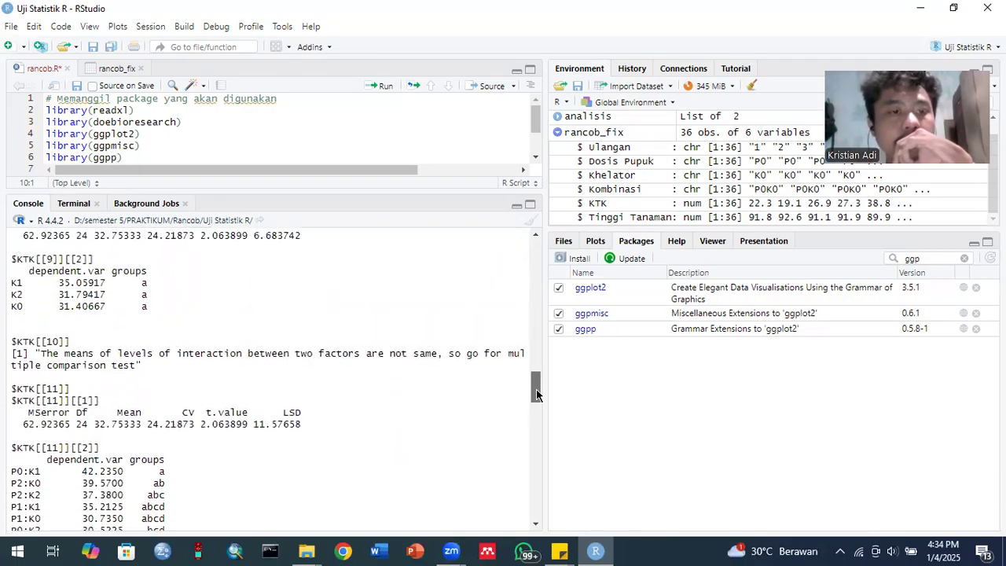
drag(106, 286, 134, 306)
click(134, 307)
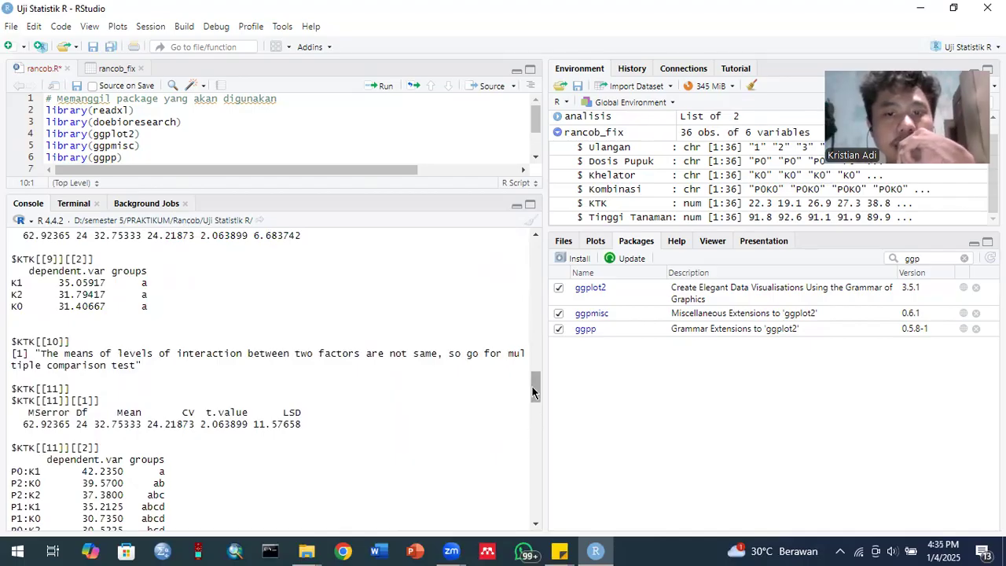
Compare the group letters of the P and K treatment combinations in the KTK interaction means table
drag(533, 393, 535, 412)
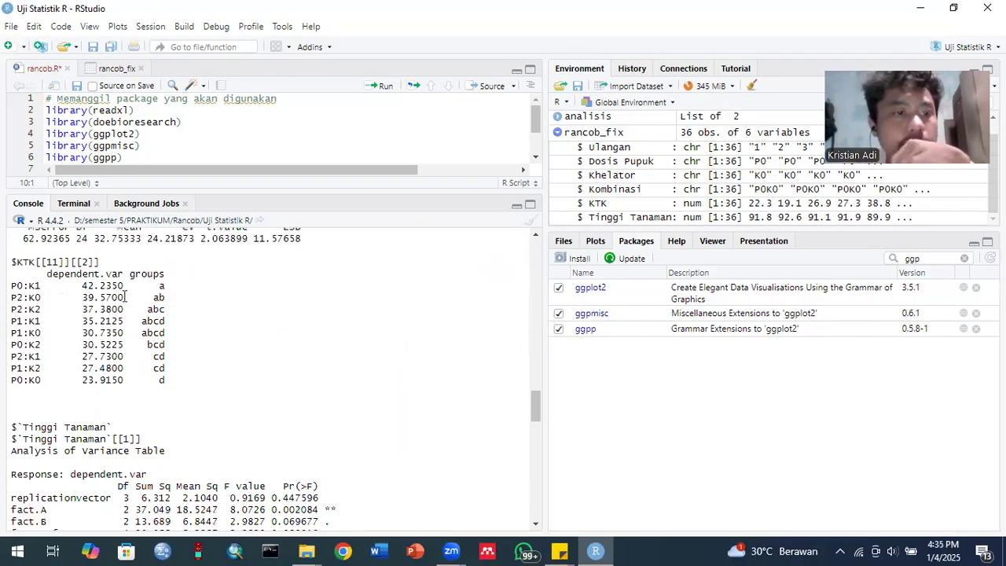
drag(39, 324, 20, 334)
drag(29, 380, 12, 306)
click(12, 306)
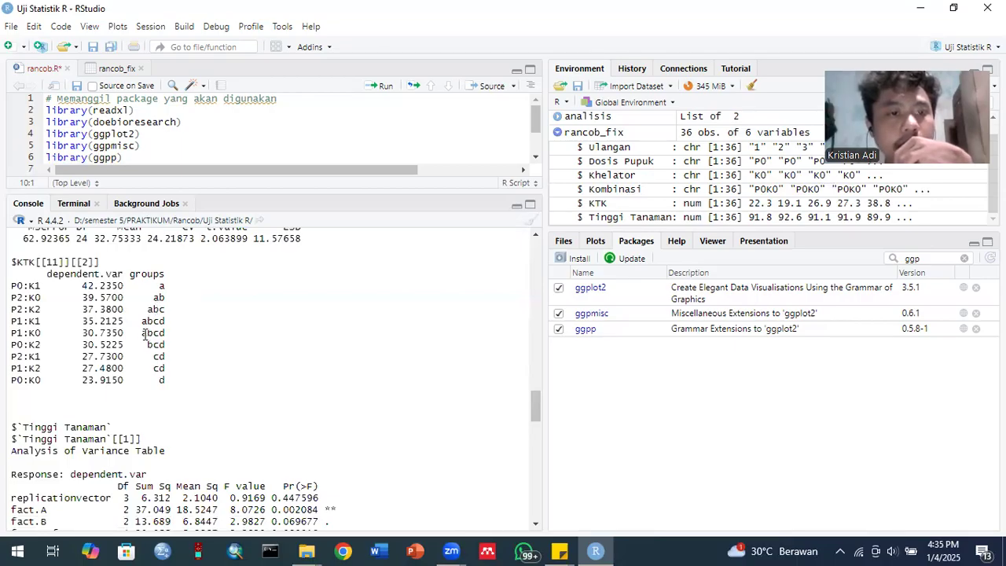
drag(11, 321, 43, 324)
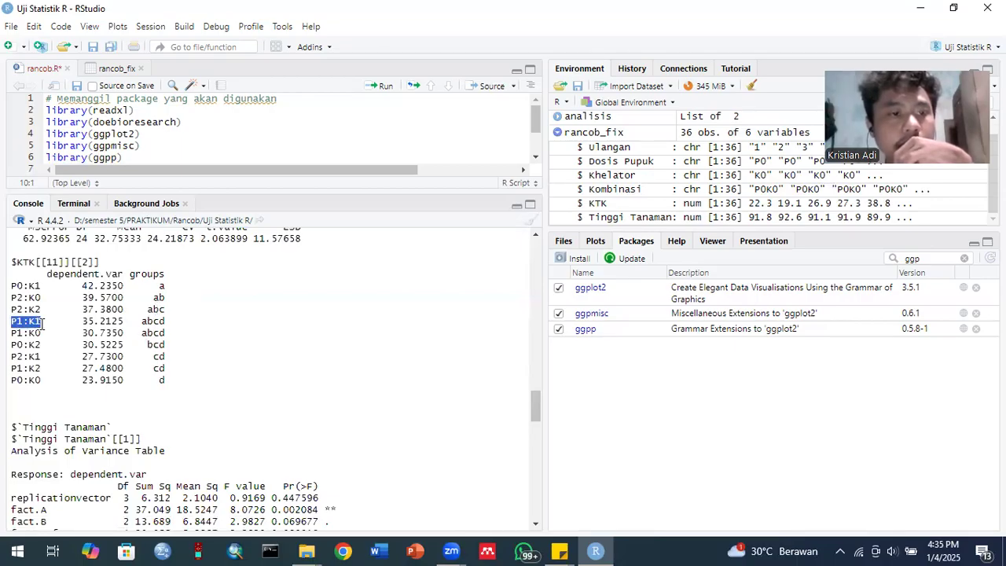
drag(142, 323, 153, 346)
click(147, 349)
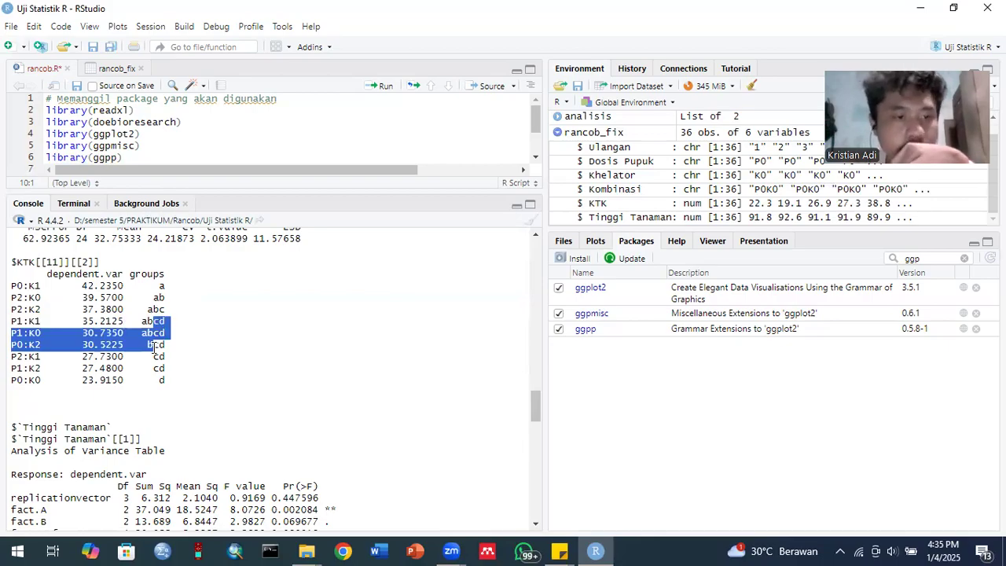
click(189, 382)
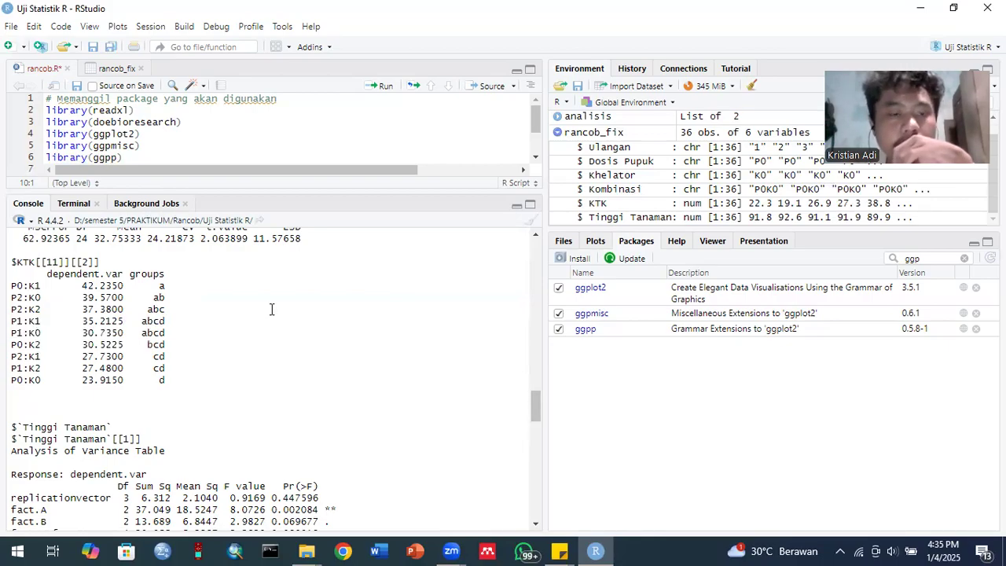
mouse_move(141, 320)
mouse_down()
mouse_move(158, 355)
mouse_move(145, 308)
mouse_up()
click(157, 356)
click(144, 308)
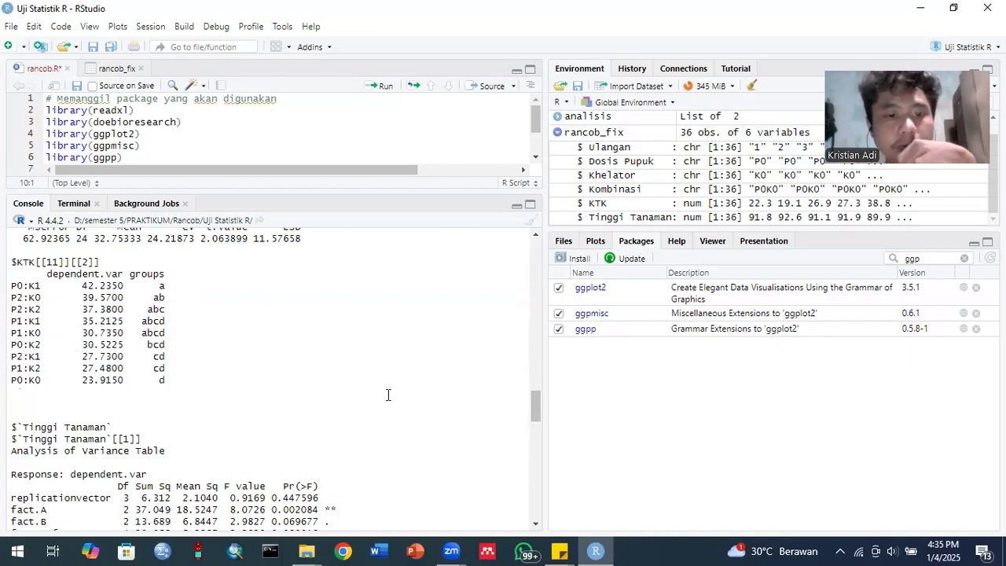
Examine the replication and fact.A rows of the Tinggi Tanaman analysis of variance table
drag(533, 417, 533, 435)
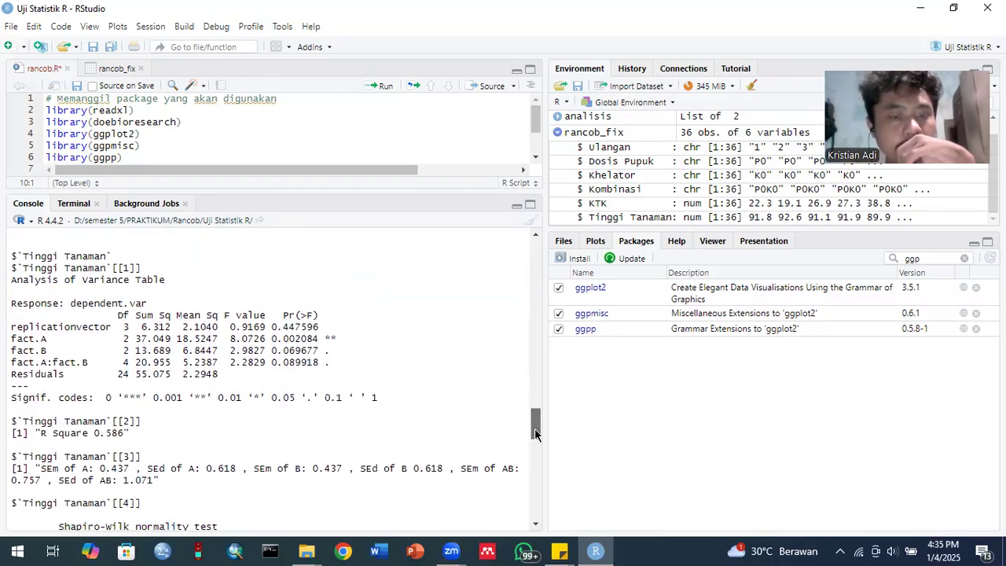
drag(222, 335, 239, 359)
click(239, 359)
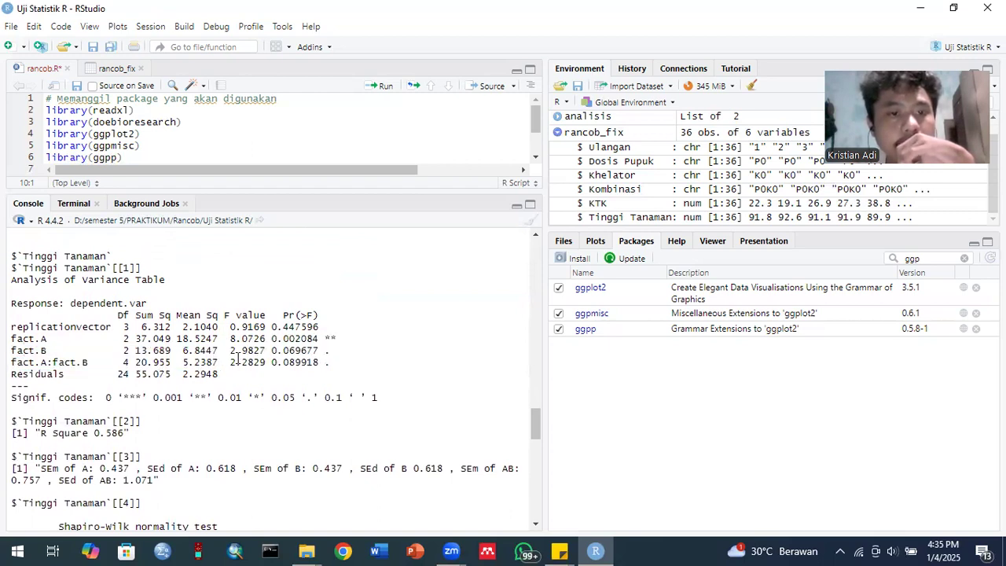
drag(133, 330, 209, 338)
click(209, 338)
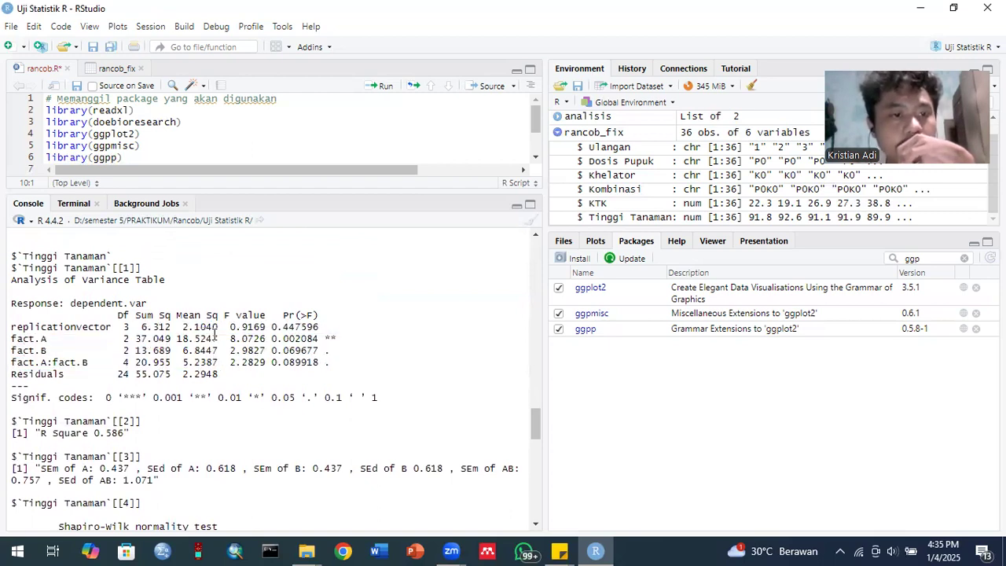
drag(88, 338, 324, 326)
click(308, 323)
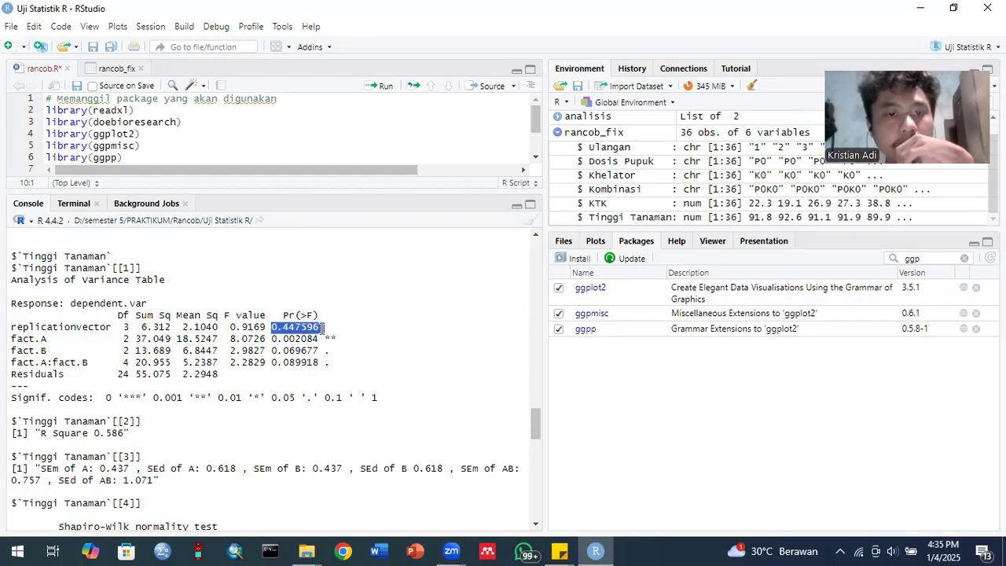
click(268, 340)
drag(267, 340, 271, 352)
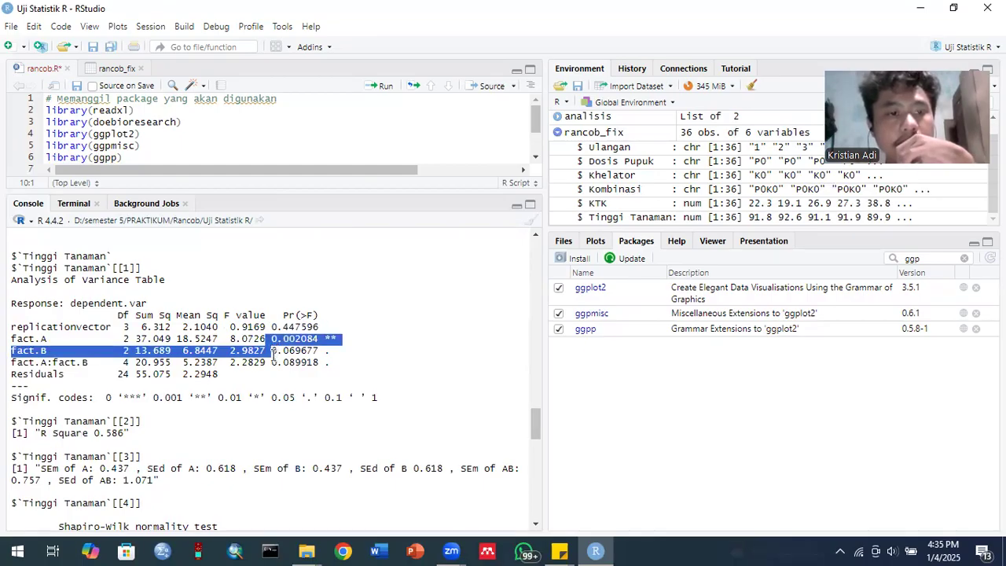
click(195, 338)
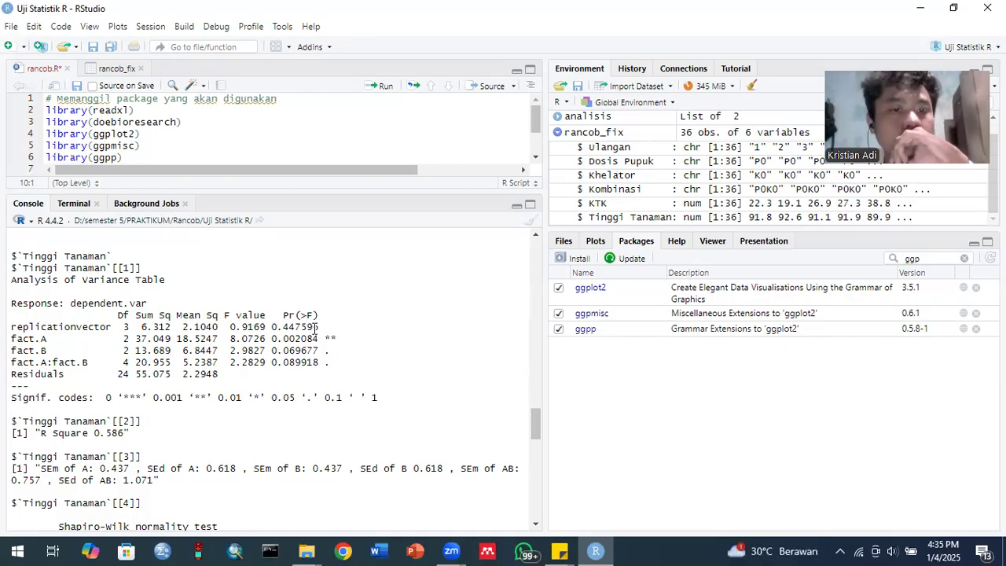
Compare the Pr(>F) values of the replication, factor and interaction rows in the Tinggi Tanaman analysis of variance table
drag(270, 327, 321, 326)
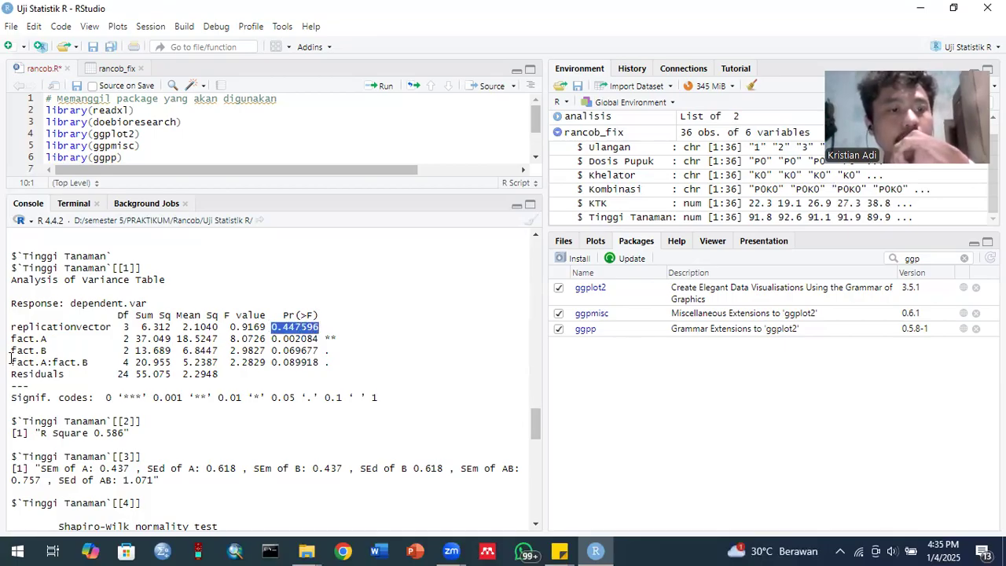
click(282, 351)
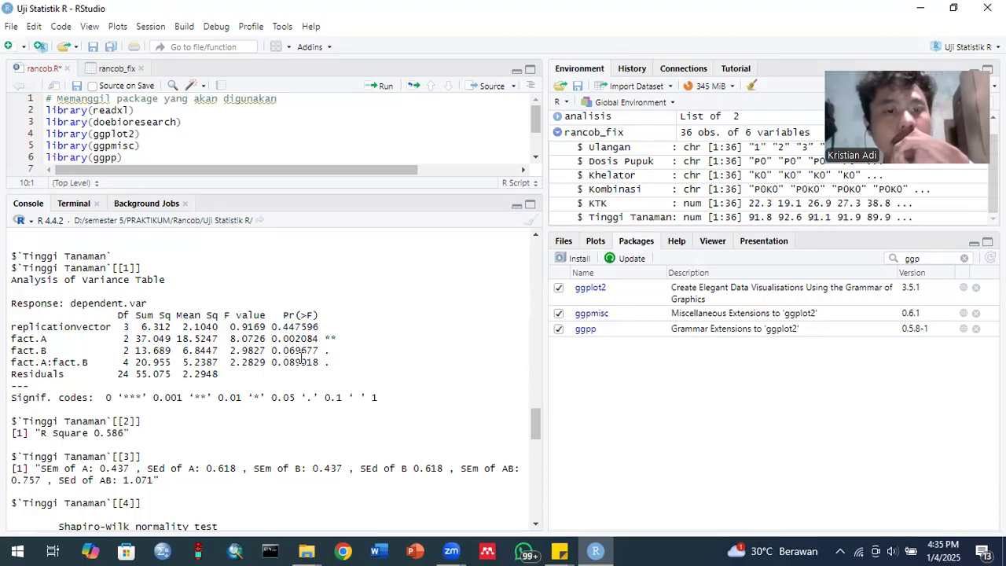
drag(306, 361, 249, 359)
click(249, 358)
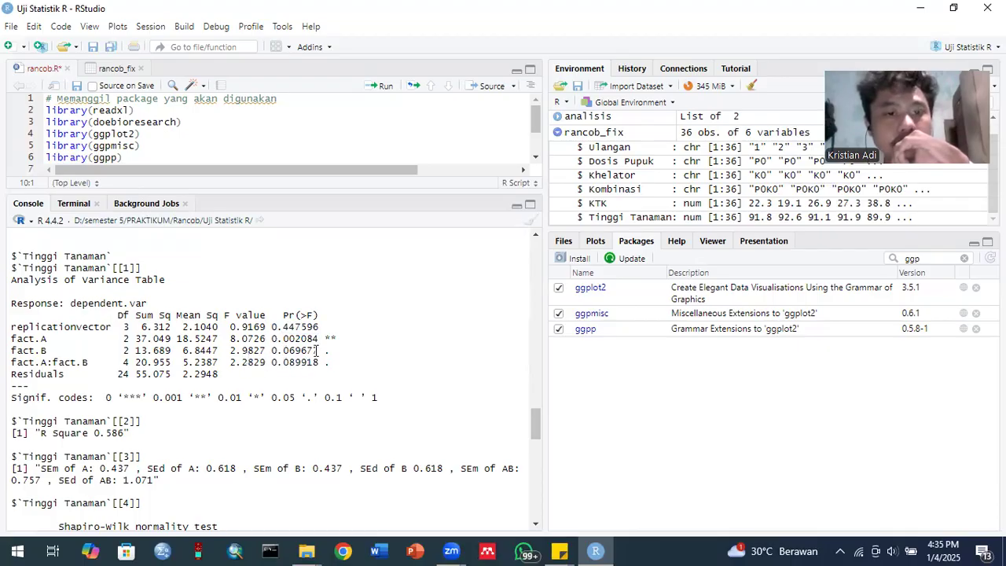
drag(12, 350, 59, 352)
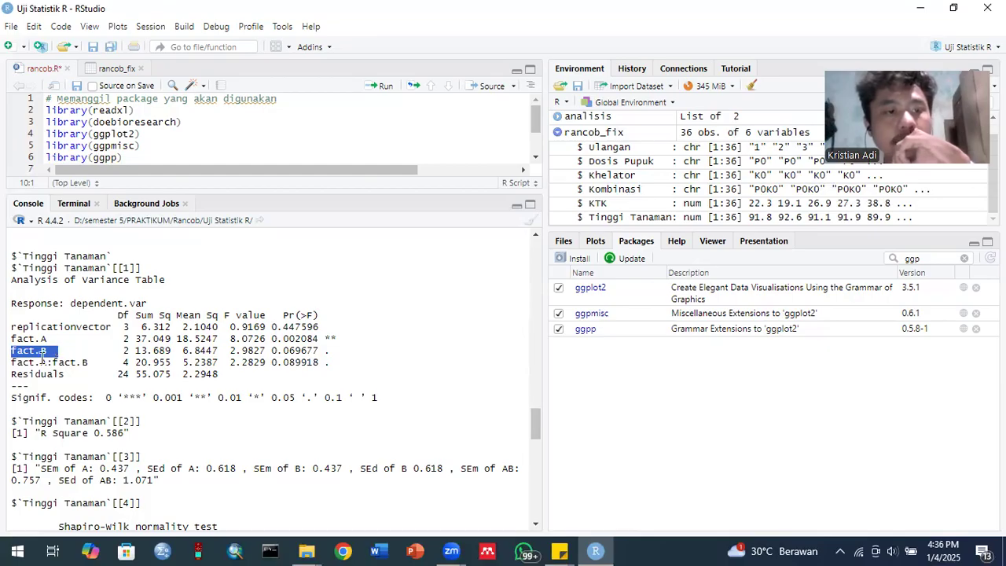
click(82, 359)
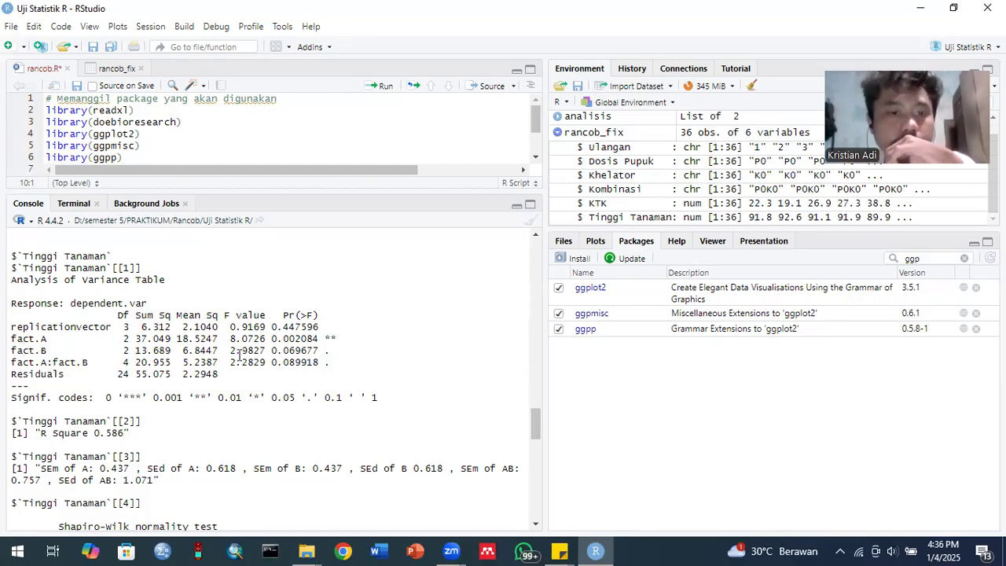
drag(249, 341, 165, 339)
click(40, 350)
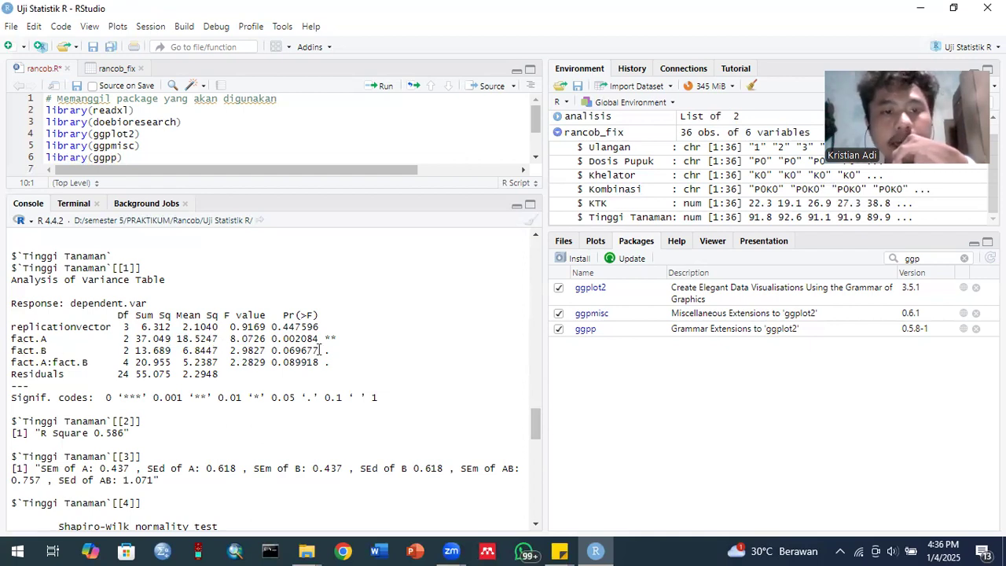
mouse_move(318, 339)
mouse_down()
mouse_move(164, 351)
mouse_move(113, 339)
mouse_move(321, 339)
mouse_up()
click(276, 344)
click(316, 360)
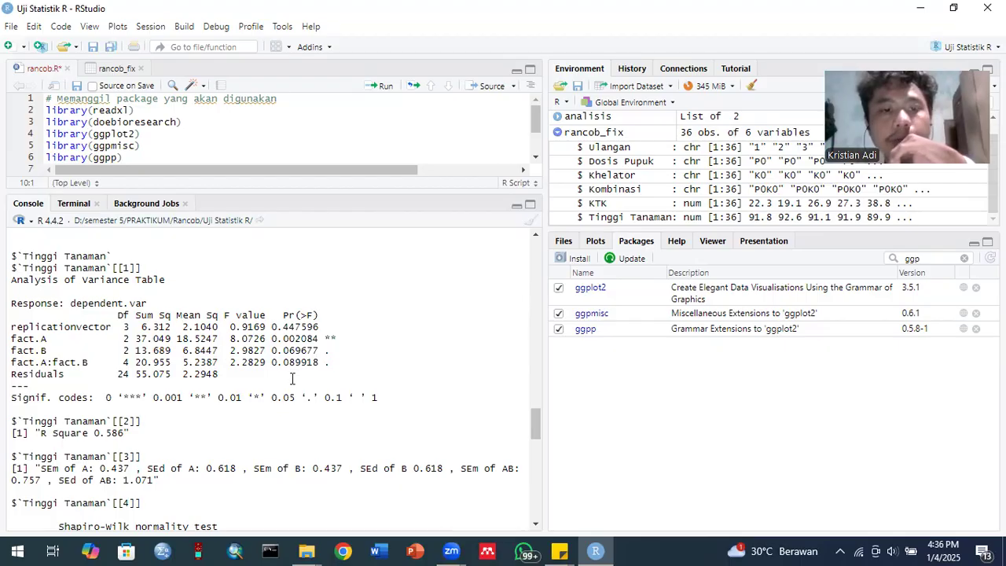
Examine the '**' 0.01 and '*' 0.05 significance codes below the Tinggi Tanaman analysis of variance table
drag(189, 400, 272, 399)
click(239, 401)
click(184, 397)
drag(193, 397, 301, 397)
click(261, 397)
click(424, 415)
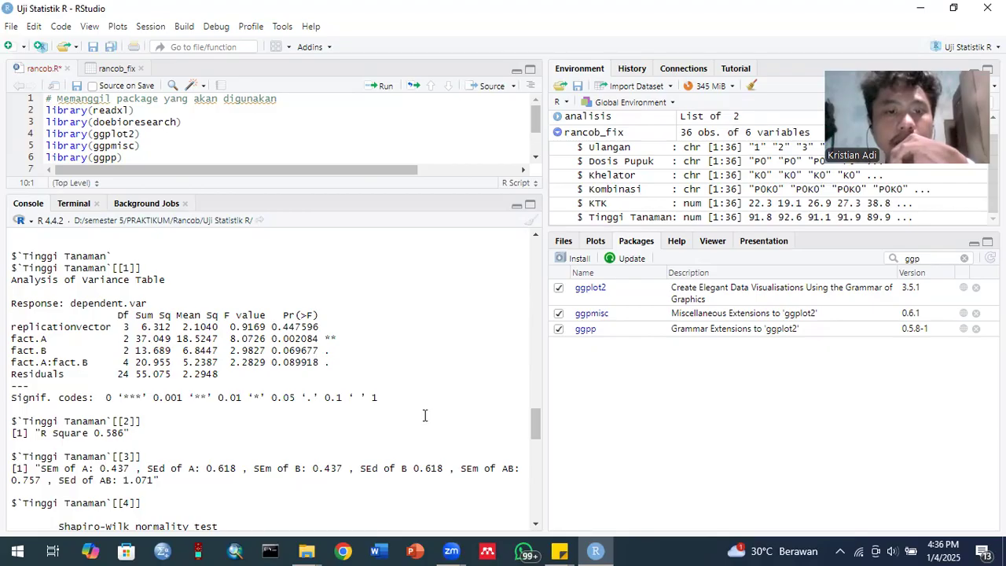
Examine the treatment combinations and their group letters in the Tinggi Tanaman interaction means table
drag(535, 429, 534, 513)
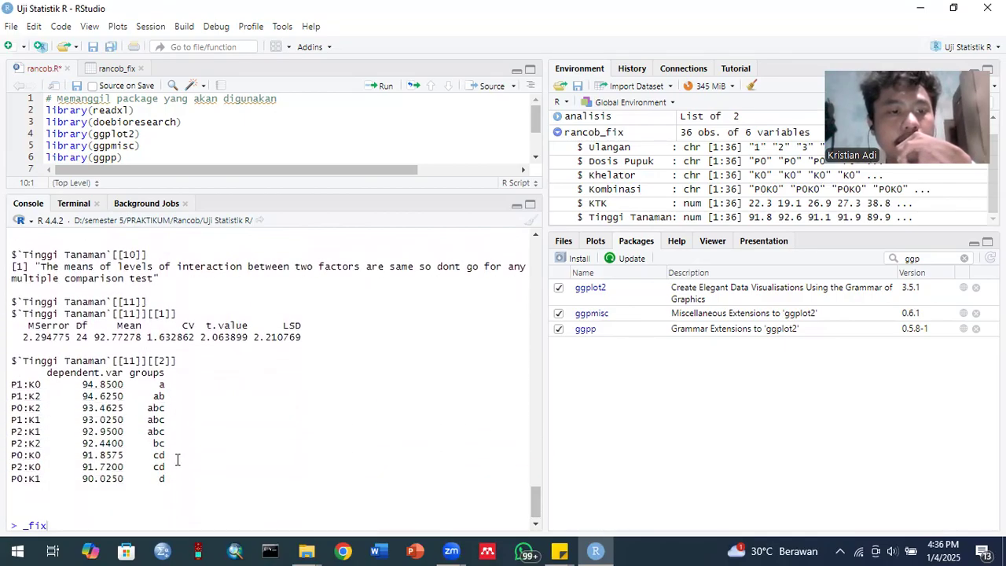
drag(11, 393, 36, 458)
click(36, 459)
drag(156, 385, 171, 489)
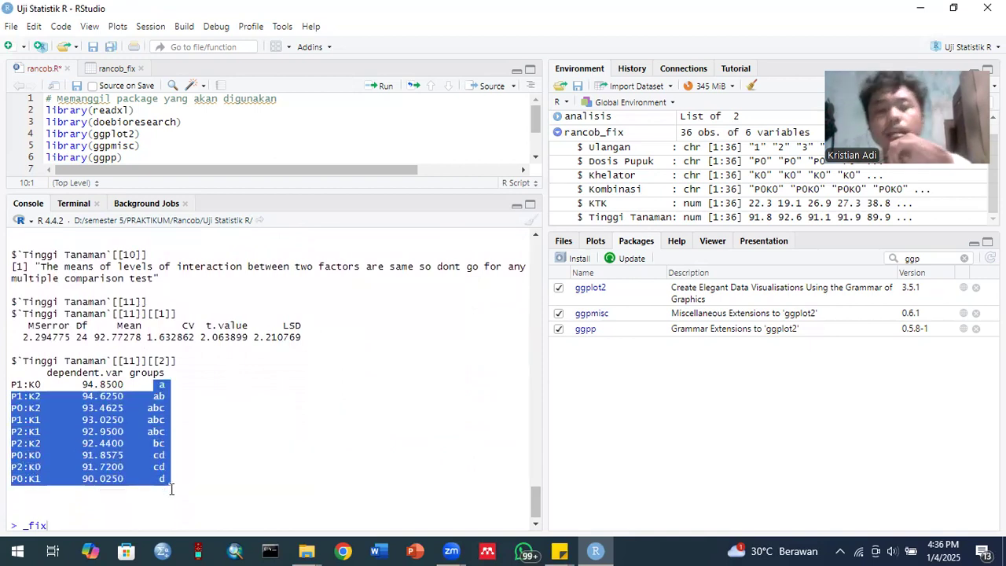
drag(538, 504, 538, 505)
click(445, 428)
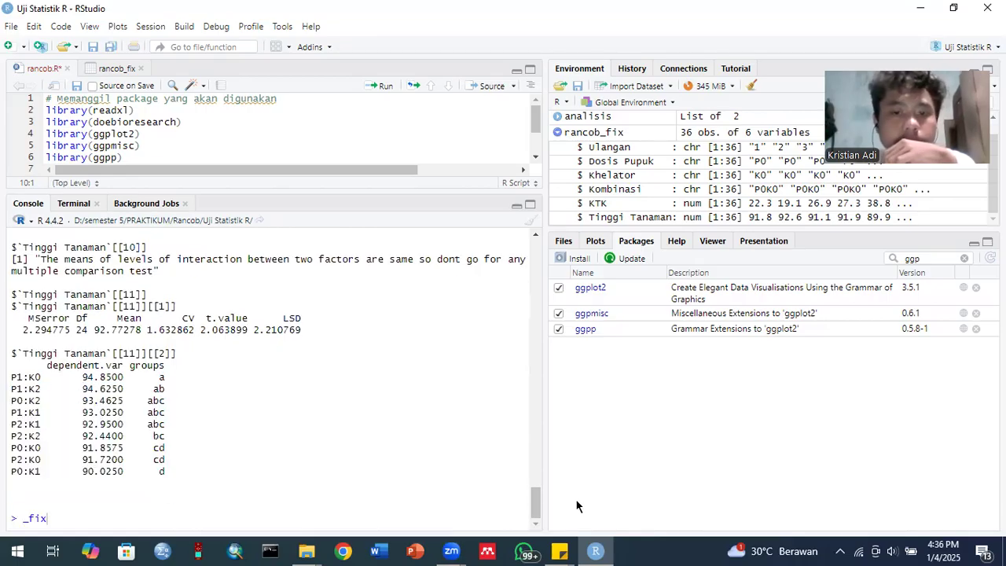
Return to the start of the console output and enlarge the script editor to show all the script's lines
drag(536, 503, 534, 327)
drag(533, 324, 454, 230)
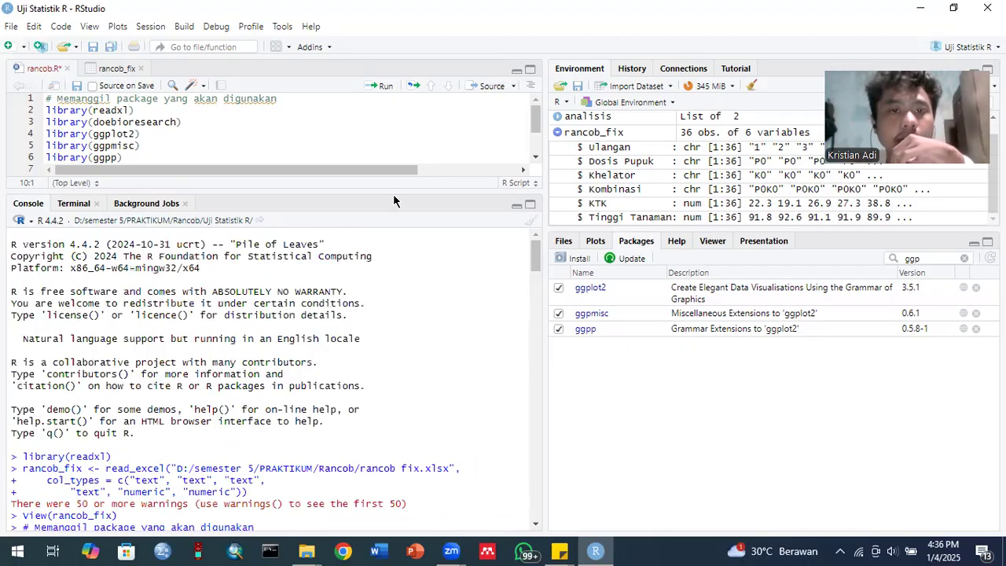
drag(393, 192, 392, 379)
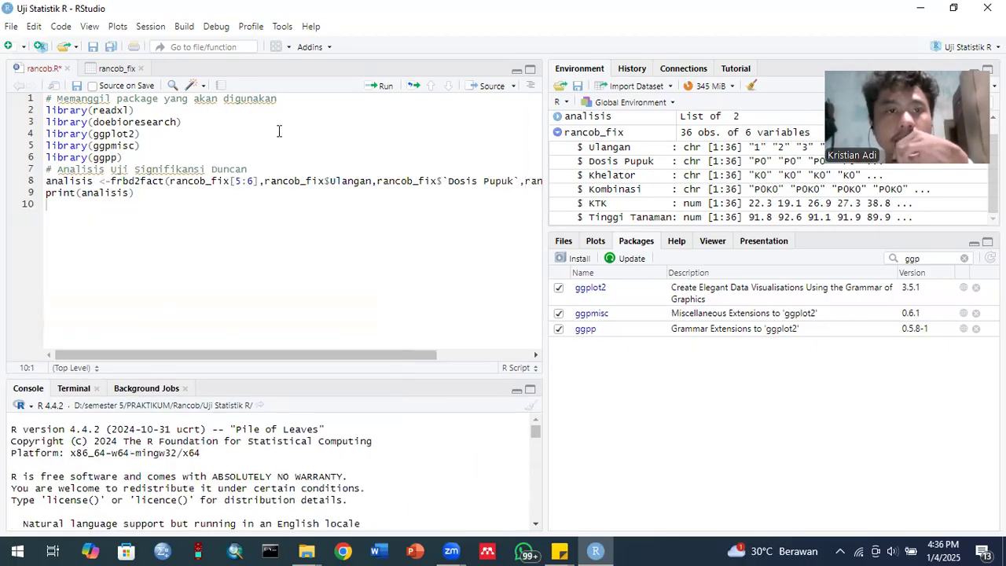
Write the comment "# Analisis Korelasi" on the empty line below print(analisis)
click(150, 148)
click(85, 208)
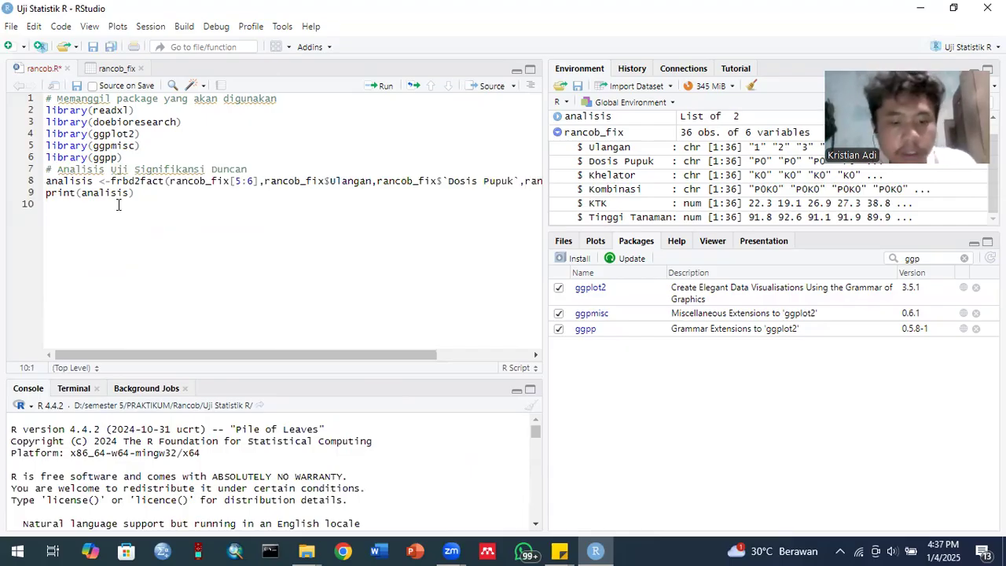
text(# Me)
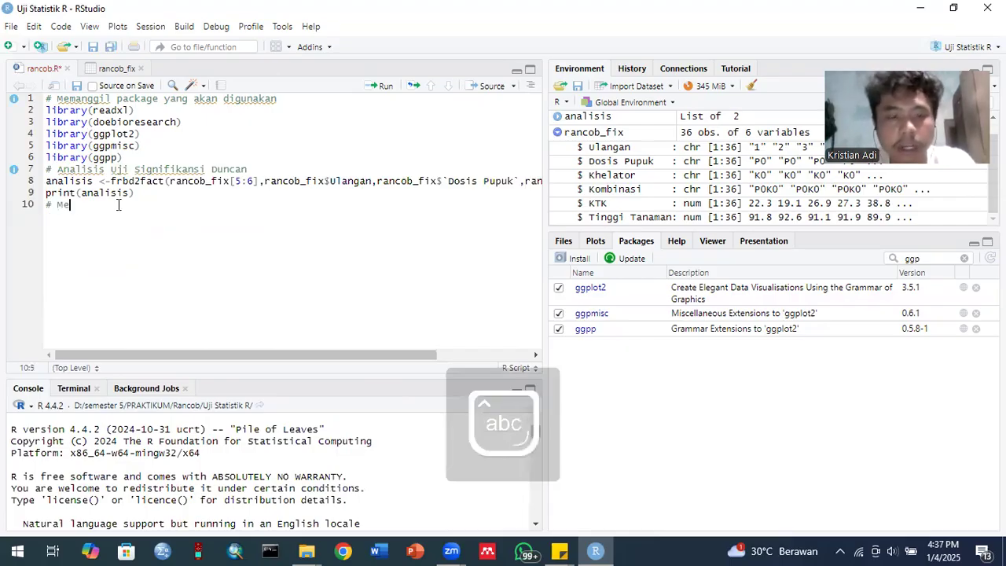
text(lakukan)
key(ctrl+BackSpace)
text(analis)
key(BackSpace)
key(BackSpace)
key(BackSpace)
key(BackSpace)
key(BackSpace)
key(Caps_Lock)
key(BackSpace)
text(A)
key(Caps_Lock)
text(nalisis)
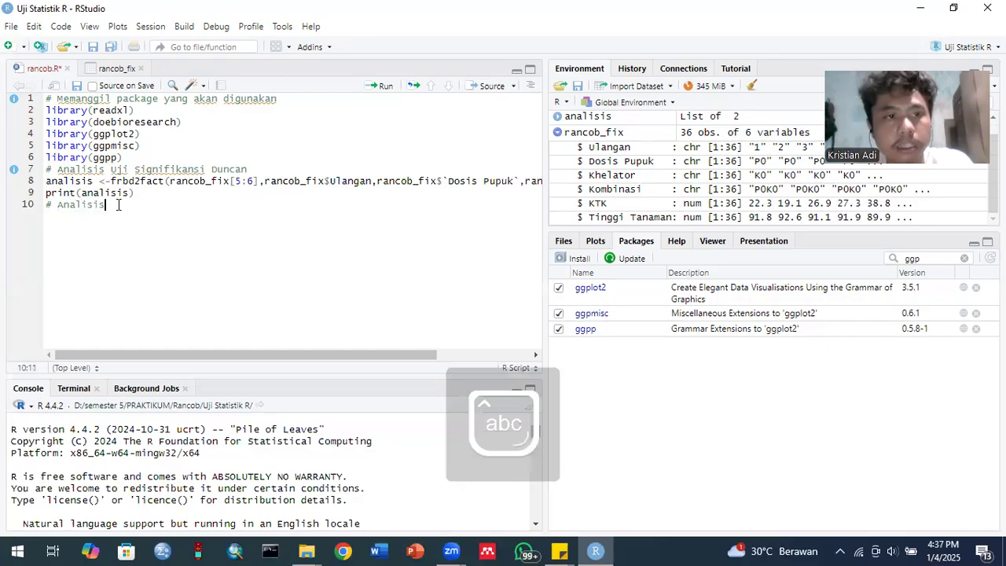
key(Caps_Lock)
text(K)
key(Caps_Lock)
text(ores)
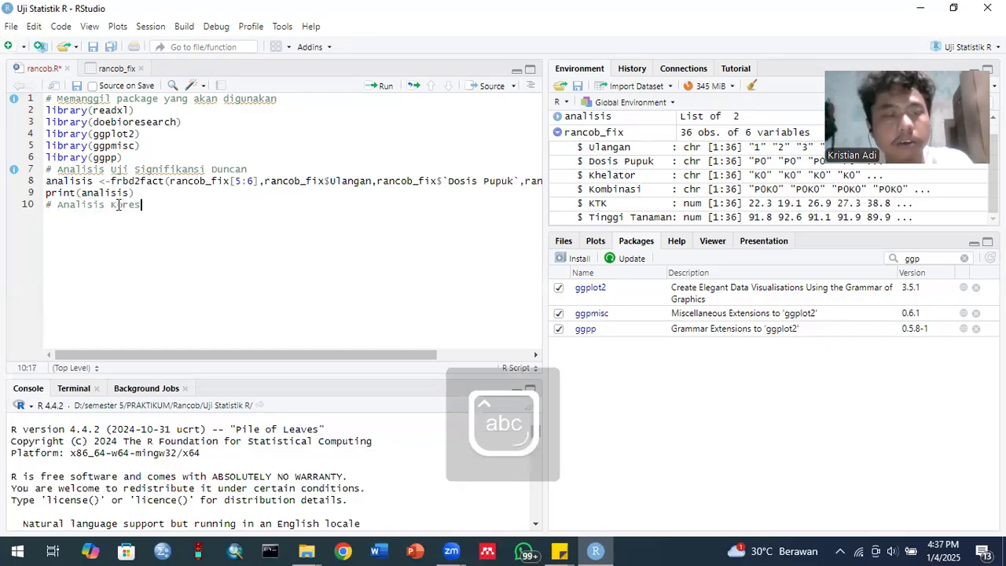
text(sia)
key(BackSpace)
key(BackSpace)
key(BackSpace)
text(s)
key(BackSpace)
text(asi)
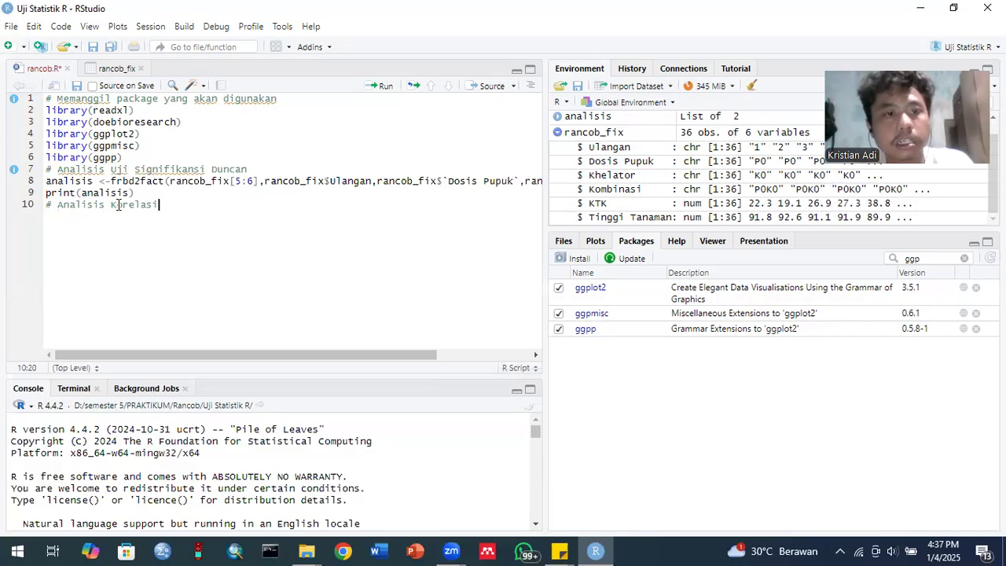
Clear the words after the hash sign in the line 10 comment
key(ctrl+BackSpace)
key(BackSpace)
key(BackSpace)
key(BackSpace)
key(BackSpace)
key(BackSpace)
key(BackSpace)
key(BackSpace)
key(BackSpace)
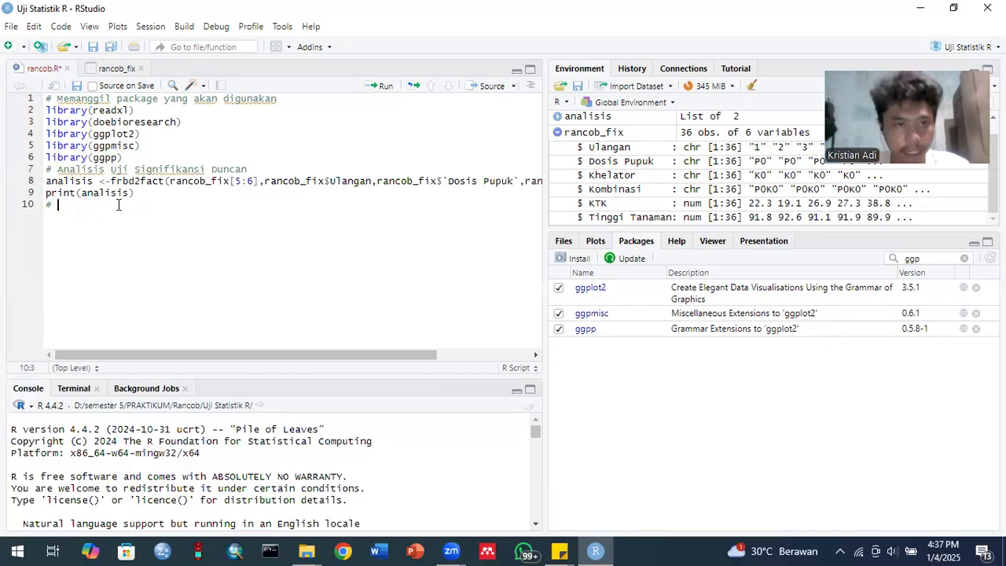
Complete the line 10 comment as "# Analisis Pengaruh Kombinasi Terhadap KTK Tanah" and add a new line below it
text(#)
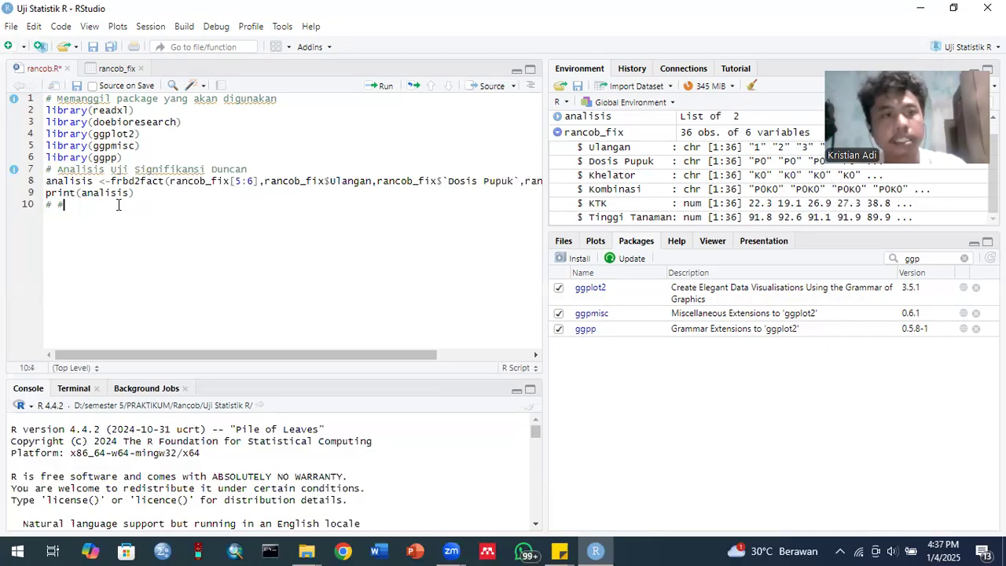
key(BackSpace)
text(Analis)
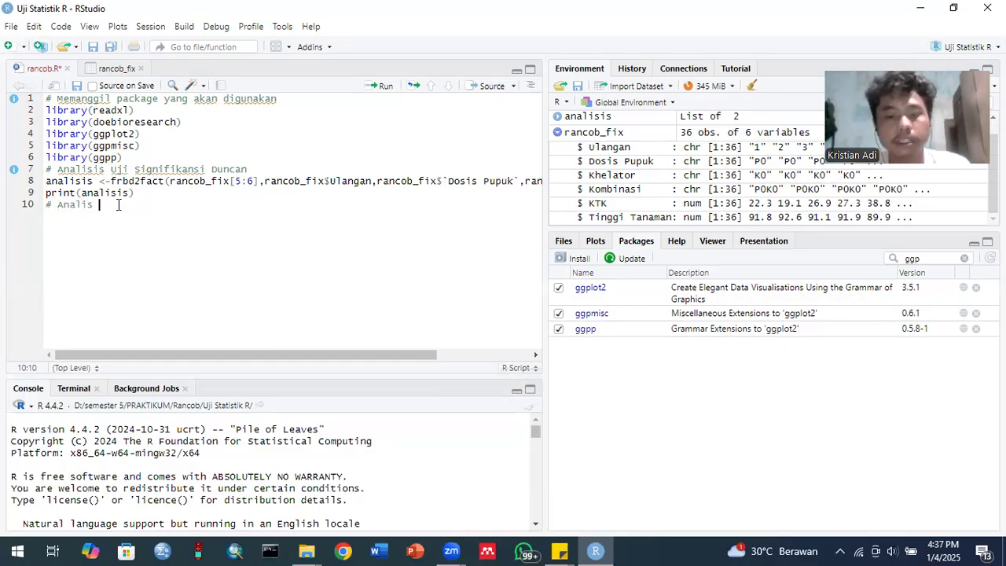
text(is Pengaruh Kombinasi Terhadap)
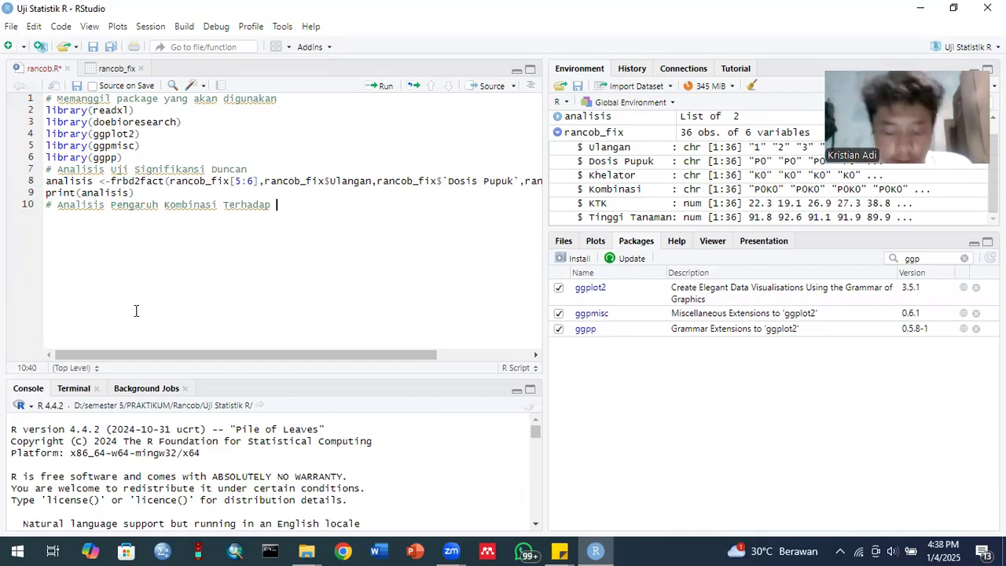
key(Caps_Lock)
text(KTK)
key(Caps_Lock)
text(Tanah)
key(Return)
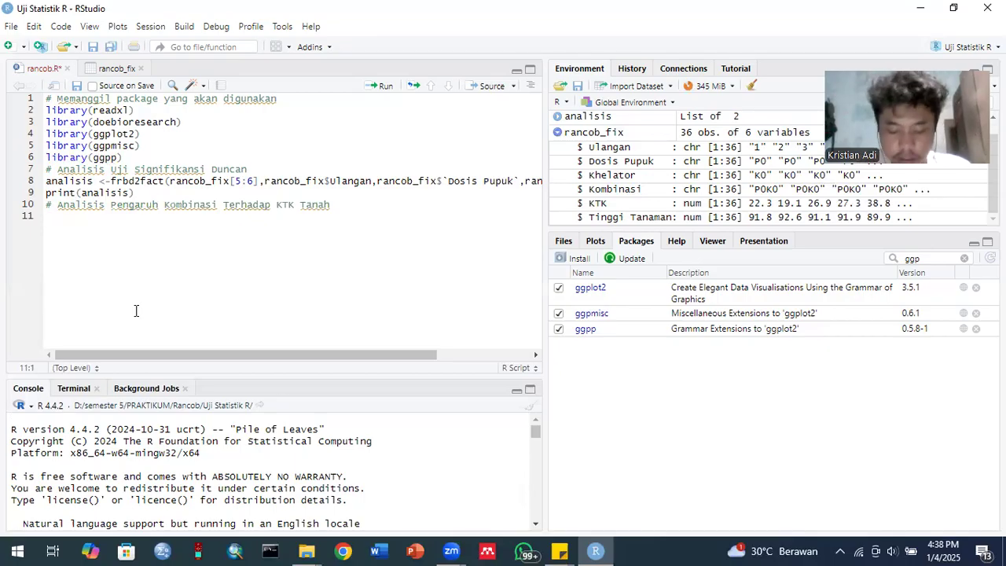
Enlarge the console area below the script and view the remaining arguments of the frbd2fact line
key(Up)
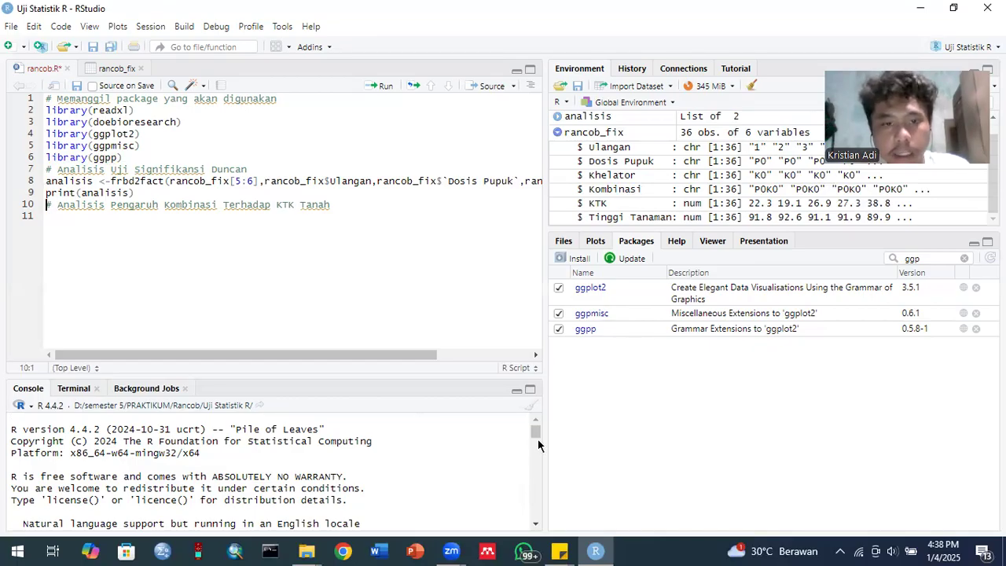
drag(239, 370, 250, 280)
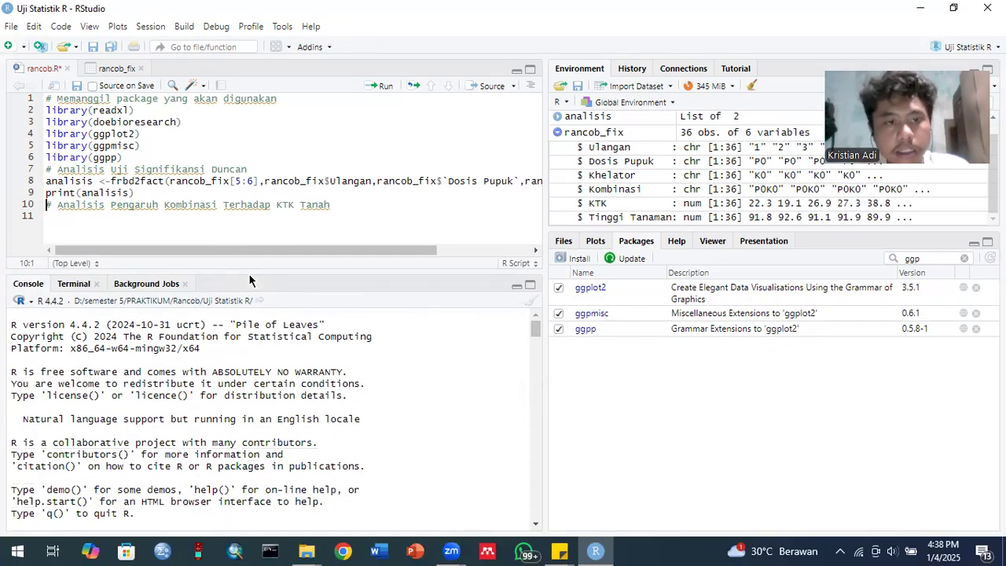
drag(535, 329, 532, 275)
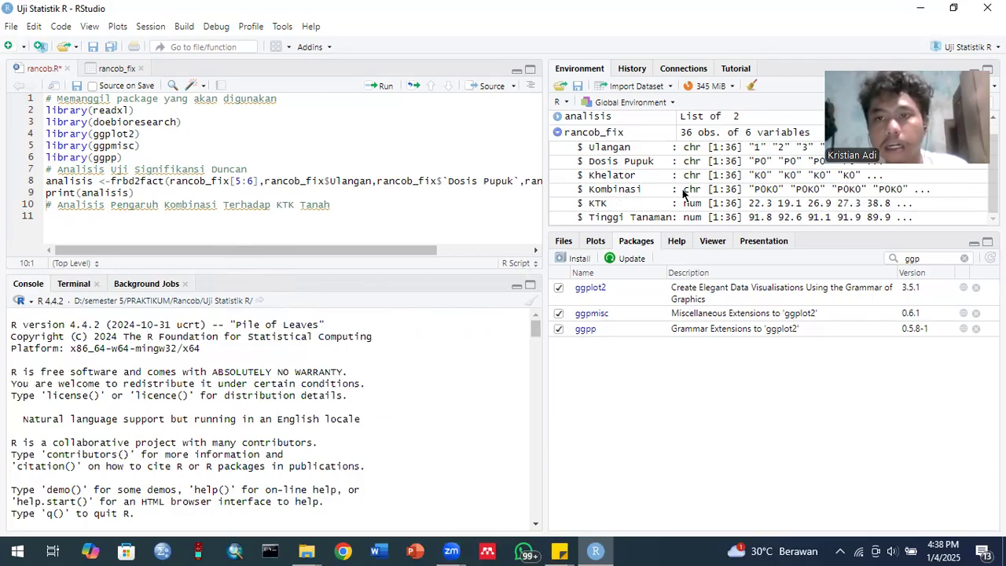
mouse_move(994, 185)
mouse_down()
mouse_move(994, 175)
mouse_move(994, 188)
mouse_up()
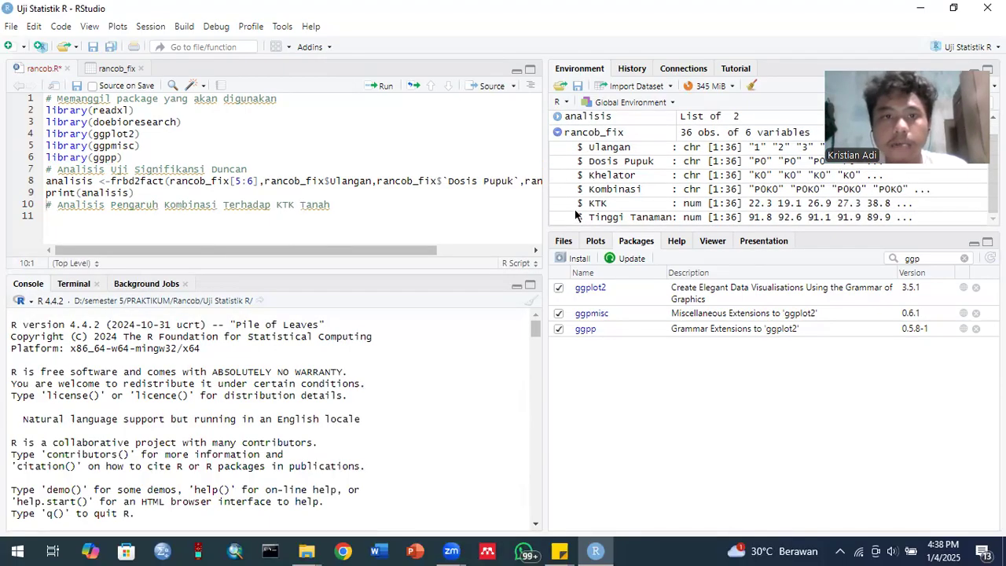
drag(284, 277, 285, 287)
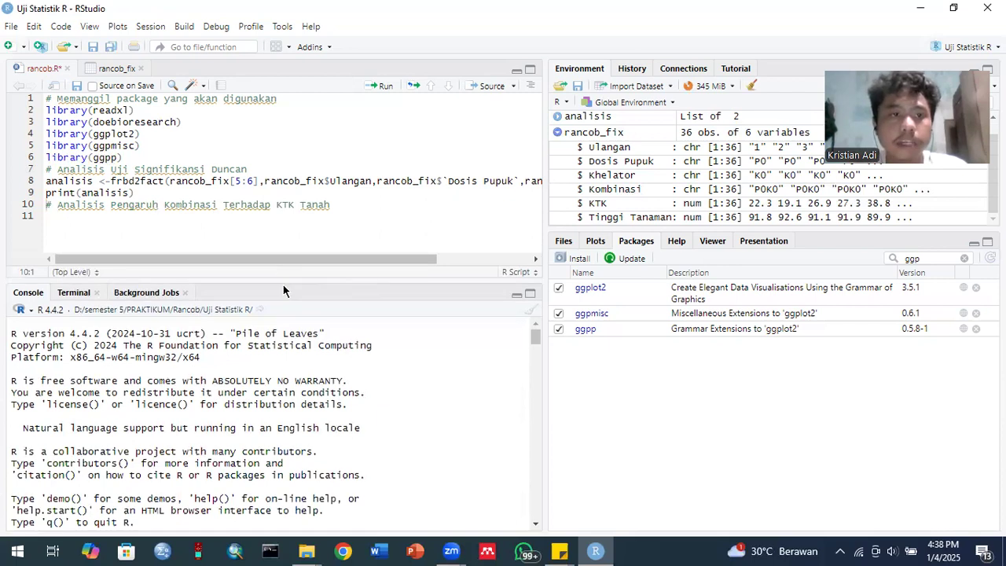
drag(133, 263, 411, 227)
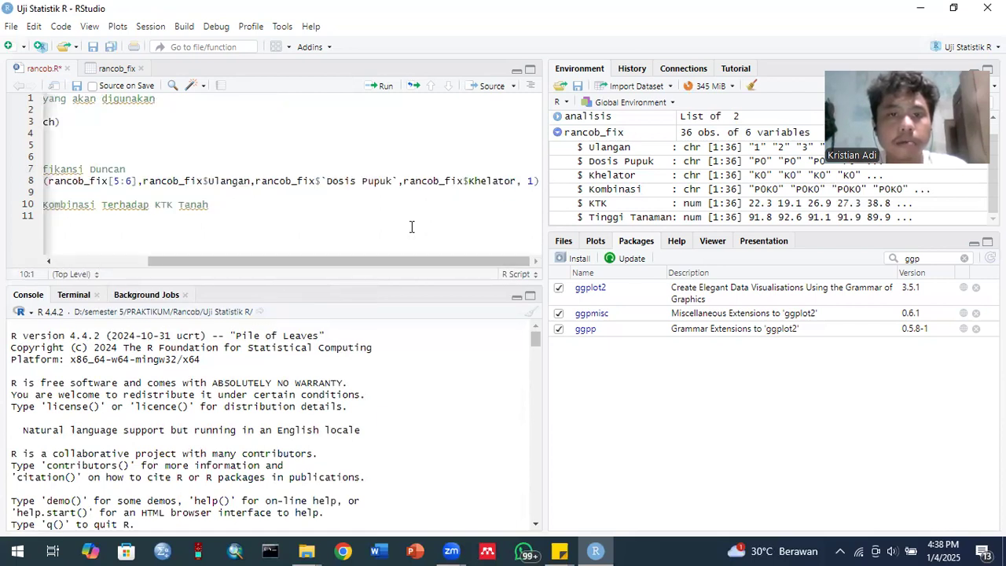
click(504, 182)
drag(134, 192, 131, 183)
click(131, 182)
drag(270, 264, 131, 254)
Replace the words after "Analisis" in the line 10 comment with "Korelasi Antar"
click(217, 204)
key(ctrl+Right)
key(ctrl+Right)
key(ctrl+Right)
key(ctrl+Right)
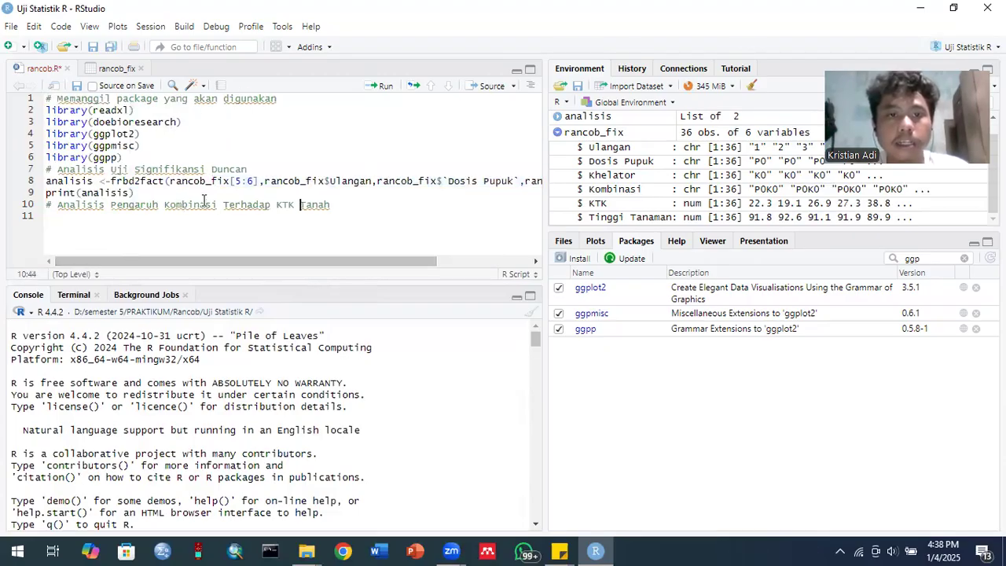
key(ctrl+shift+Left)
key(ctrl+shift+Left)
key(ctrl+shift+Left)
key(ctrl+shift+Left)
key(ctrl+shift+Left)
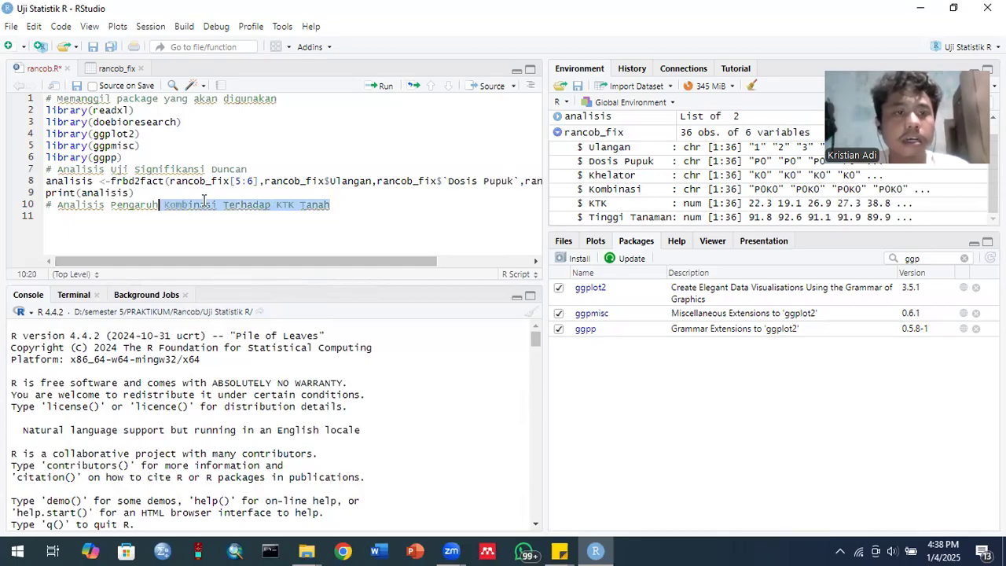
key(Caps_Lock)
text(K)
key(Caps_Lock)
text(orelasi)
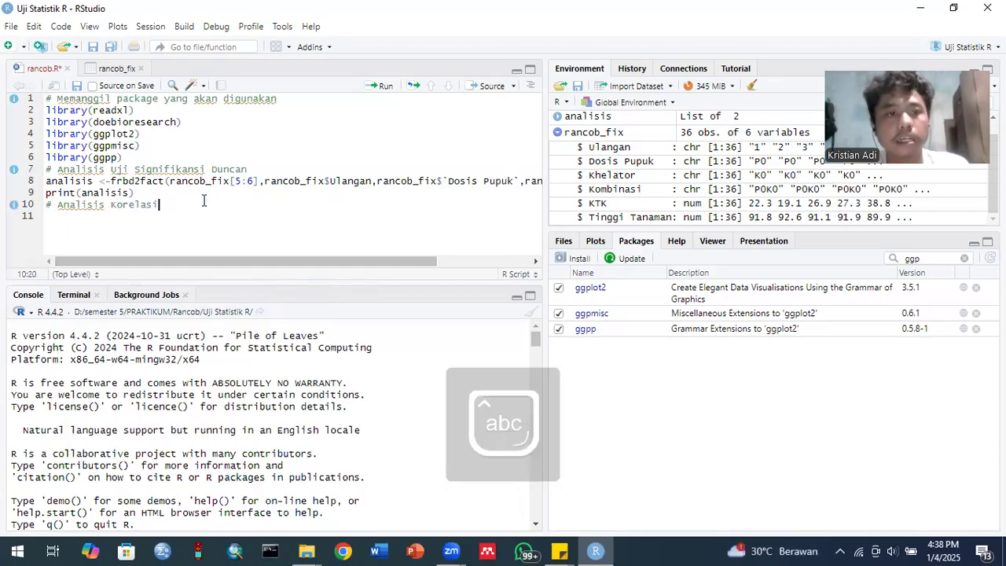
key(Caps_Lock)
text(A)
key(Caps_Lock)
text(ntar)
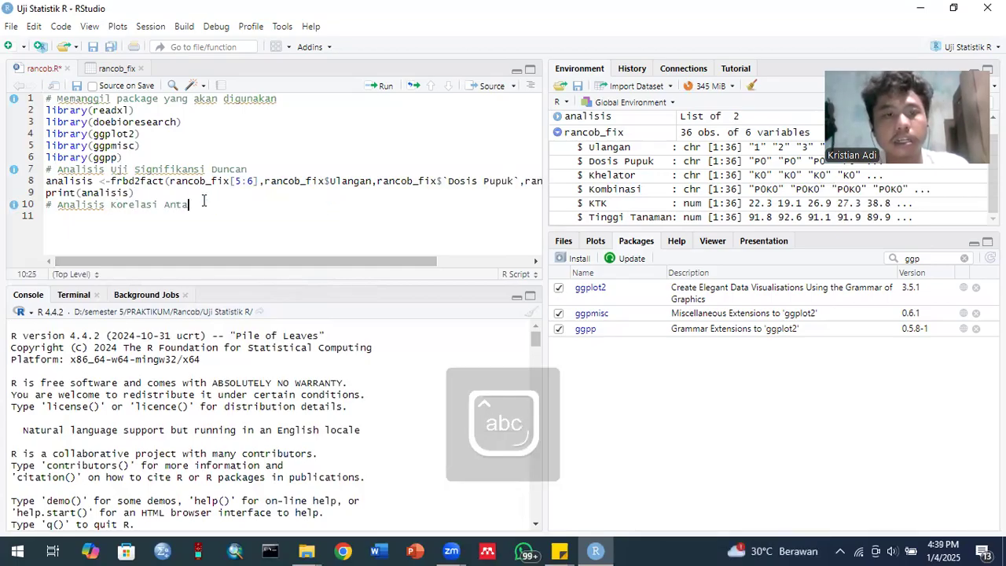
Finish the line 10 comment with "KTK dan Tinggi Tanaman" and start a new line below it
key(Caps_Lock)
text(KTK DAN)
key(BackSpace)
key(BackSpace)
key(BackSpace)
key(Caps_Lock)
text(dan)
key(Caps_Lock)
text(T)
key(Caps_Lock)
text(inggi)
key(Caps_Lock)
text(T)
key(Caps_Lock)
text(anaman)
key(Return)
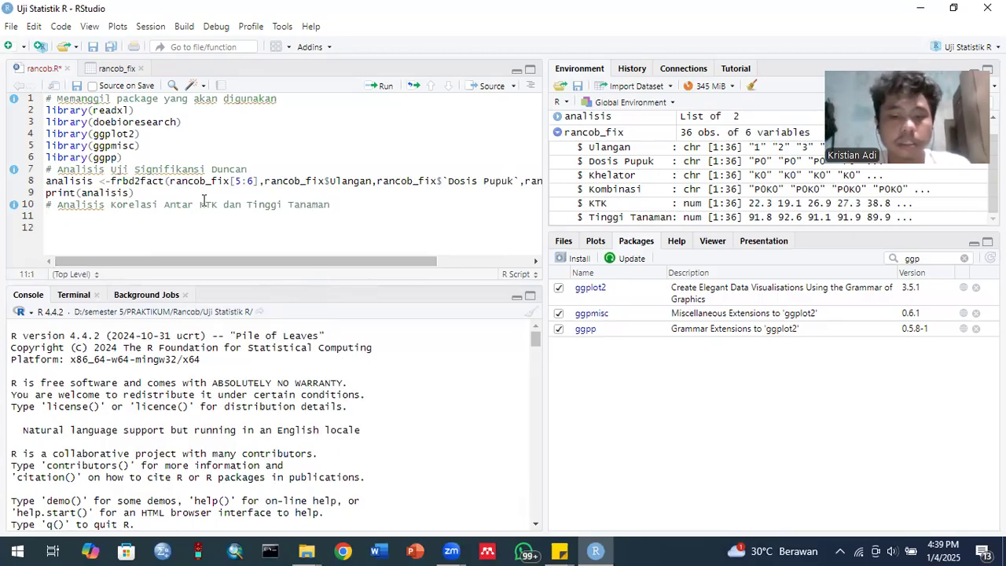
Begin an assignment to korelasi on line 11 using the correlation:: package prefix
text(korelasi )
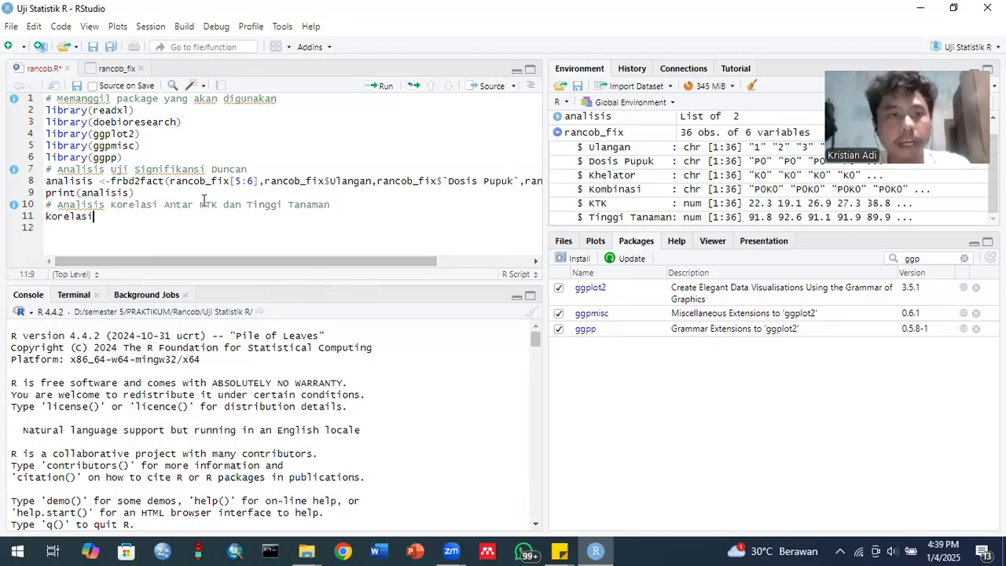
text(<-corr)
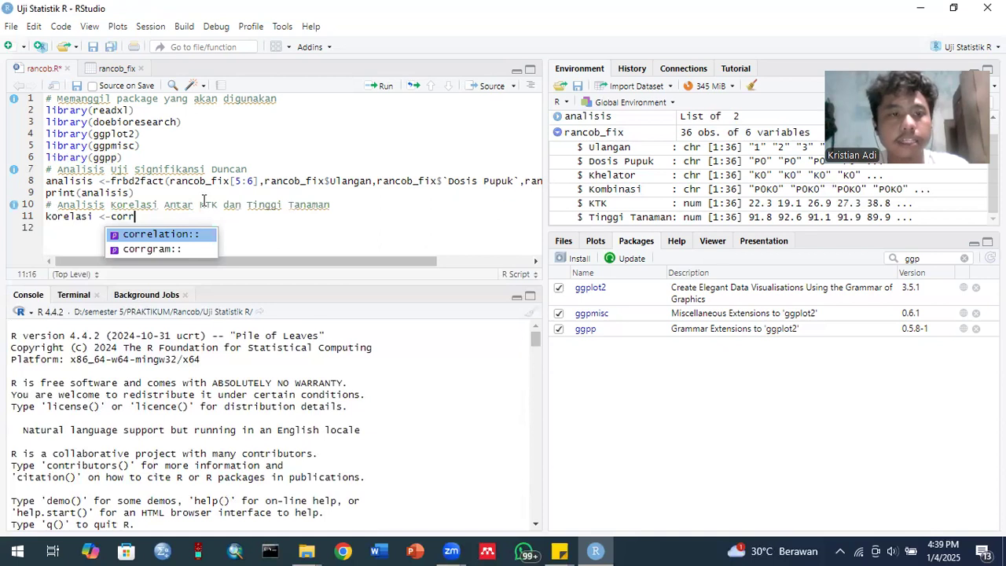
click(175, 233)
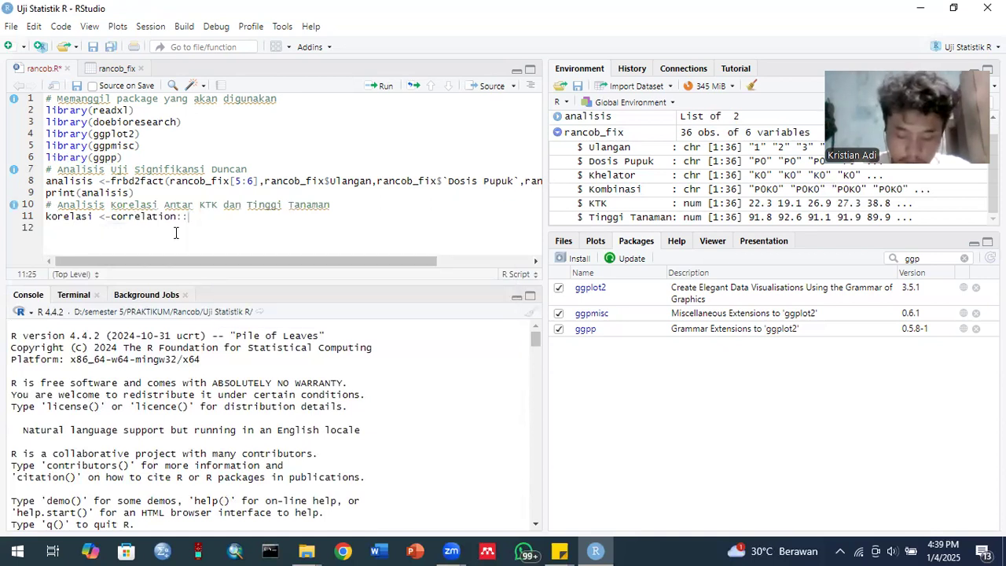
Replace the correlation:: prefix in the korelasi assignment with the cor.test() function
click(157, 216)
key(Delete)
key(Delete)
key(BackSpace)
key(BackSpace)
key(BackSpace)
key(BackSpace)
key(BackSpace)
key(BackSpace)
key(BackSpace)
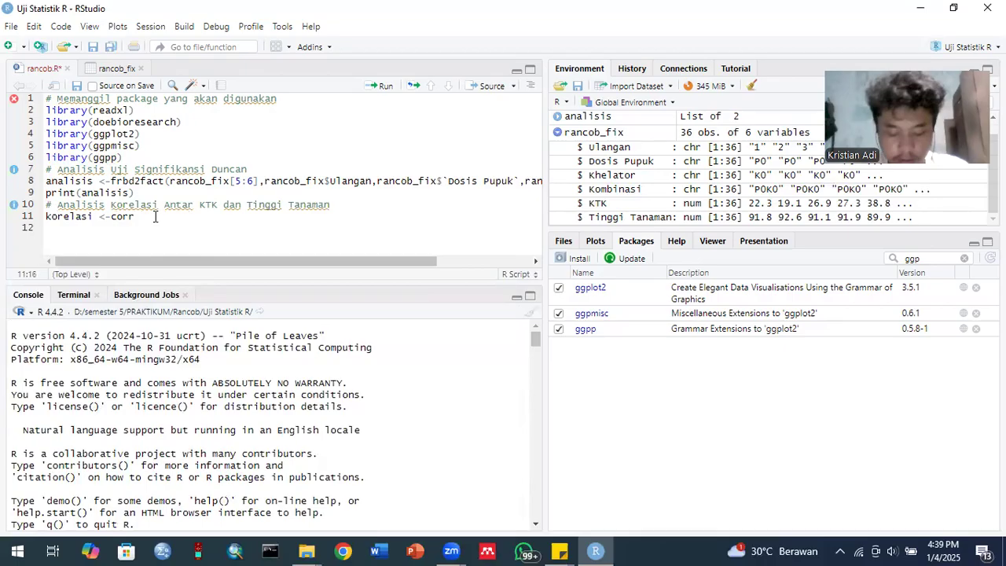
key(BackSpace)
text(,)
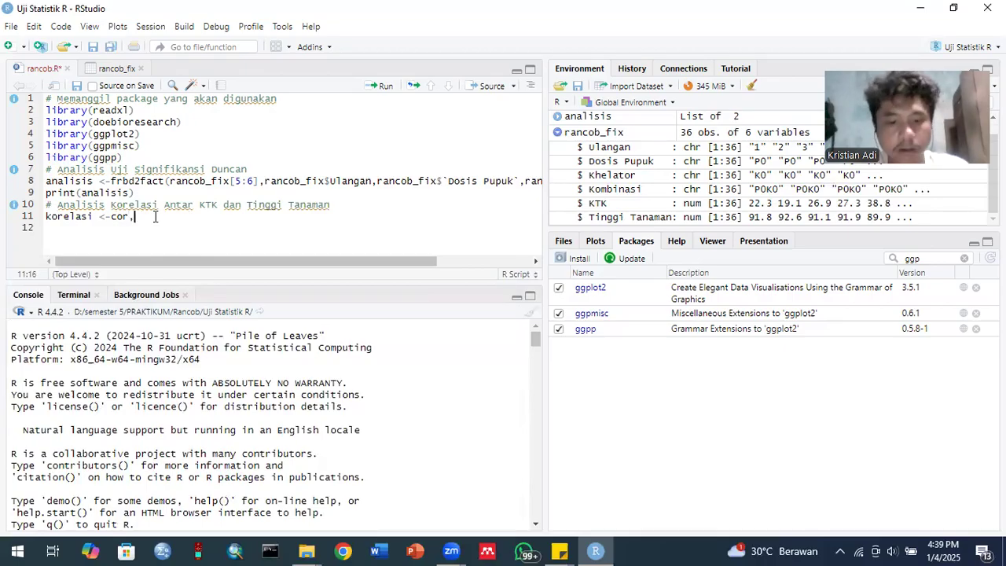
key(Return)
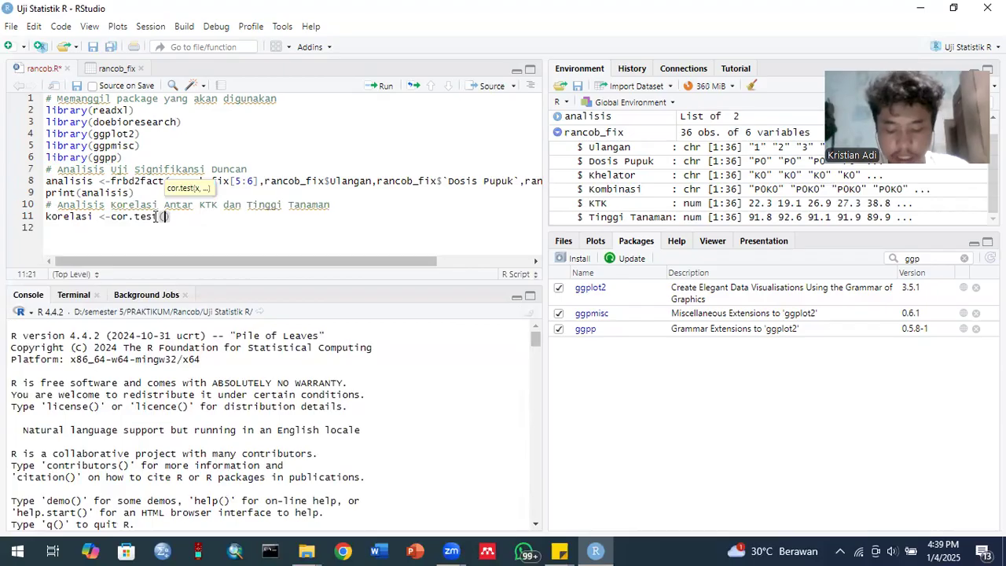
Fill in the cor.test arguments with rancob_fix$KTK and rancob_fix$`Tinggi Tanaman`
text(ran)
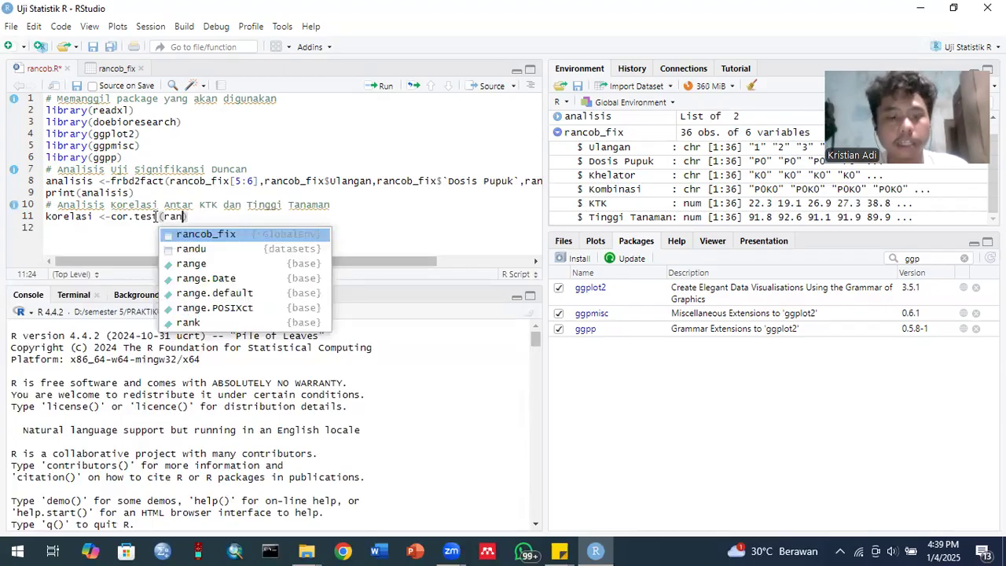
click(186, 235)
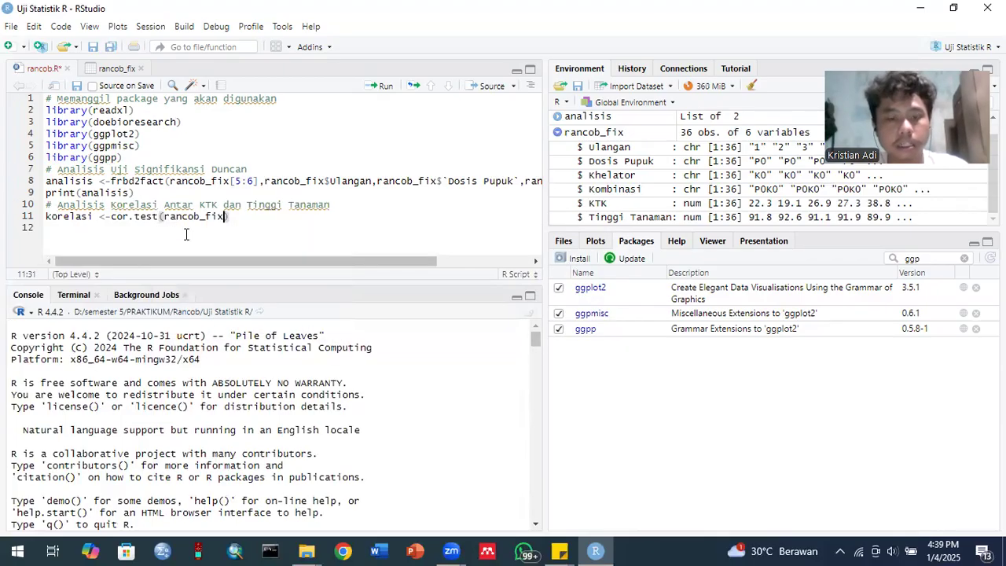
text($)
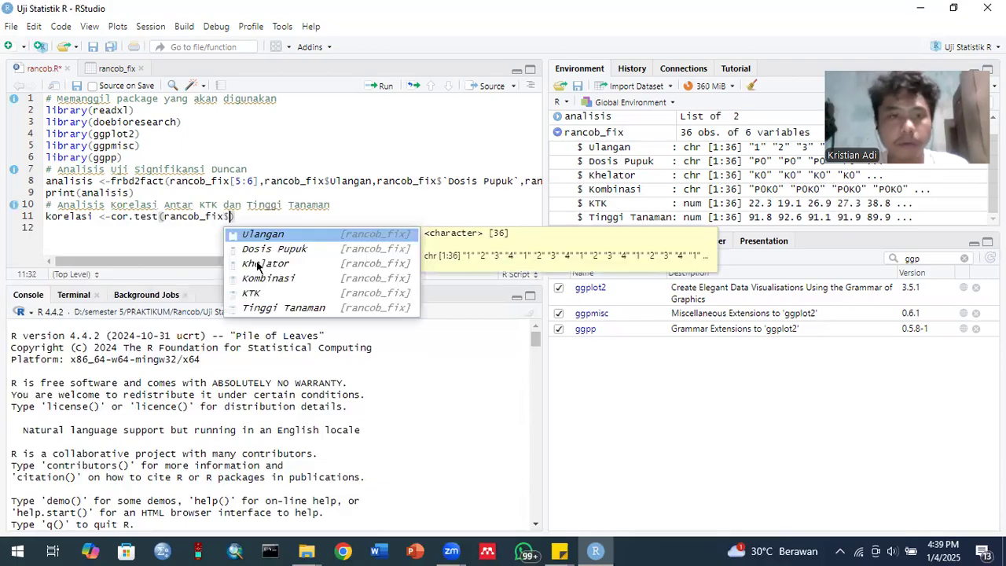
click(259, 293)
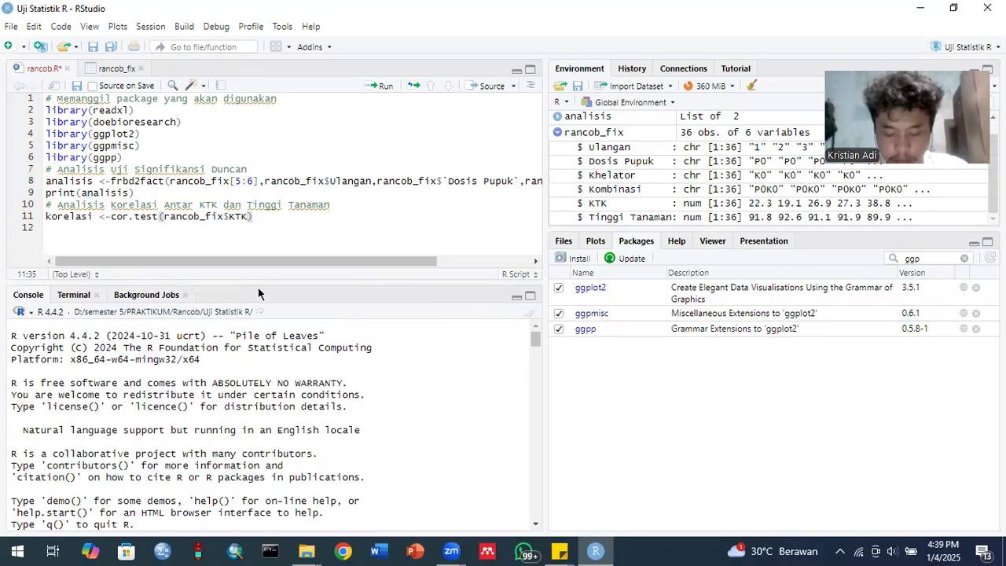
text(,)
text(rancob_fix)
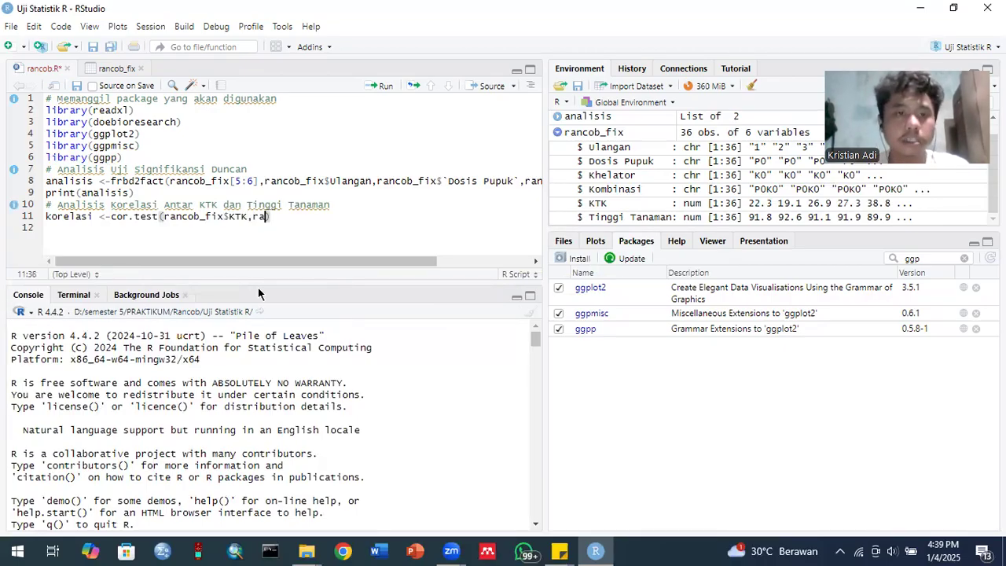
text($)
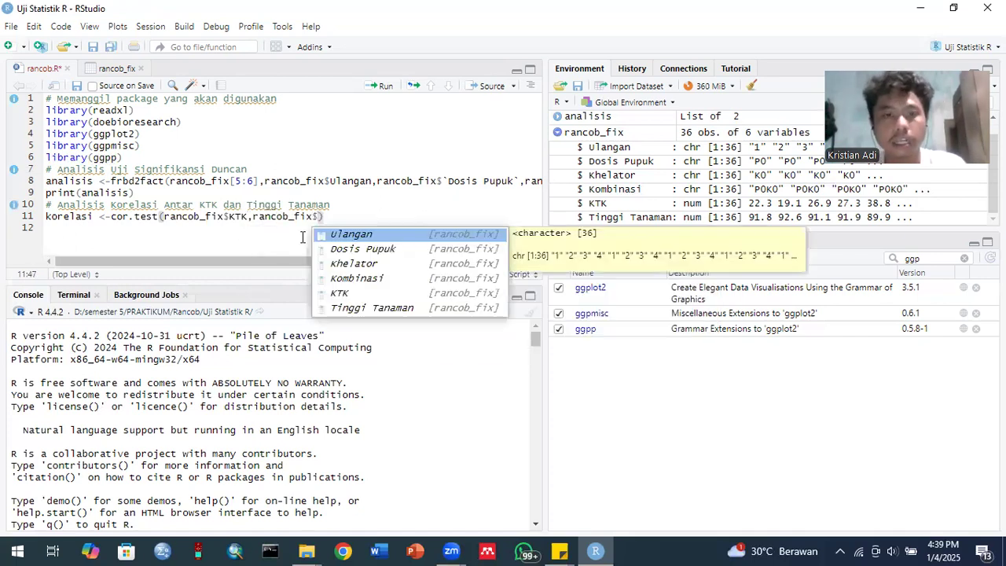
click(394, 310)
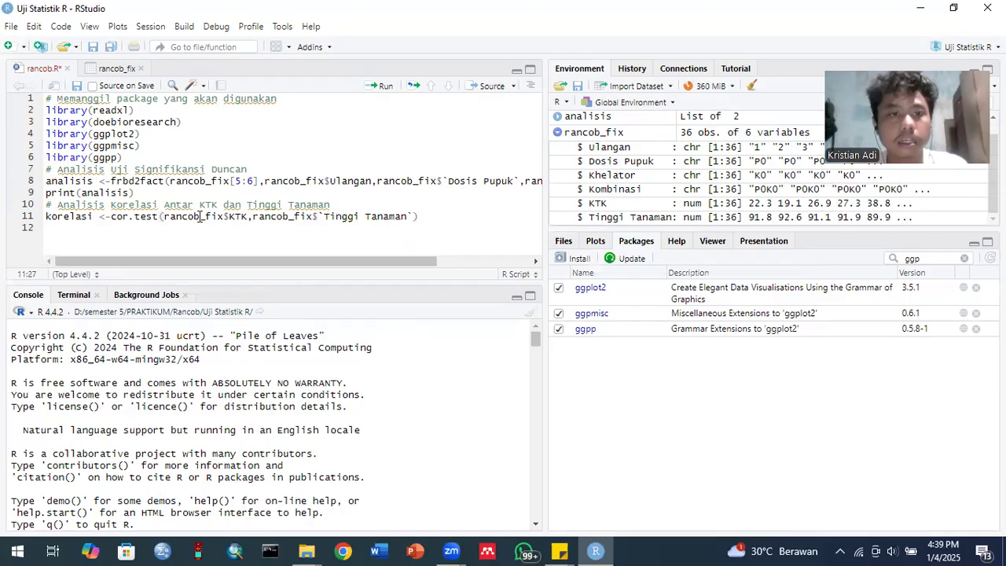
click(446, 215)
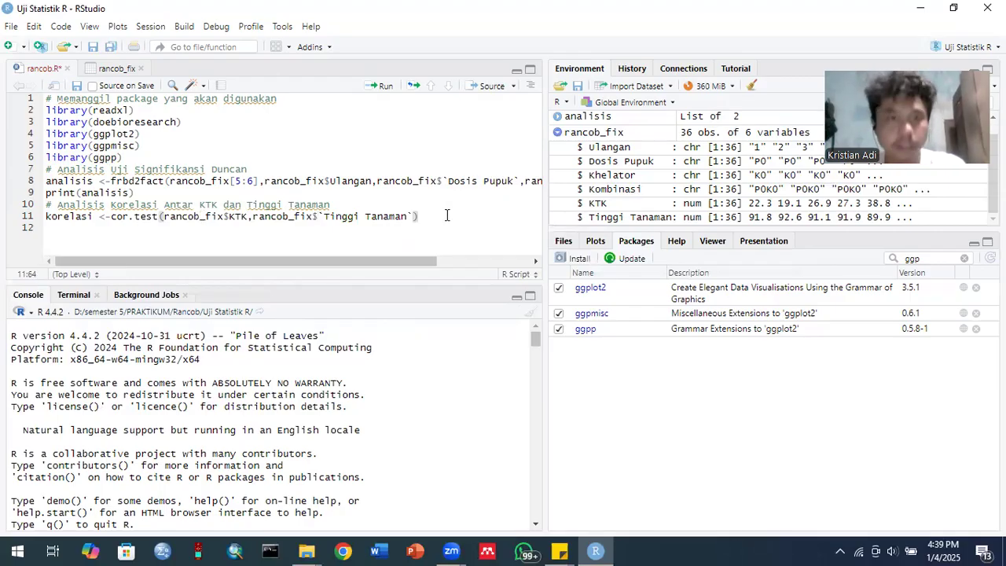
Run the cor.test line, then add print(korelasi) on line 12 and run it
key(ctrl+Return)
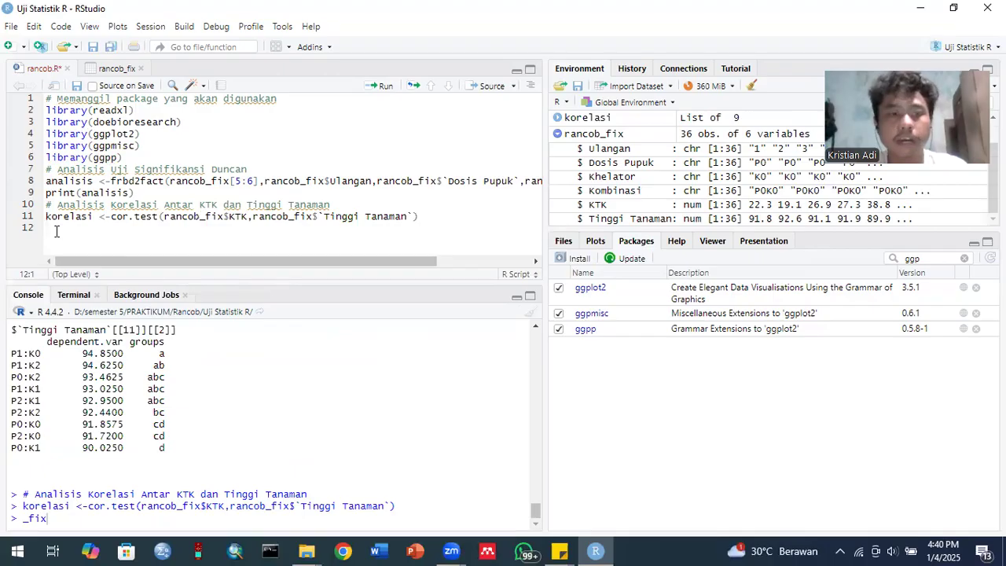
text(print)
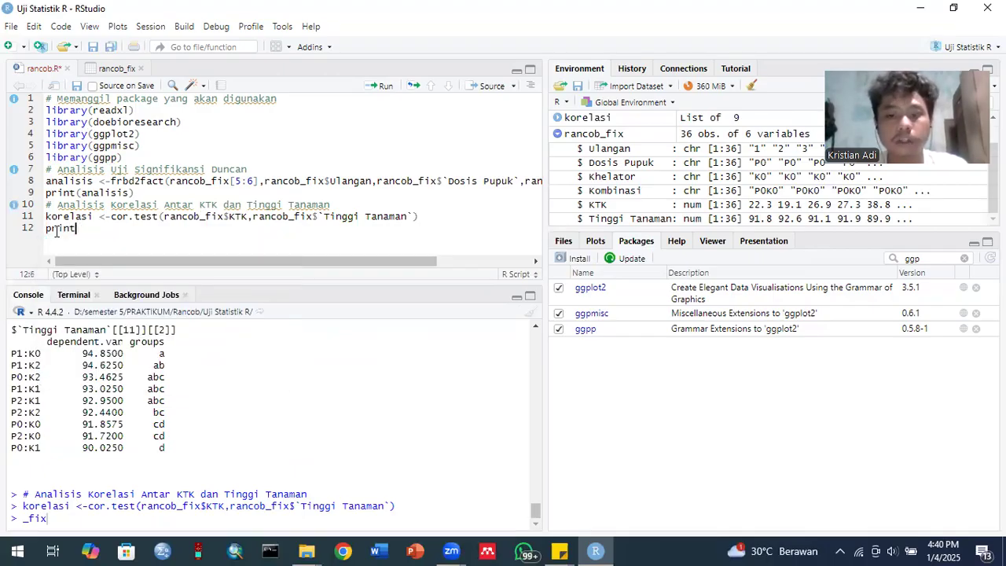
text((korelasi)
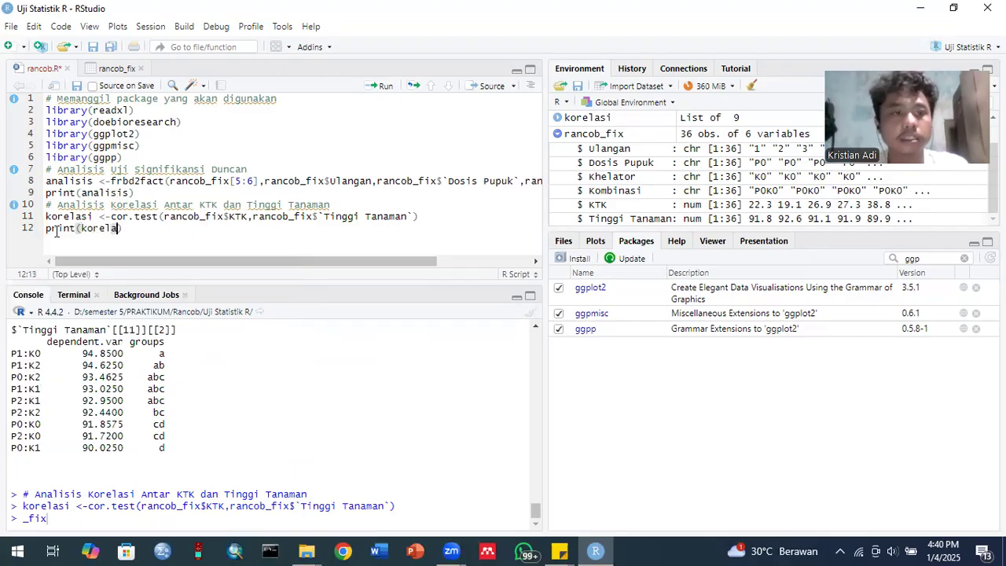
click(367, 89)
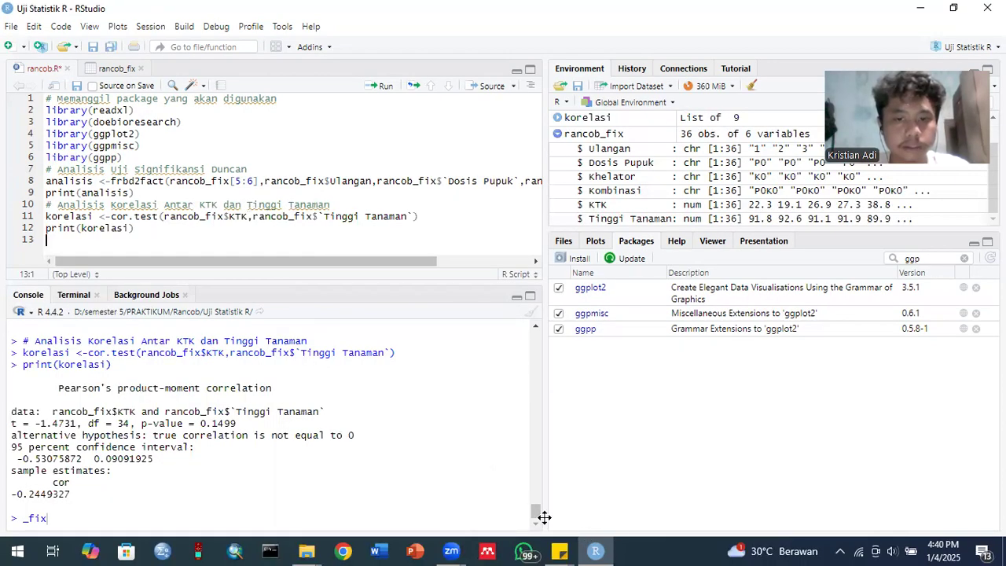
Examine the t statistic, p-value and 95 percent confidence interval limits in the printed correlation output
drag(16, 424, 65, 423)
click(93, 428)
double_click(66, 460)
click(66, 423)
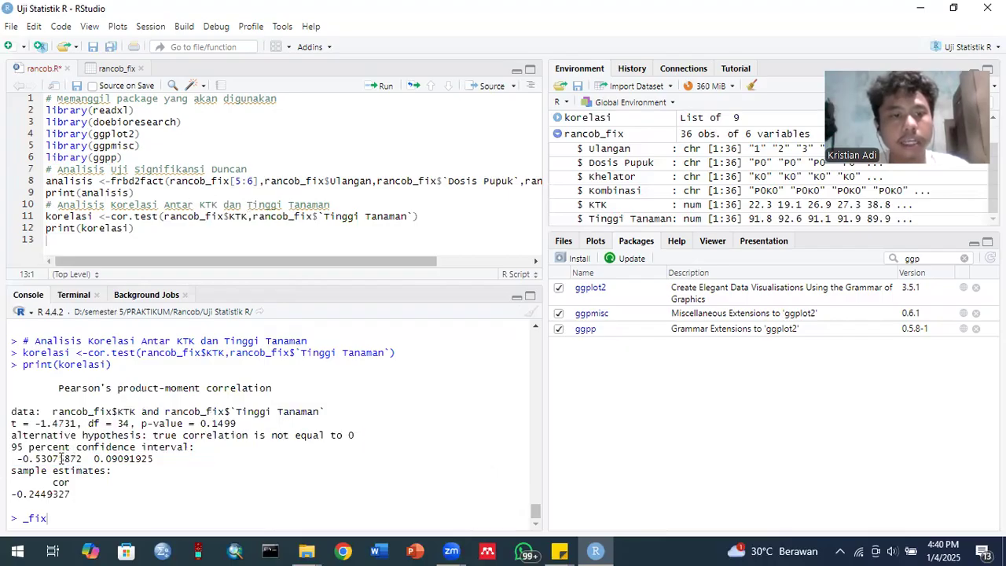
drag(22, 459, 79, 459)
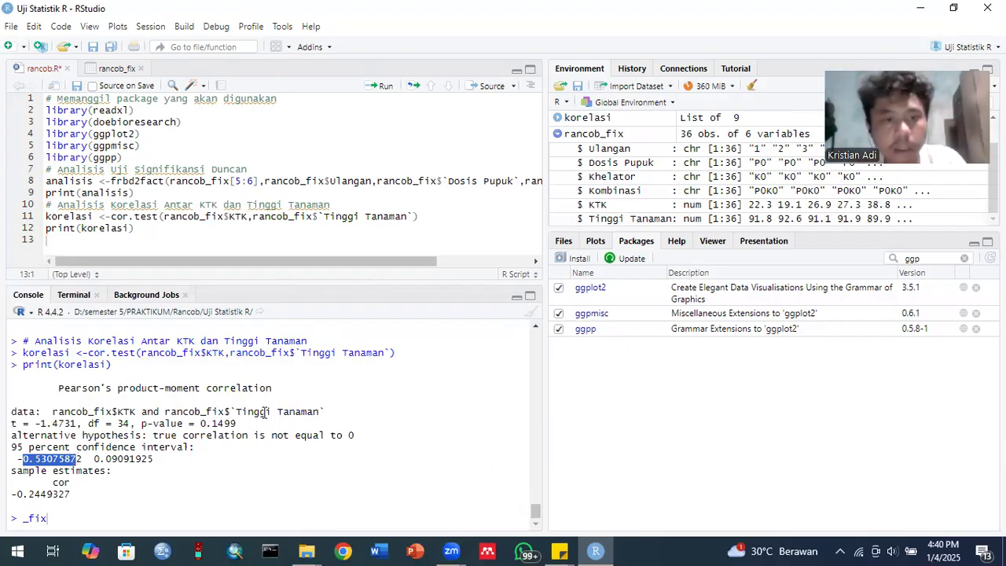
drag(201, 423, 88, 437)
click(50, 455)
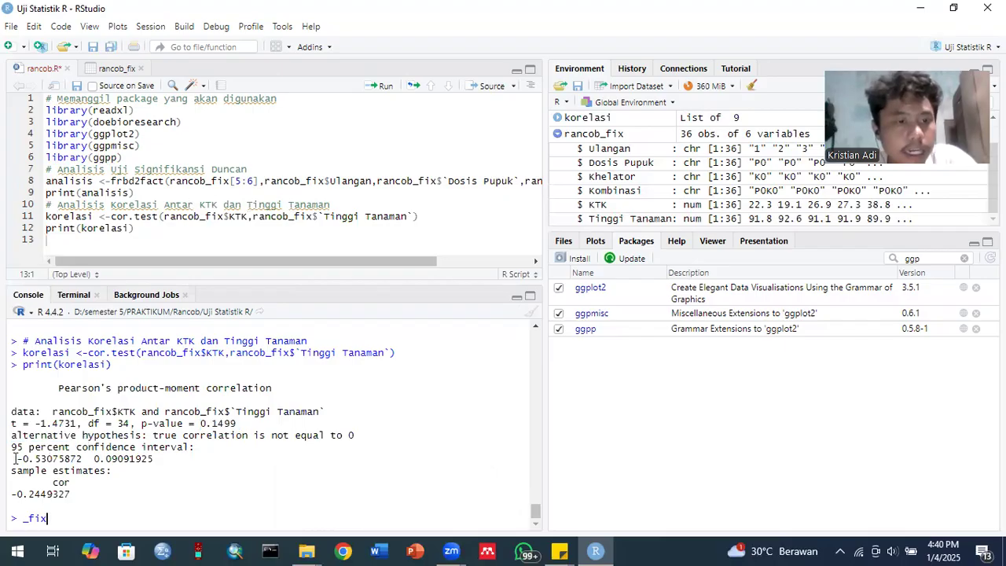
drag(14, 459, 92, 458)
double_click(119, 460)
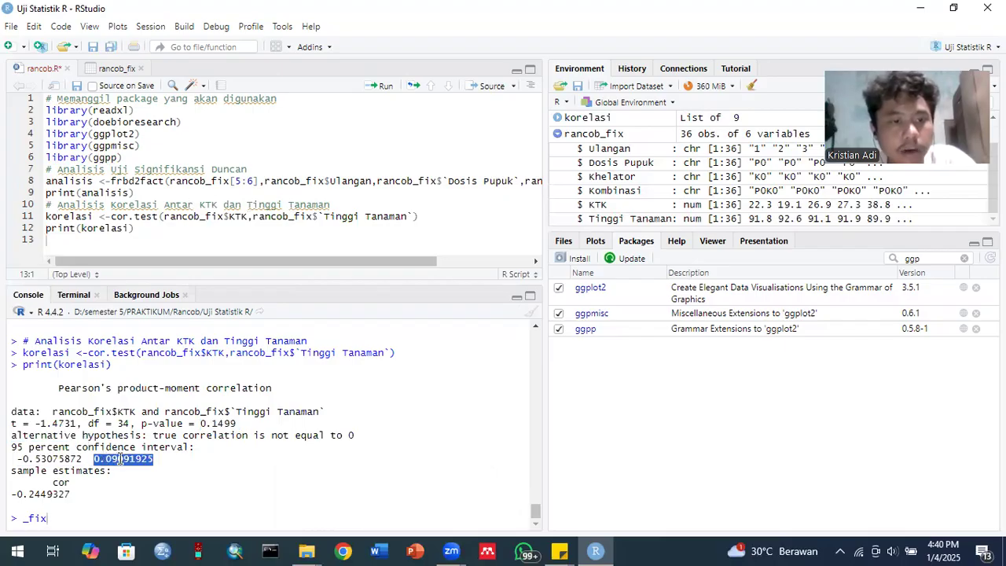
click(120, 459)
drag(88, 459, 168, 459)
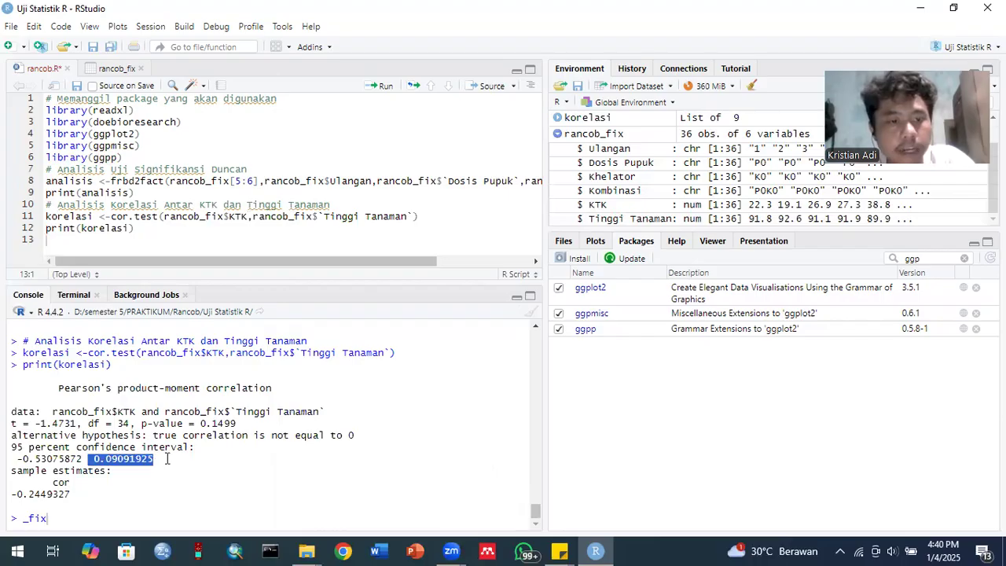
click(167, 459)
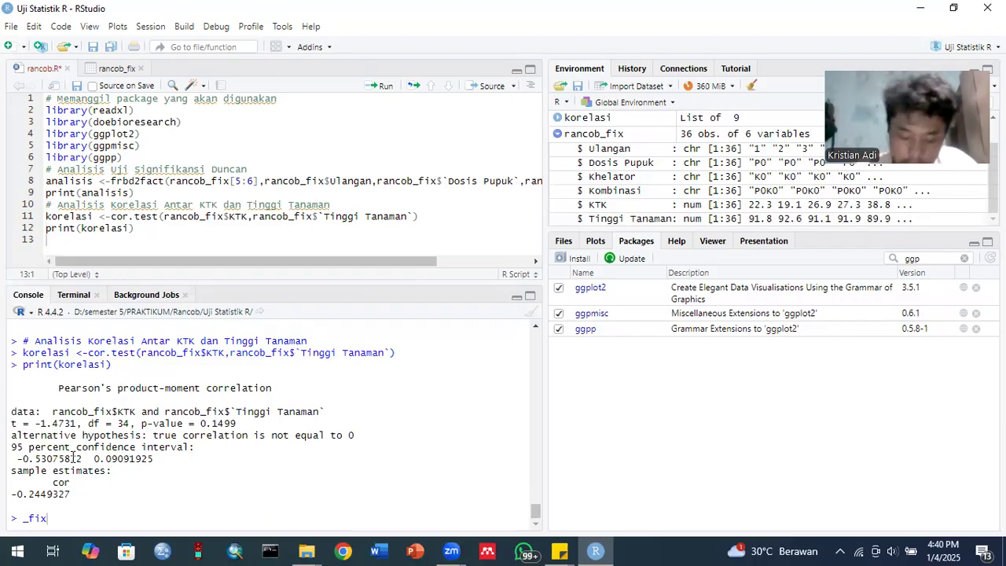
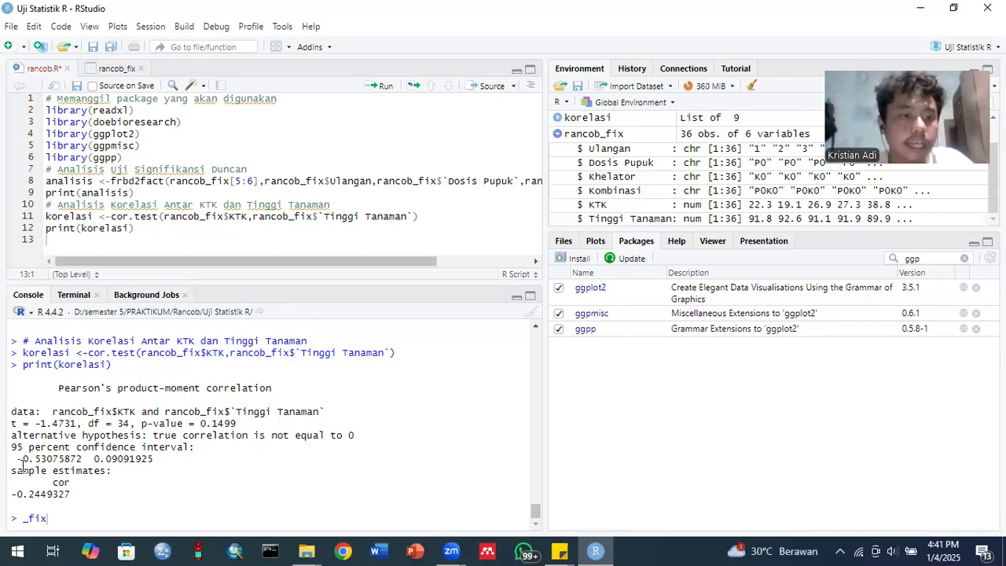
Compare both confidence interval limits with the df and p-value line of the Pearson correlation output
drag(15, 458, 90, 459)
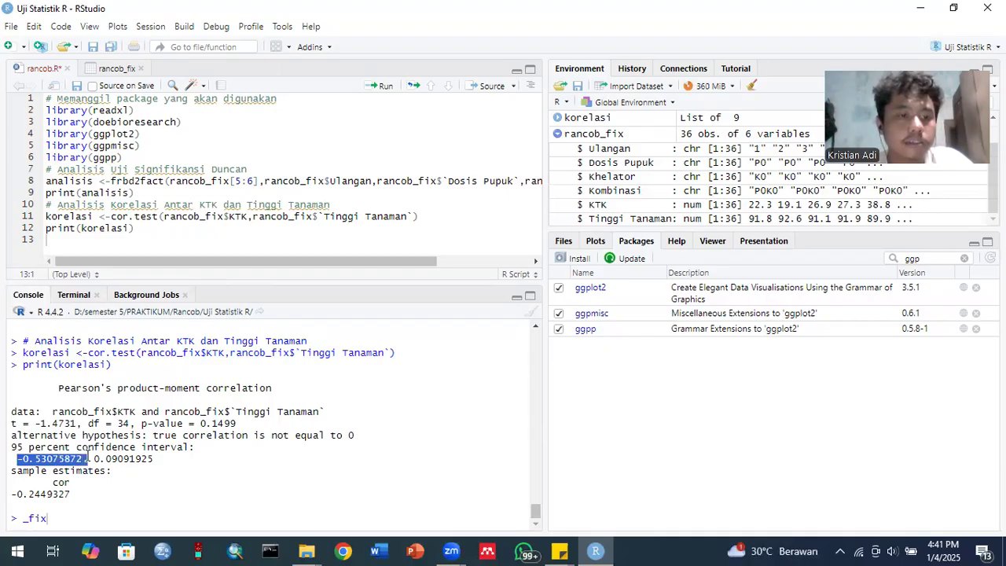
click(99, 458)
drag(14, 459, 167, 461)
click(92, 457)
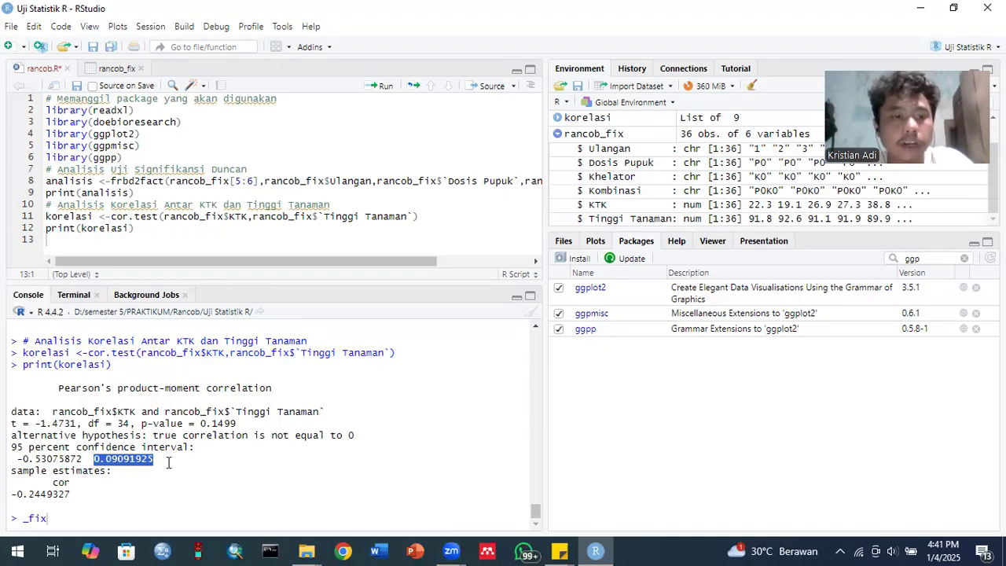
click(167, 463)
drag(135, 434, 131, 459)
click(131, 458)
drag(117, 423, 108, 458)
click(116, 471)
click(115, 425)
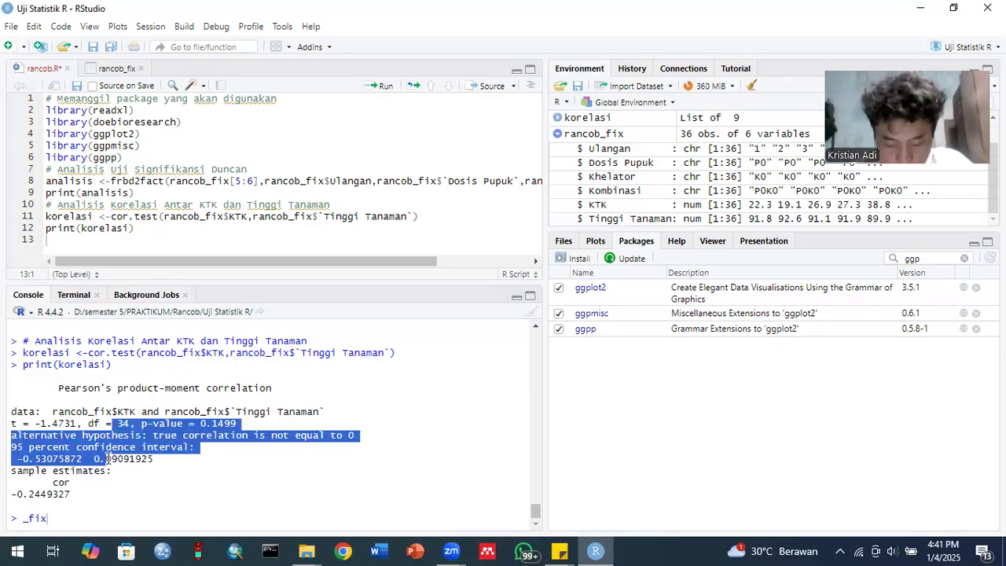
click(145, 430)
drag(129, 426, 129, 459)
click(129, 460)
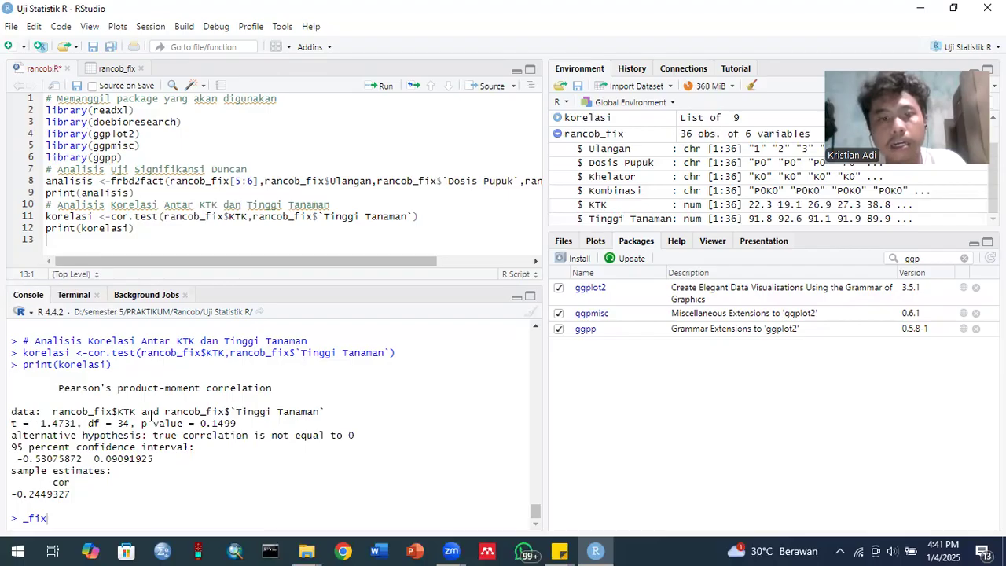
drag(142, 412, 140, 464)
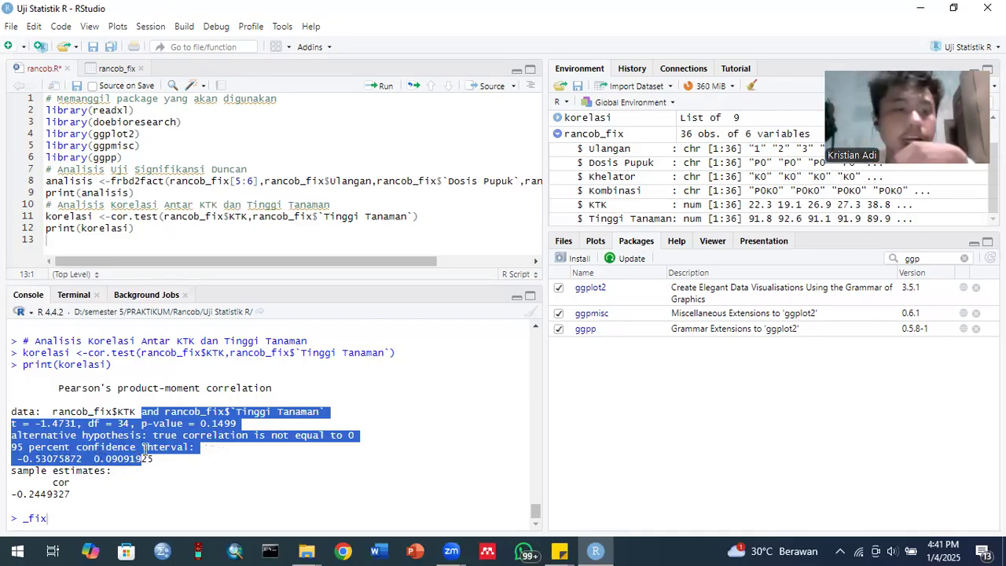
click(145, 449)
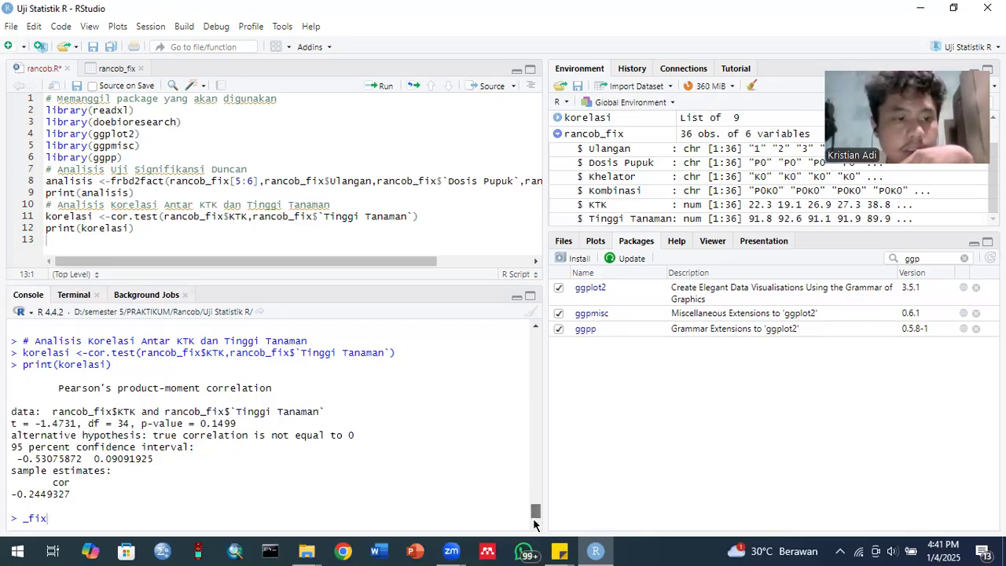
Clear the leftover _fix text from the console prompt and review the end of the console output
key(BackSpace)
key(BackSpace)
key(BackSpace)
key(BackSpace)
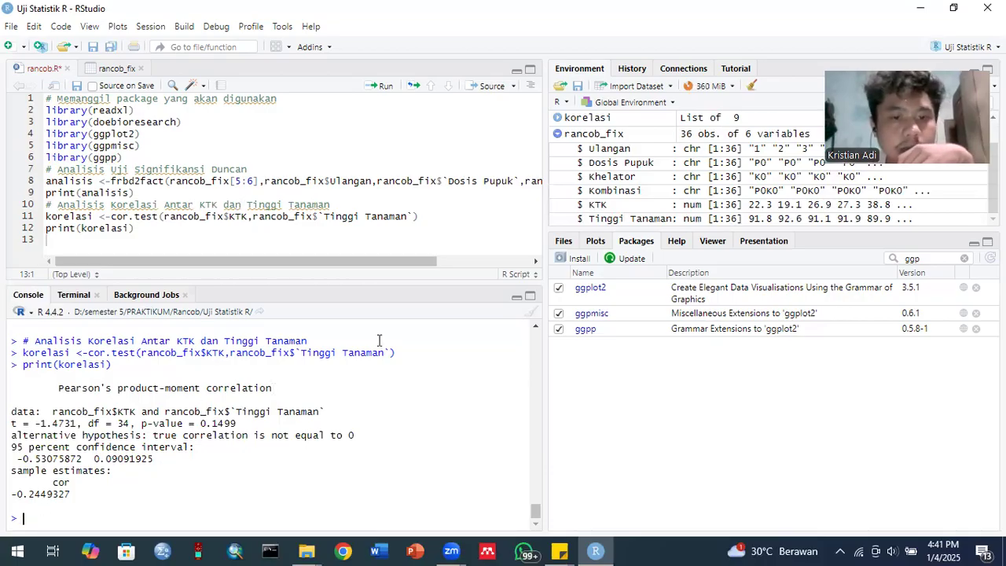
scroll(537, 515, up, 3)
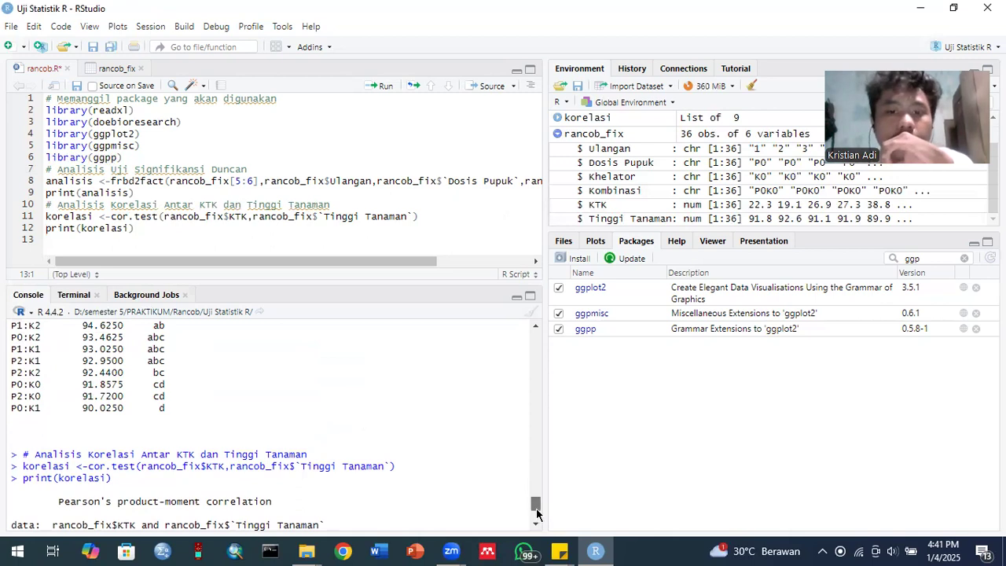
scroll(535, 519, down, 3)
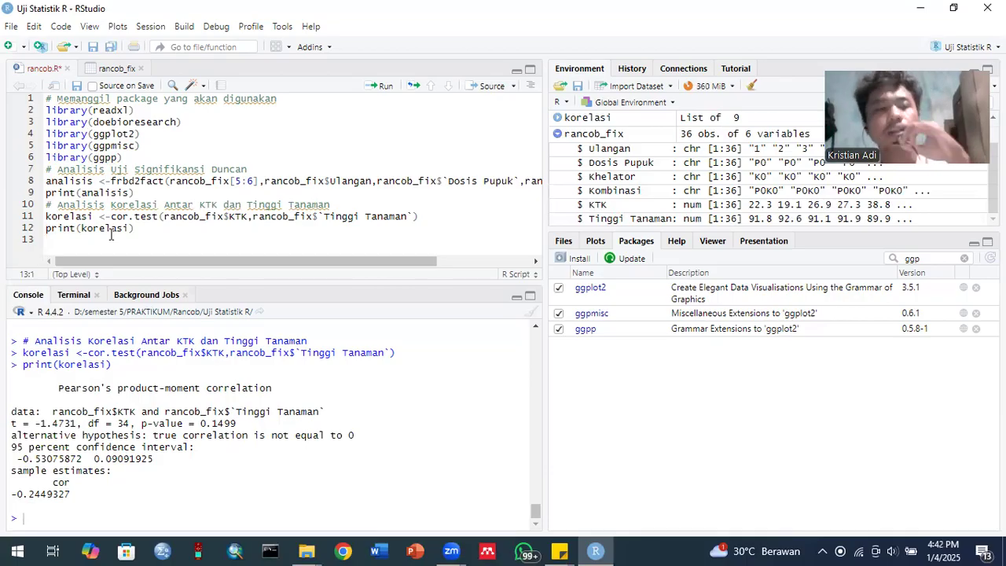
Add the comment "# Membuat Grafik Korelasi" on line 13 and start a new line below it
click(190, 154)
click(150, 135)
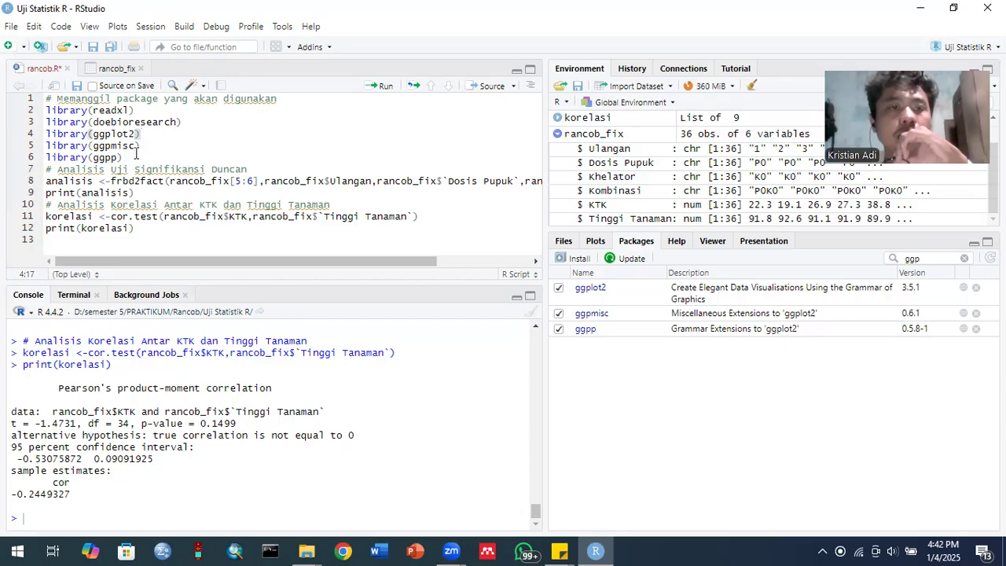
key(Down)
key(Down)
click(80, 241)
text(# Membua)
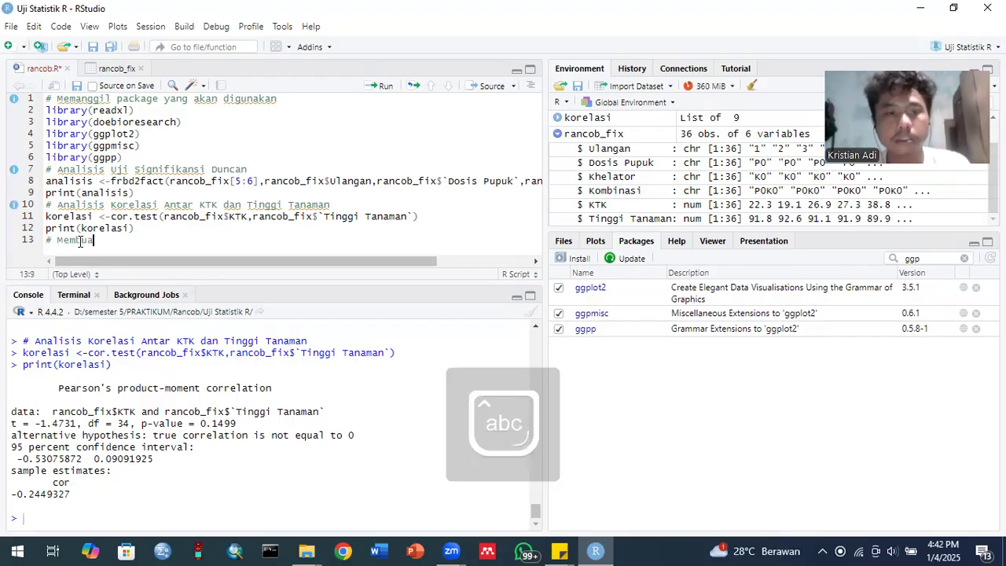
text(t Grafik Korelasi)
key(Return)
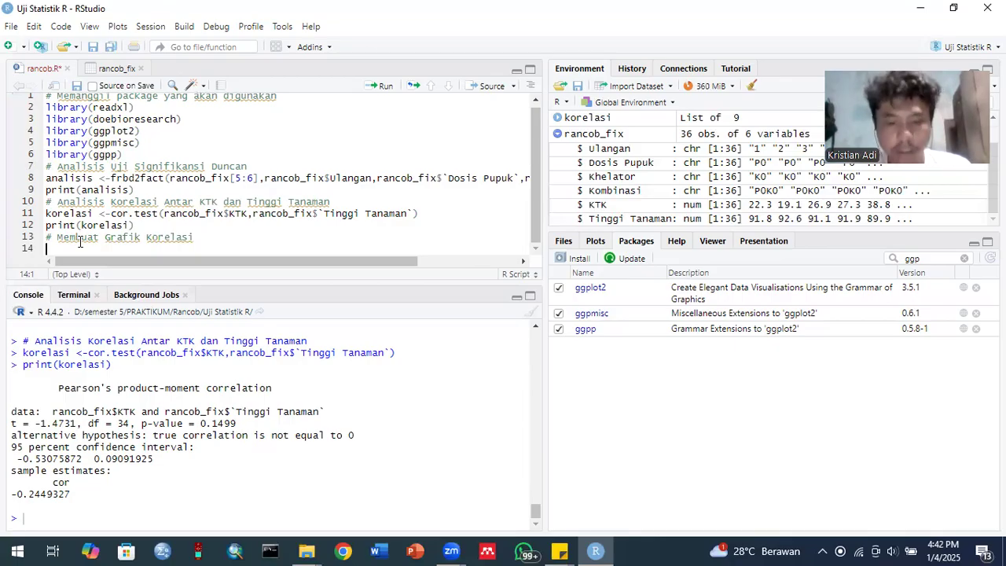
Begin a ggplot() call on line 14 with rancob_fix as its data argument, followed by a comma
text(ggp)
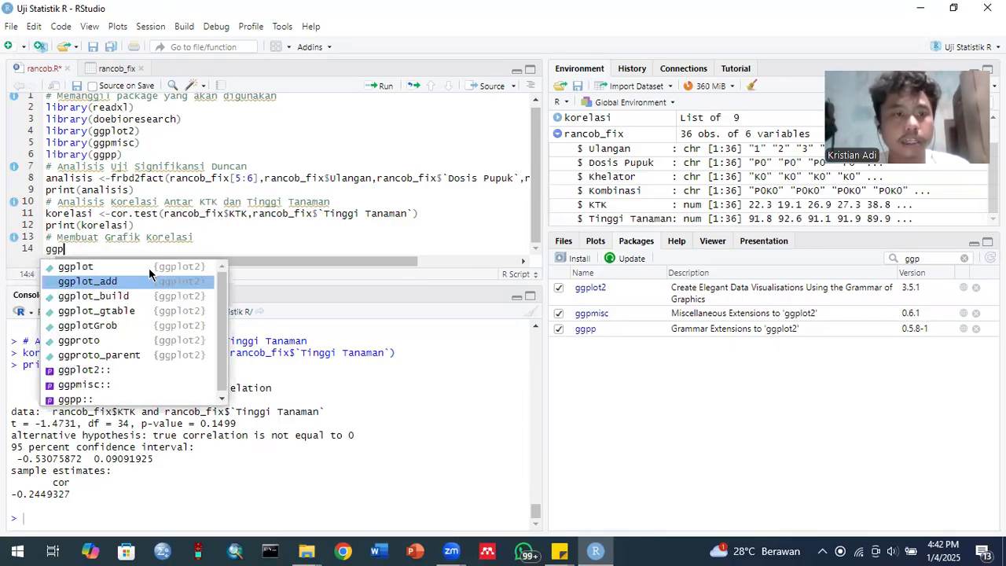
click(149, 267)
text(ran)
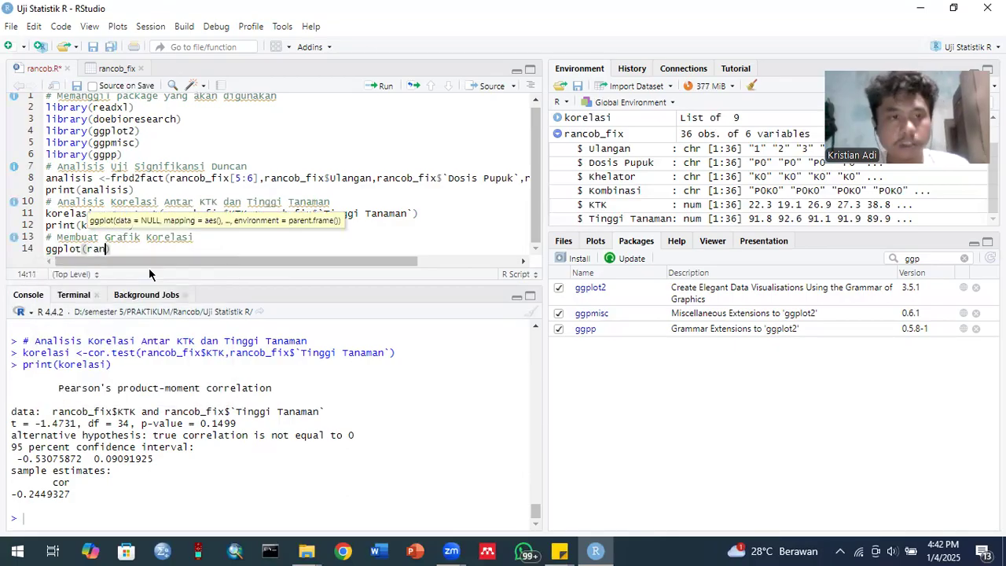
click(149, 270)
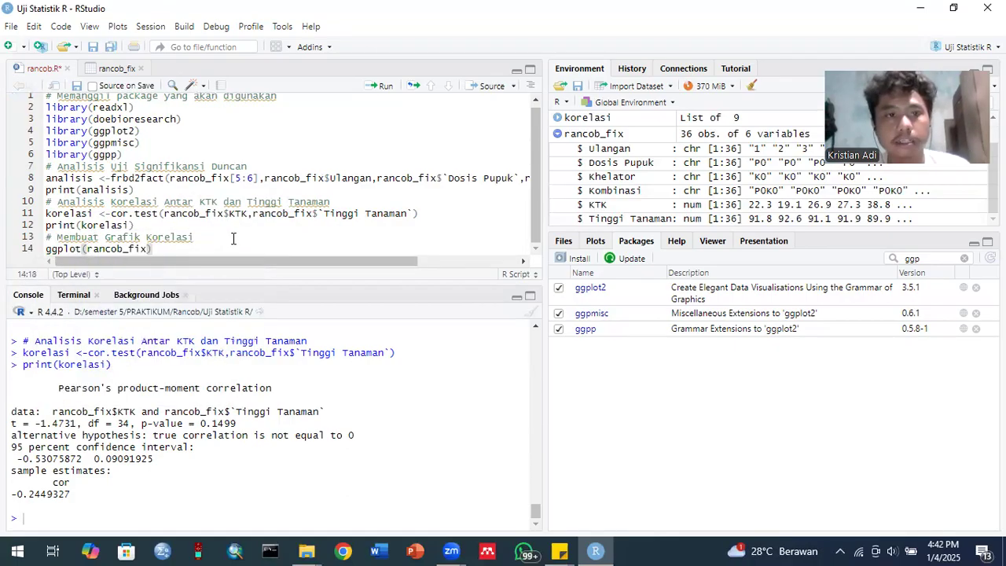
text(, )
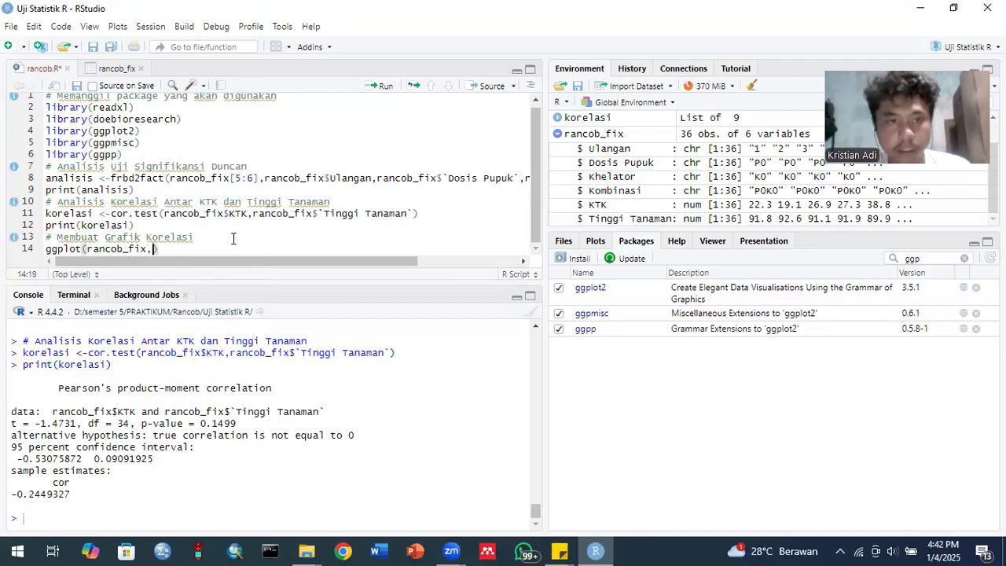
Add an aes() mapping with x=KTK as the second argument of the ggplot call
text(aes)
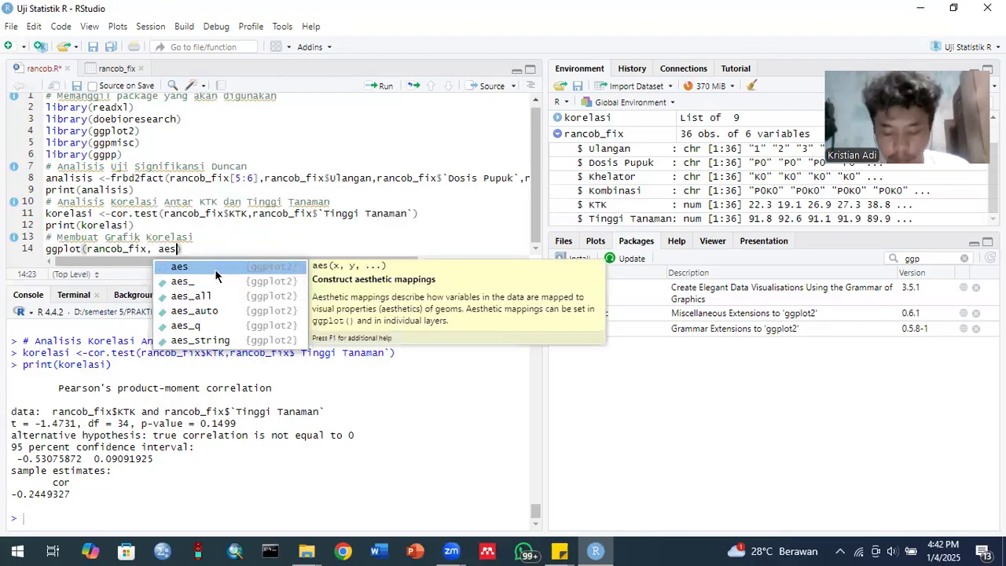
click(215, 269)
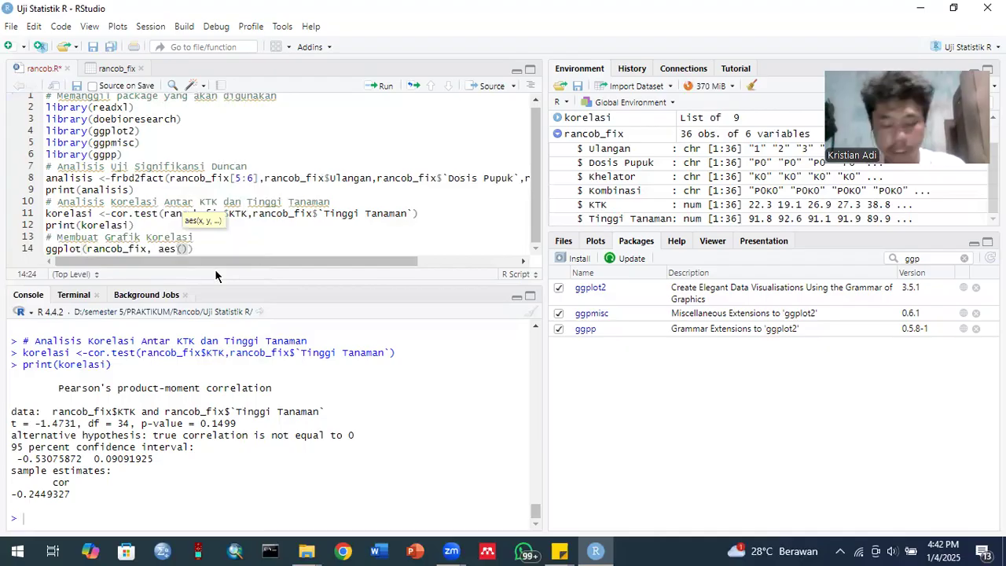
text(x=)
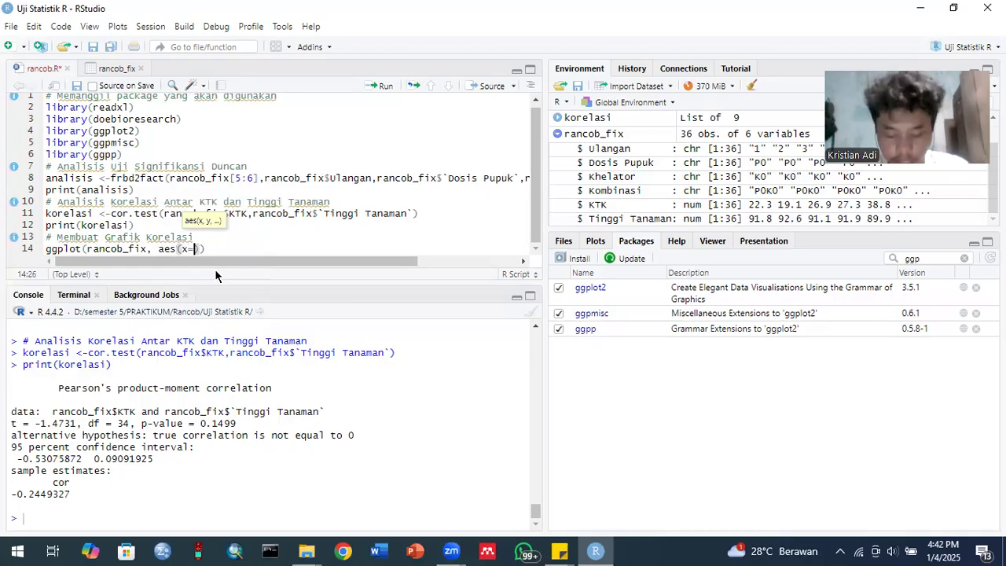
key(Caps_Lock)
key(Caps_Lock)
key(BackSpace)
key(Caps_Lock)
text(=KTK)
key(Caps_Lock)
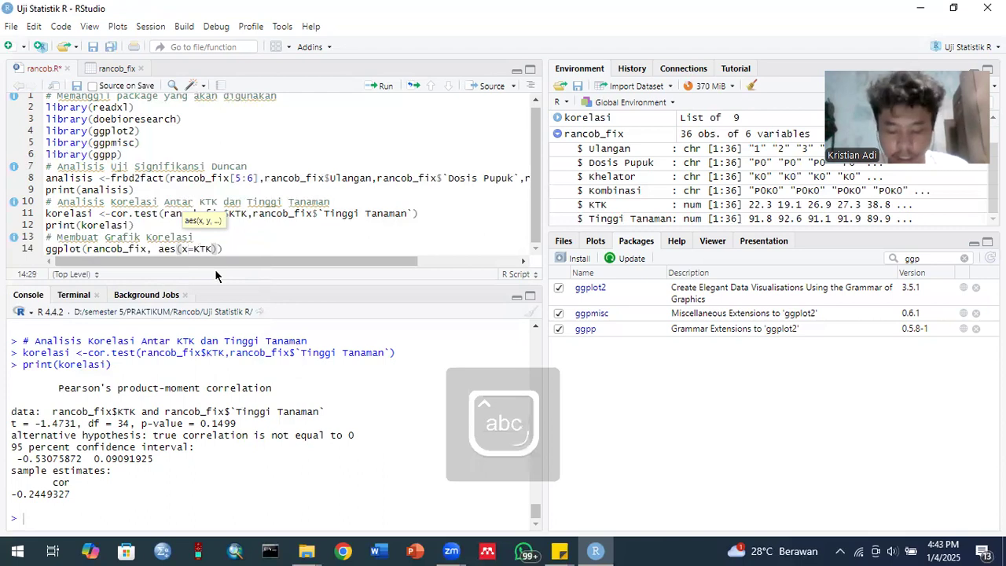
Append a lowercase y= argument after x=KTK in the aes() mapping
text(, y)
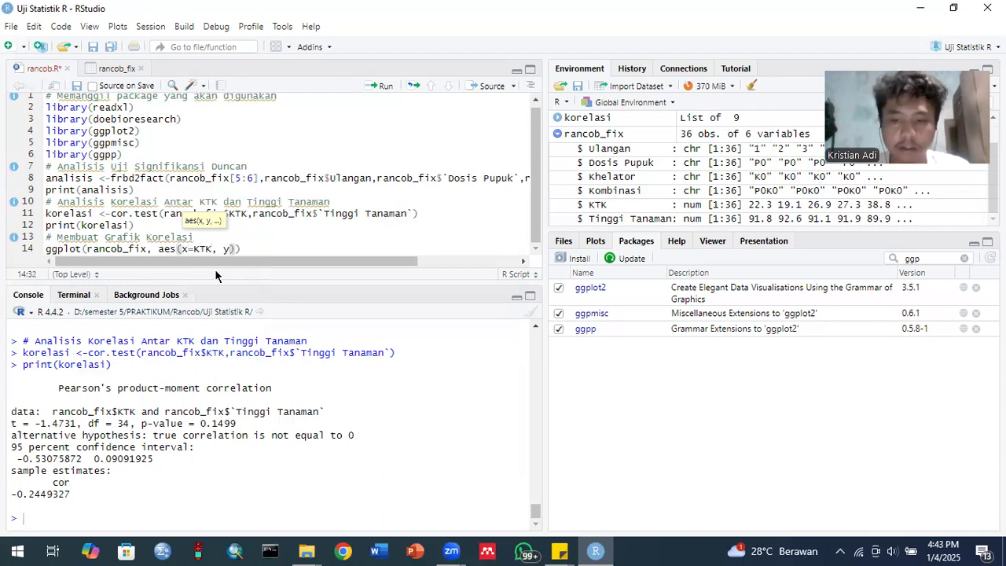
key(Caps_Lock)
key(BackSpace)
key(Caps_Lock)
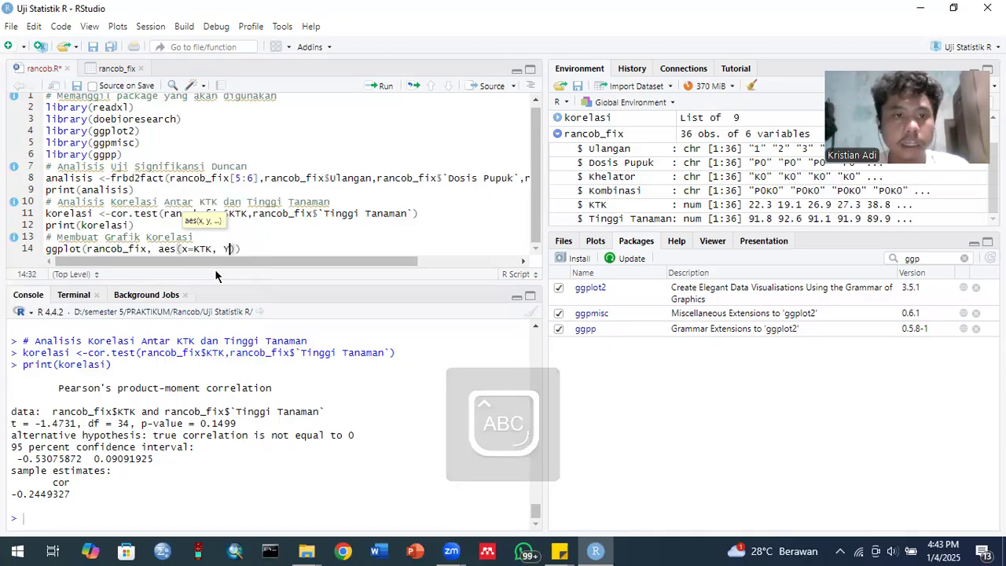
text(y=)
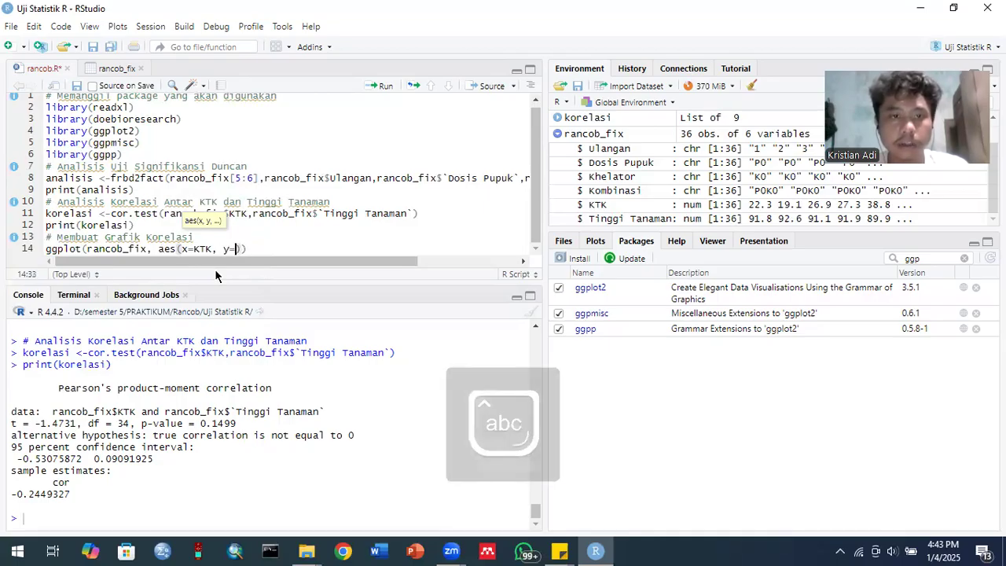
key(Caps_Lock)
text(T)
key(Caps_Lock)
text(ing)
key(BackSpace)
key(BackSpace)
key(BackSpace)
key(BackSpace)
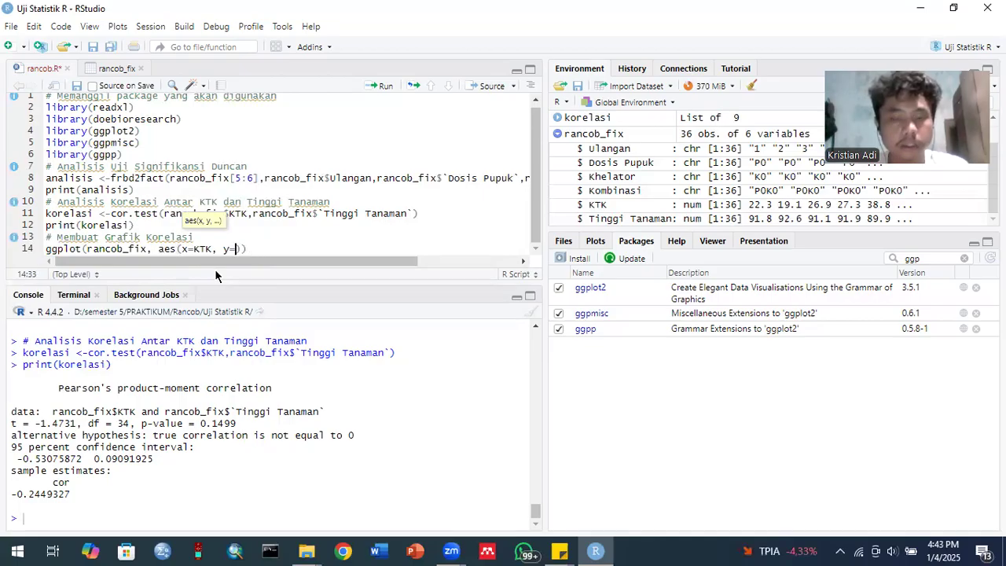
Try to enter 'Tinggi Tanaman as the y value of the aes() mapping, cutting it back to 'Tinggi
text(')
key(Caps_Lock)
text(T)
key(Caps_Lock)
text(inggi)
key(Caps_Lock)
text(T)
key(Caps_Lock)
text(anaman)
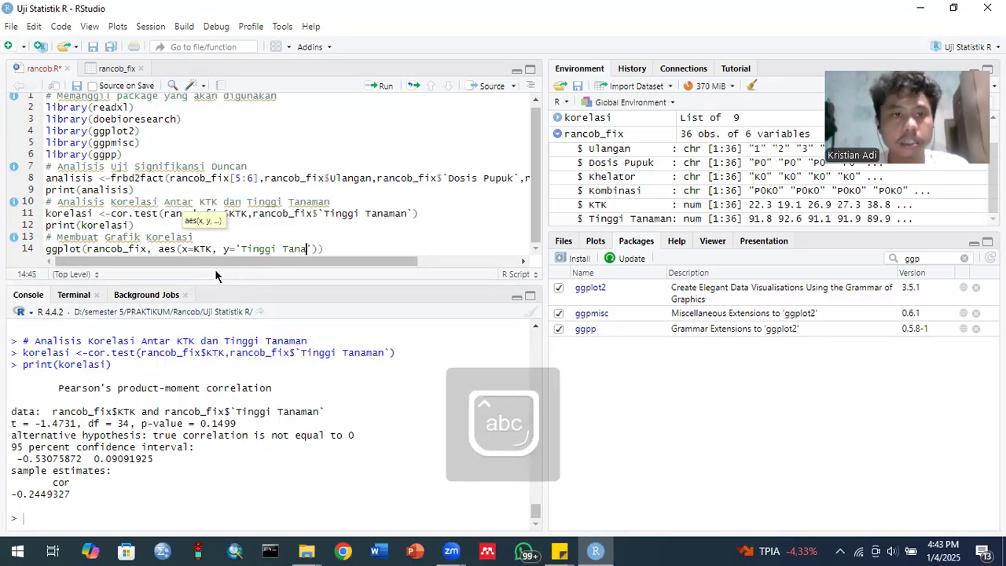
key(BackSpace)
key(BackSpace)
key(BackSpace)
key(BackSpace)
key(BackSpace)
key(BackSpace)
key(BackSpace)
key(BackSpace)
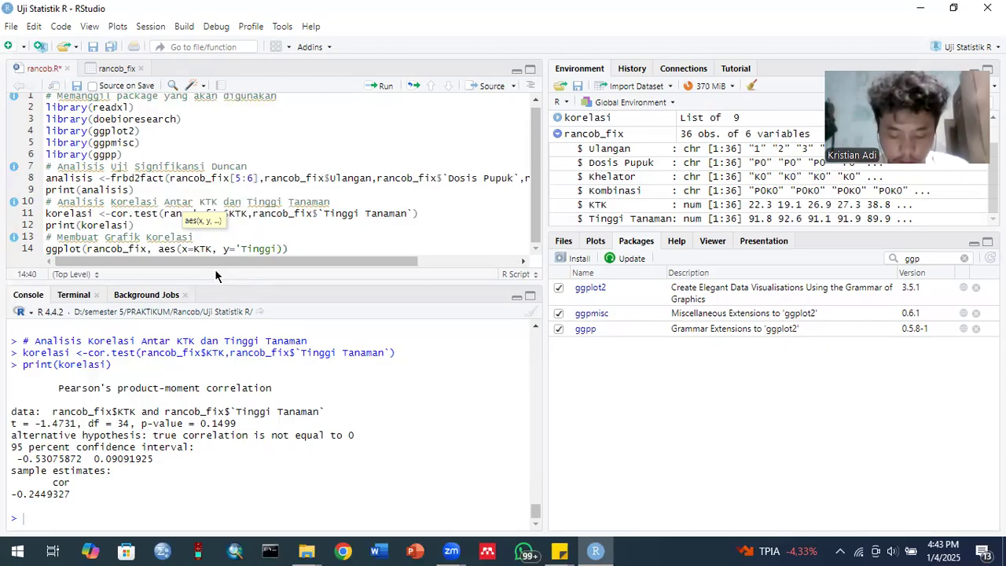
Try replacing the comma and space between rancob_fix and aes() on line 14 with a dot
key(Left)
key(Left)
key(Left)
key(Left)
key(Left)
key(Left)
key(Left)
key(Left)
key(Left)
key(Left)
key(Left)
key(Left)
key(Left)
key(Left)
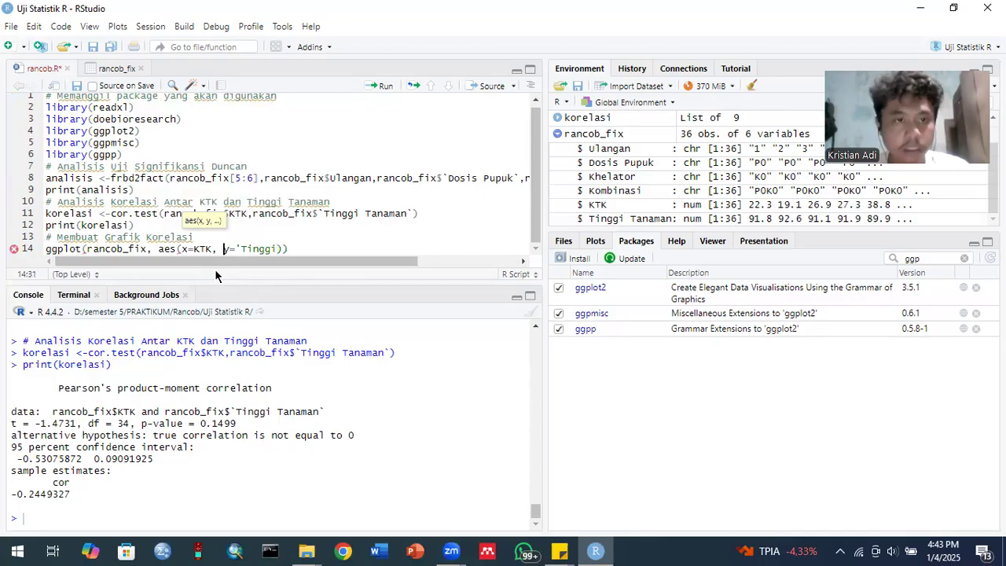
key(Left)
key(Left)
key(Left)
key(Left)
key(BackSpace)
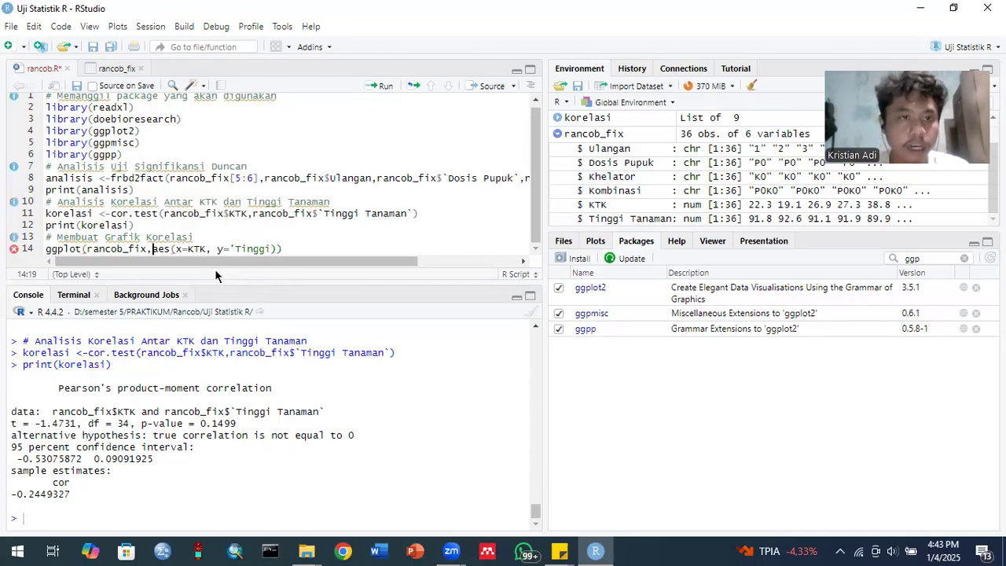
key(Right)
key(Right)
key(Right)
key(Right)
key(Right)
text(=)
key(Right)
key(Right)
key(Right)
key(Right)
key(Right)
key(Right)
key(Right)
key(Right)
key(Right)
key(Right)
key(Right)
key(Right)
key(Right)
key(Right)
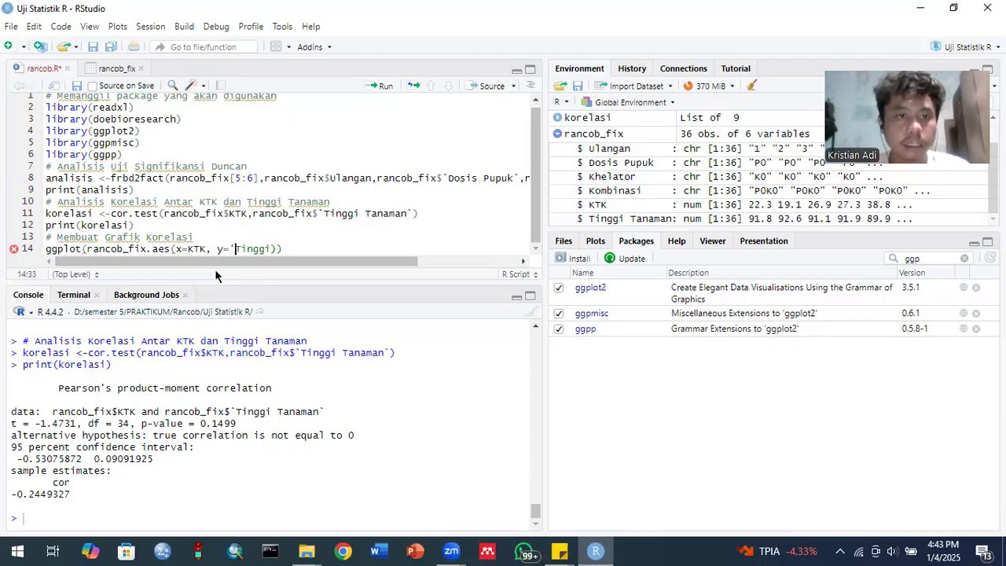
Erase the arguments of the ggplot call on line 14 and re-enter rancob_fix as its only argument
key(BackSpace)
key(BackSpace)
key(BackSpace)
key(BackSpace)
key(BackSpace)
key(BackSpace)
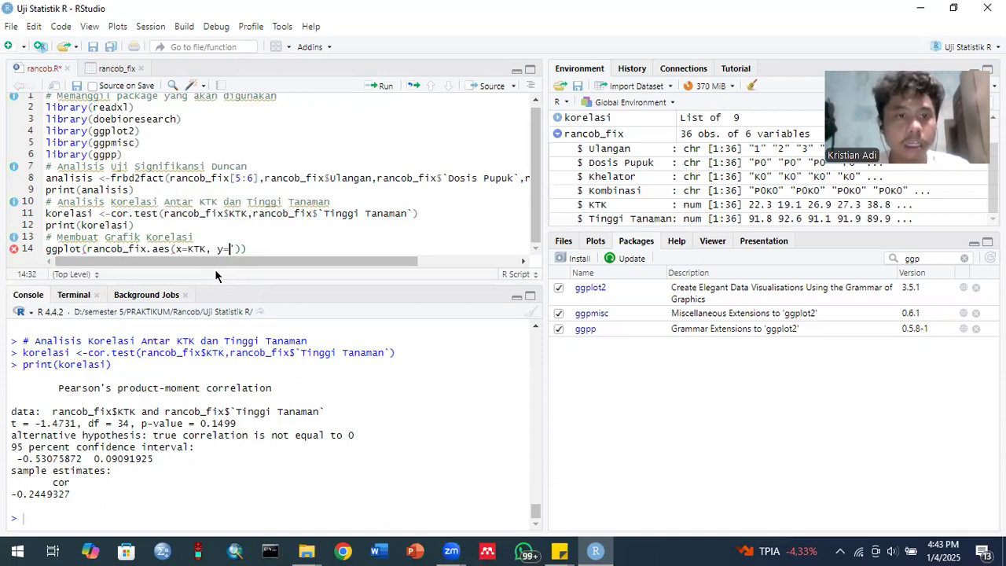
key(Caps_Lock)
key(Caps_Lock)
key(BackSpace)
key(BackSpace)
key(BackSpace)
key(BackSpace)
key(BackSpace)
key(BackSpace)
key(BackSpace)
key(BackSpace)
key(BackSpace)
key(BackSpace)
key(BackSpace)
key(BackSpace)
key(BackSpace)
key(BackSpace)
key(BackSpace)
key(BackSpace)
key(BackSpace)
key(BackSpace)
key(BackSpace)
key(BackSpace)
key(BackSpace)
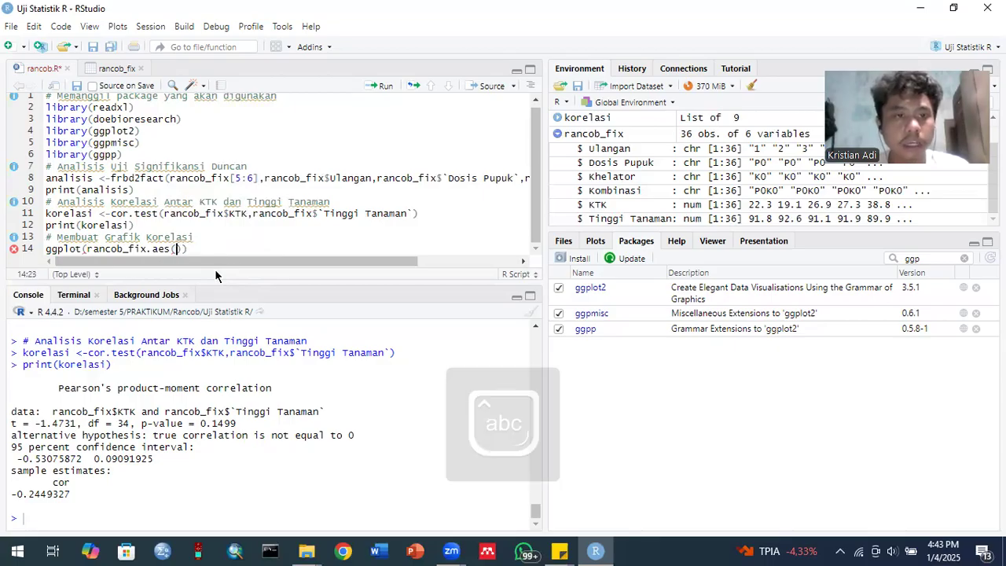
key(BackSpace)
text((ranc)
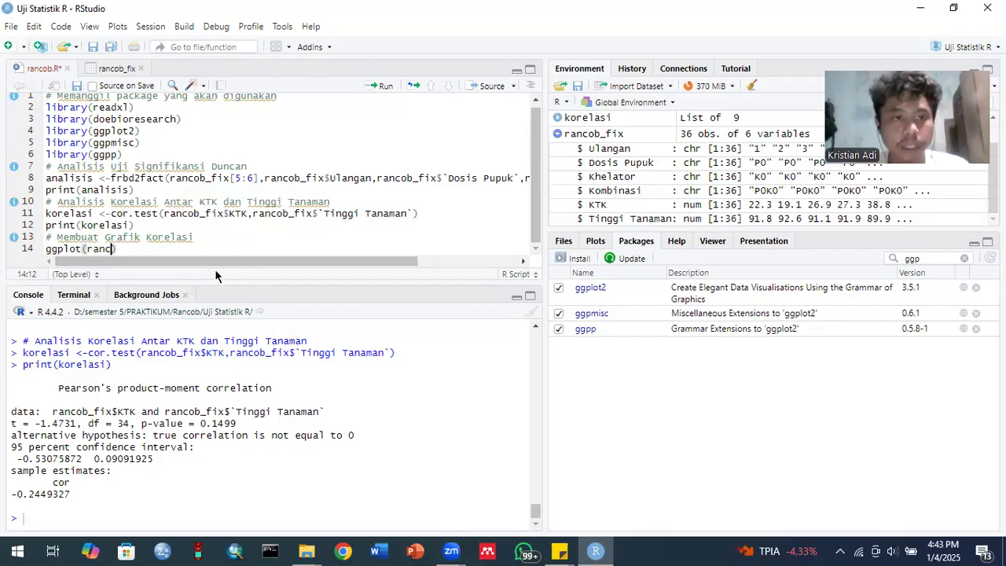
click(203, 268)
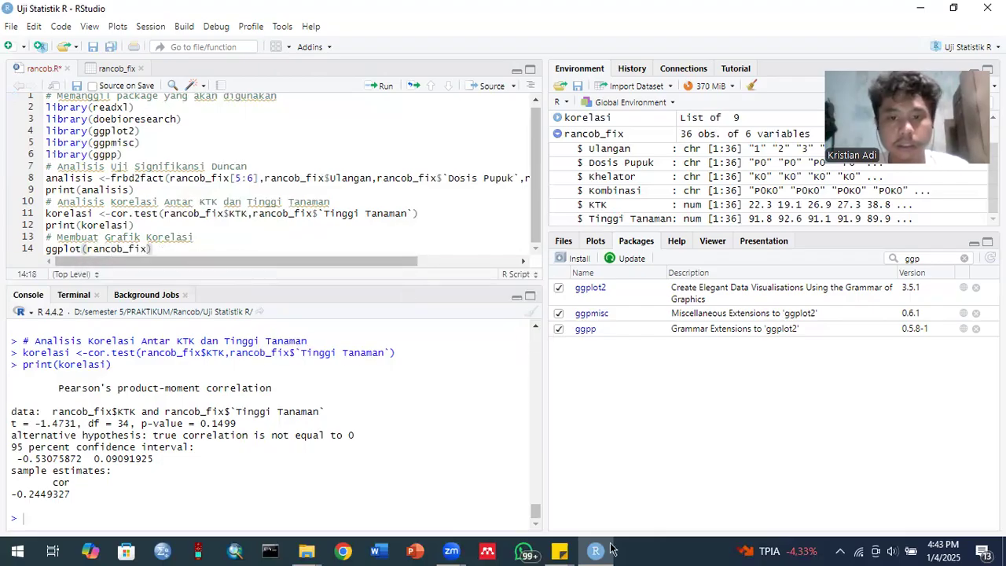
Consult the ggplot line of the reference script in Sticky Notes and add an empty aes() after rancob_fix in the RStudio script
mouse_move(560, 551)
click(619, 491)
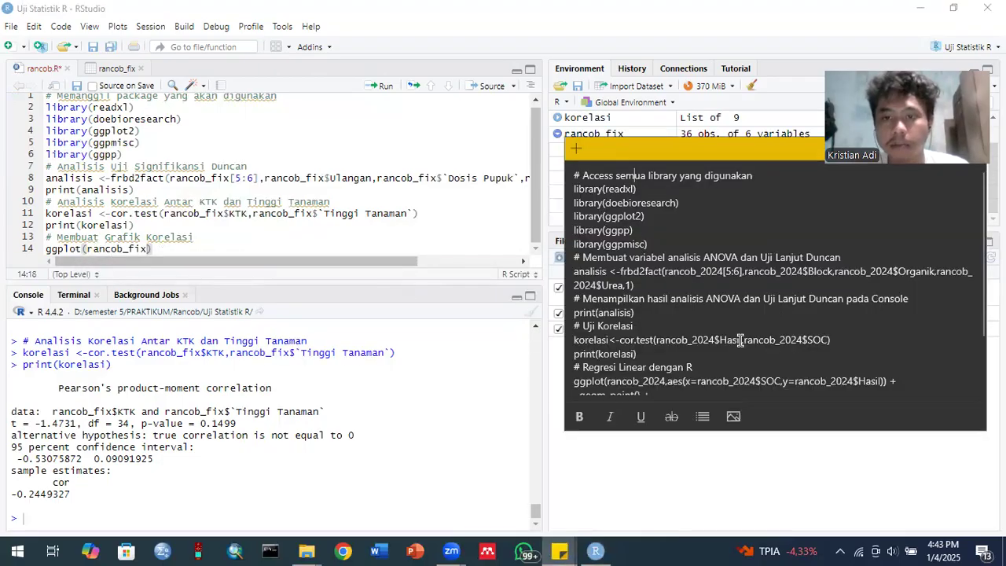
scroll(658, 317, down, 2)
click(658, 317)
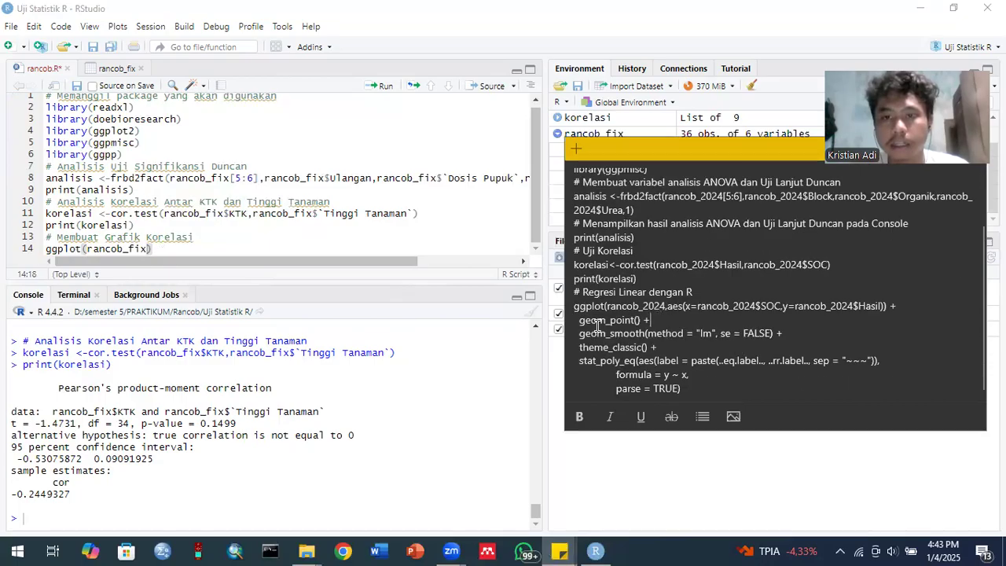
click(602, 306)
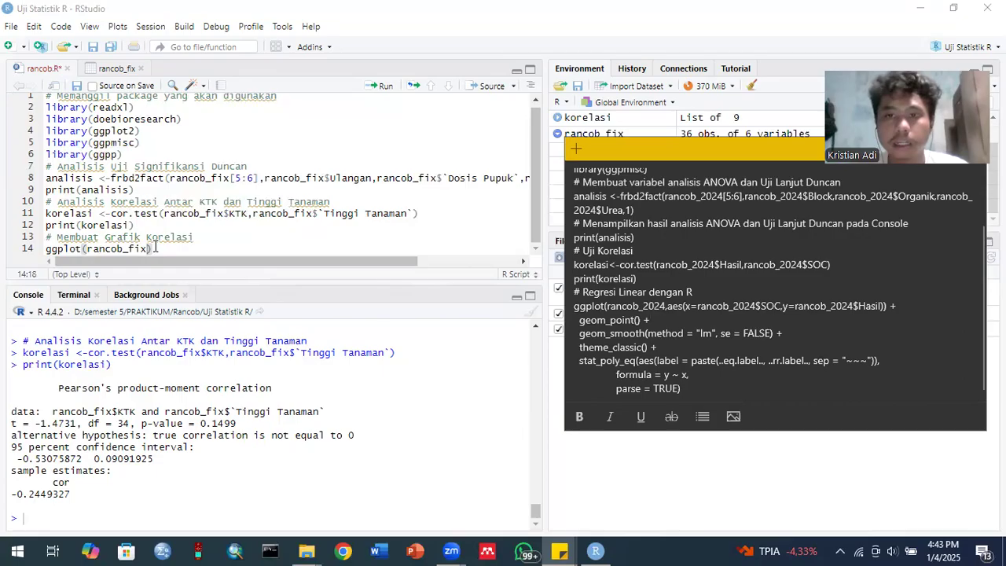
click(155, 249)
text(, aes()
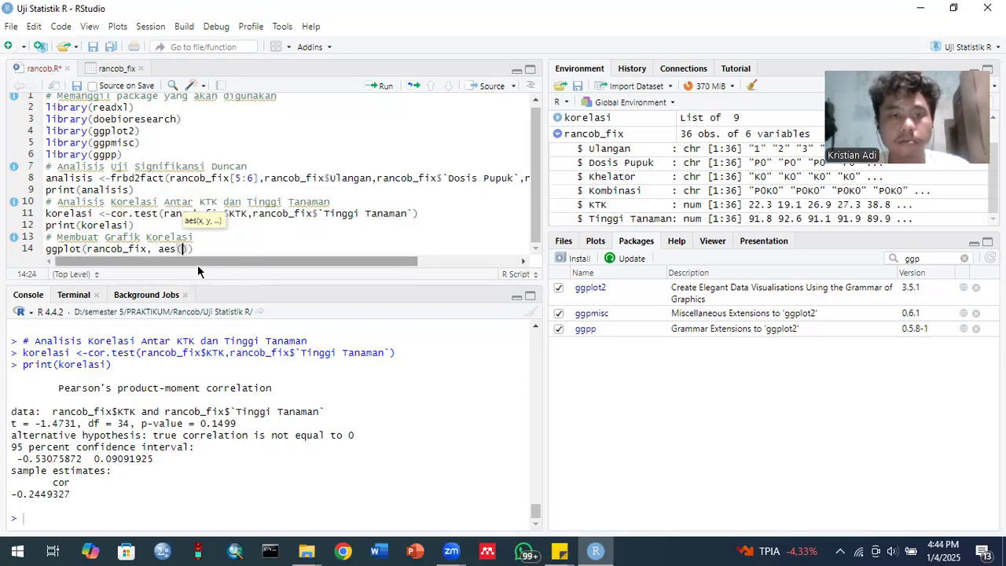
Check the Sticky Notes script again and enter rancob_fix inside the aes() parentheses in RStudio
click(571, 549)
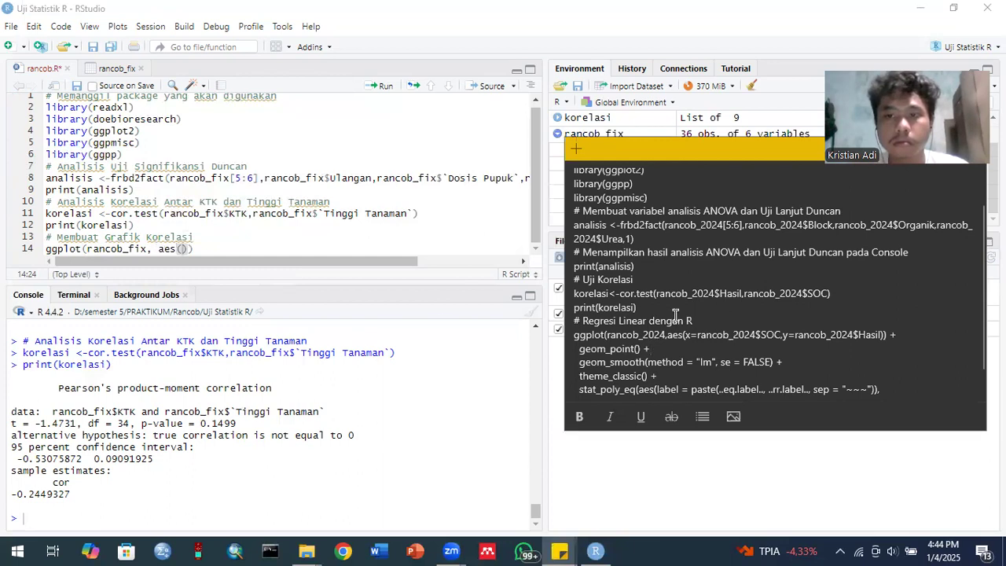
click(214, 249)
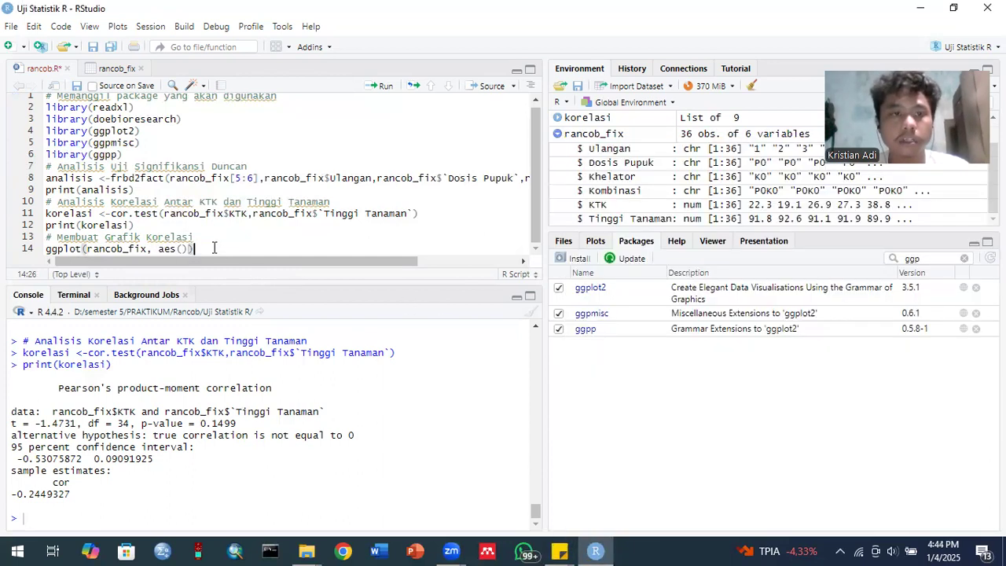
key(Left)
key(Left)
text(ranc)
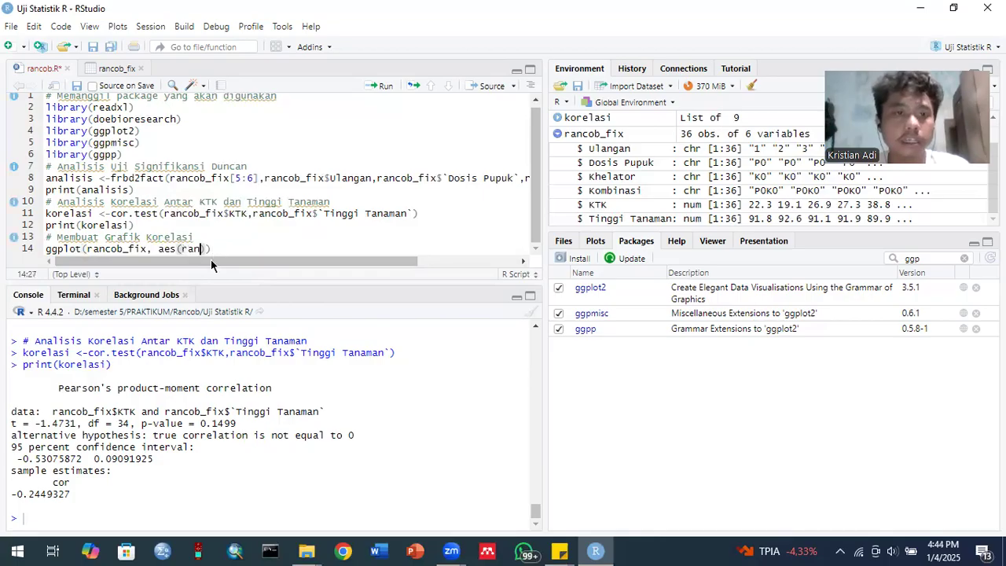
click(210, 268)
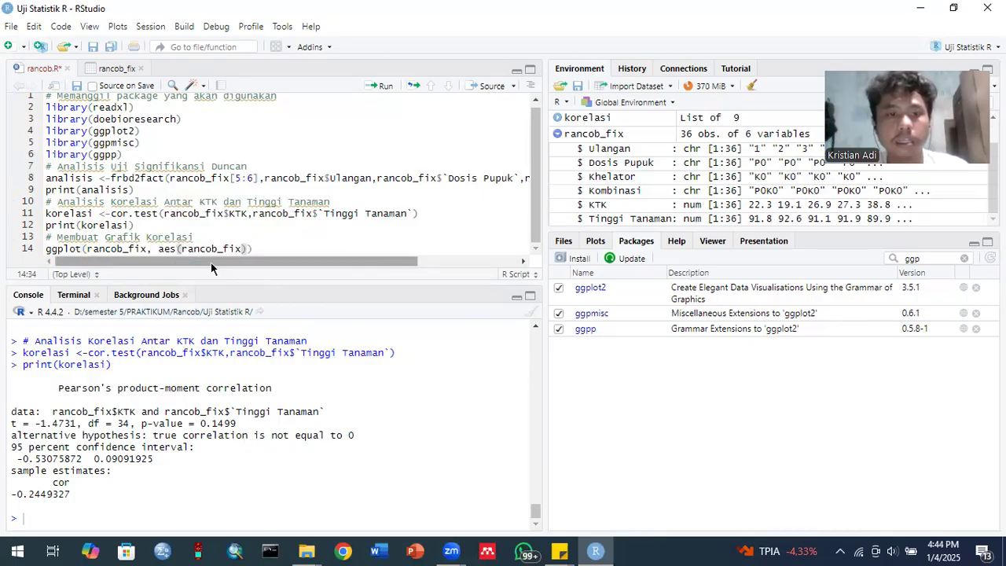
Complete the argument inside aes() as x=rancob_fix$KTK
text($)
key(Left)
key(Right)
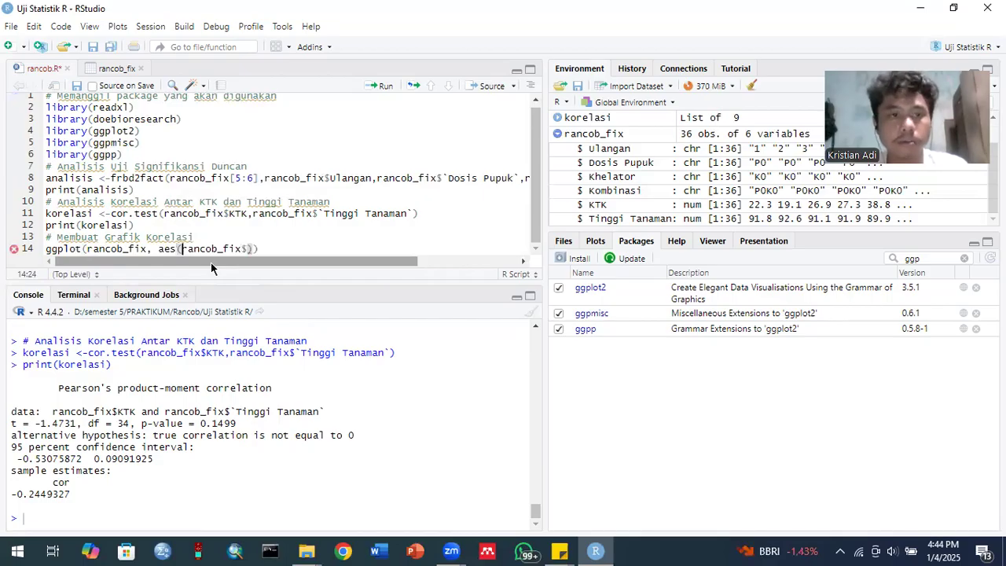
text(x=)
key(ctrl+Right)
key(Right)
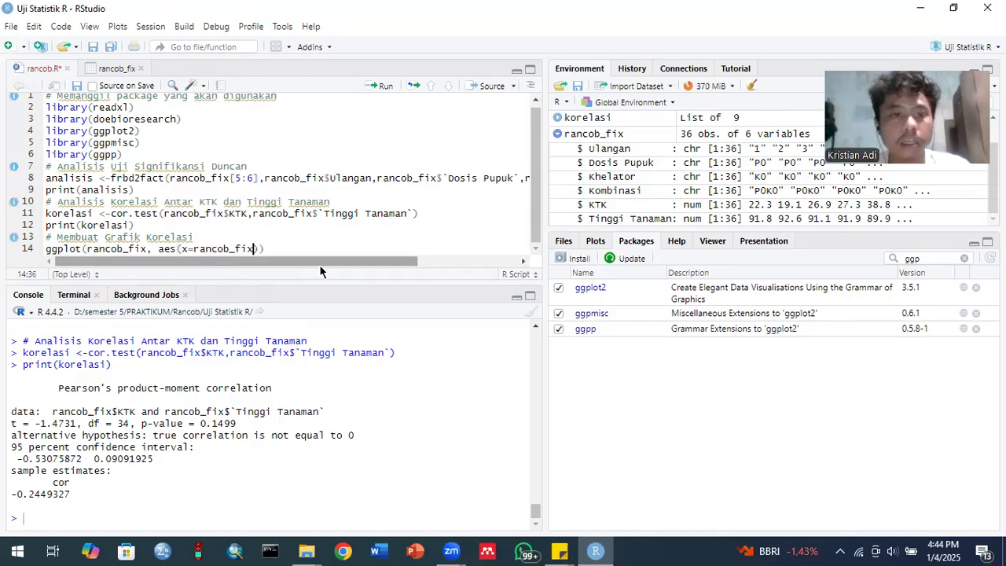
key(Tab)
click(310, 325)
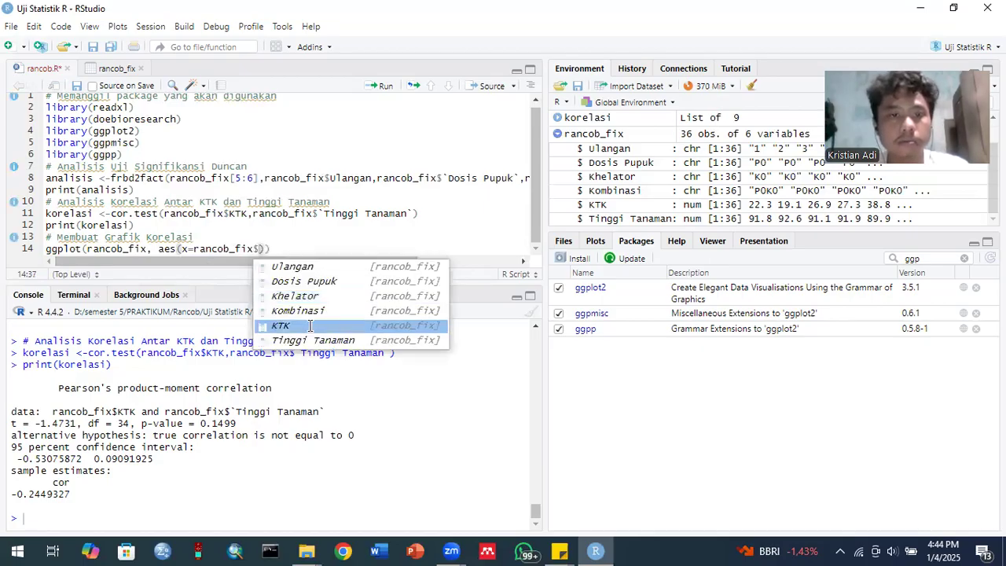
click(311, 326)
Add y=rancob_fix$`Tinggi Tanaman` as the second argument of the aes() mapping
key(Right)
key(Left)
text(, y=)
key(Left)
key(Left)
key(Right)
key(Right)
text(ran)
key(Tab)
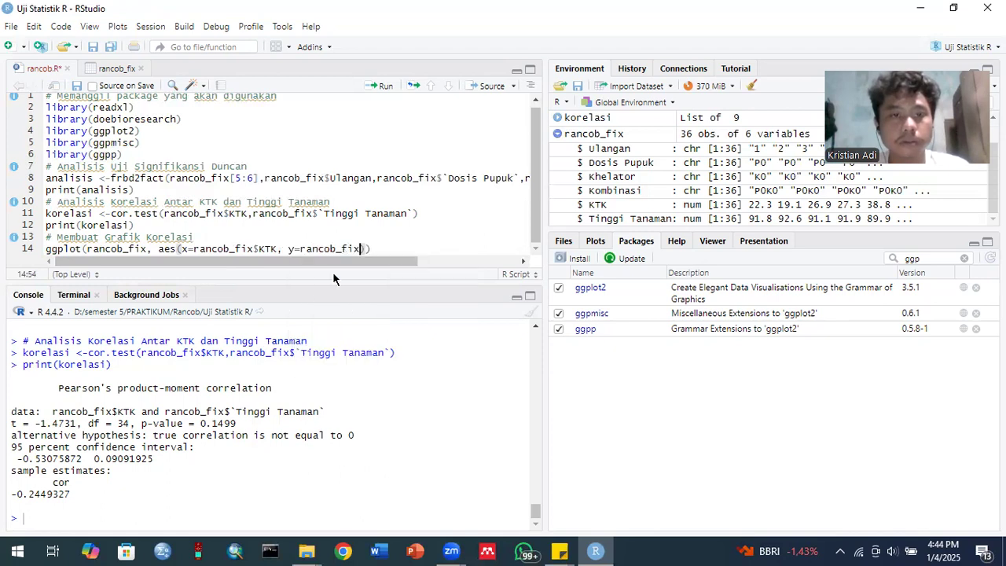
text($)
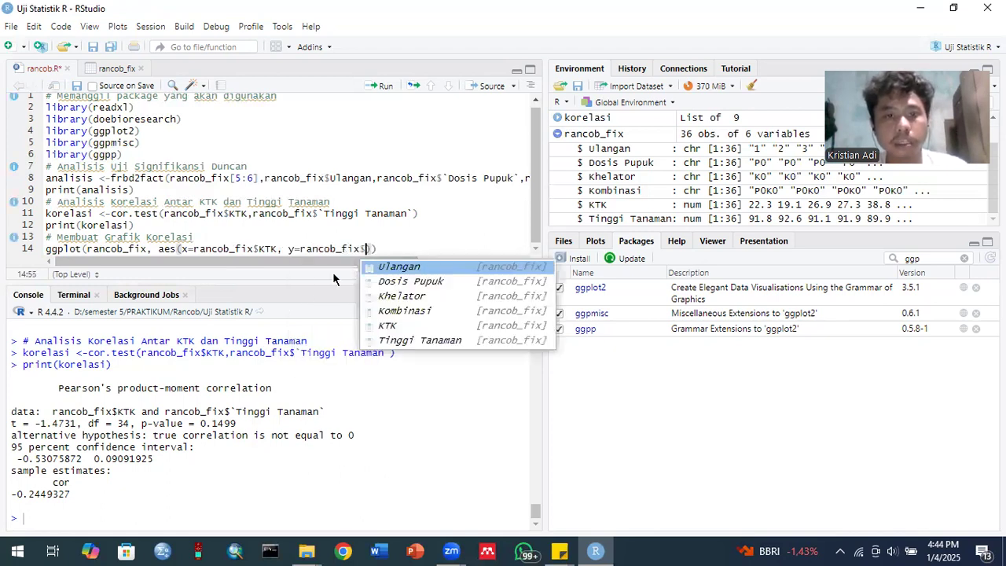
key(Caps_Lock)
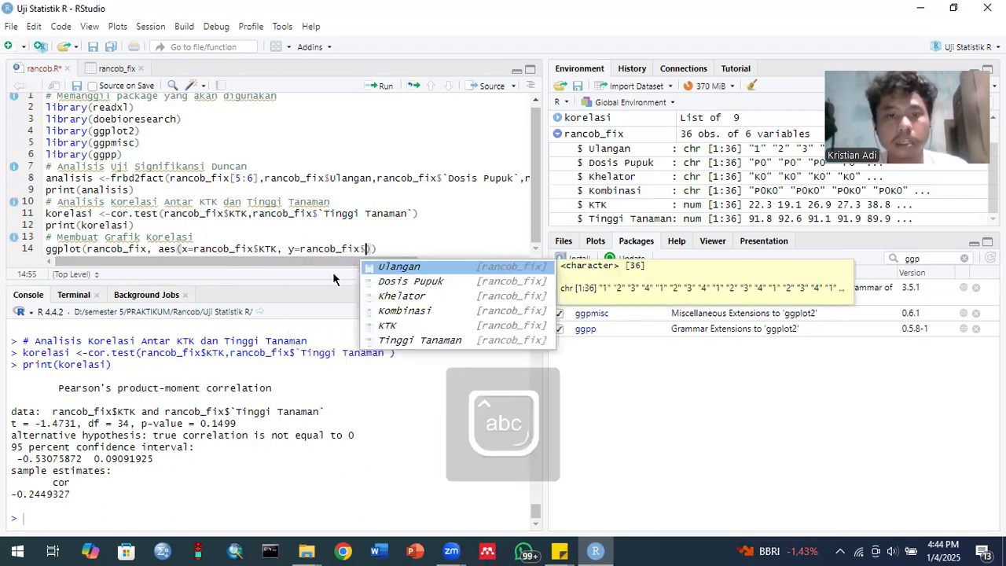
click(418, 342)
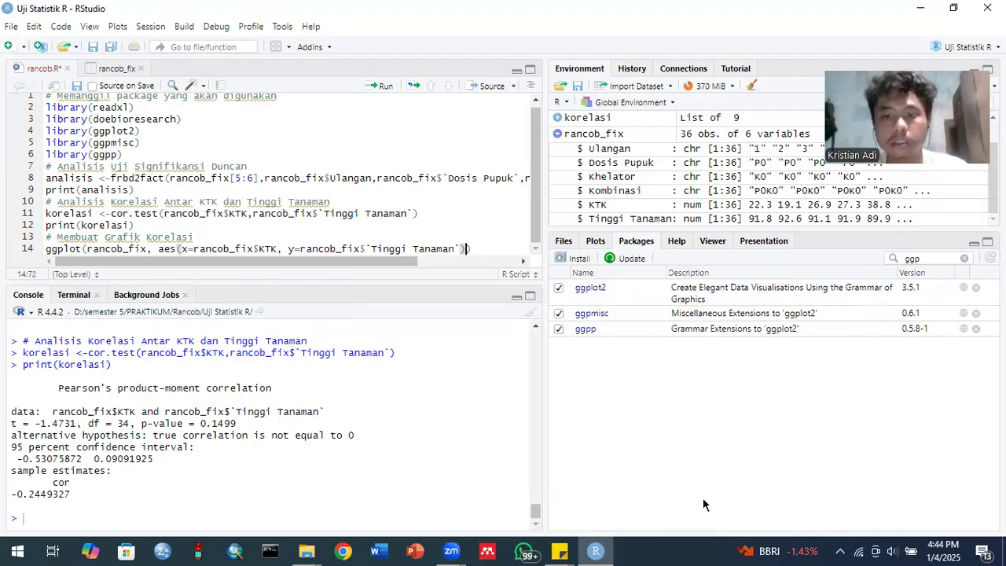
Consult the Sticky Notes script, append + to the ggplot call on line 14 in RStudio, and start line 15
click(560, 551)
click(594, 492)
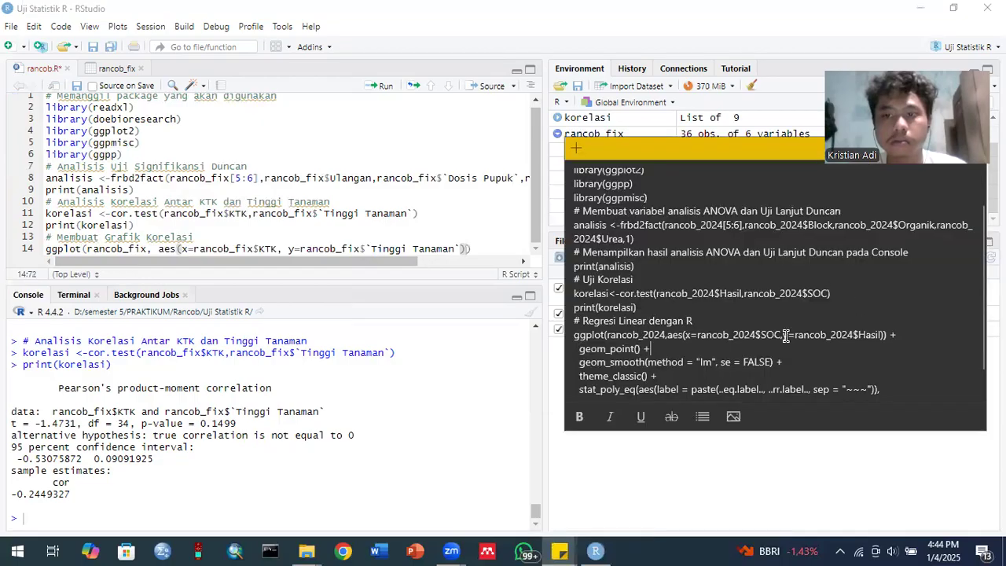
click(708, 350)
click(496, 250)
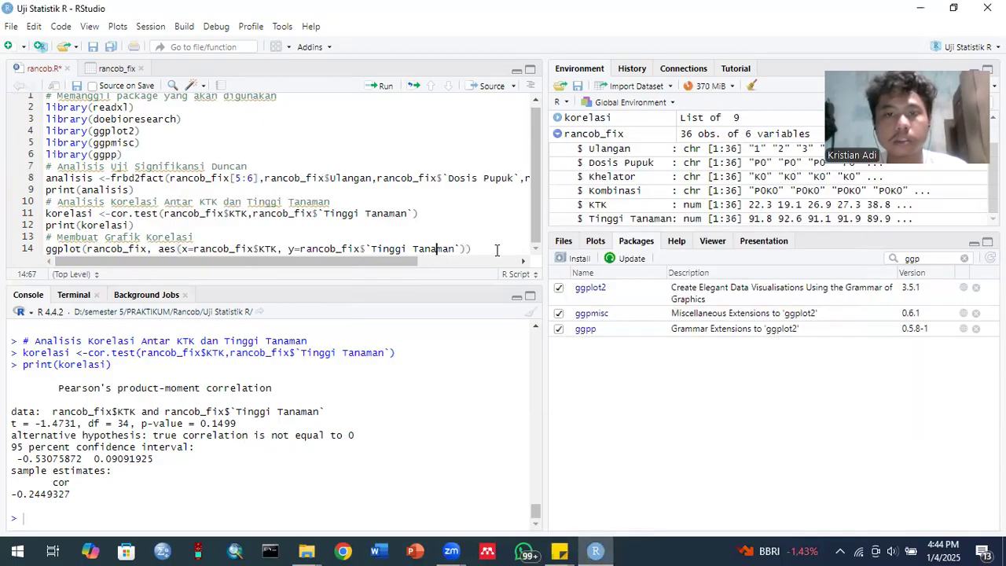
text(+)
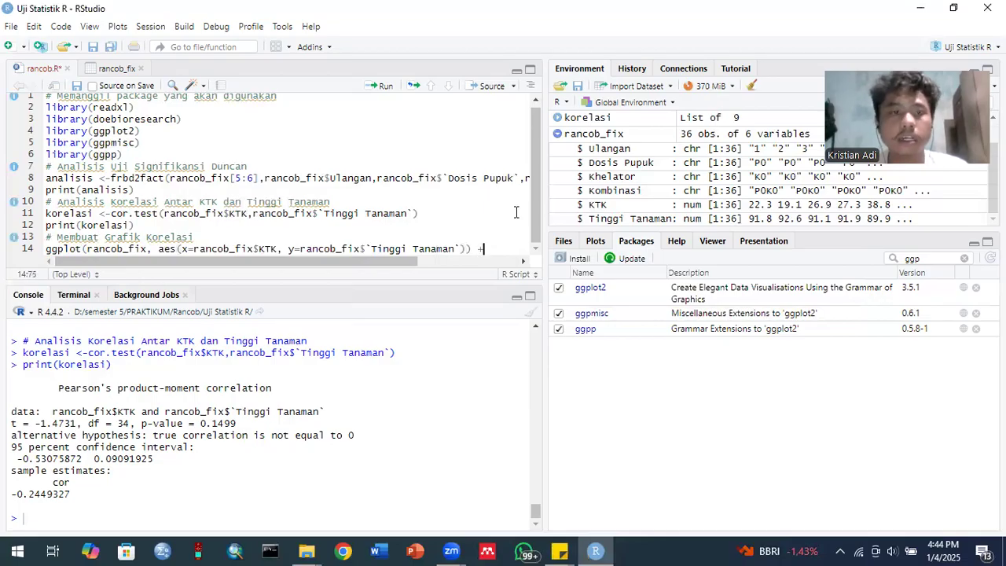
key(Return)
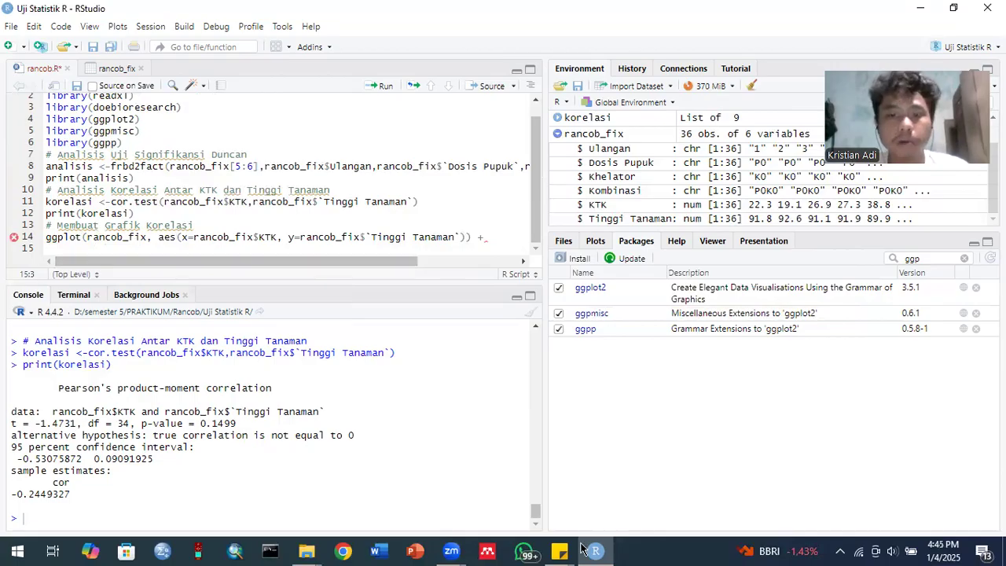
Copy the lines from geom_point() + through parse = TRUE) from the Sticky Notes script and paste them on line 15 in RStudio
click(558, 550)
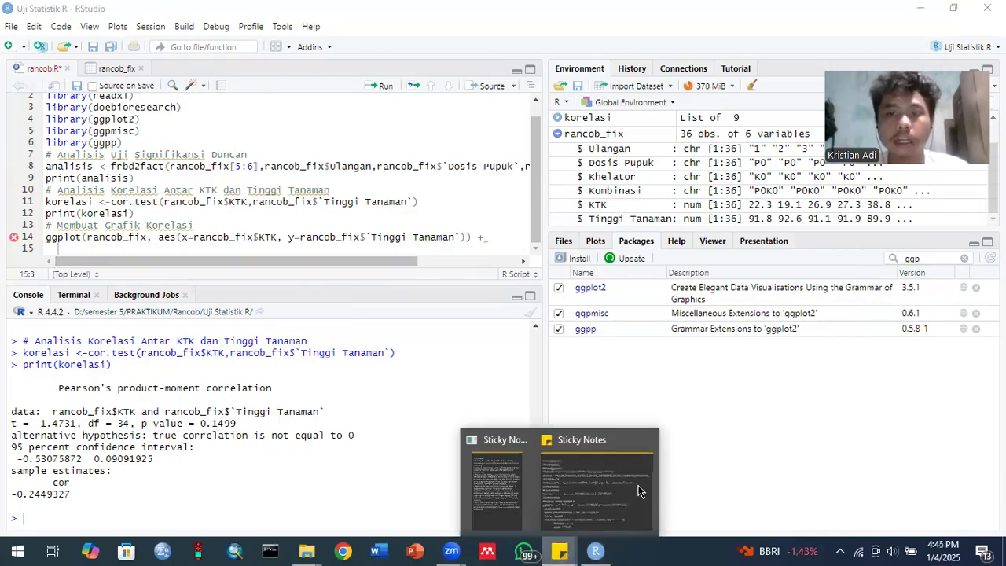
click(638, 492)
scroll(665, 357, down, 1)
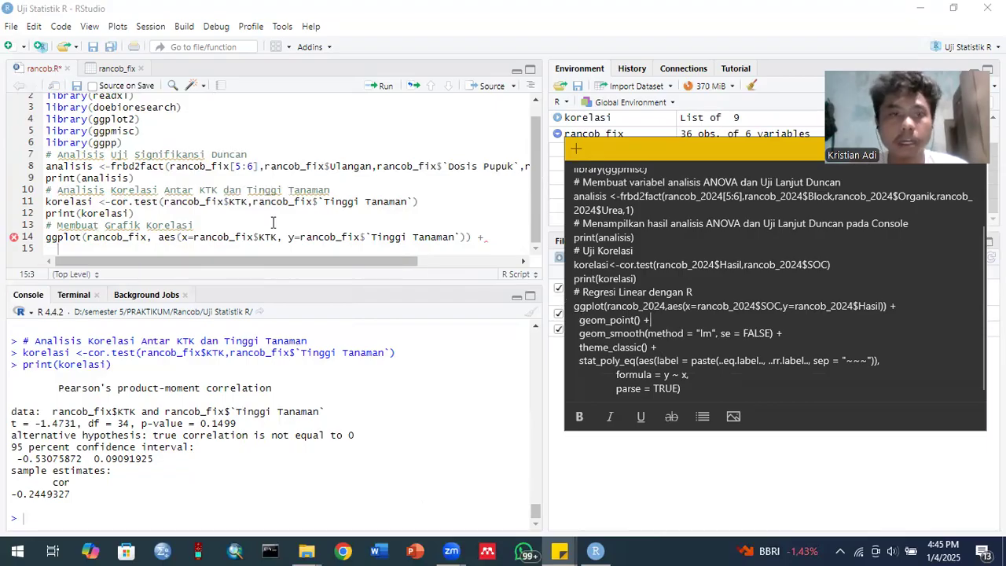
click(578, 320)
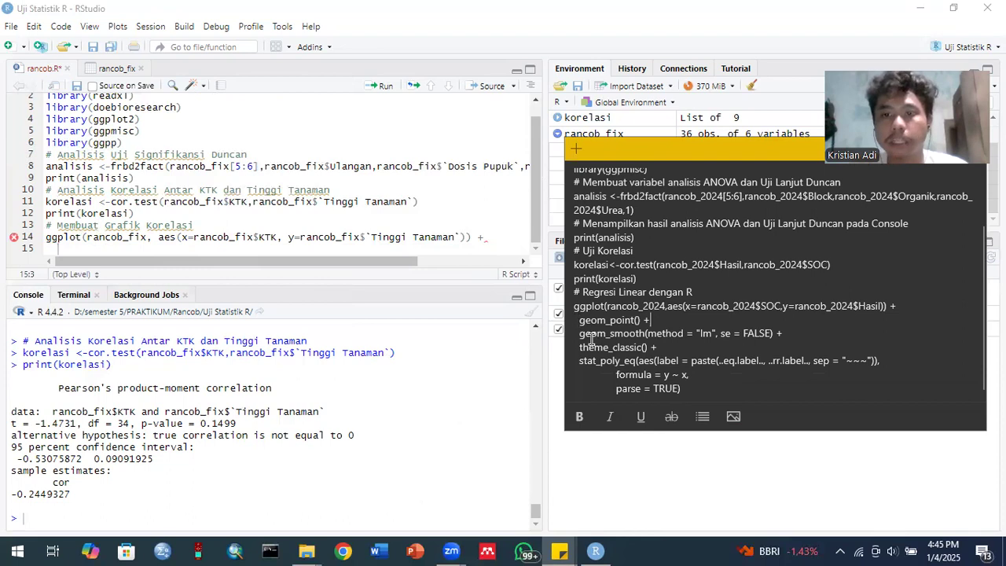
drag(613, 355, 612, 358)
click(611, 344)
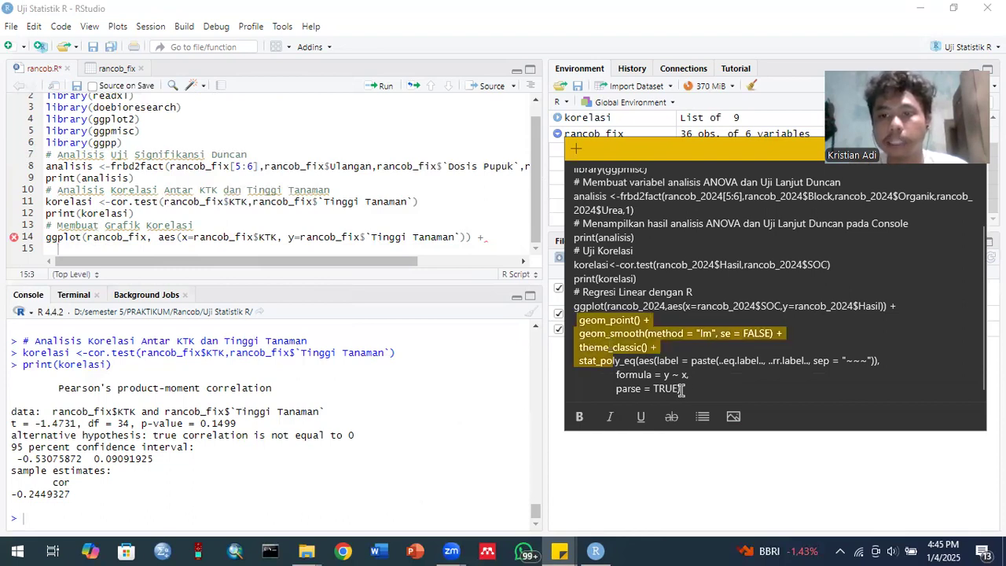
drag(687, 387, 580, 321)
key(ctrl+c)
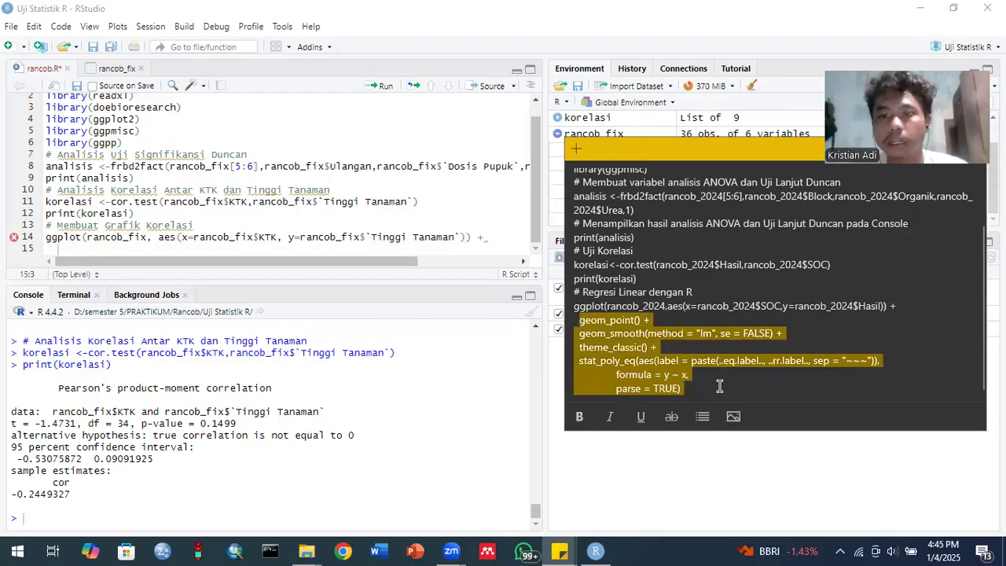
click(264, 237)
key(Down)
key(ctrl+v)
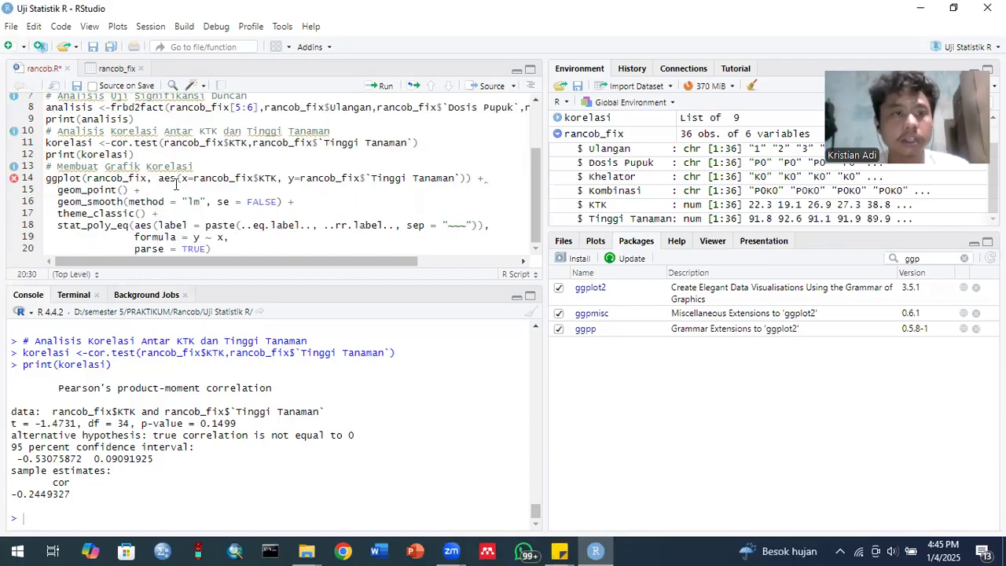
click(240, 202)
click(311, 200)
click(78, 192)
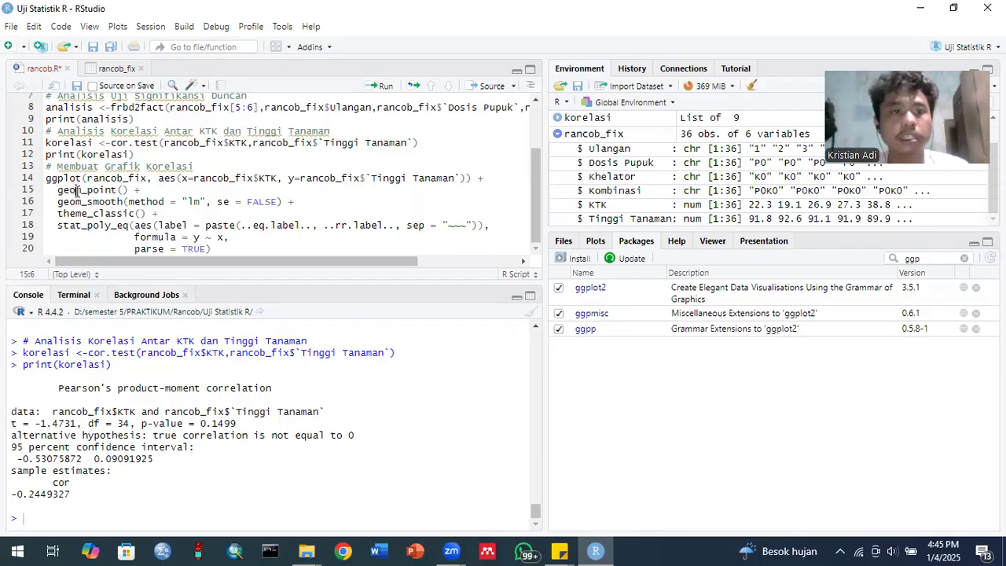
Review the aes() mapping of the ggplot() call on line 14 and the geom_point() layer on line 15
click(170, 197)
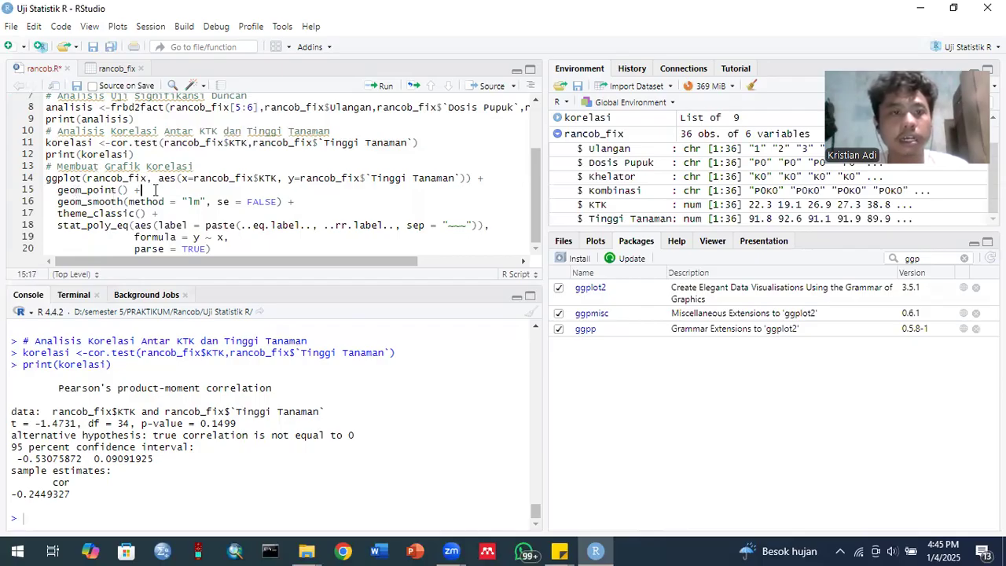
click(165, 226)
drag(59, 192, 141, 188)
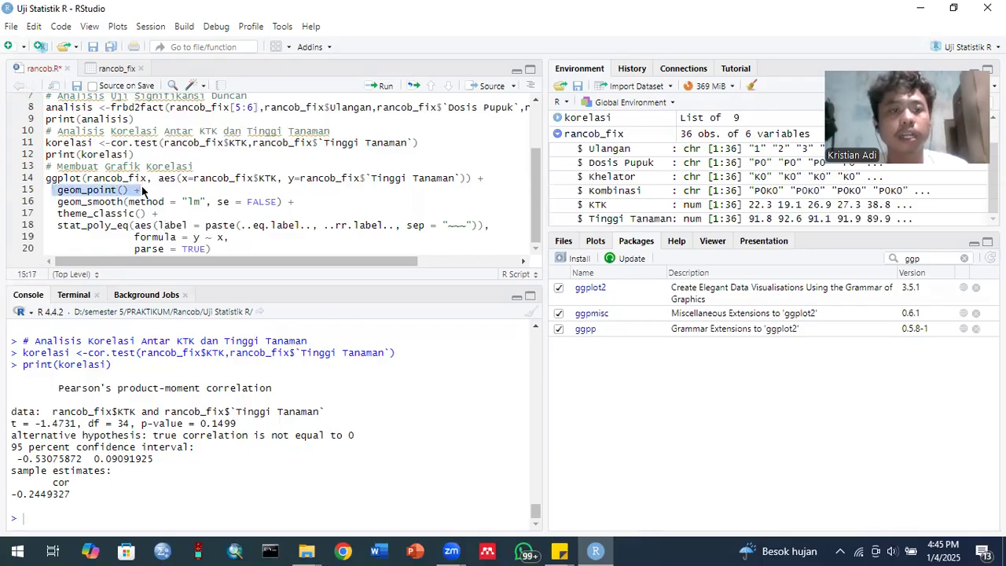
click(142, 191)
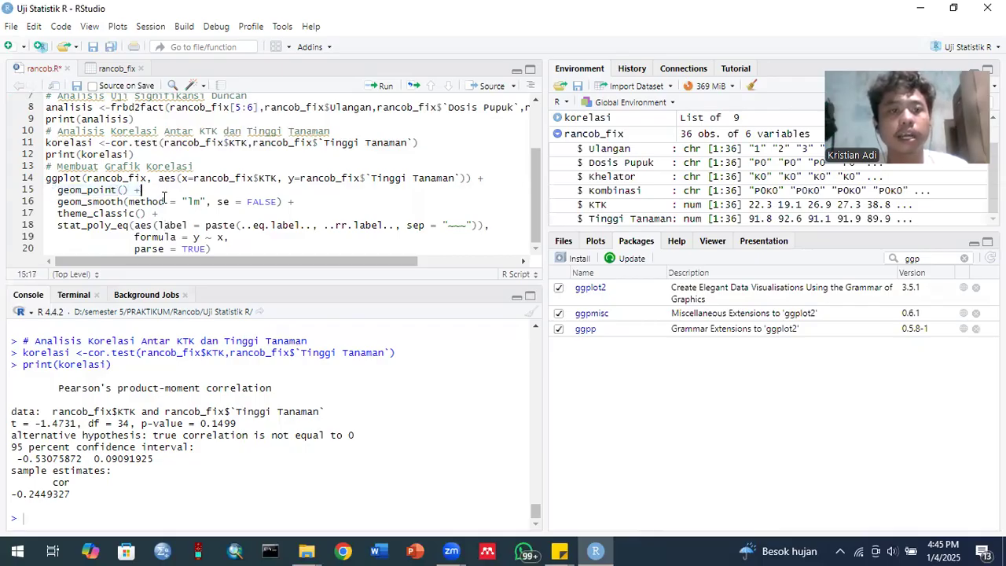
click(255, 178)
click(401, 177)
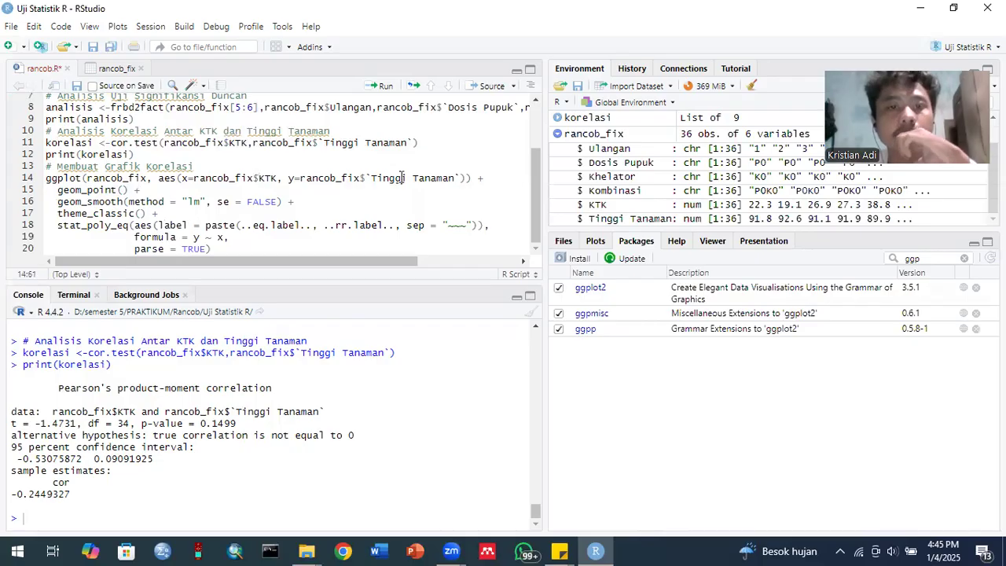
Review the geom_smooth() layer on line 16 with its method = "lm" and se = FALSE arguments
click(206, 203)
click(82, 202)
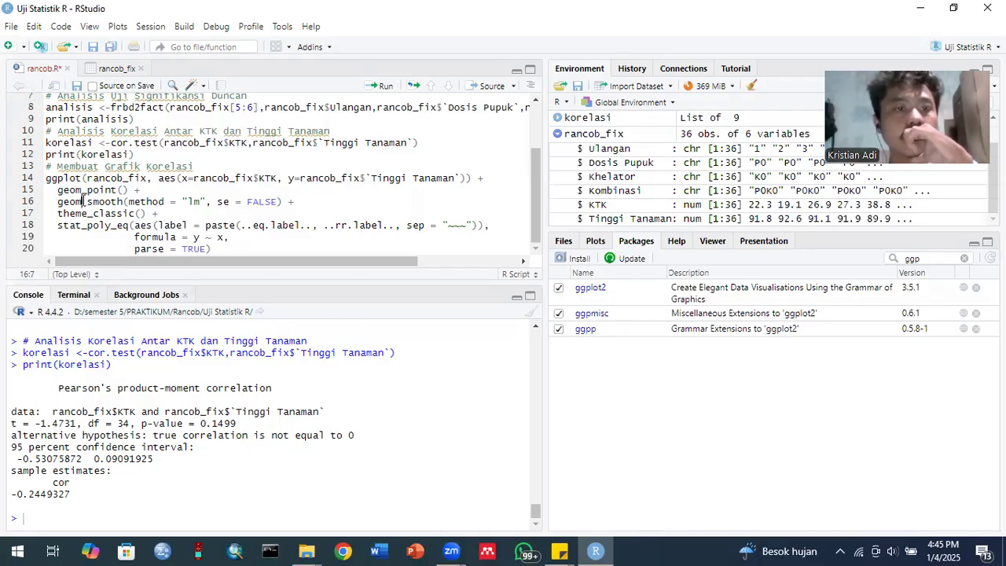
drag(61, 201, 124, 205)
click(125, 205)
click(48, 206)
drag(48, 206, 129, 202)
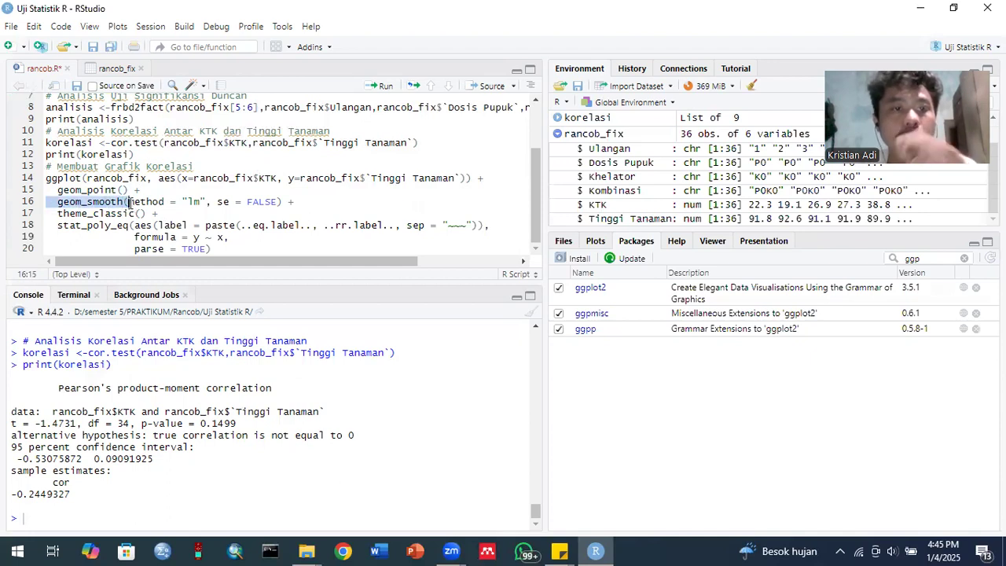
click(129, 202)
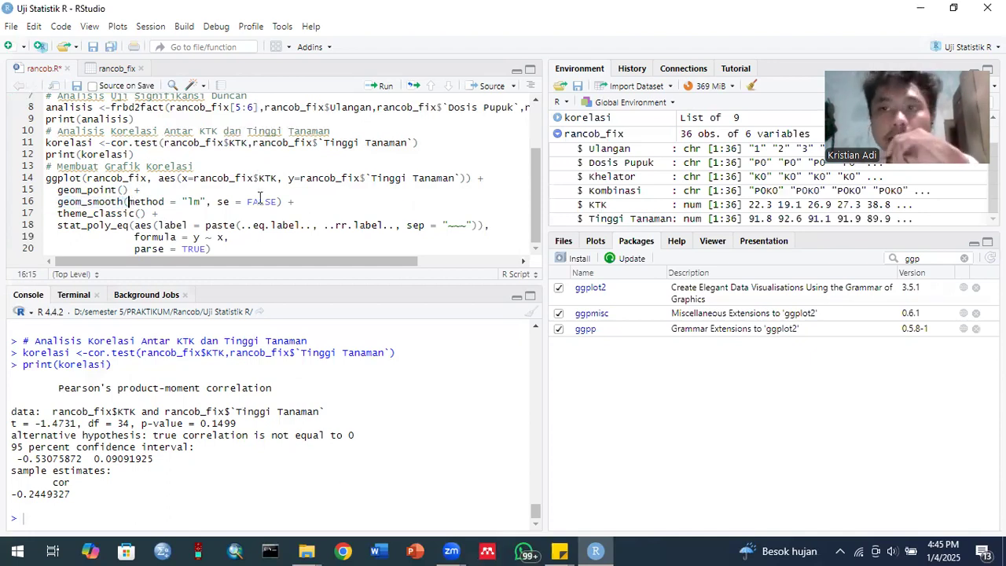
click(182, 202)
drag(182, 202, 207, 202)
click(207, 202)
drag(299, 203, 189, 202)
click(124, 202)
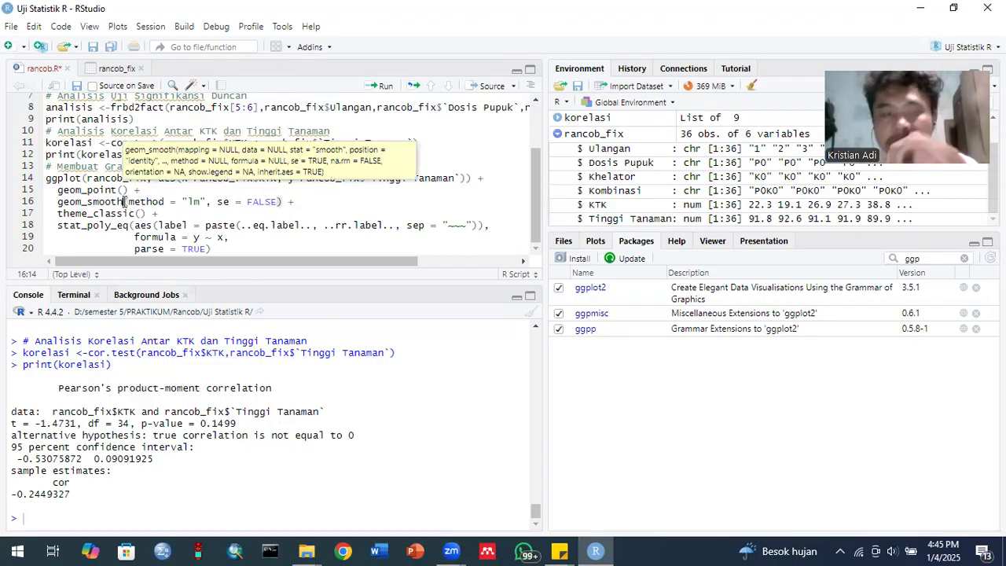
click(68, 213)
drag(127, 215, 100, 208)
click(106, 202)
double_click(113, 214)
click(100, 206)
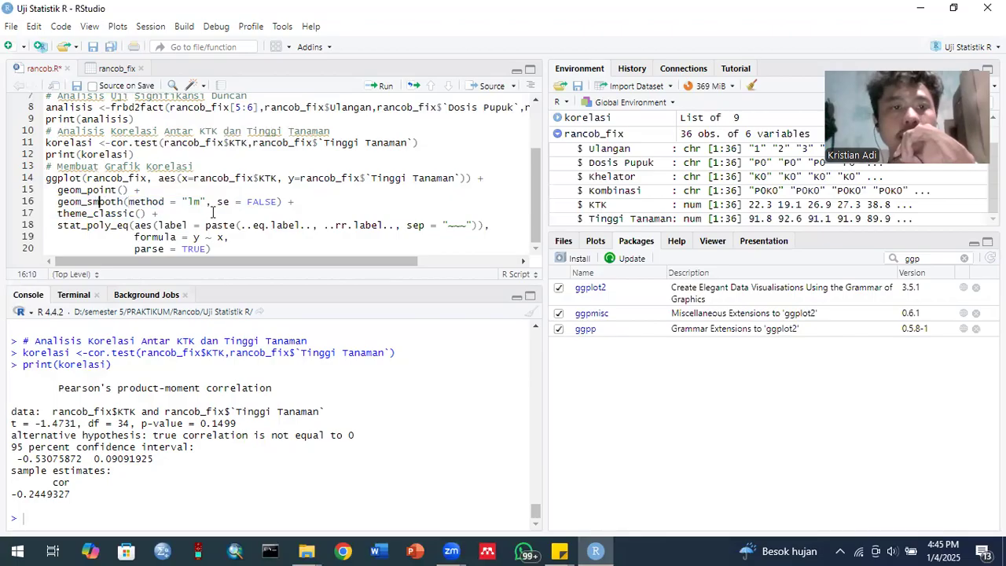
drag(204, 203, 280, 204)
click(206, 202)
Review the theme_classic() layer on line 17 and the stat_poly_eq() equation label with its formula and parse arguments
click(153, 219)
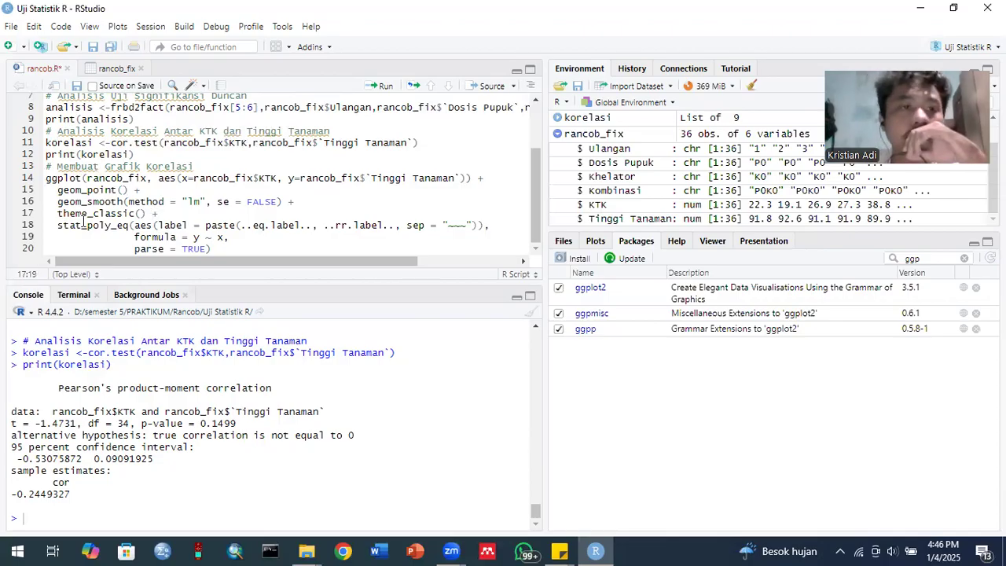
drag(56, 214, 152, 214)
click(153, 214)
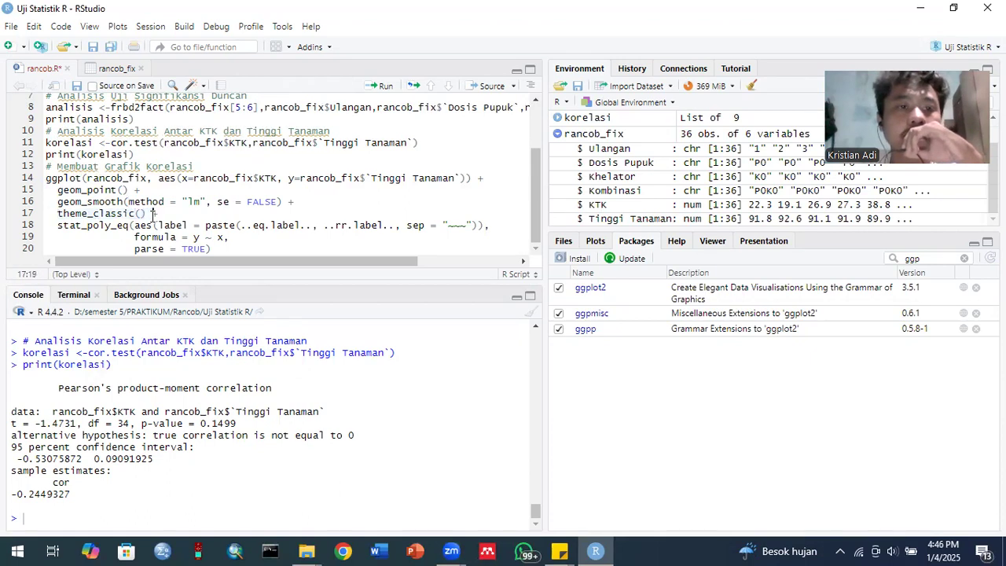
drag(57, 214, 146, 214)
click(148, 217)
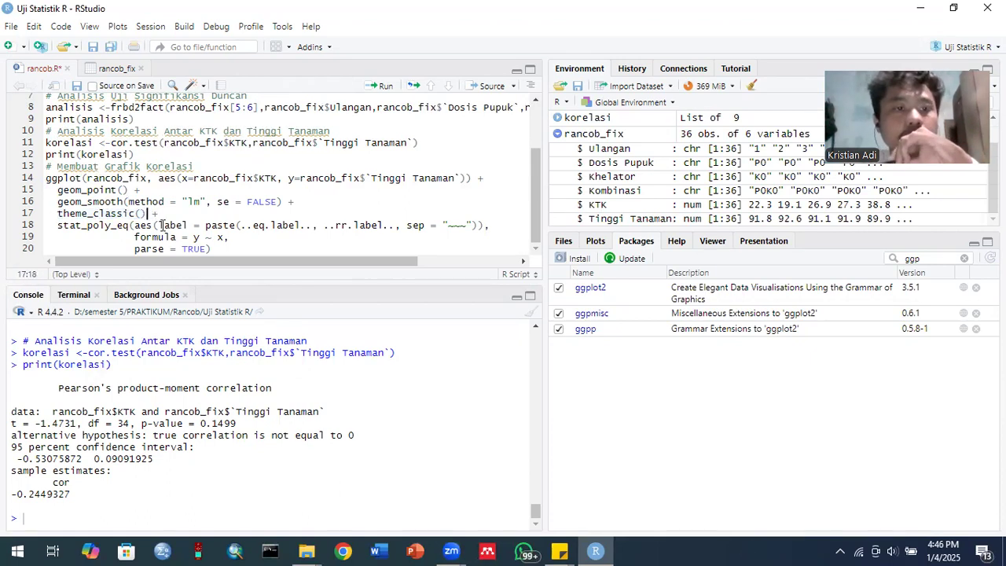
drag(53, 227, 83, 230)
click(176, 236)
click(184, 247)
click(84, 230)
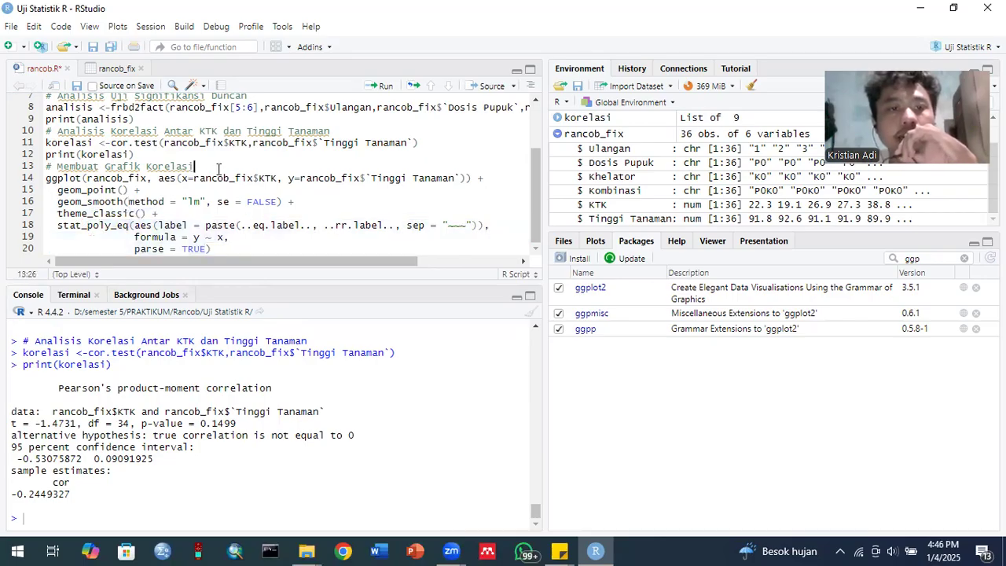
Run the ggplot block from the # Membuat Grafik Korelasi section to draw the KTK–Tinggi Tanaman regression graph
drag(235, 178, 292, 178)
click(291, 179)
click(230, 249)
drag(161, 224, 174, 237)
click(173, 236)
click(377, 87)
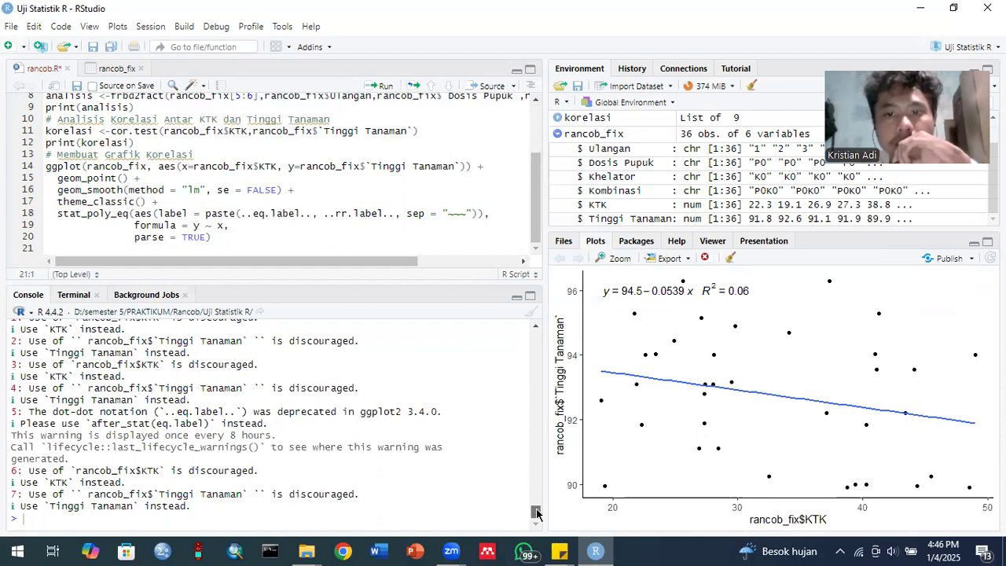
Read through the console messages produced by the ggplot code
scroll(535, 510, up, 2)
scroll(535, 509, up, 1)
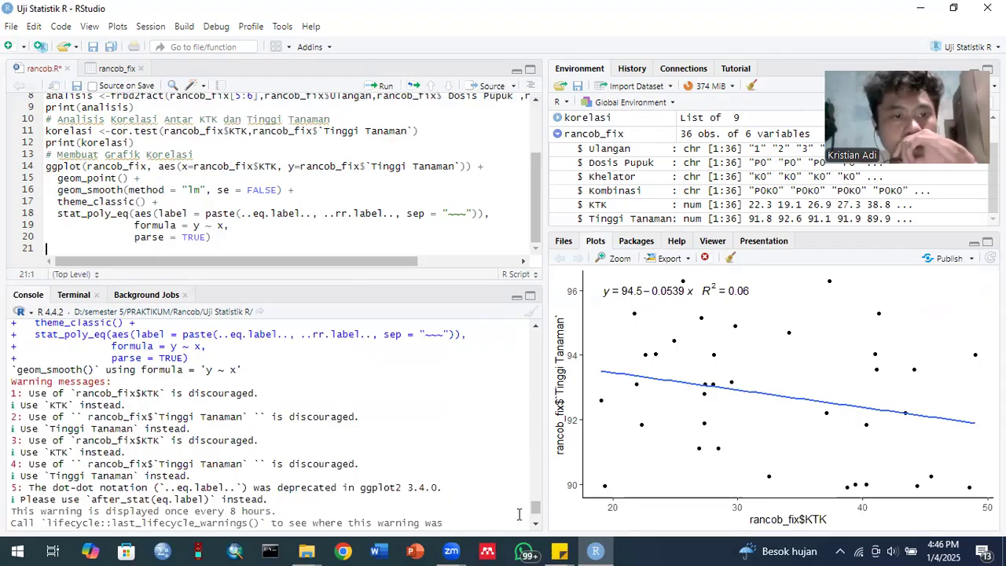
scroll(536, 512, down, 3)
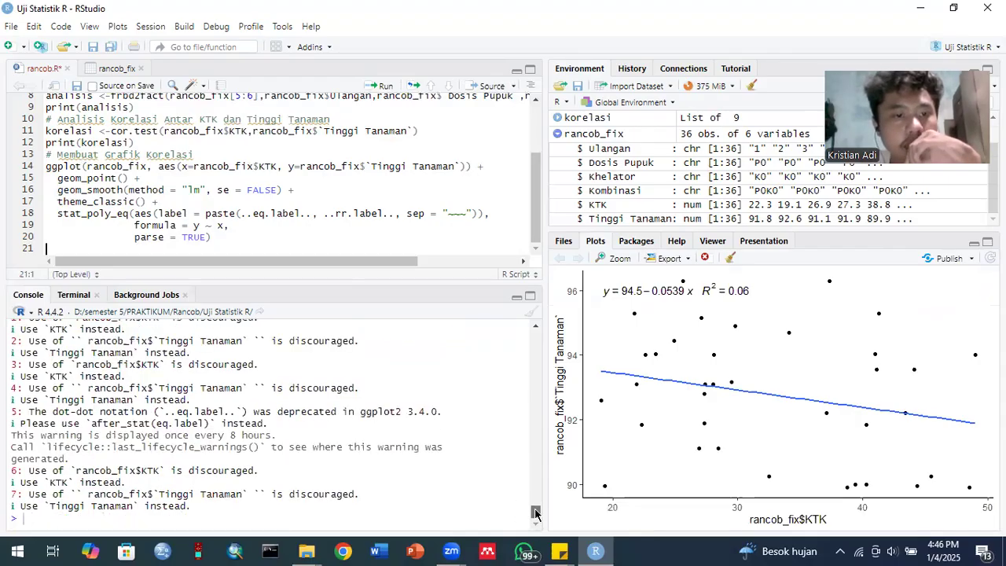
drag(77, 396, 88, 459)
click(88, 458)
drag(124, 388, 122, 494)
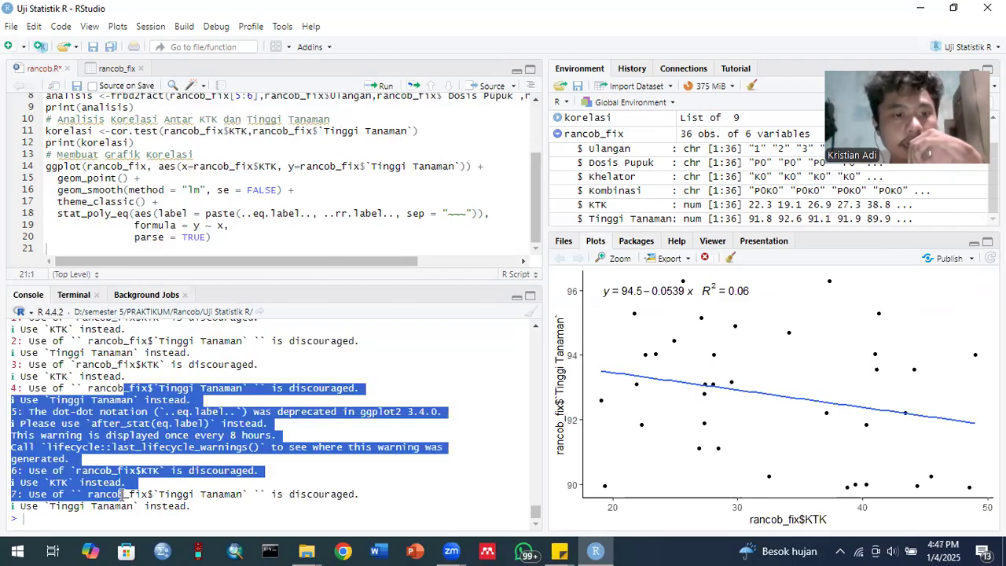
click(122, 494)
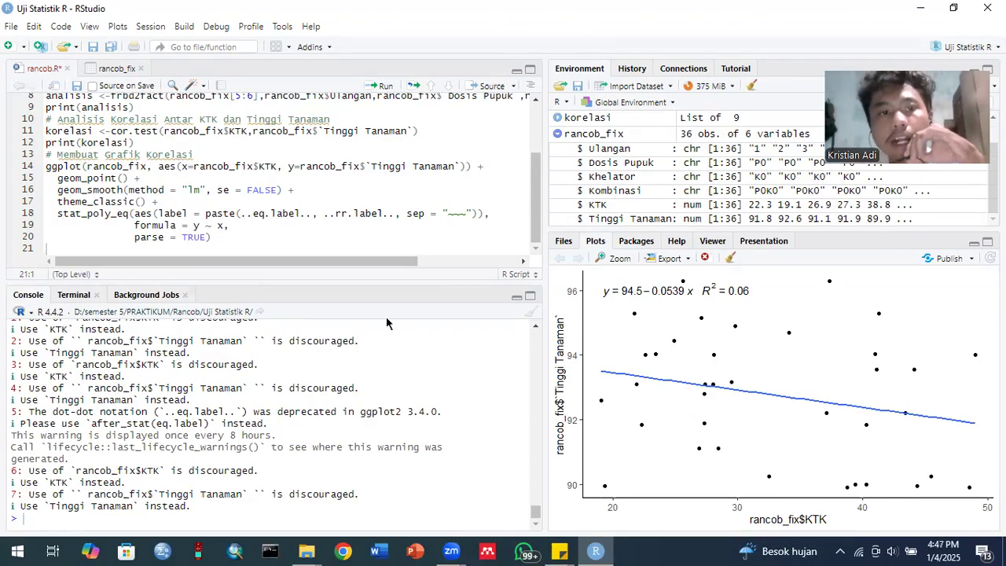
Examine the regression plot, including its equation label, R² and trend line
mouse_move(536, 183)
mouse_down()
mouse_move(537, 148)
mouse_move(536, 202)
mouse_up()
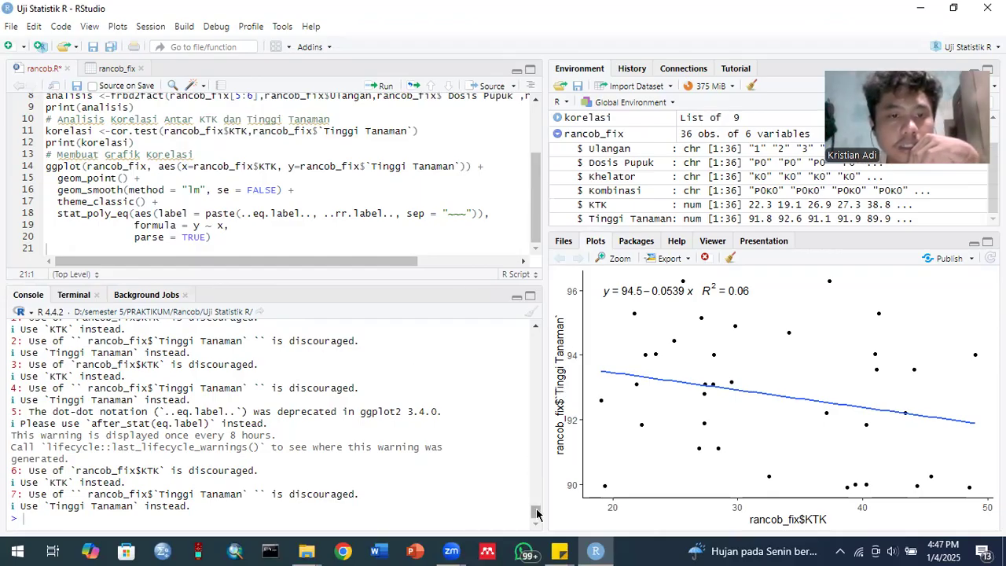
drag(537, 509, 535, 514)
right_click(645, 371)
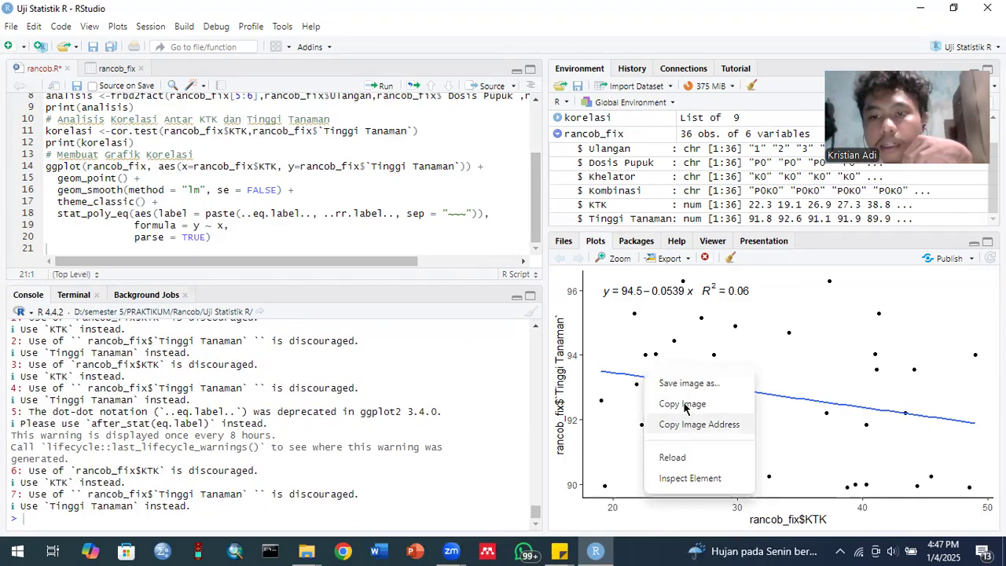
click(645, 349)
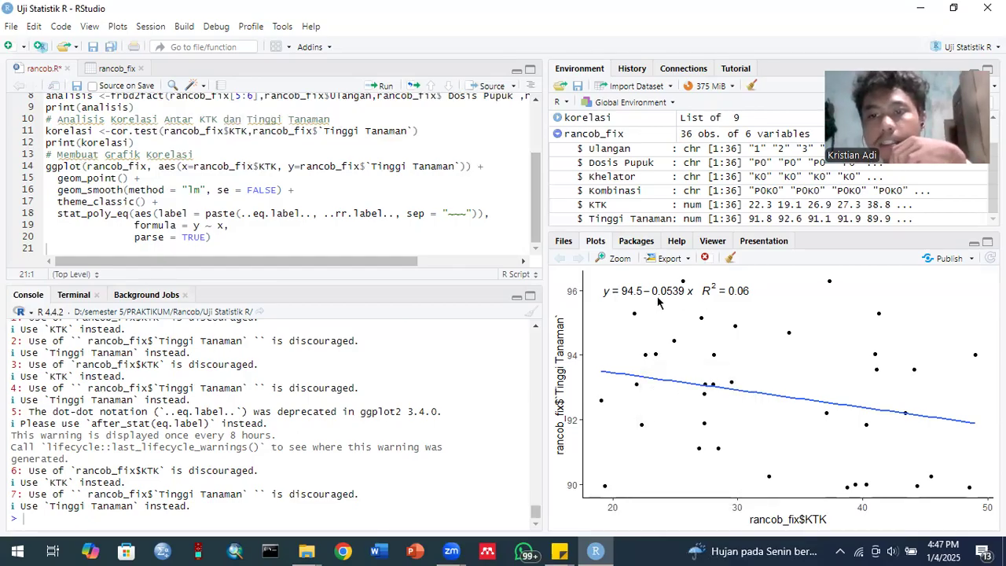
drag(707, 295, 728, 418)
mouse_move(540, 187)
mouse_down()
mouse_move(537, 130)
mouse_move(537, 206)
mouse_up()
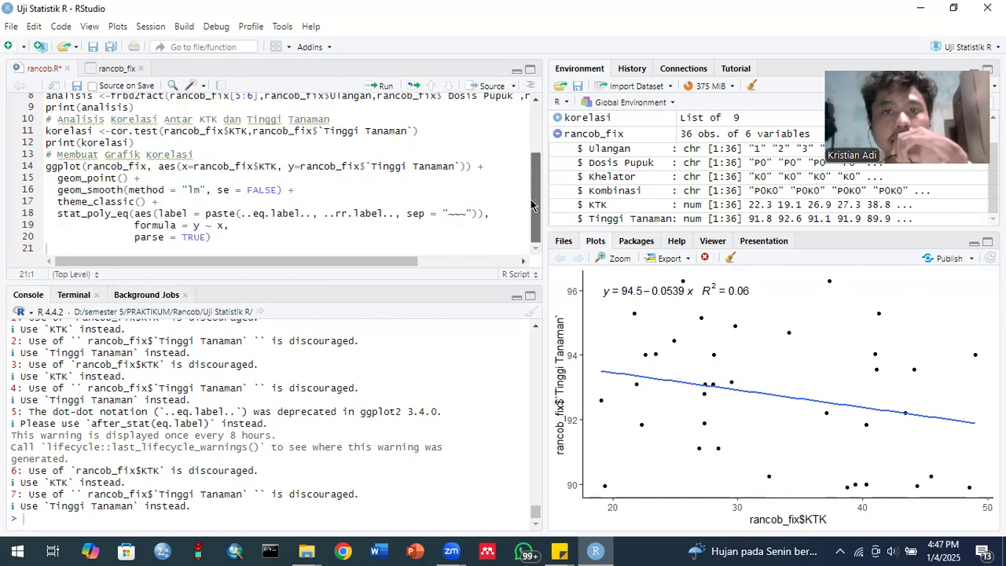
mouse_move(993, 206)
mouse_down()
mouse_move(994, 197)
mouse_move(994, 209)
mouse_up()
mouse_move(537, 516)
mouse_down()
mouse_move(537, 488)
mouse_move(535, 521)
mouse_up()
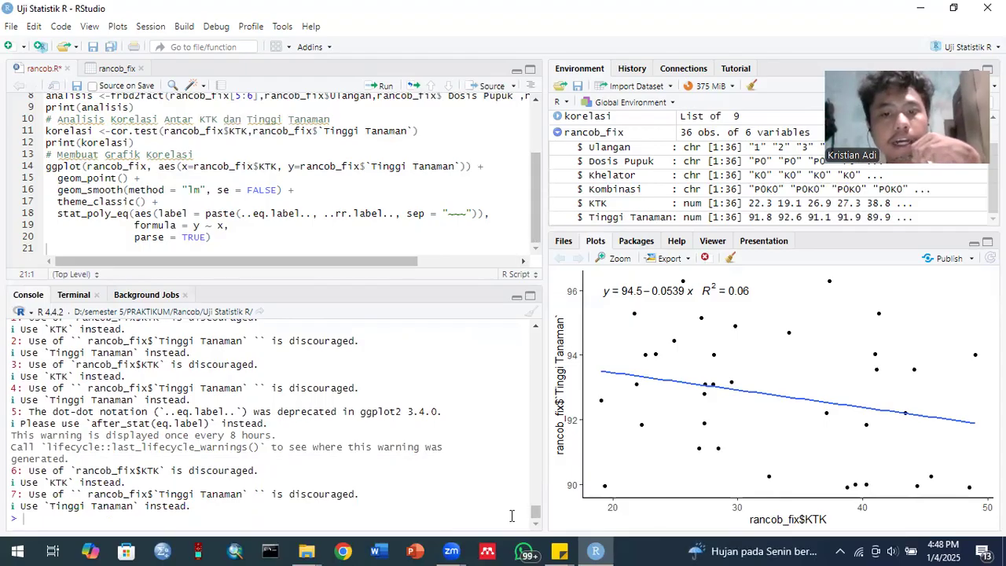
Find the KTK ANOVA table in the console output and check the Pr(>F) values of fact.A and fact.B
scroll(535, 512, up, 6)
drag(538, 503, 535, 387)
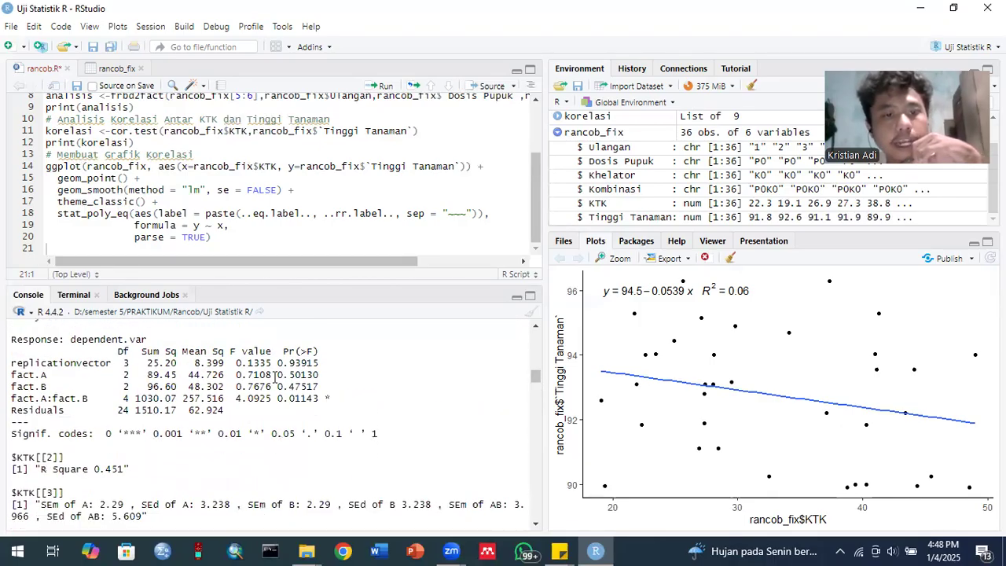
drag(271, 376, 324, 378)
click(327, 376)
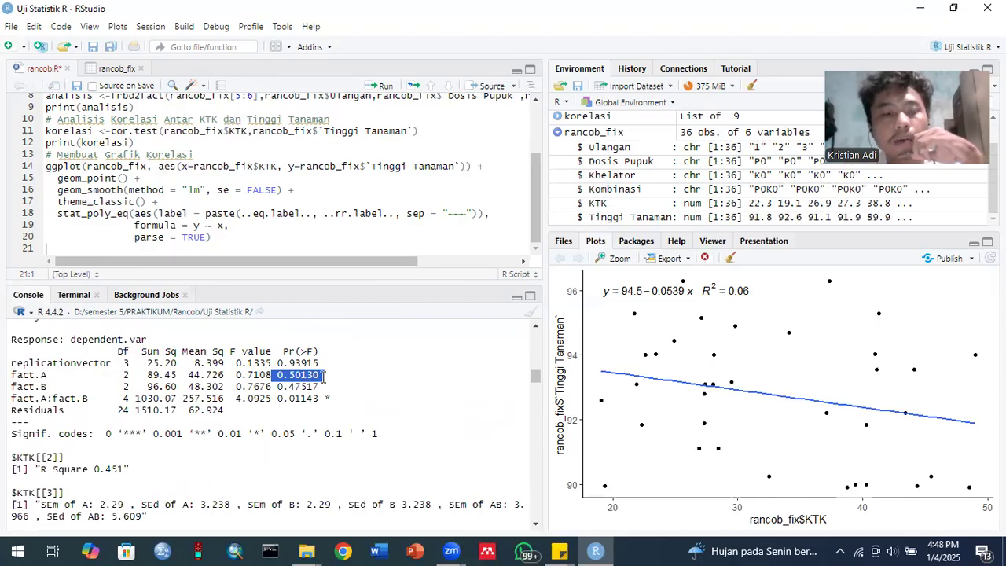
click(280, 376)
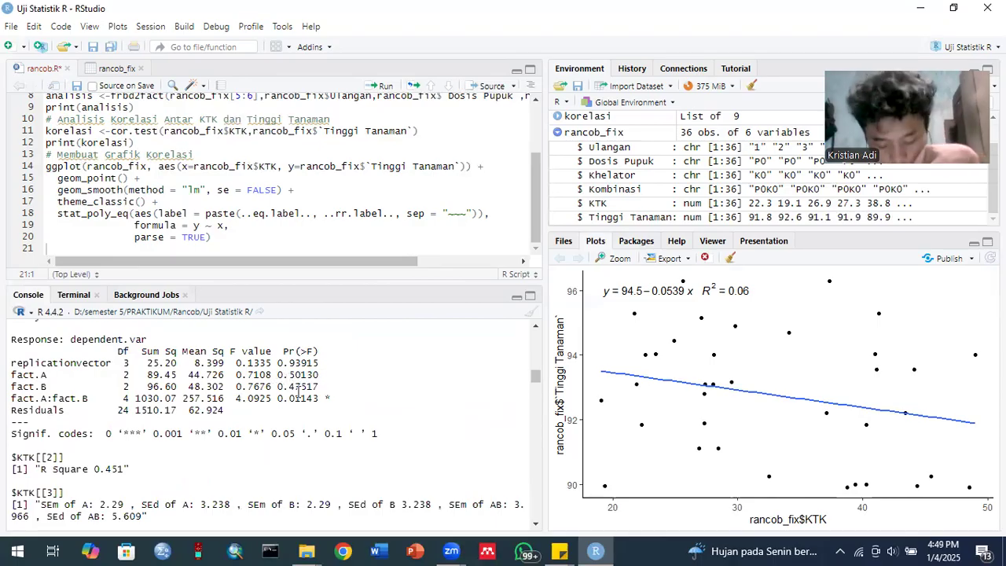
drag(276, 386, 338, 389)
click(326, 386)
click(318, 387)
click(339, 389)
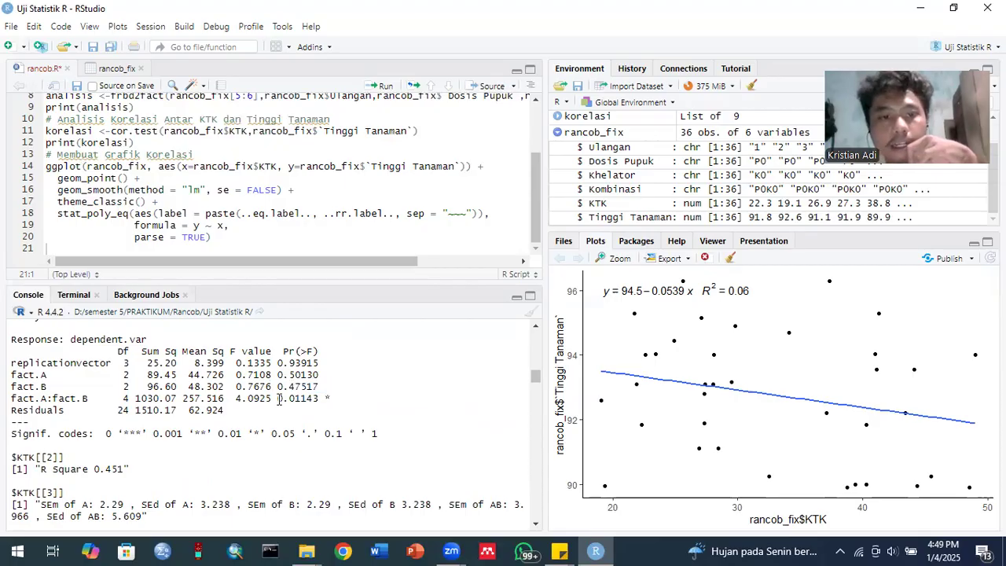
Check the Pr(>F) value of the fact.A:fact.B interaction against the significance codes below the ANOVA table
drag(277, 398, 319, 399)
click(319, 399)
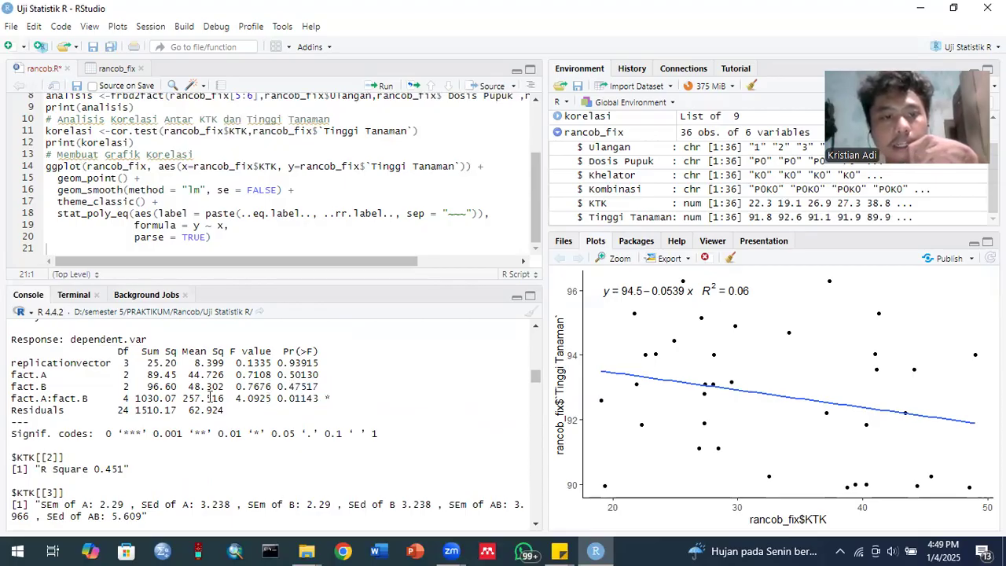
drag(146, 399, 342, 399)
click(258, 411)
click(299, 441)
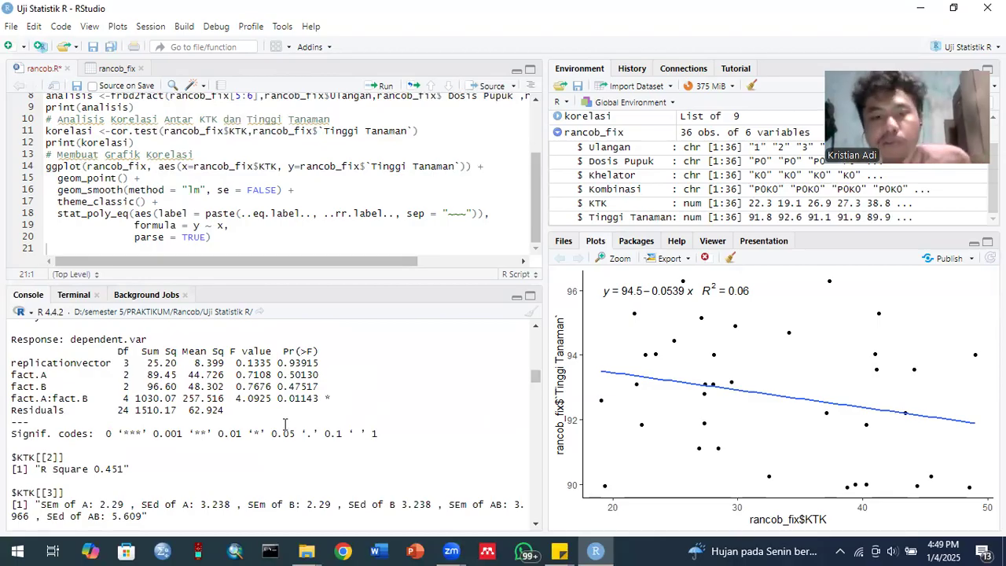
drag(312, 435, 353, 434)
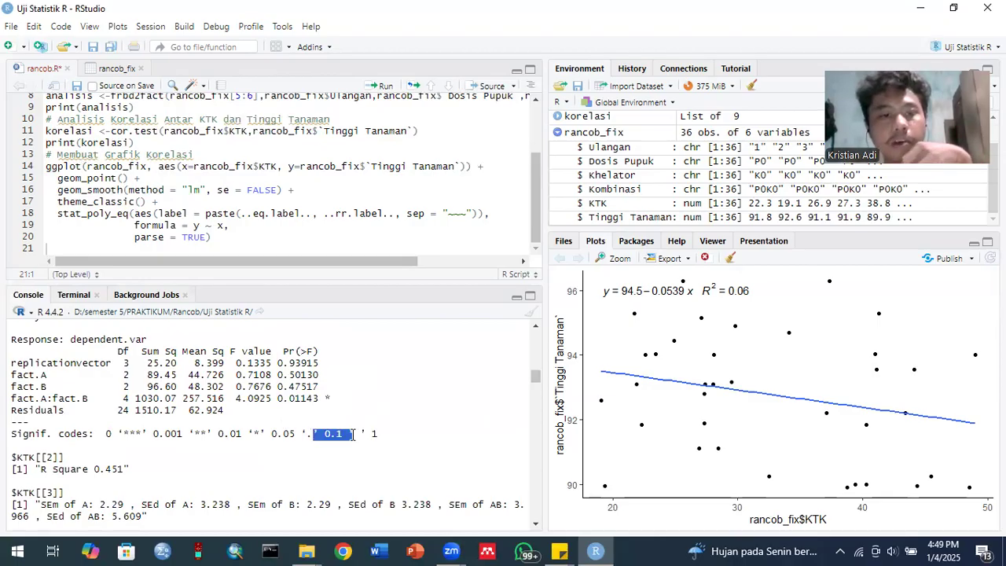
click(354, 435)
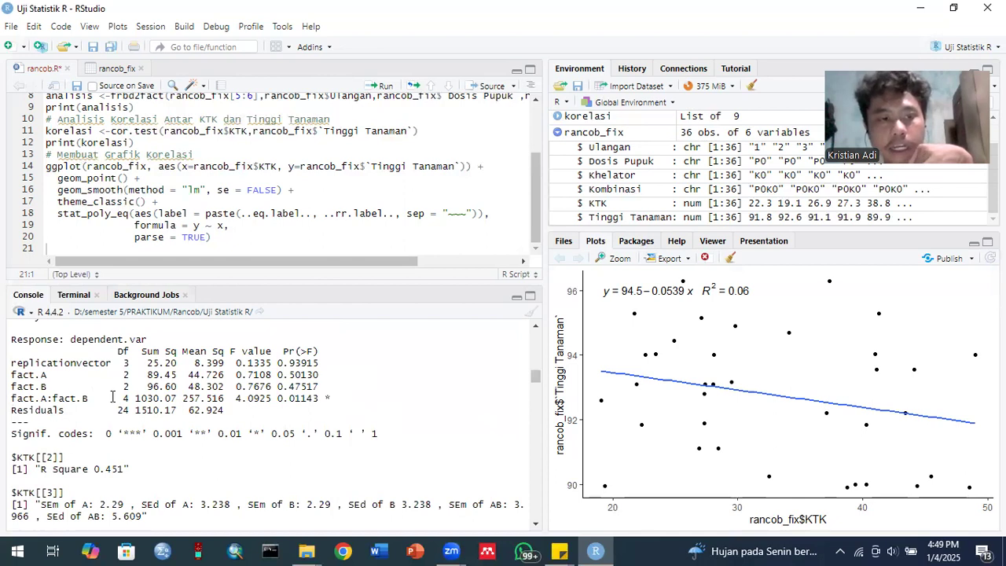
drag(65, 400, 18, 399)
click(15, 399)
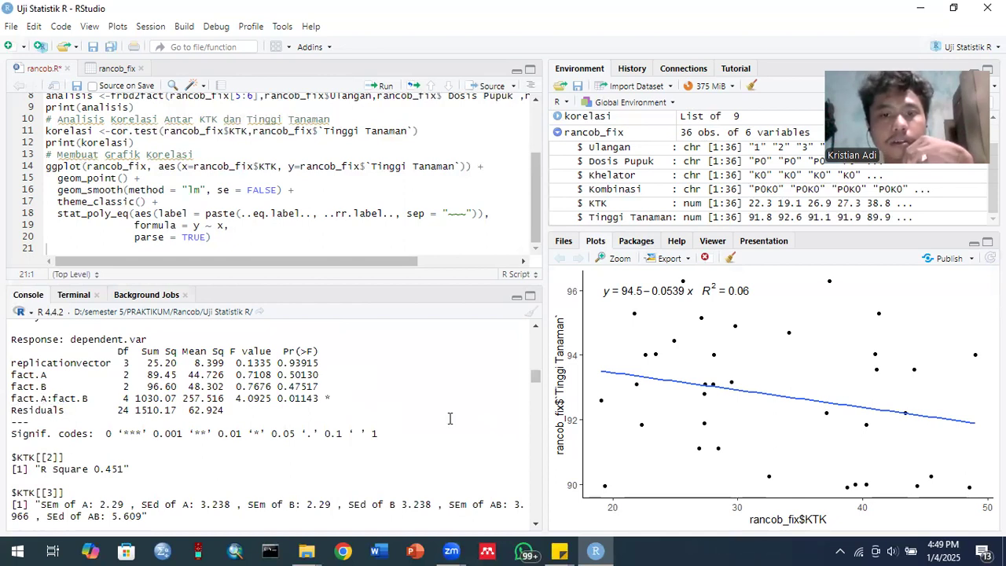
Examine the Pearson correlation output for KTK and Tinggi Tanaman, including its confidence interval and cor estimate
drag(536, 377, 539, 501)
drag(45, 383, 37, 360)
click(56, 419)
click(38, 361)
drag(135, 417, 95, 441)
click(135, 453)
click(92, 380)
click(95, 440)
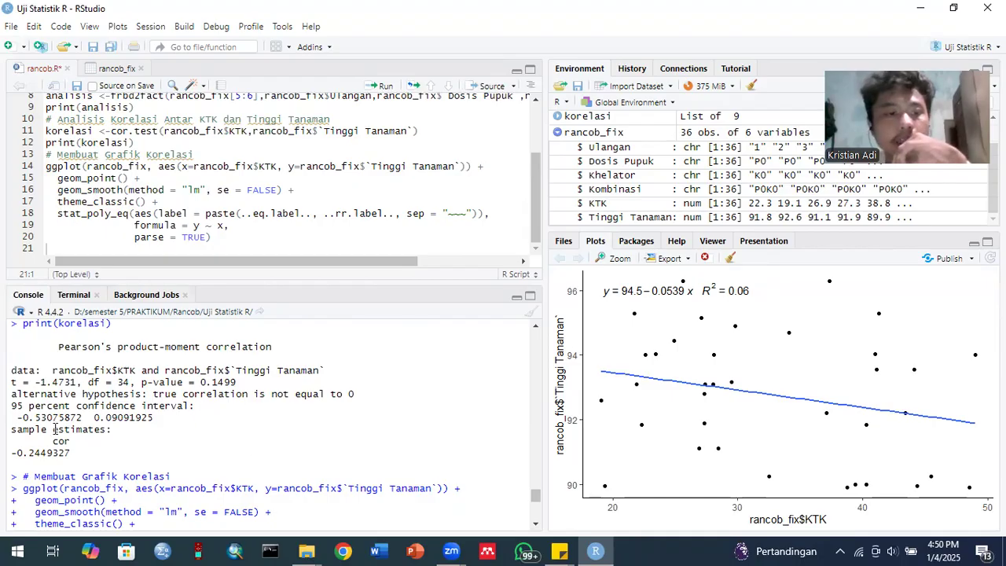
drag(15, 417, 88, 418)
click(85, 417)
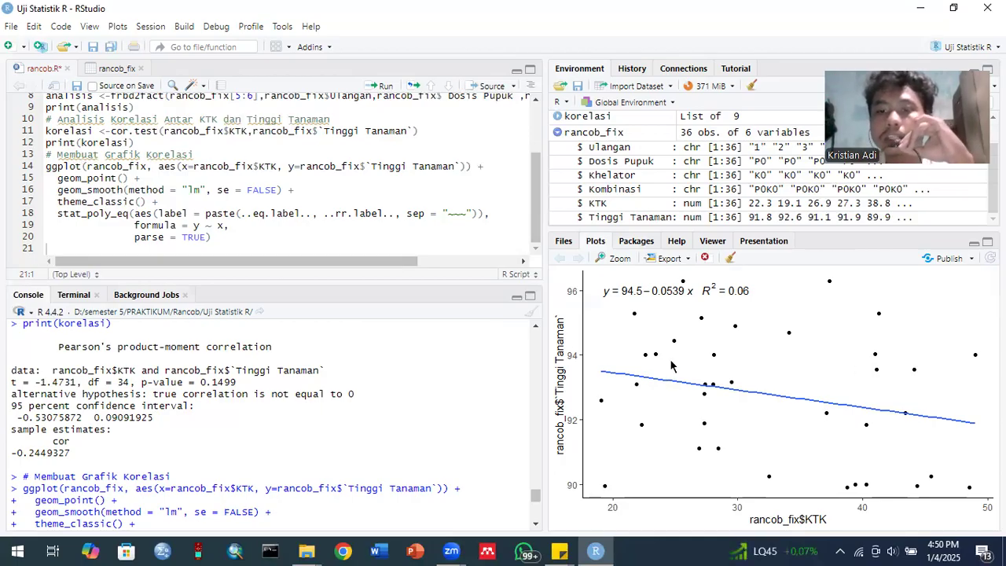
Look over the regression plot again and go back to the start of the console output and the rancob.R script
drag(715, 426, 679, 386)
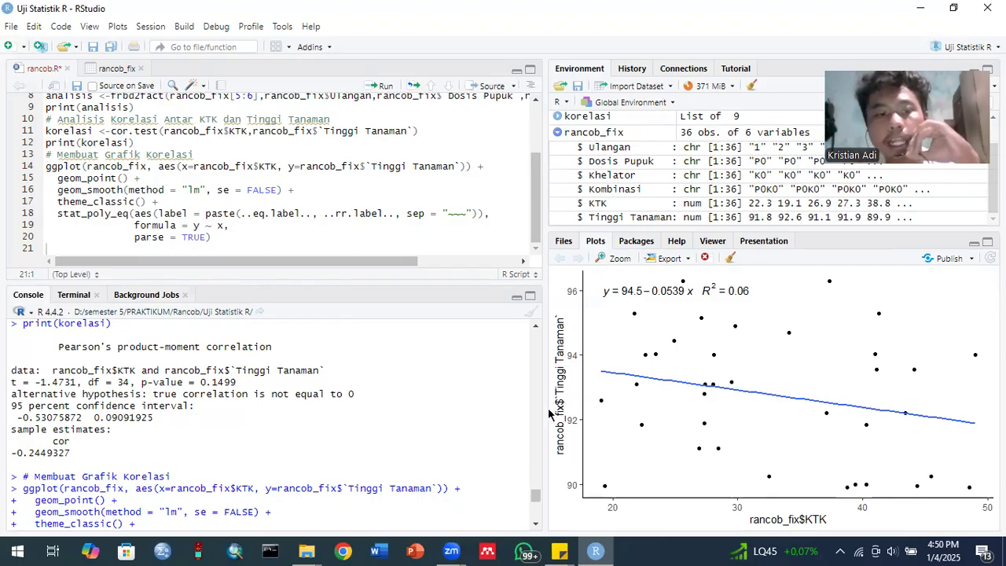
drag(536, 496, 535, 327)
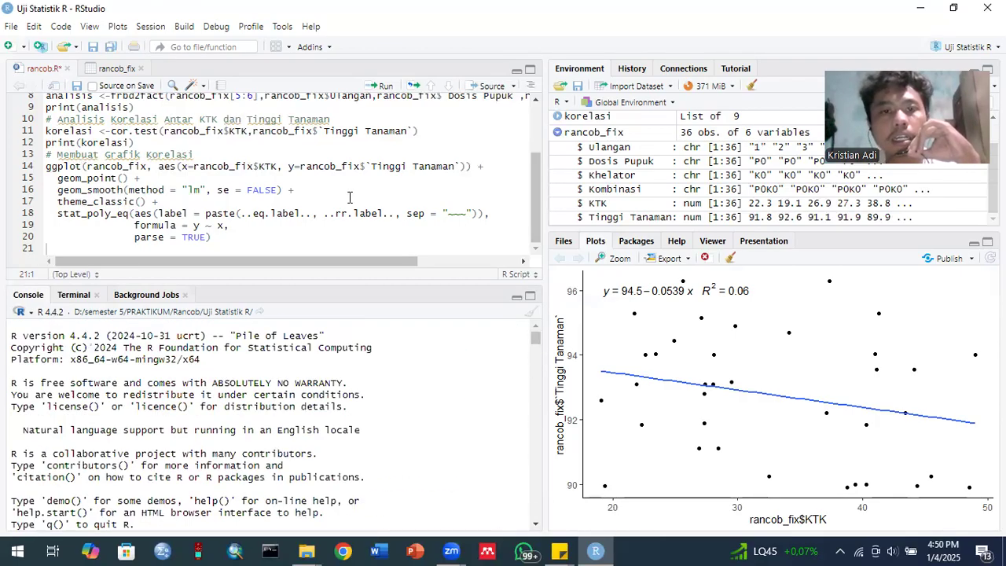
scroll(536, 161, up, 3)
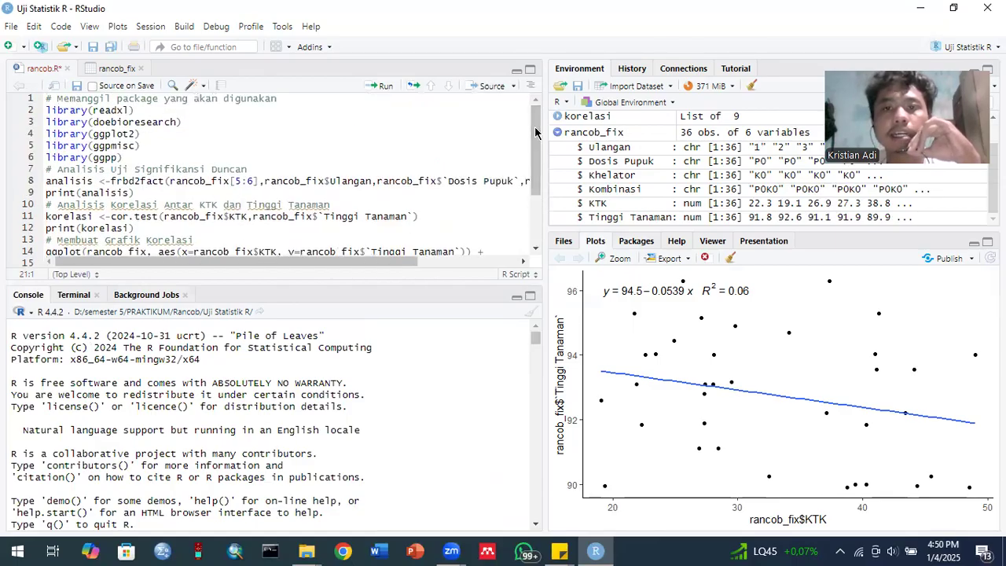